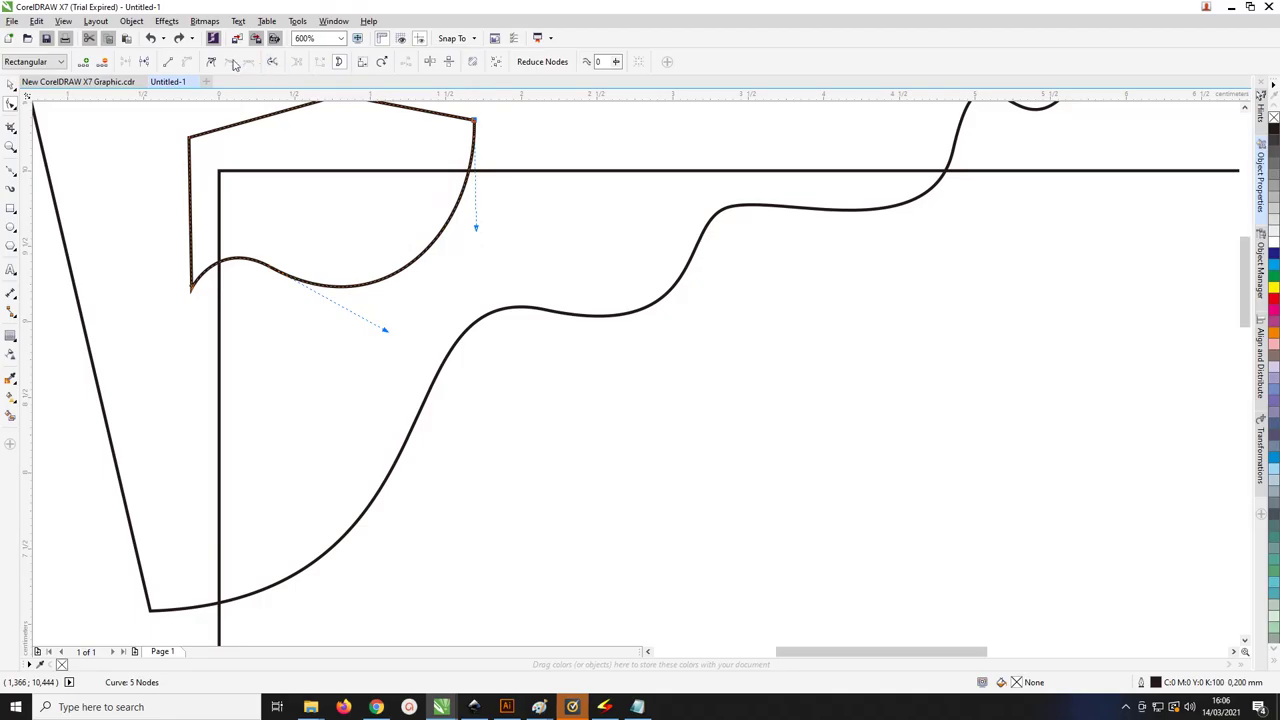
left_click(273, 62)
left_click_drag(474, 121, 554, 220)
key("ctrl+z")
key("z")
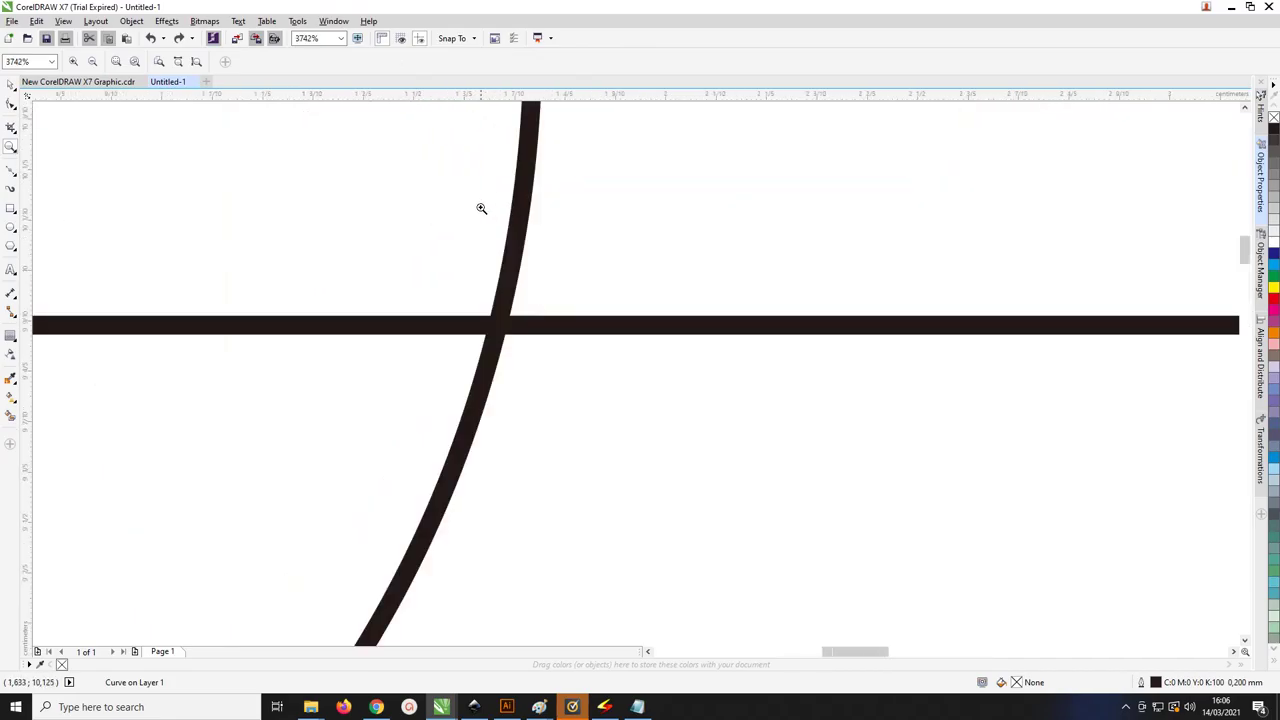
scroll(481, 208, "down", 2)
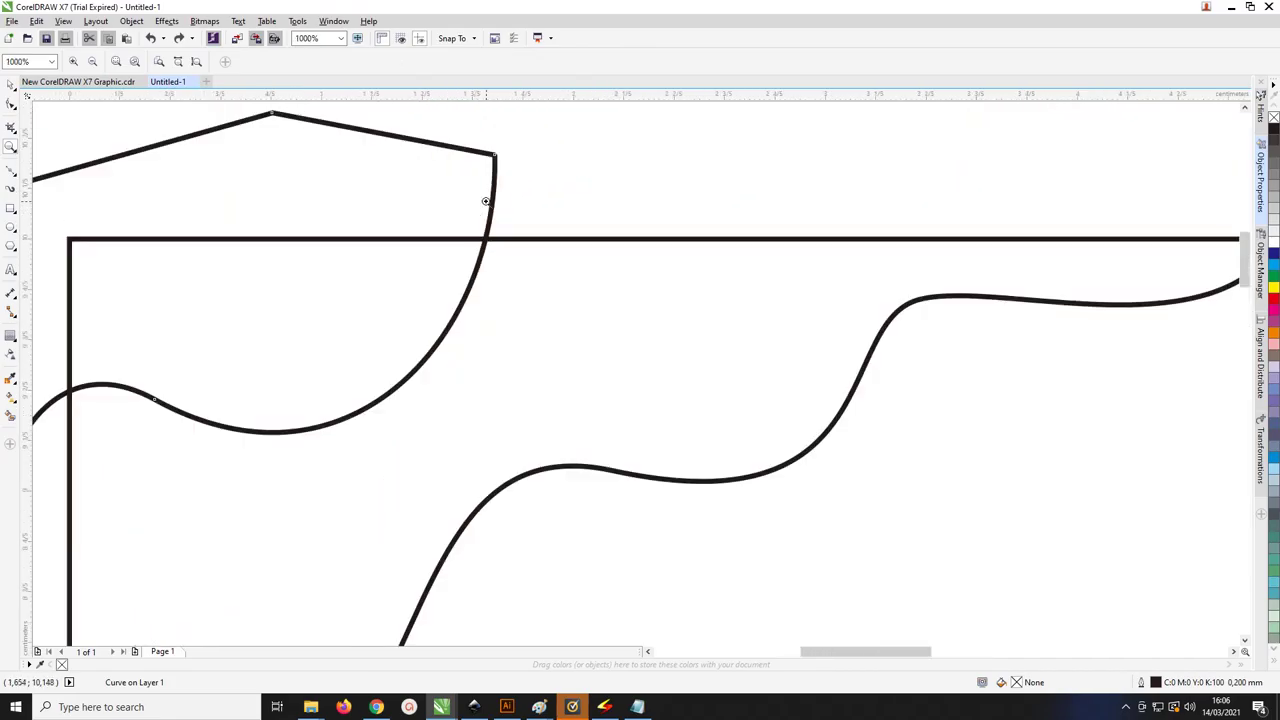
Add a node on the small corner shape's right-hand curve, pull its right corner node outward and bend the segment between them
left_click(11, 105)
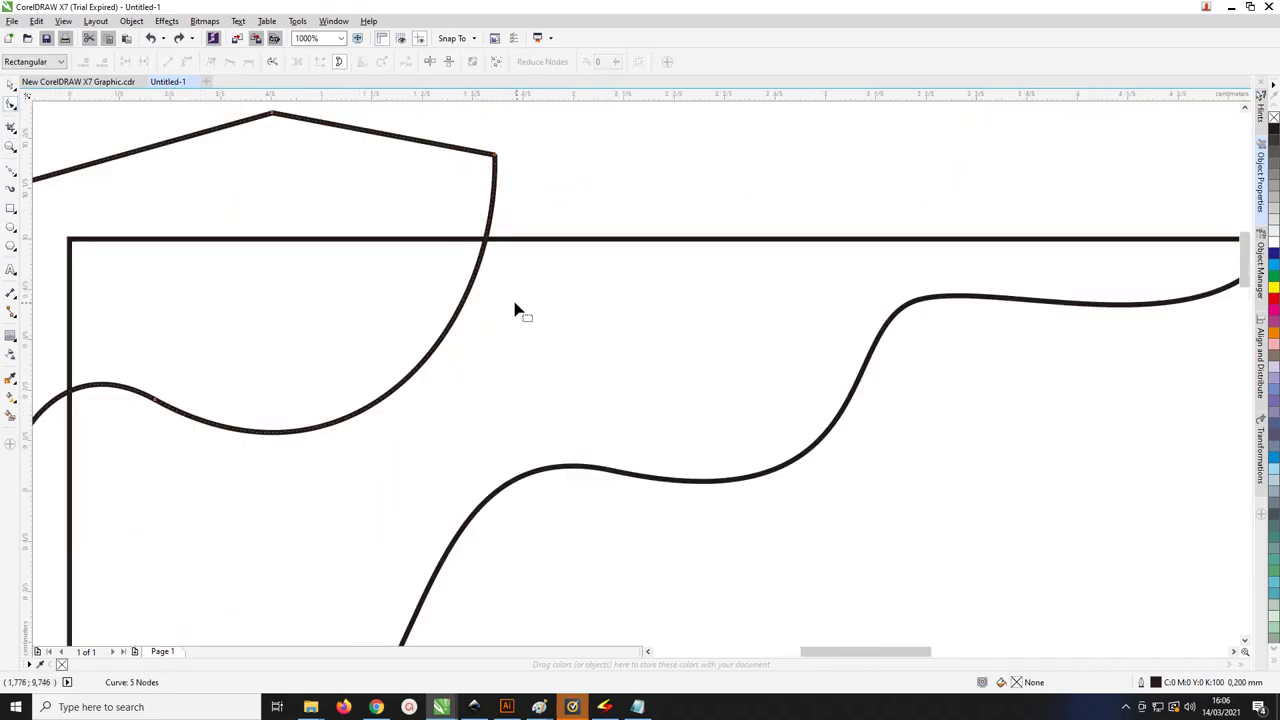
left_click(462, 312)
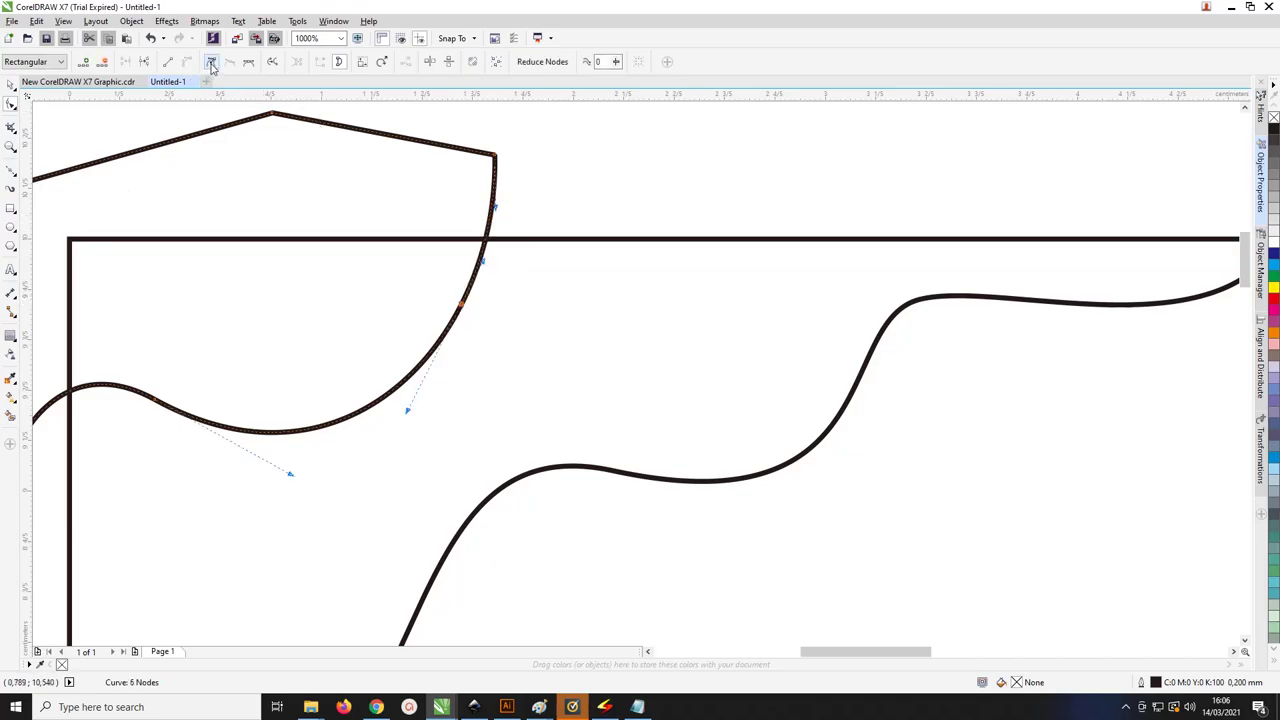
left_click_drag(503, 164, 540, 175)
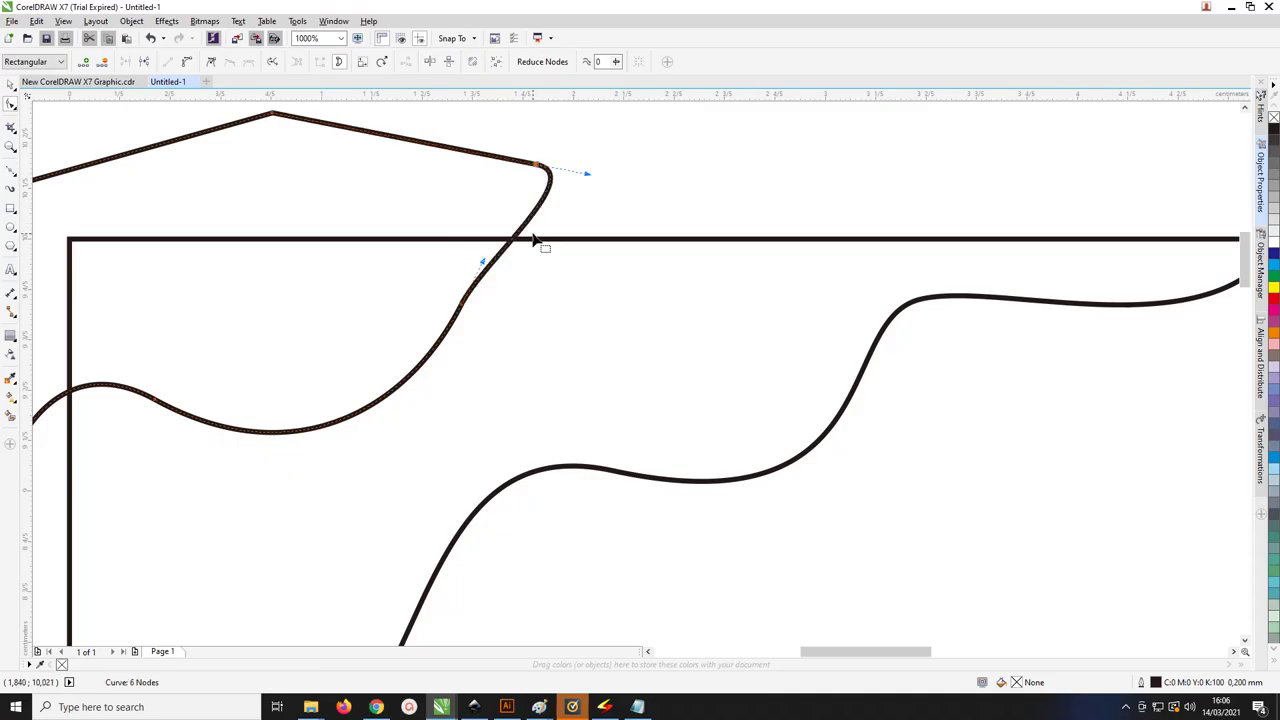
left_click(474, 242)
left_click(462, 304)
left_click(485, 261)
left_click(486, 271)
left_click_drag(486, 271, 490, 240)
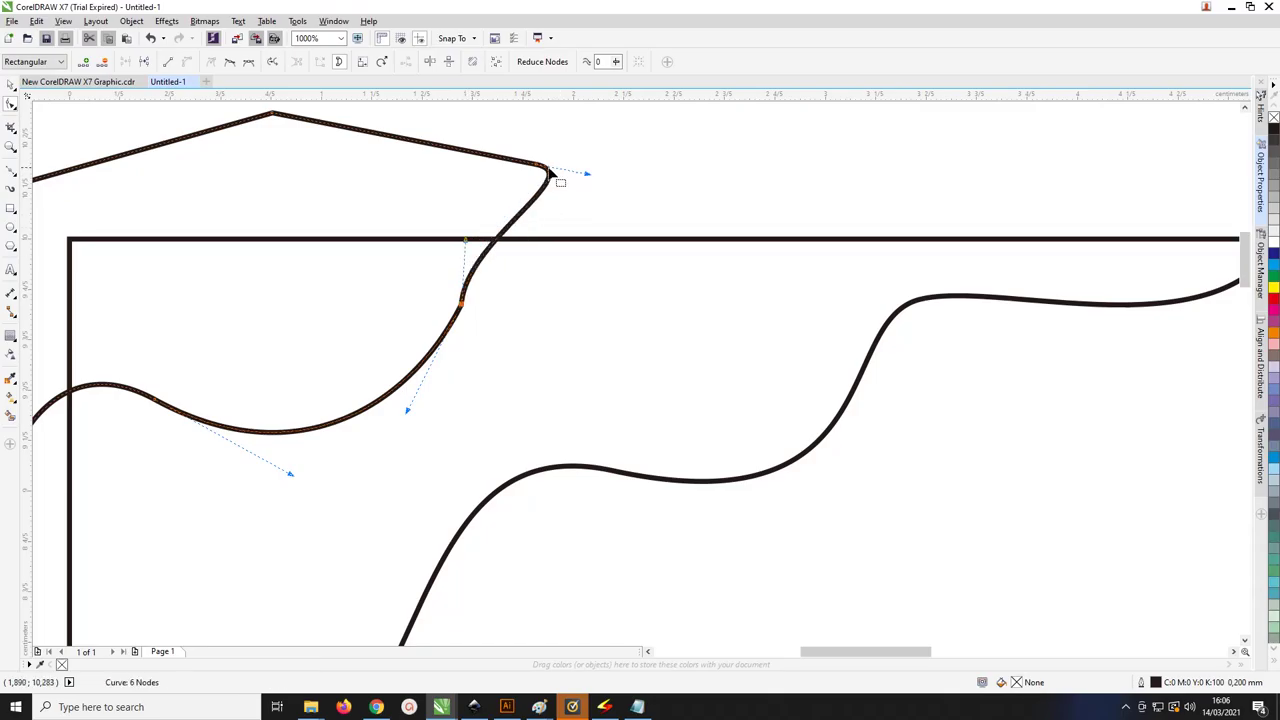
Extend the small shape's right corner further outward and reshape the adjoining handles into a smooth S-shaped edge
left_click_drag(548, 170, 612, 196)
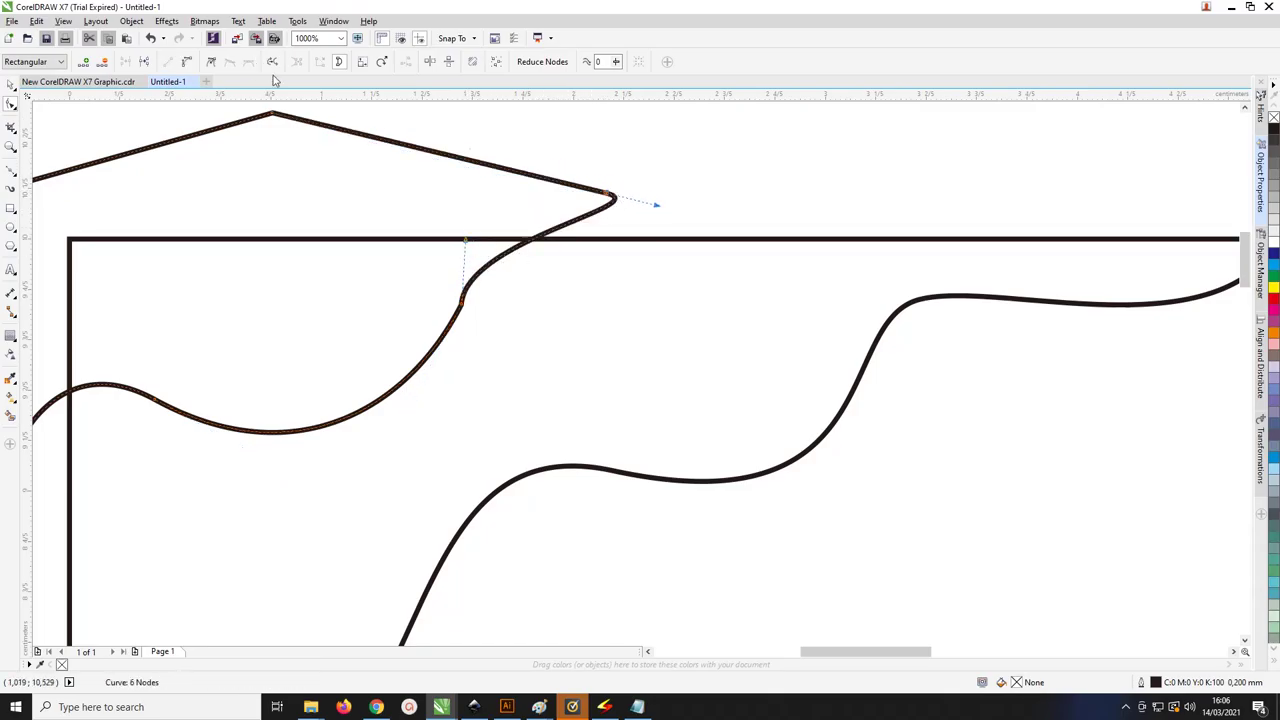
left_click(465, 305)
left_click_drag(465, 240, 486, 213)
left_click_drag(656, 205, 663, 242)
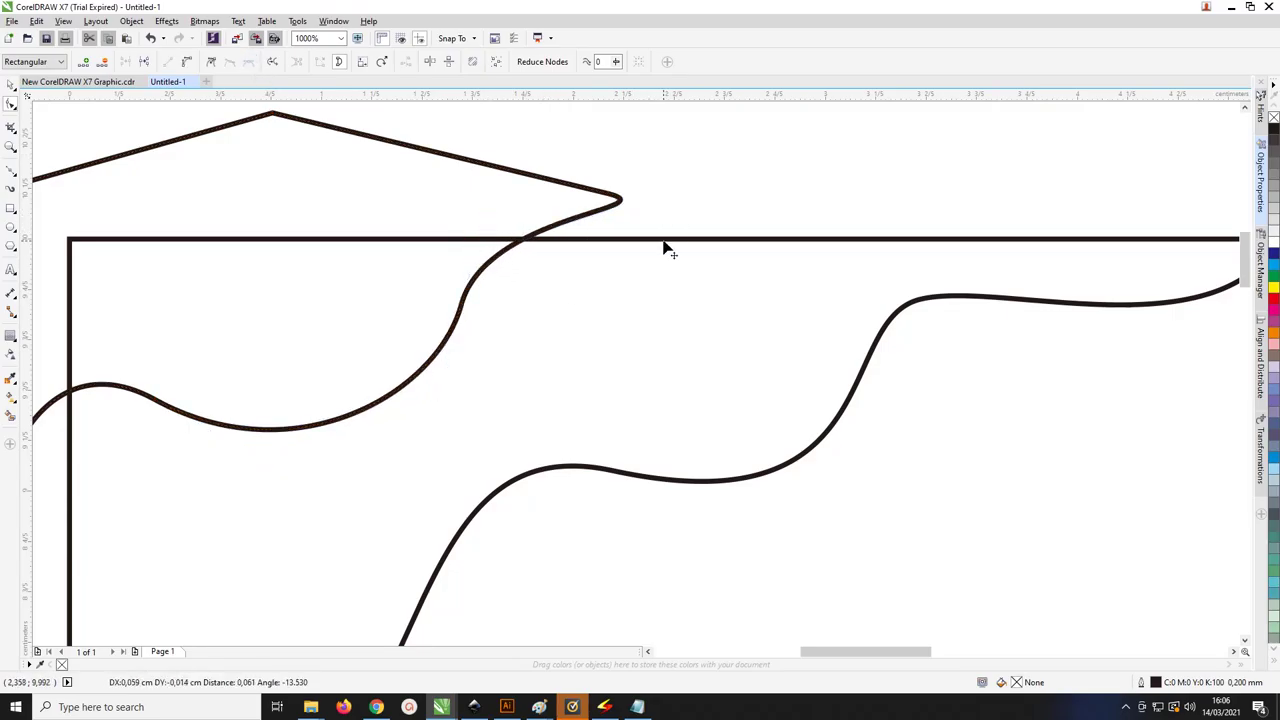
left_click(608, 196)
left_click(211, 64)
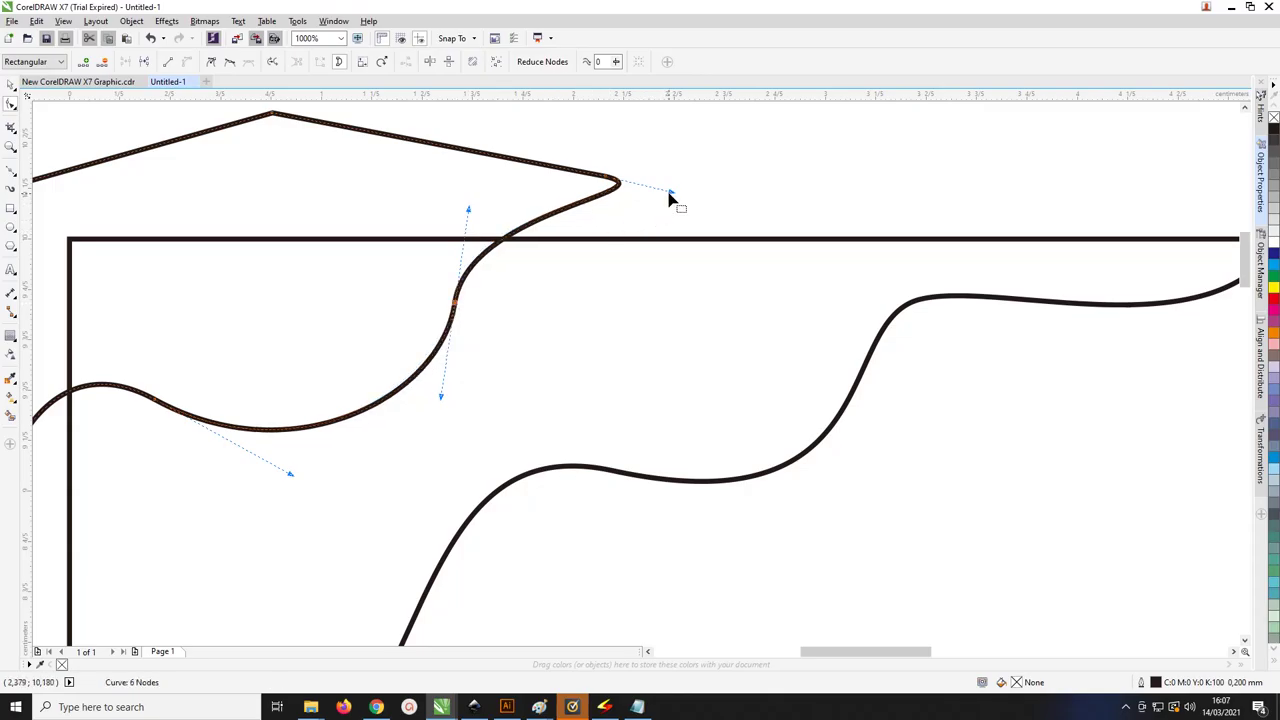
left_click_drag(670, 196, 640, 256)
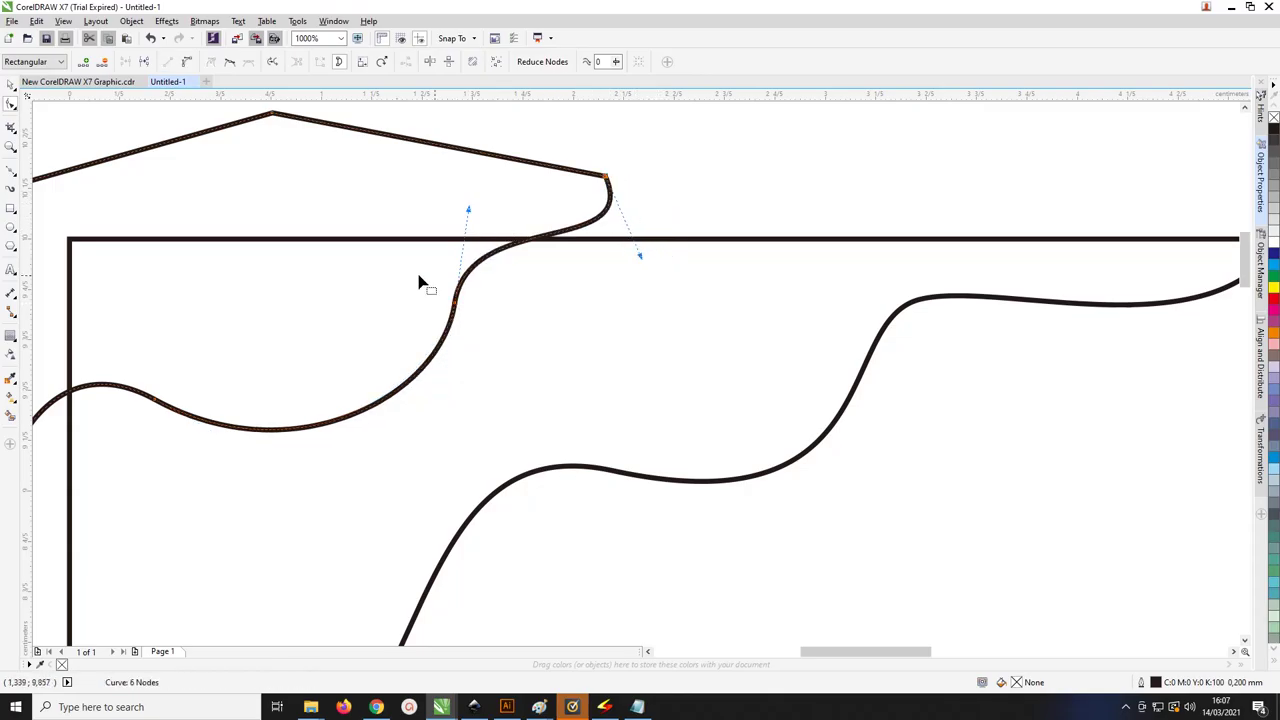
left_click(10, 100)
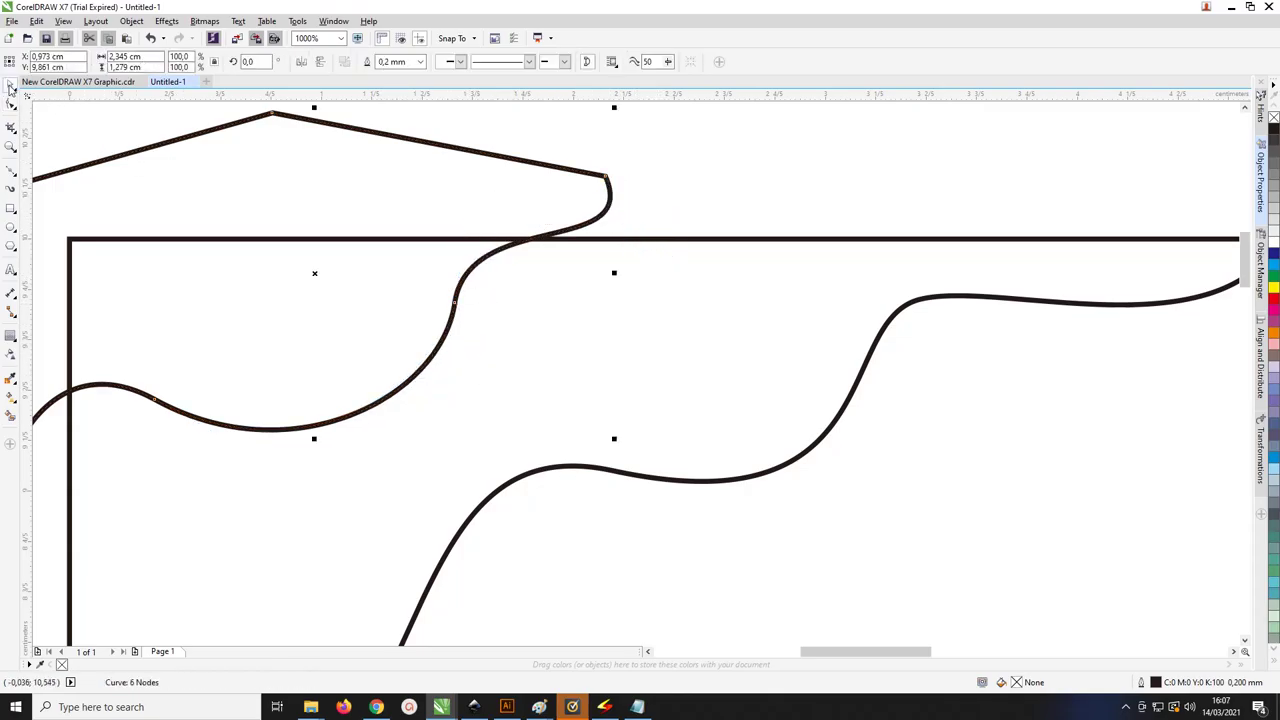
Reopen the small shape's nodes and move its right corner node slightly up and inward
scroll(645, 204, "down", 4)
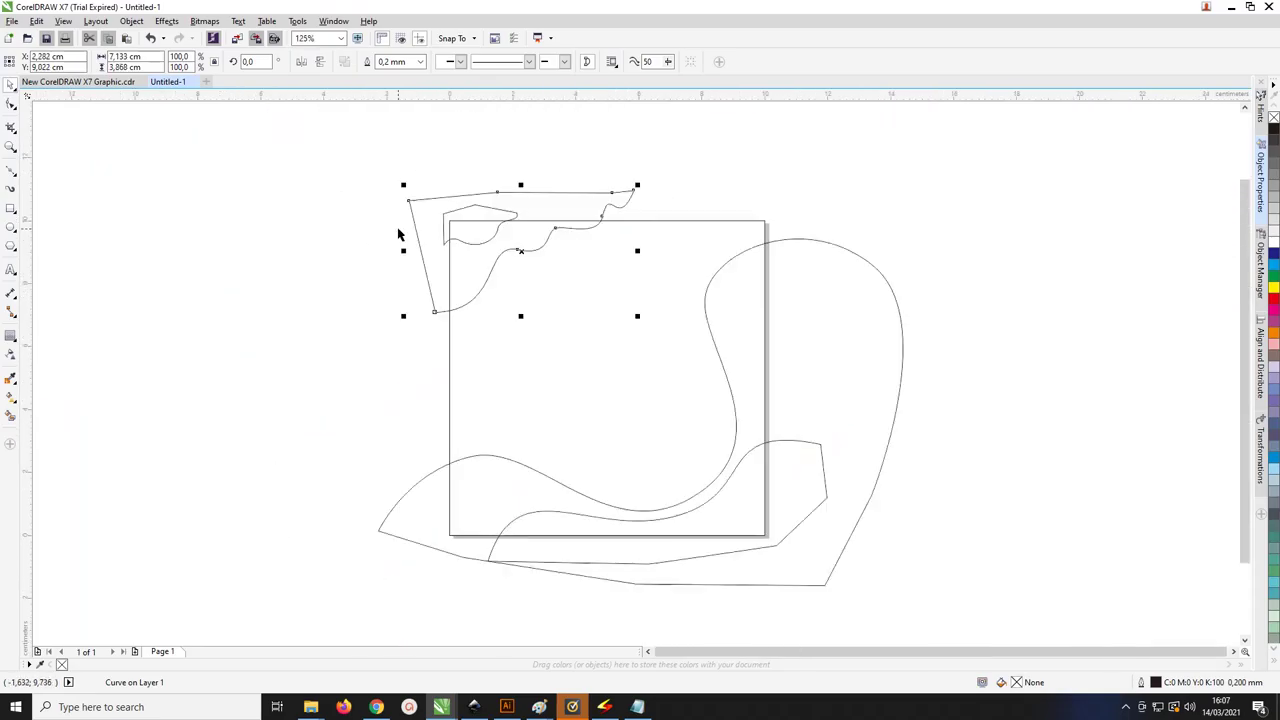
scroll(464, 240, "up", 1)
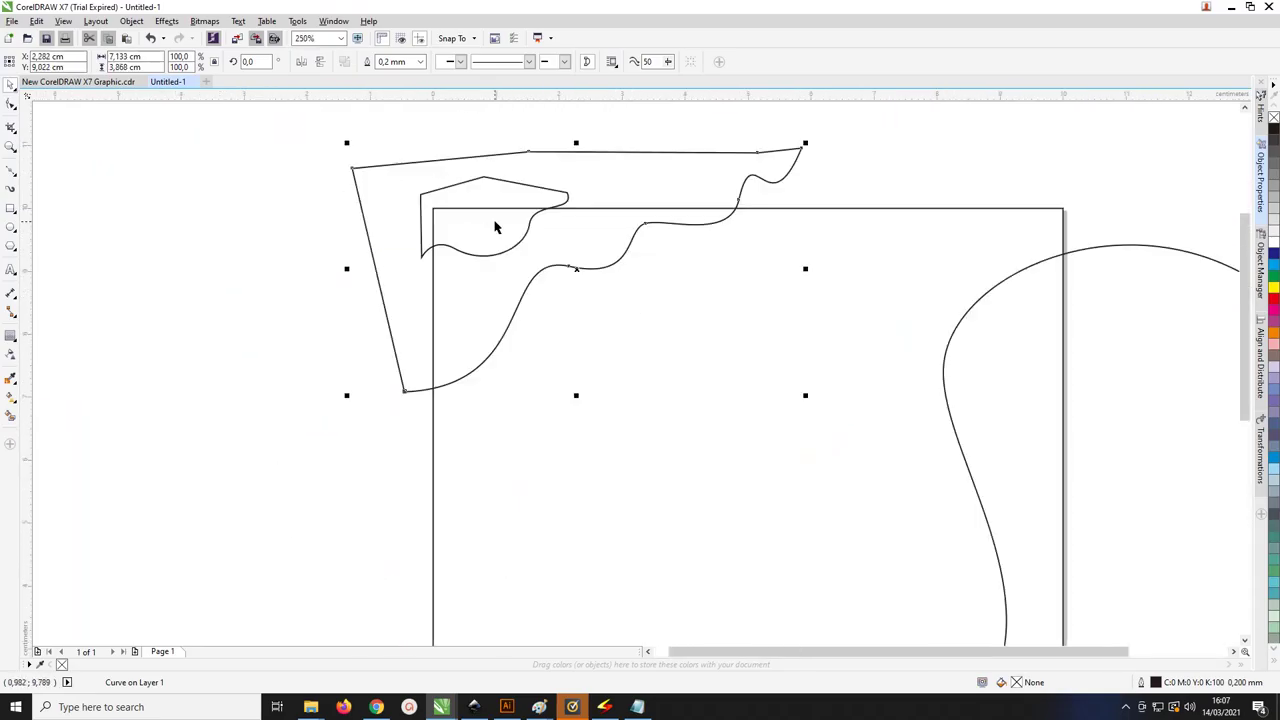
double_click(566, 202)
left_click_drag(567, 195, 560, 184)
Fine-tune the curve handles along the small shape's lower edge to smooth its wave, and deselect the shape
left_click(420, 257)
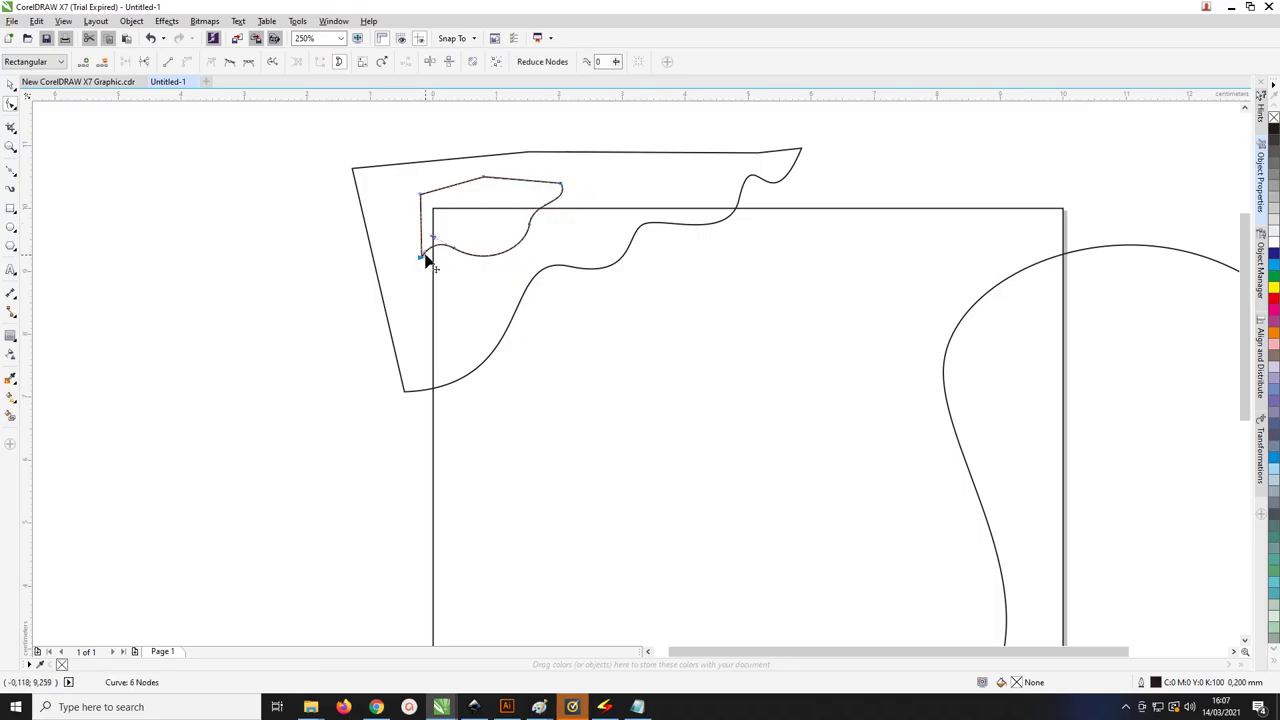
scroll(422, 257, "up", 1)
left_click_drag(447, 234, 434, 232)
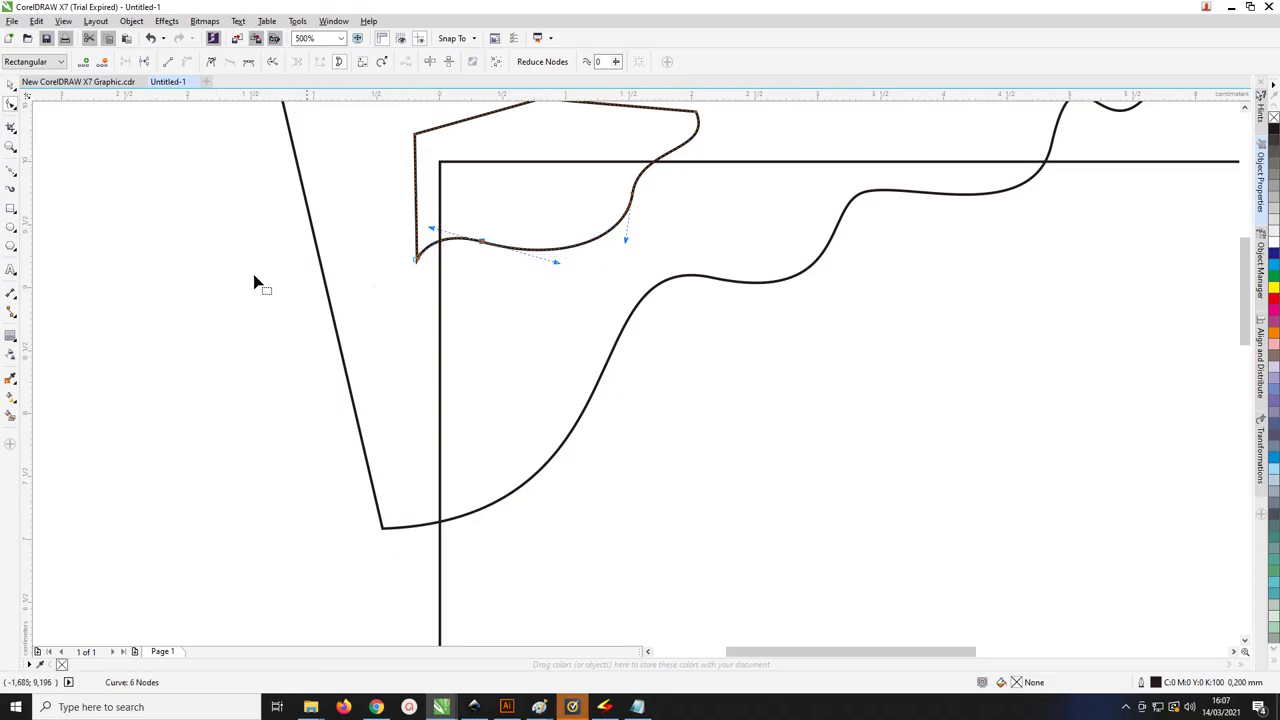
left_click(633, 195)
left_click_drag(626, 245, 634, 249)
left_click(11, 84)
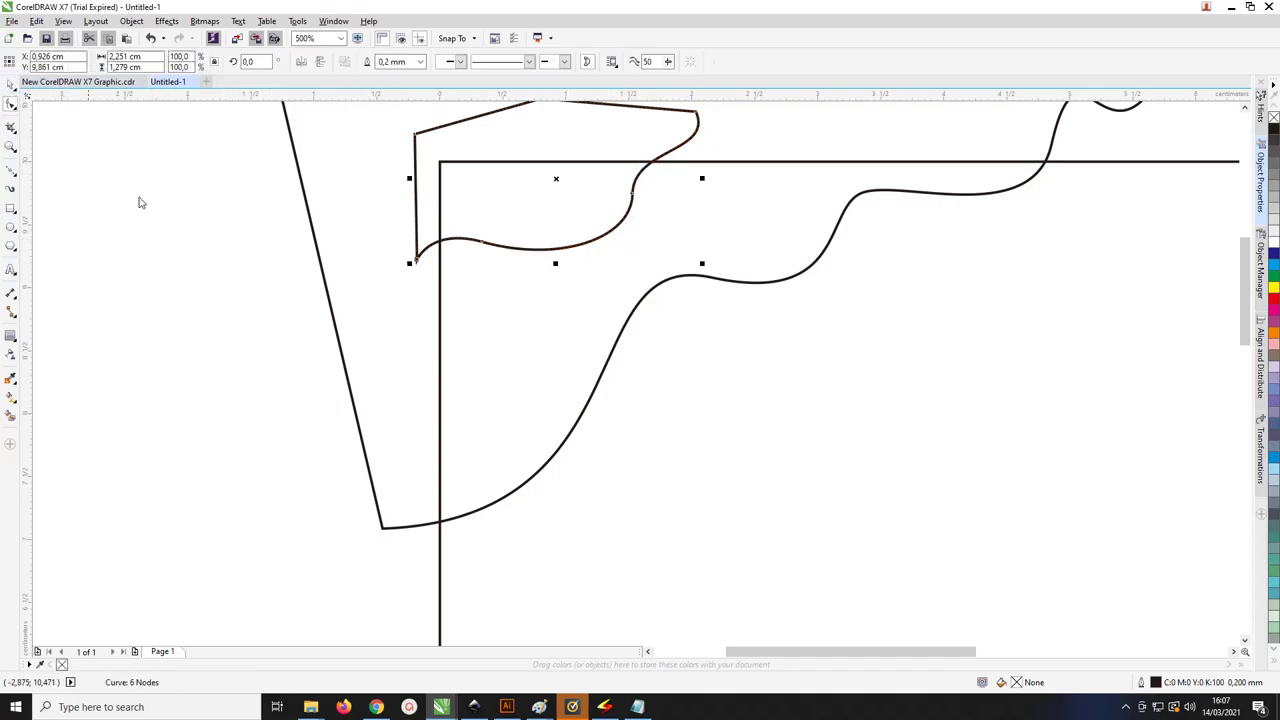
left_click(177, 211)
Use Smart Fill to create filled shapes from the four areas where the wavy curves overlap the square
scroll(176, 210, "down", 5)
scroll(198, 210, "up", 2)
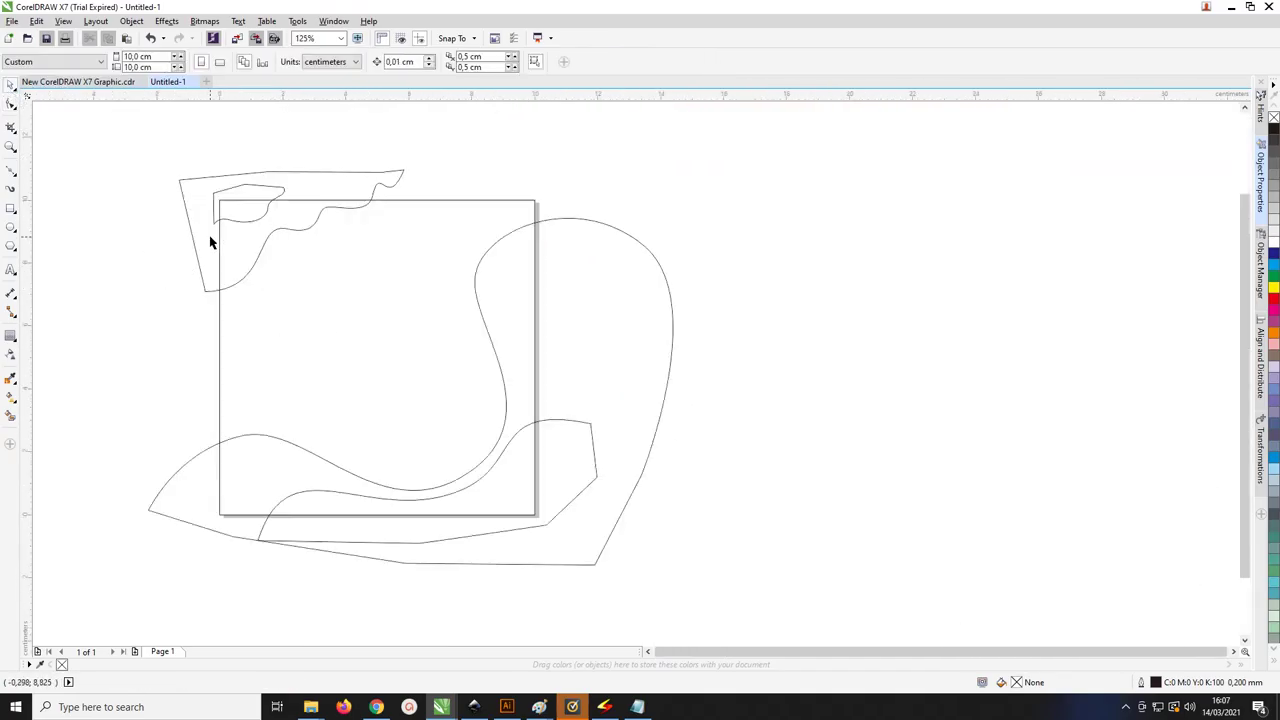
left_click(12, 418)
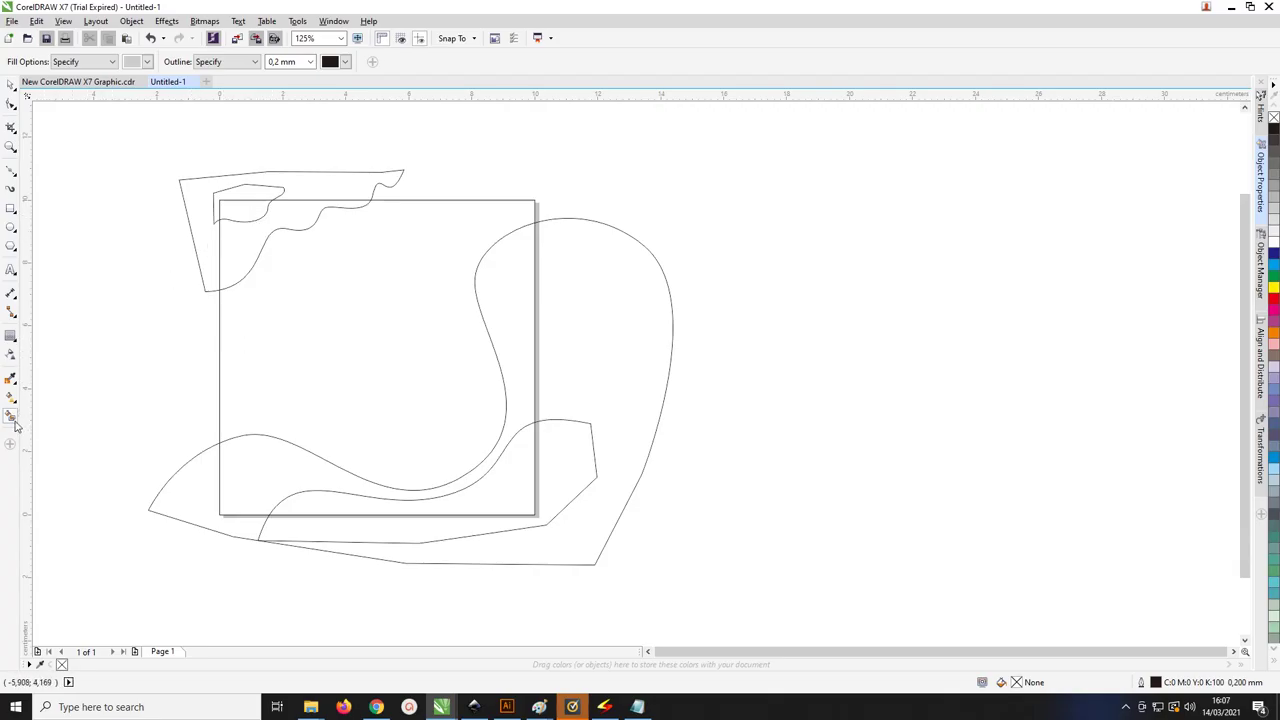
left_click(245, 210)
left_click(246, 237)
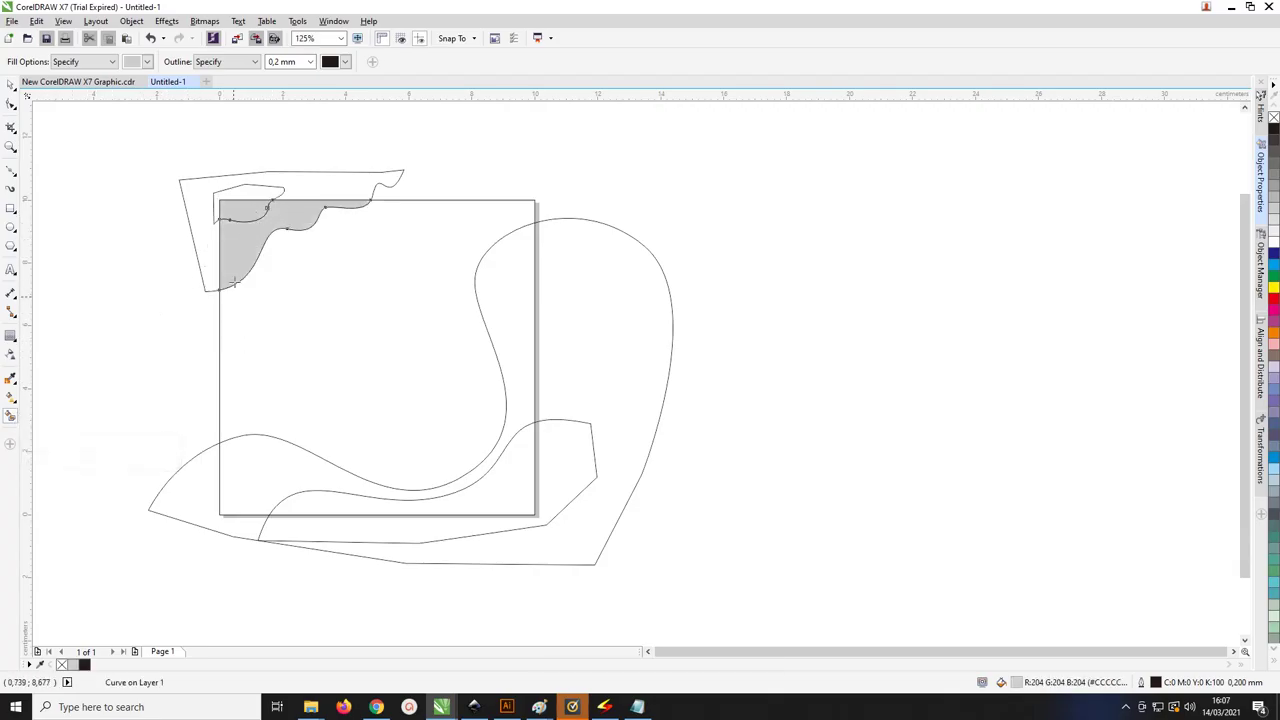
left_click(287, 476)
left_click(477, 491)
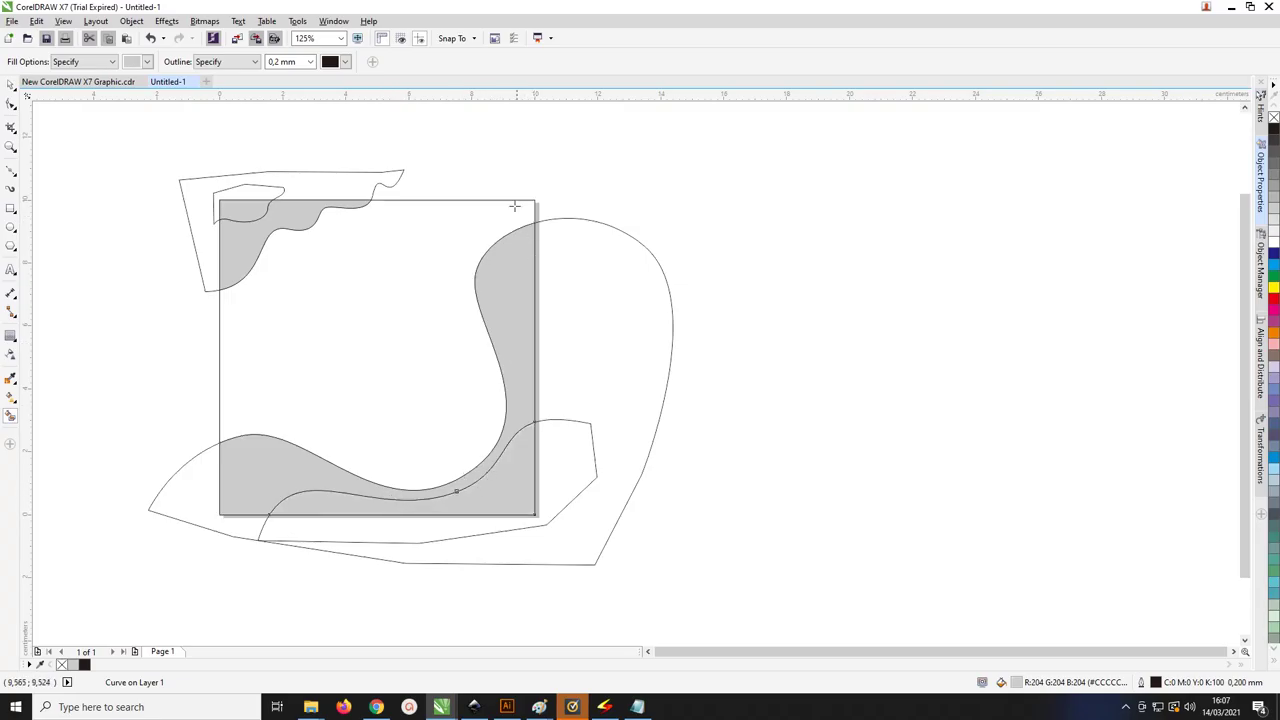
Delete the four original construction curves extending outside the square, keeping the filled shapes
left_click(11, 84)
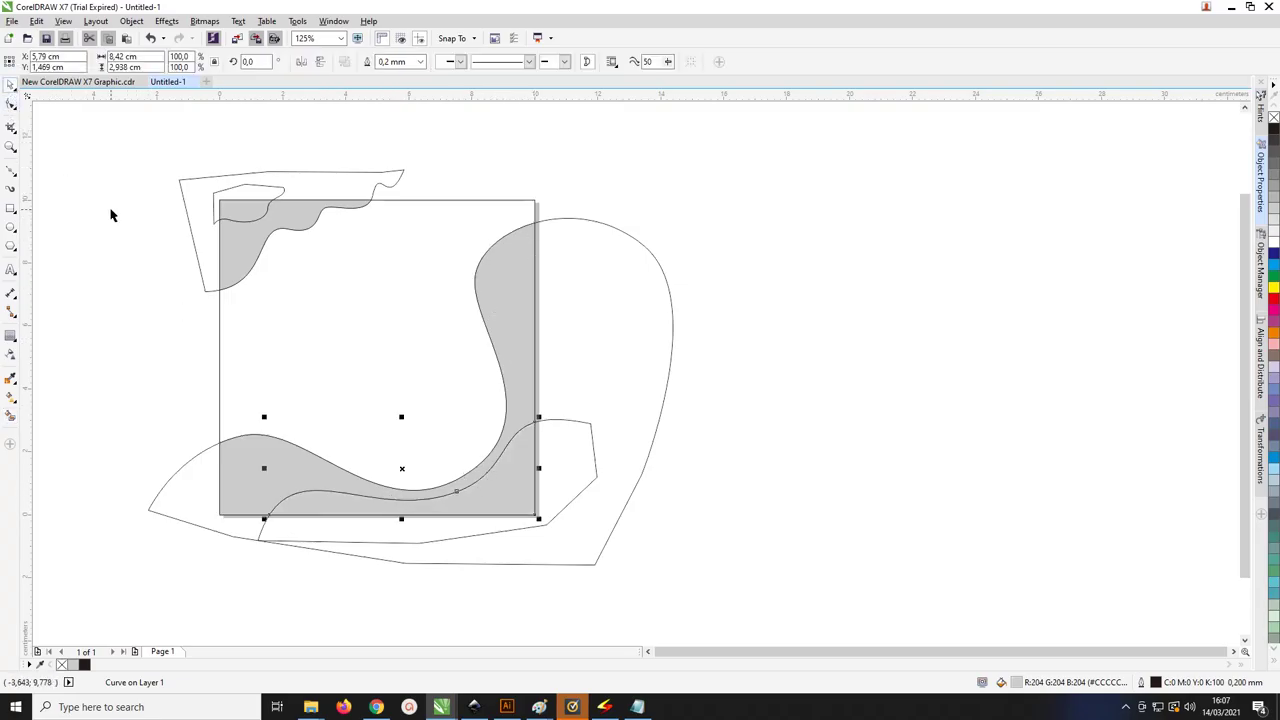
left_click(194, 206)
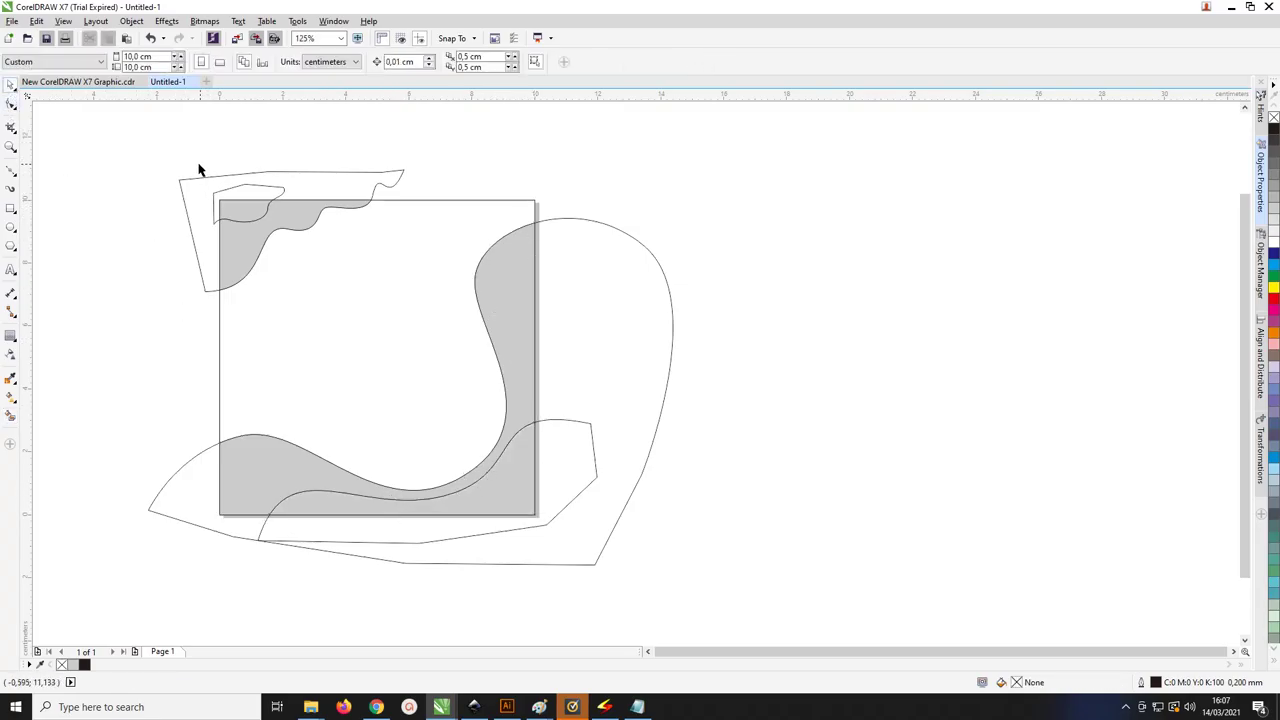
left_click(193, 176)
key("Delete")
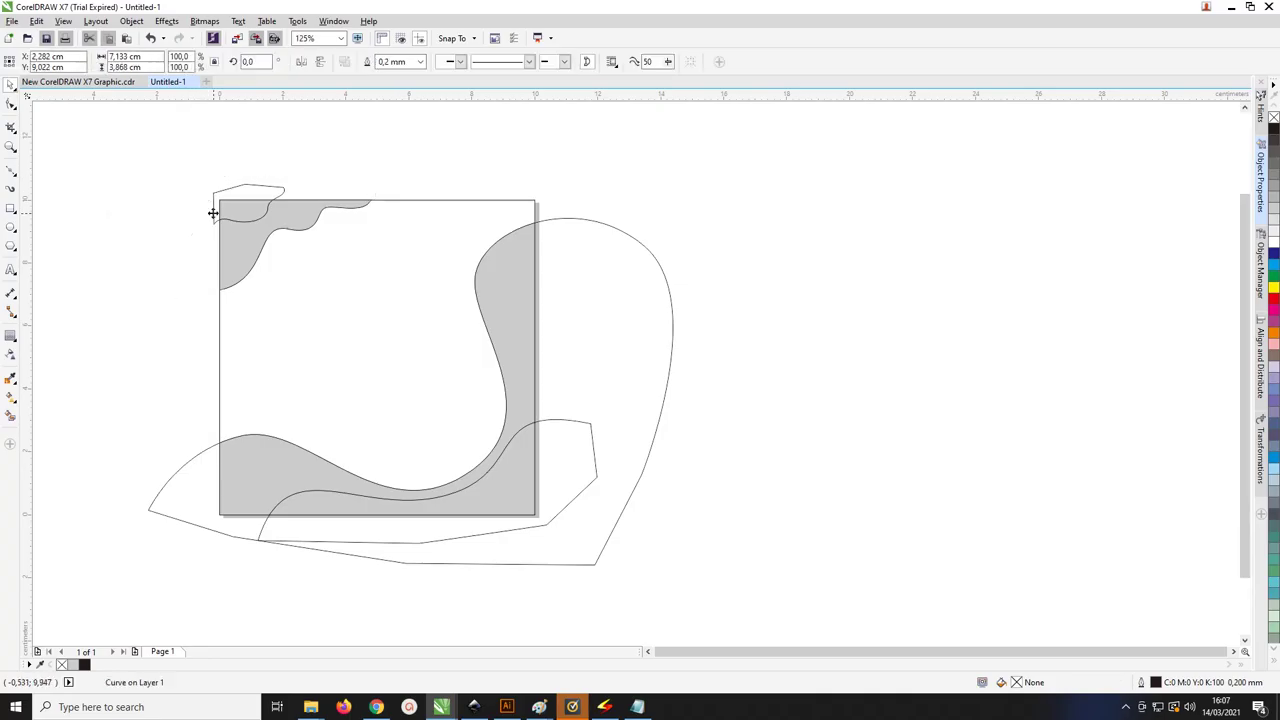
left_click(213, 211)
key("Delete")
left_click(663, 277)
key("Delete")
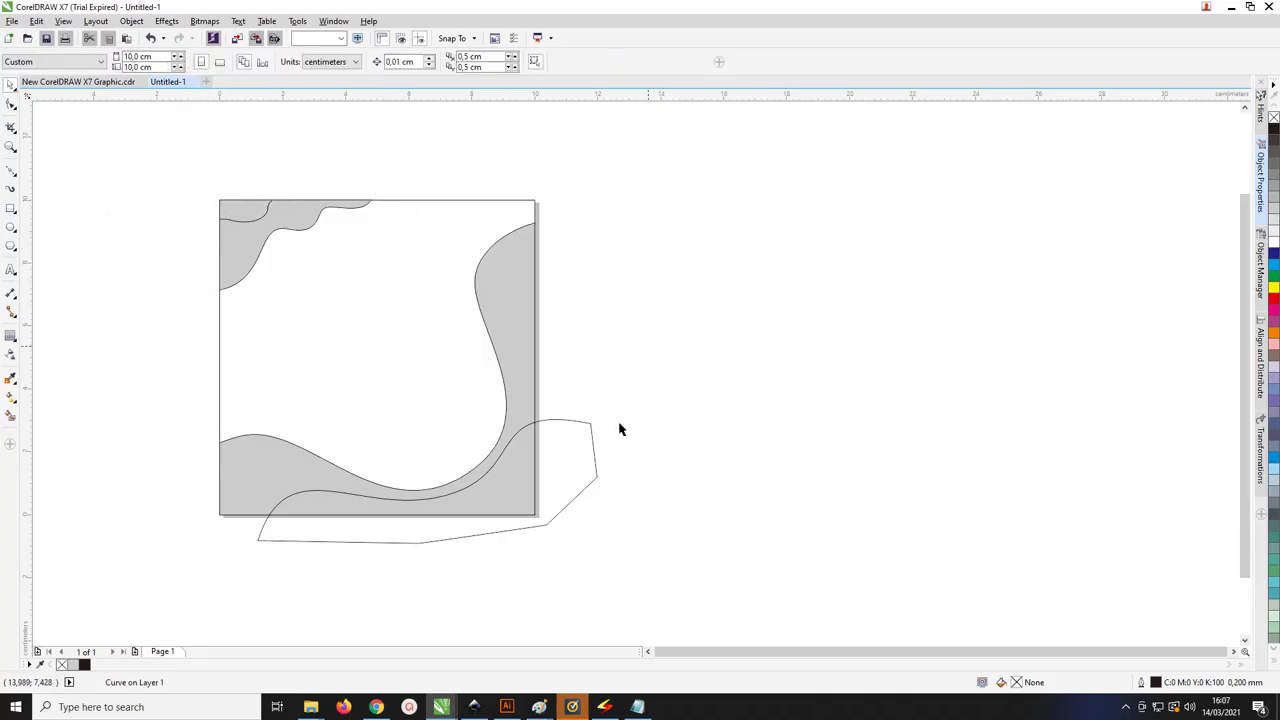
left_click(593, 434)
key("Delete")
Select the four wavy shapes without the square and fill them with purple (C20 M80 Y0 K20)
scroll(340, 371, "down", 2)
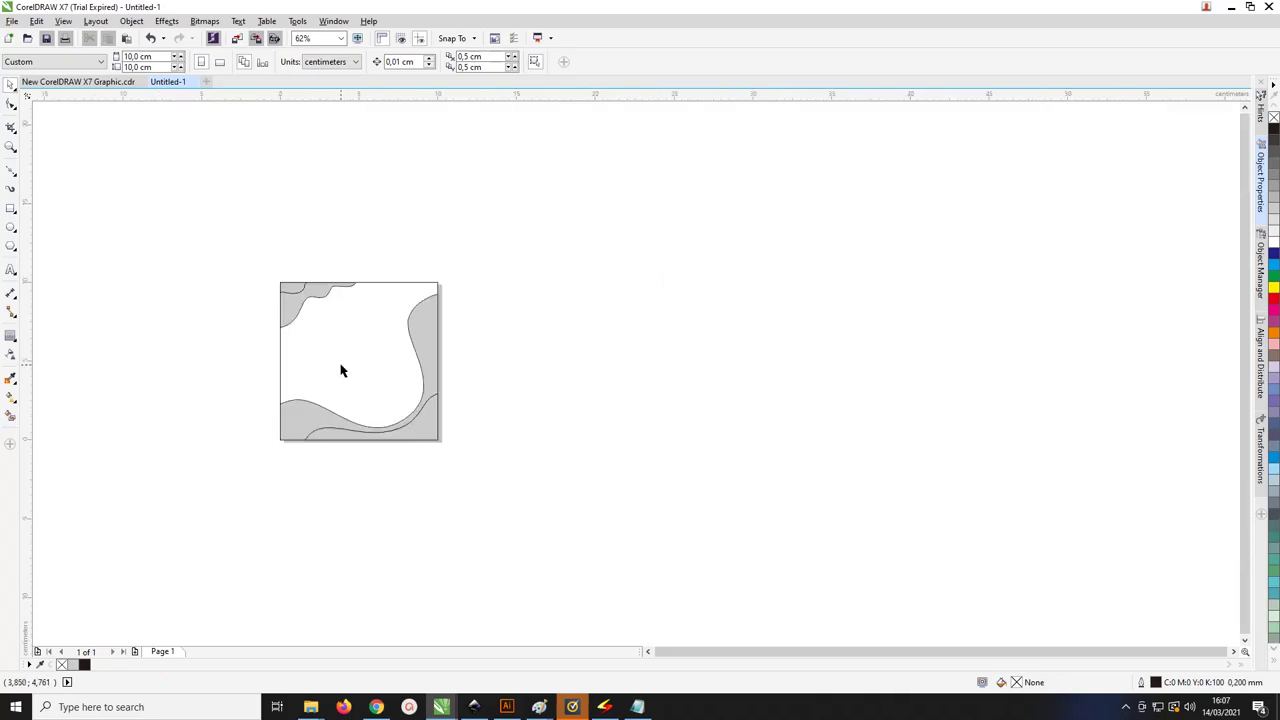
scroll(280, 302, "up", 2)
left_click_drag(223, 217, 676, 602)
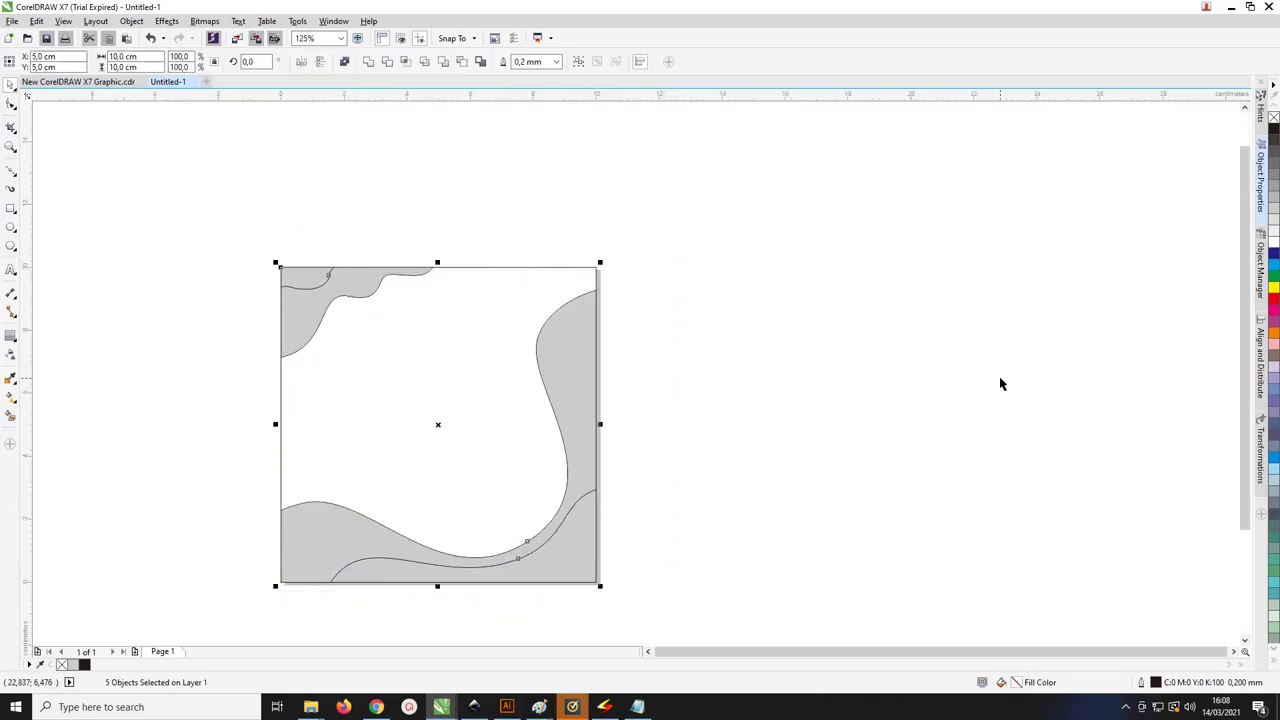
left_click(1274, 325)
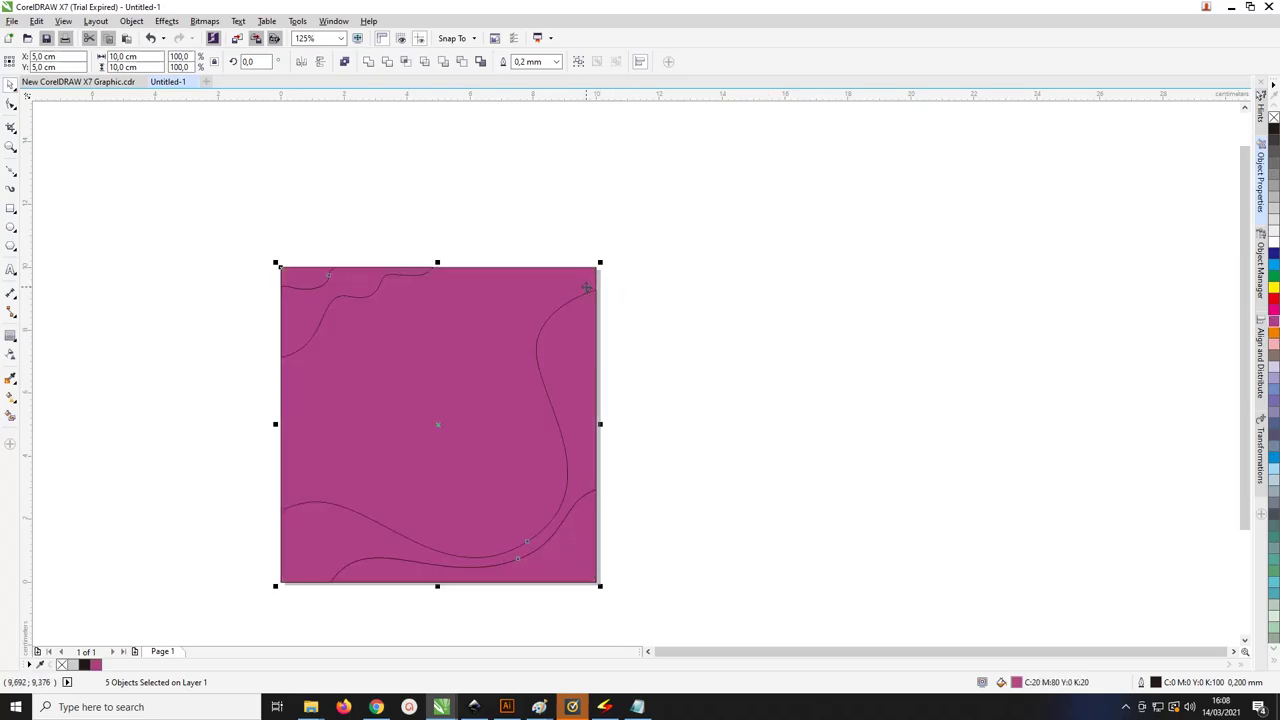
key("ctrl+z")
left_click(551, 269, "shift")
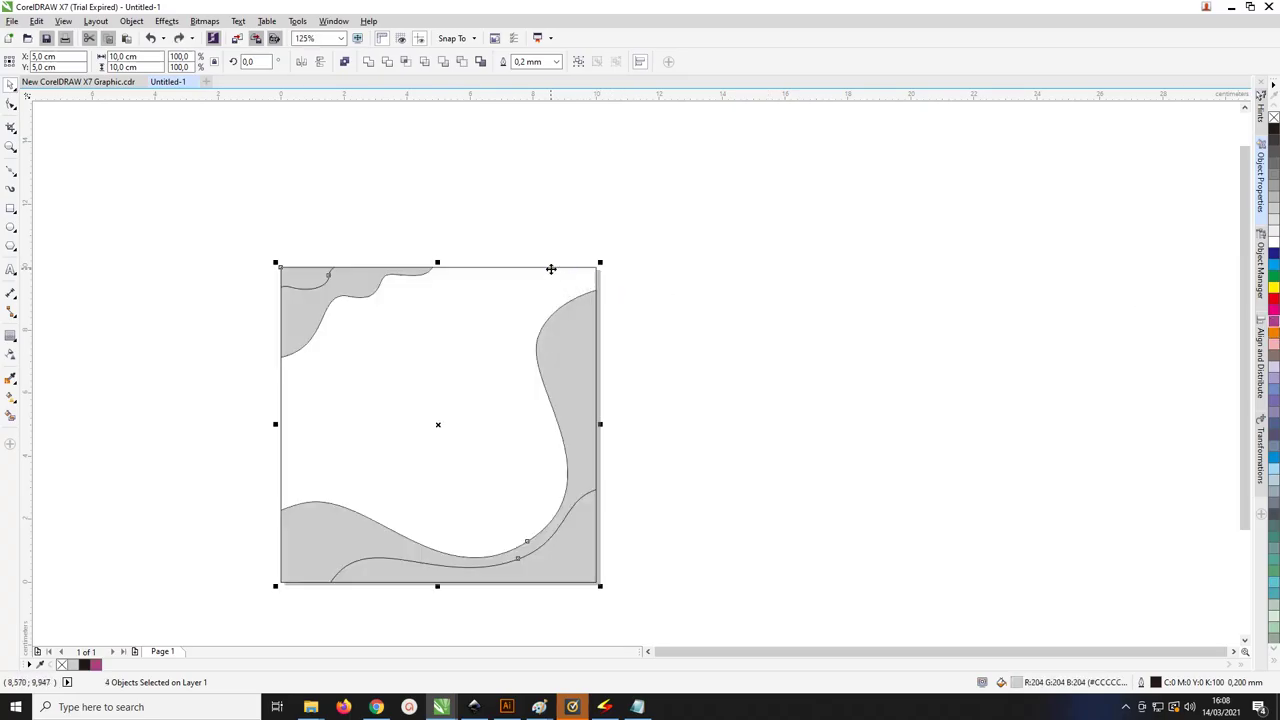
left_click(1273, 322)
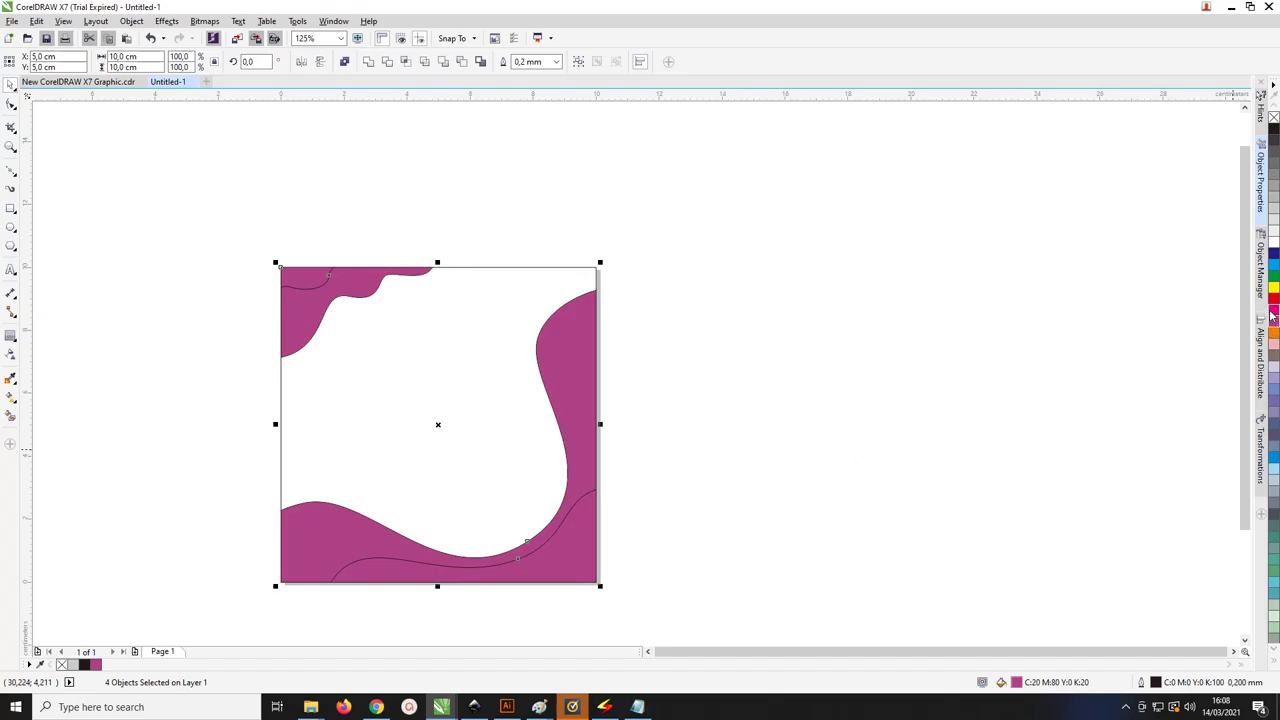
left_click(1273, 313)
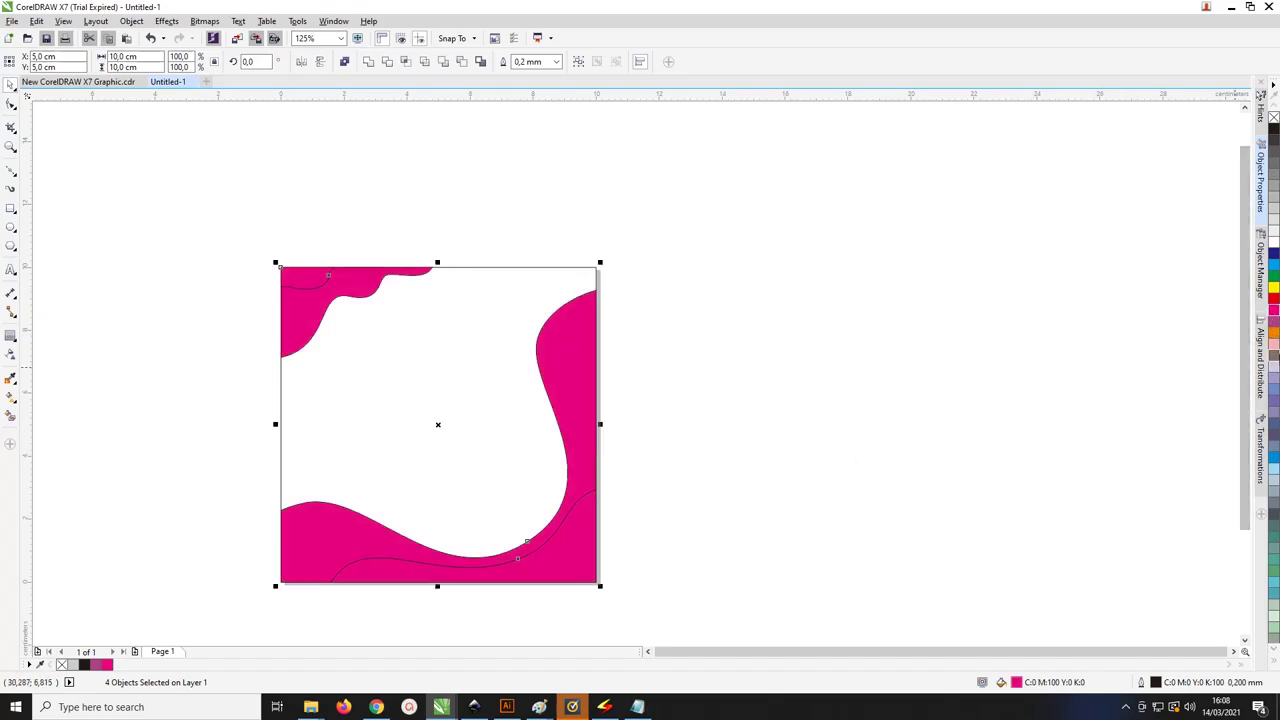
left_click(1273, 323)
Change the four wavy shapes' fill to C49 M100 Y33 K0 and remove their outlines
double_click(1017, 682)
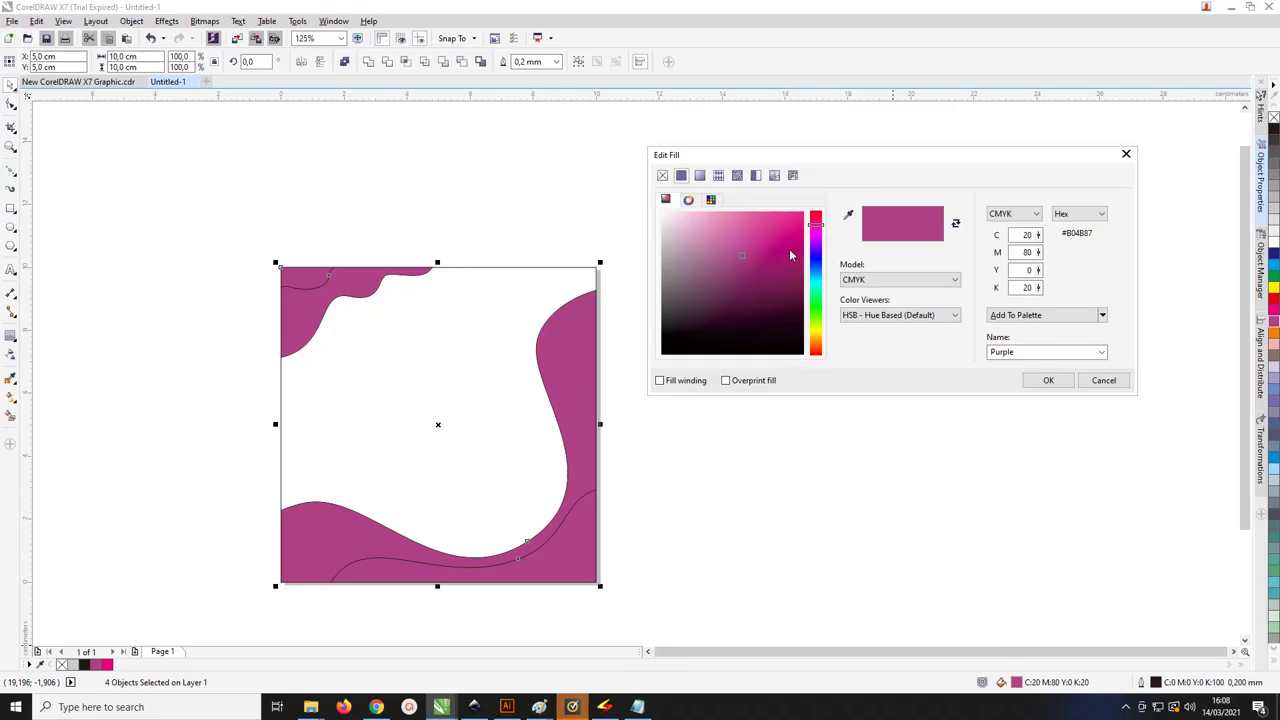
left_click_drag(742, 259, 764, 265)
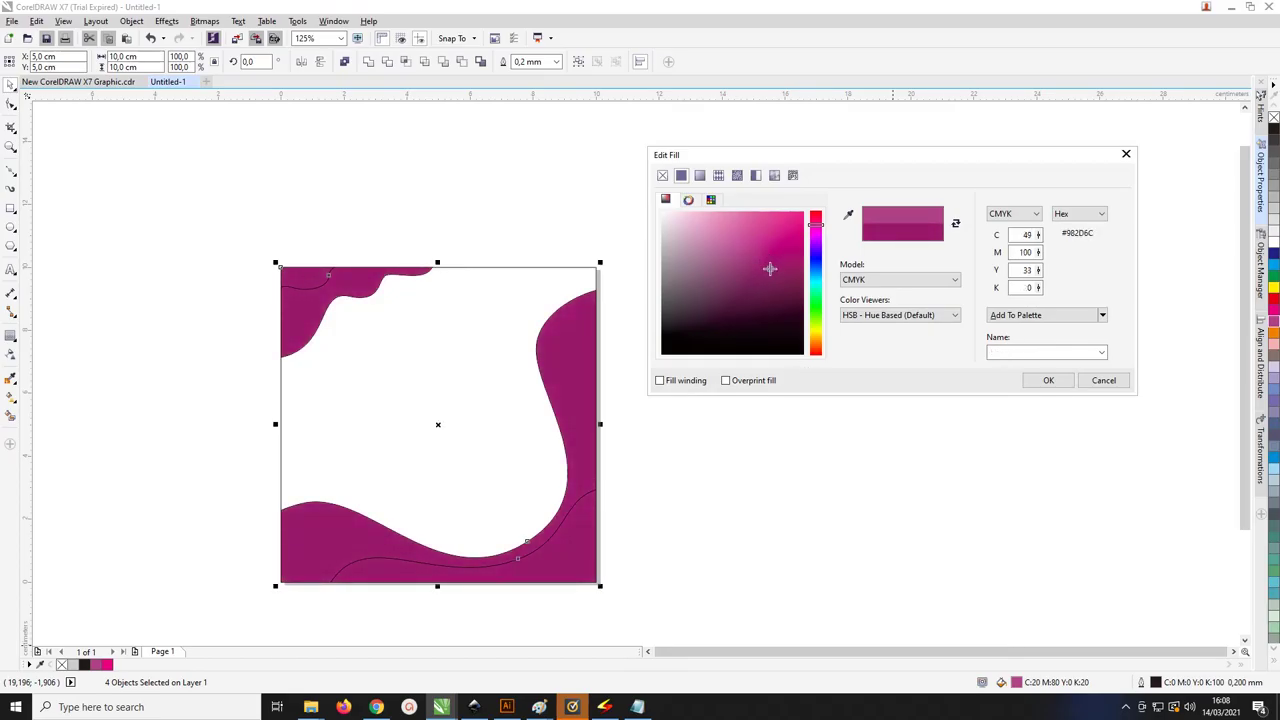
left_click(1048, 380)
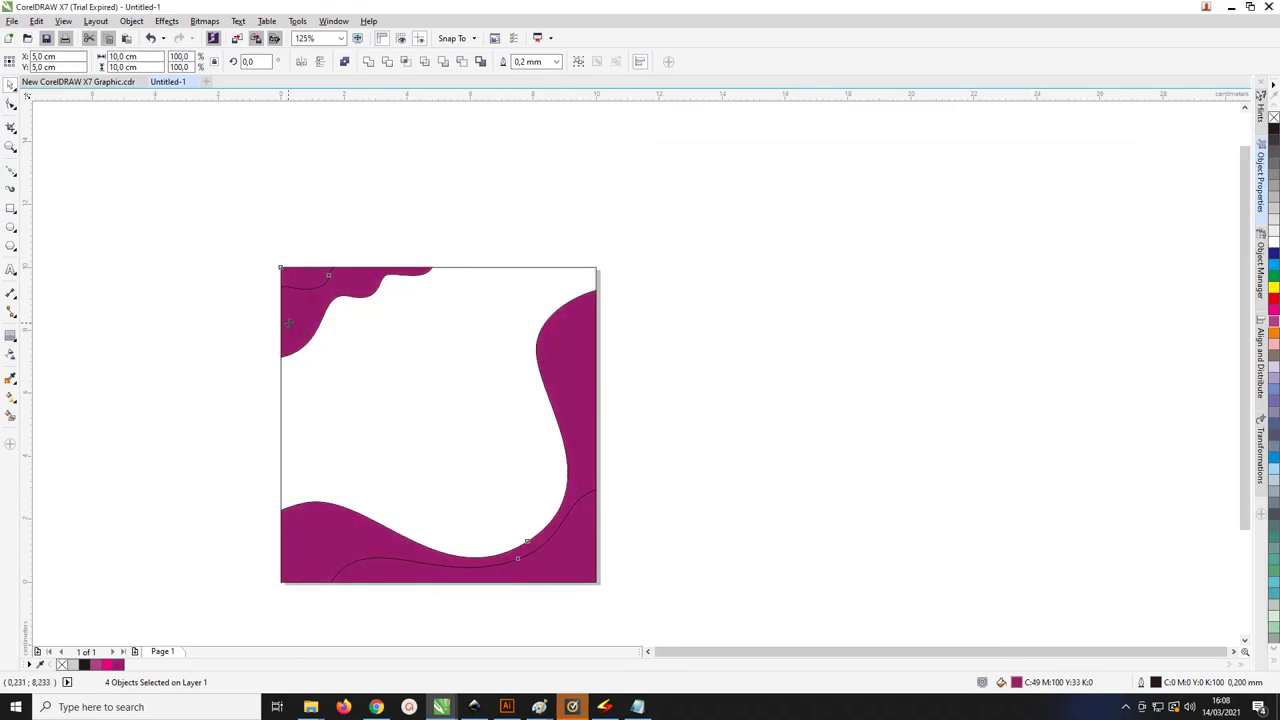
right_click(62, 667)
left_click(134, 406)
Apply a downward linear gradient to the small lower wave shape, with the end colour set to purple C49 M100 Y33 K0
scroll(578, 483, "up", 2)
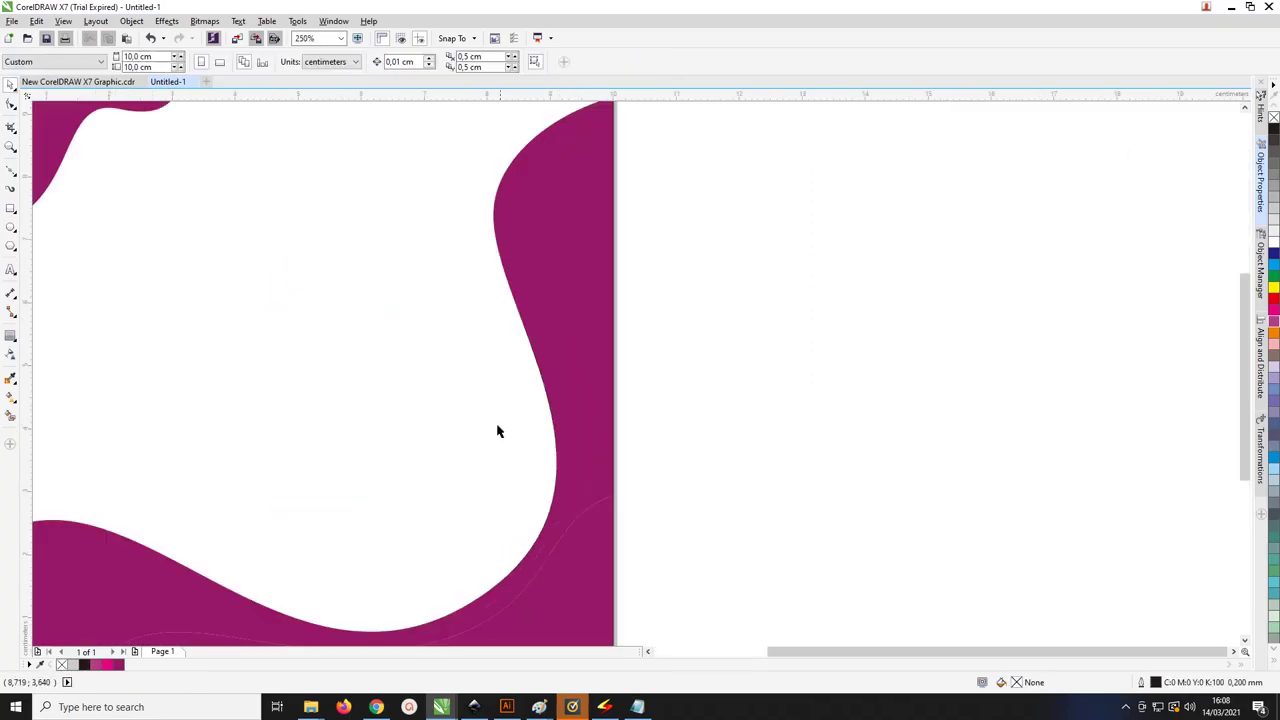
scroll(498, 431, "down", 2)
left_click(531, 508)
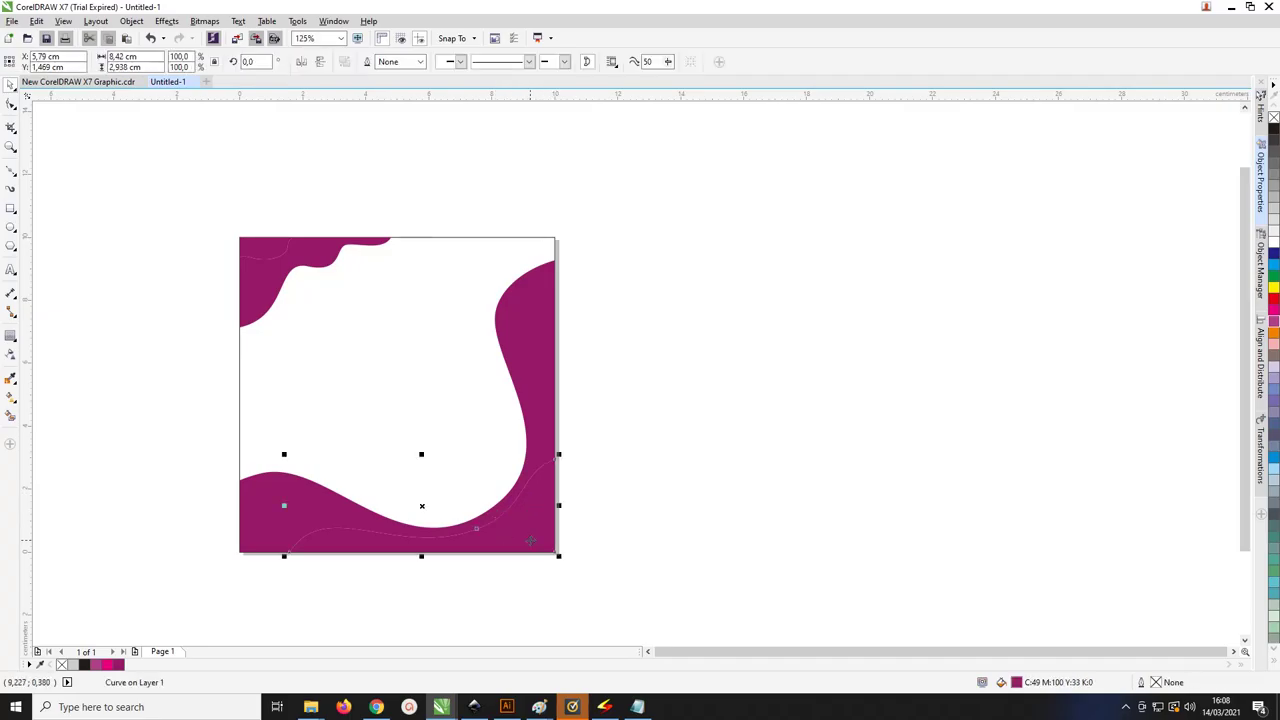
left_click(10, 399)
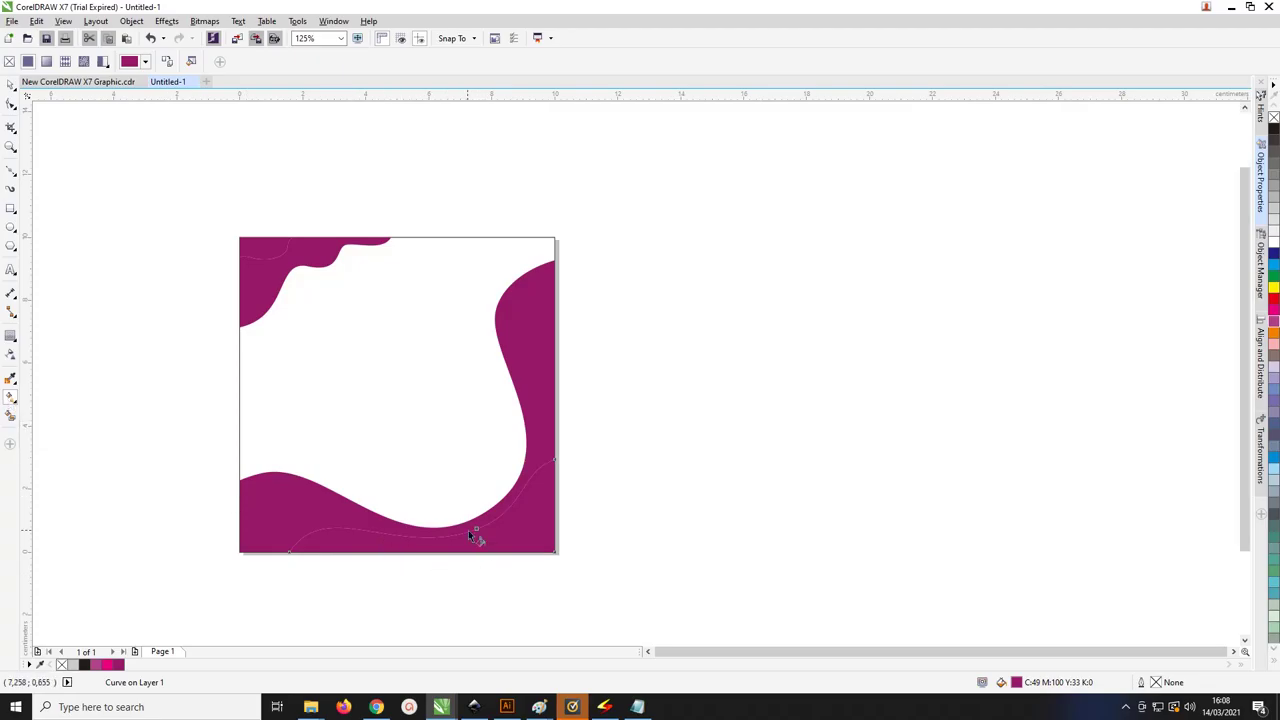
left_click_drag(467, 533, 484, 604)
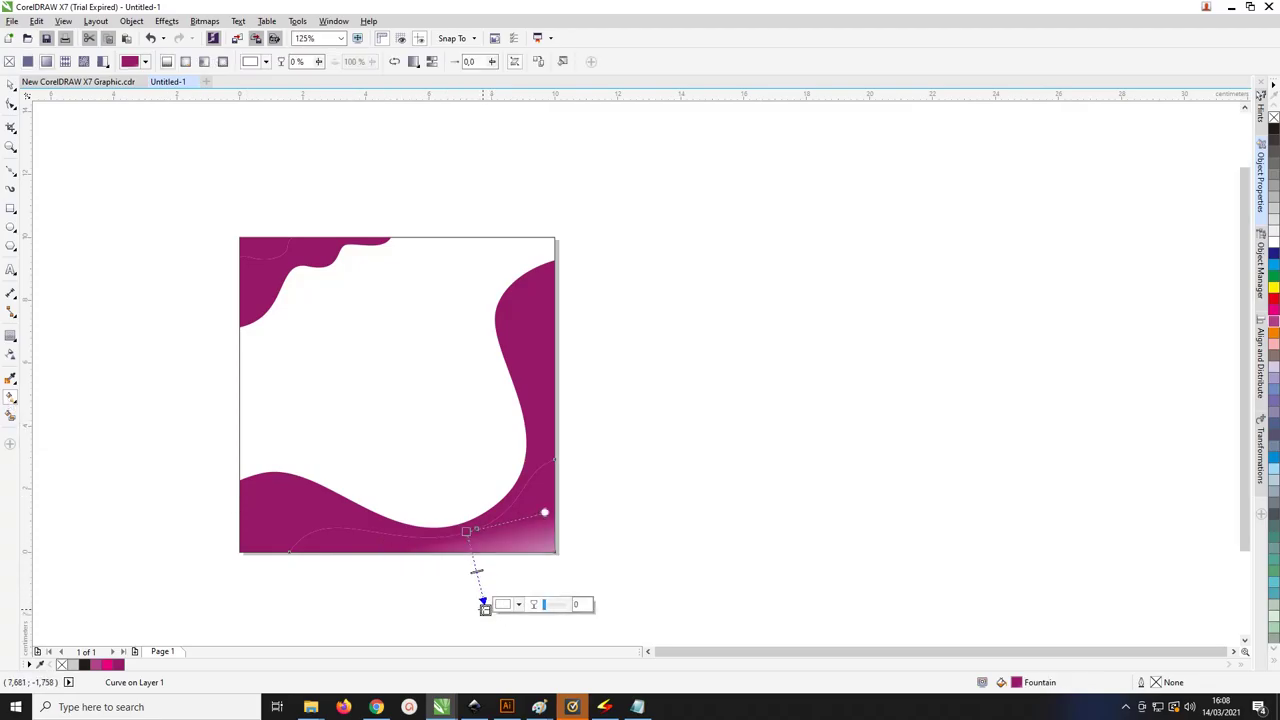
left_click(119, 665)
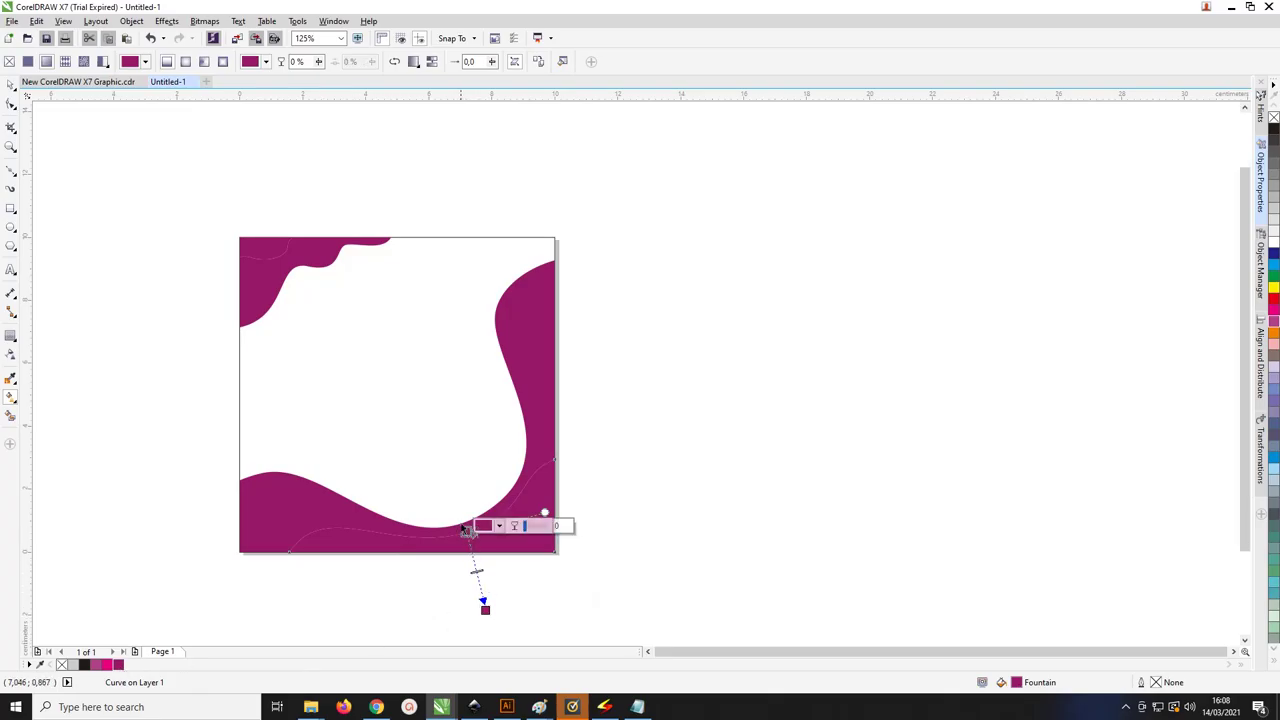
Set the gradient's start colour on the small lower wave to a darker purple, about C59 M100 Y49 K9, and shorten the gradient
left_click(499, 526)
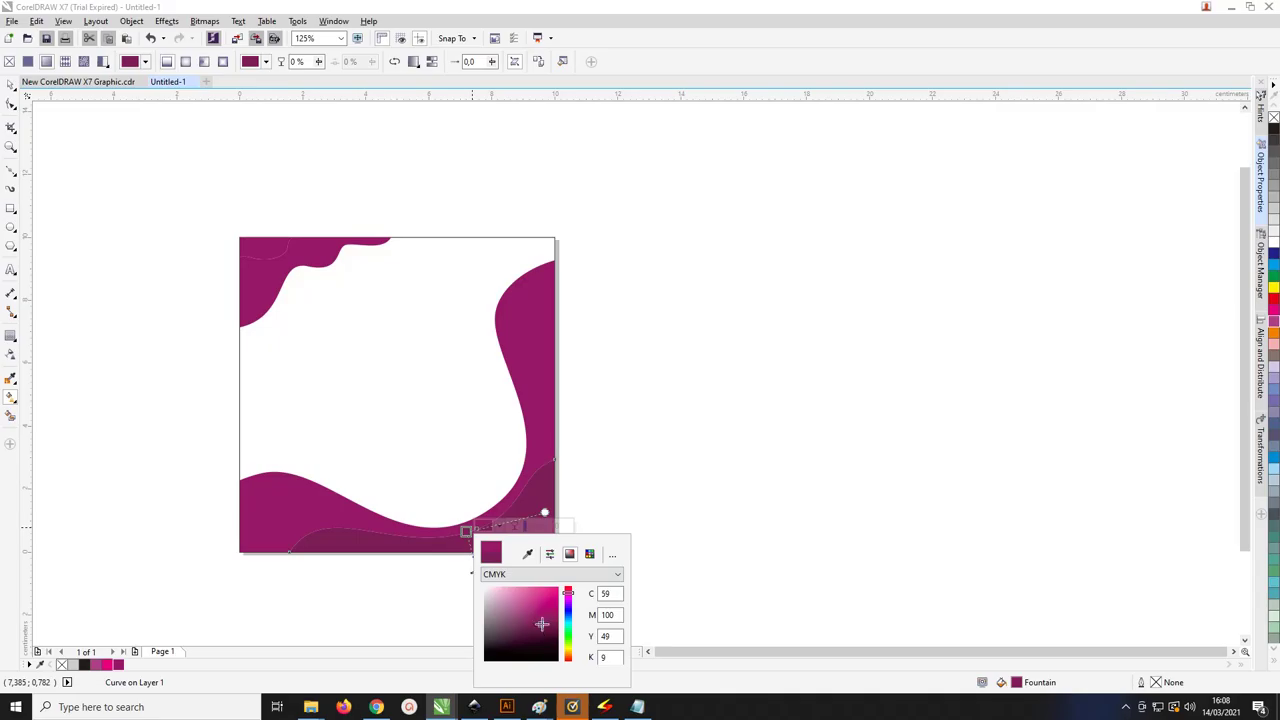
left_click(462, 536)
scroll(487, 574, "up", 1)
scroll(489, 590, "down", 1)
left_click_drag(486, 617, 484, 568)
Change the end colour of the small lower wave's gradient to a lighter pinkish purple and refine the gradient's end point
scroll(477, 556, "up", 4)
left_click(461, 556)
left_click_drag(541, 463, 527, 457)
scroll(420, 431, "down", 1)
mouse_move(440, 491)
left_mouse_down()
mouse_move(368, 569)
mouse_move(427, 591)
mouse_move(421, 503)
left_mouse_up()
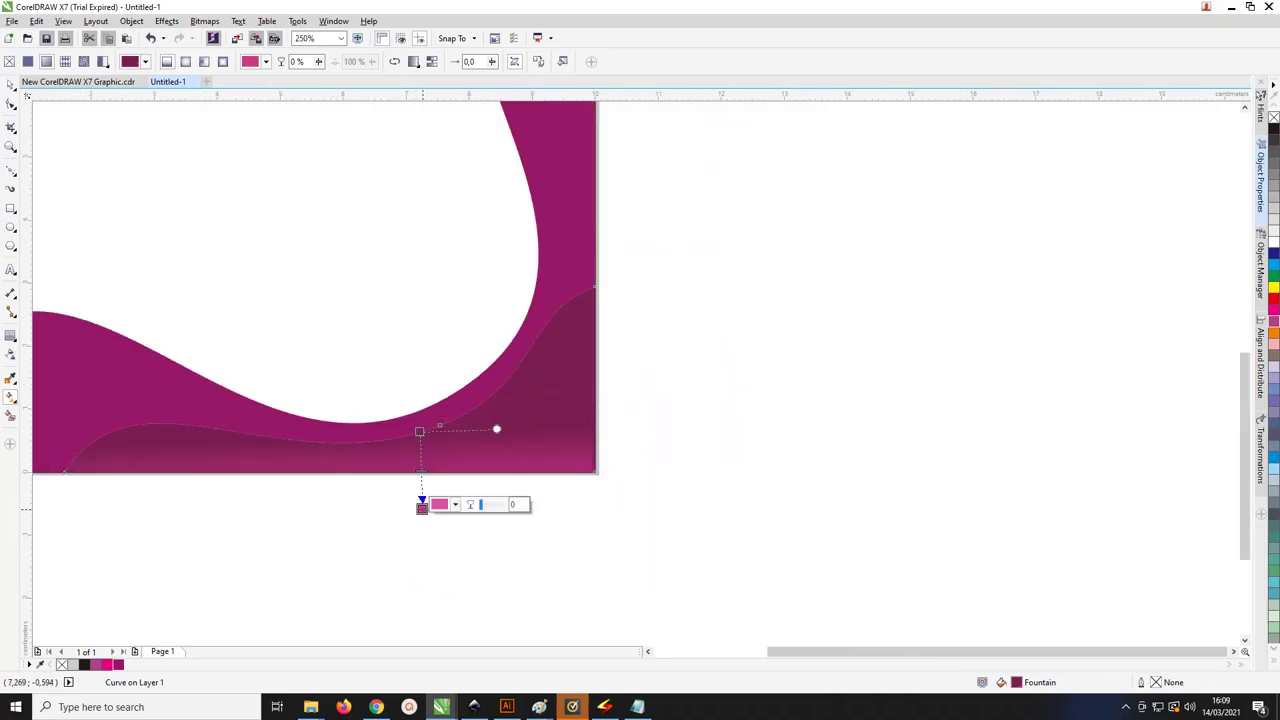
Reselect the small lower wave and lengthen its gradient farther below the square, shifting the start point slightly
left_click(11, 86)
left_click(806, 317)
scroll(806, 317, "down", 1)
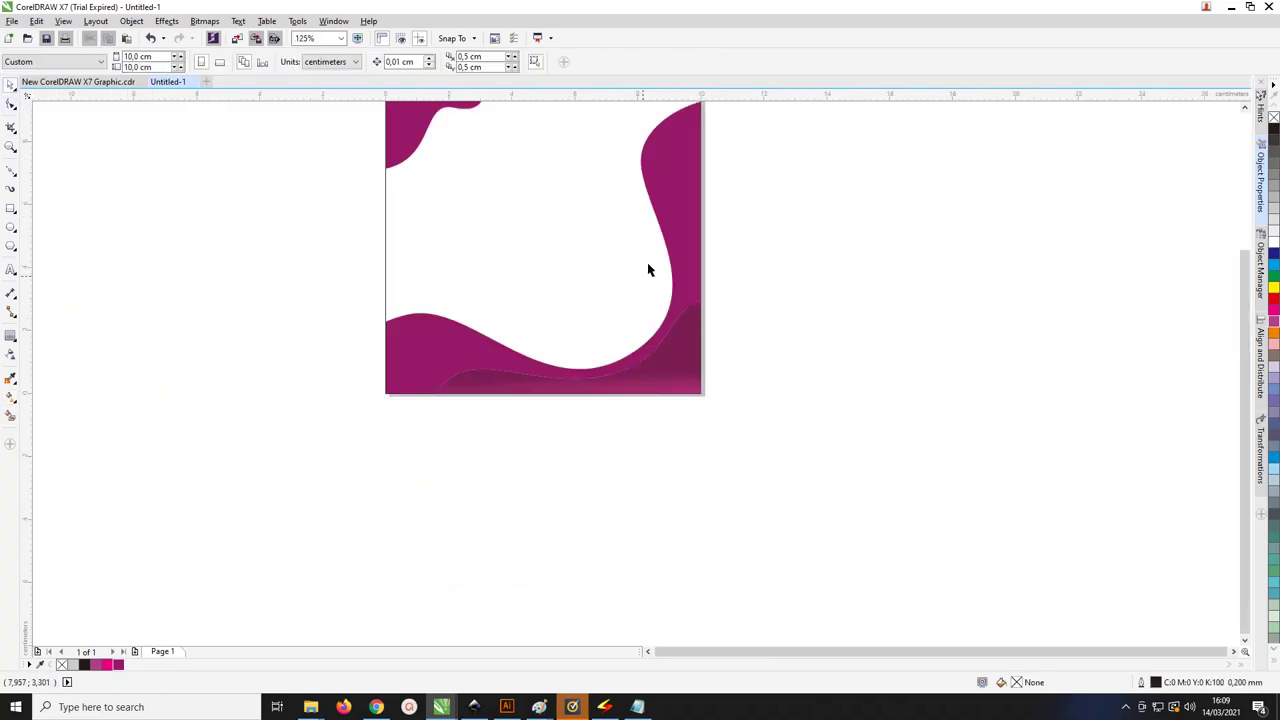
left_click(680, 365)
key("g")
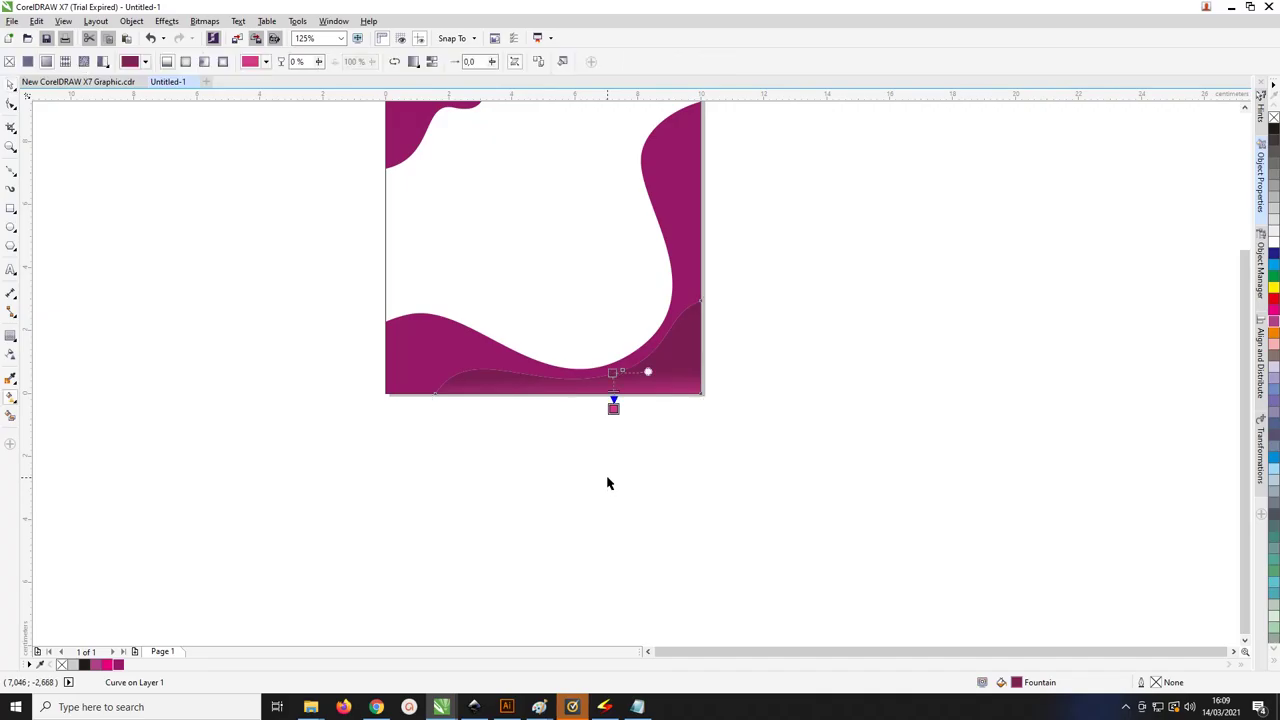
left_click_drag(613, 409, 592, 462)
left_click_drag(613, 373, 594, 367)
left_click(10, 85)
left_click(85, 175)
Select the other three wavy shapes and copy the small lower wave's gradient fill onto them
left_click(682, 231)
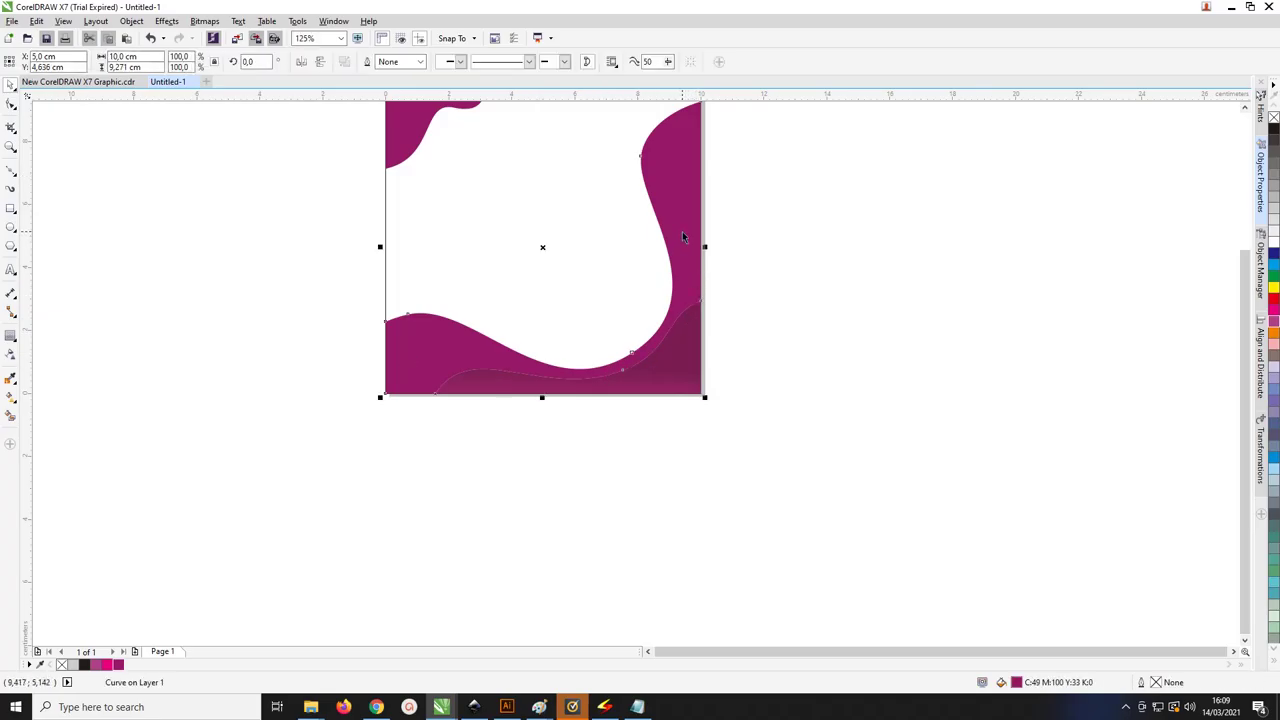
scroll(421, 237, "down", 2)
left_click(412, 177, "shift")
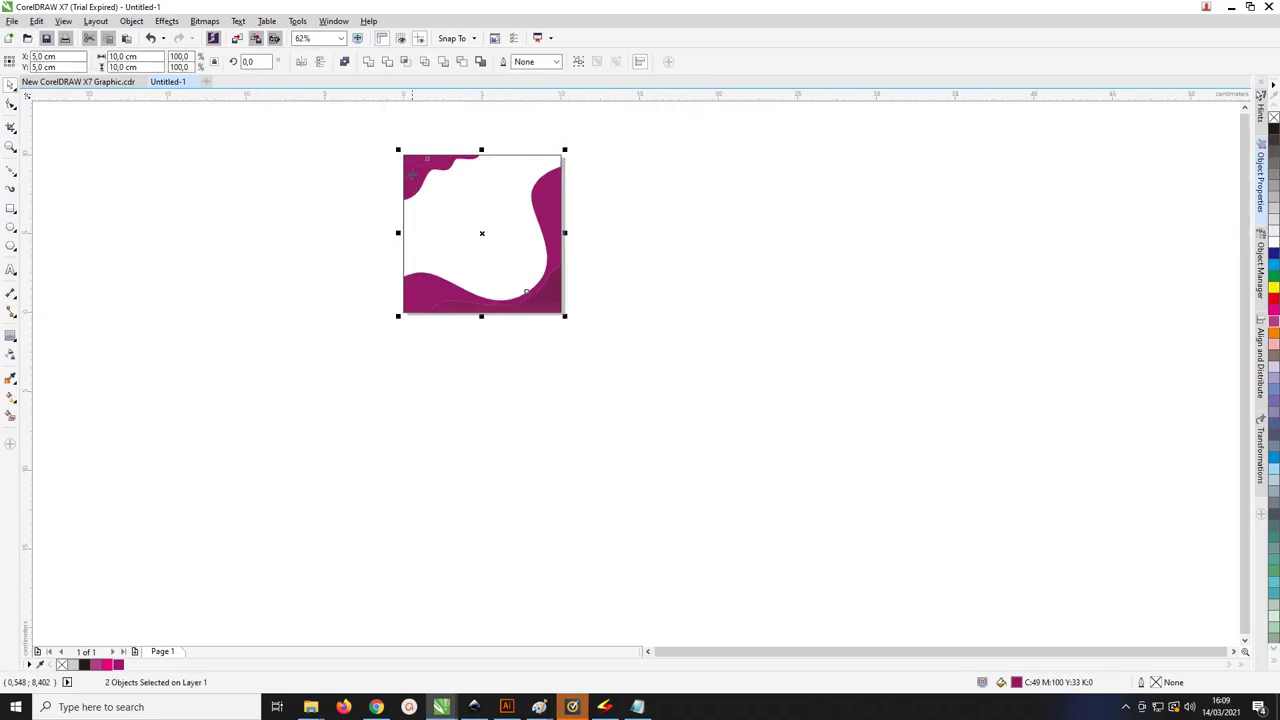
scroll(426, 246, "up", 2)
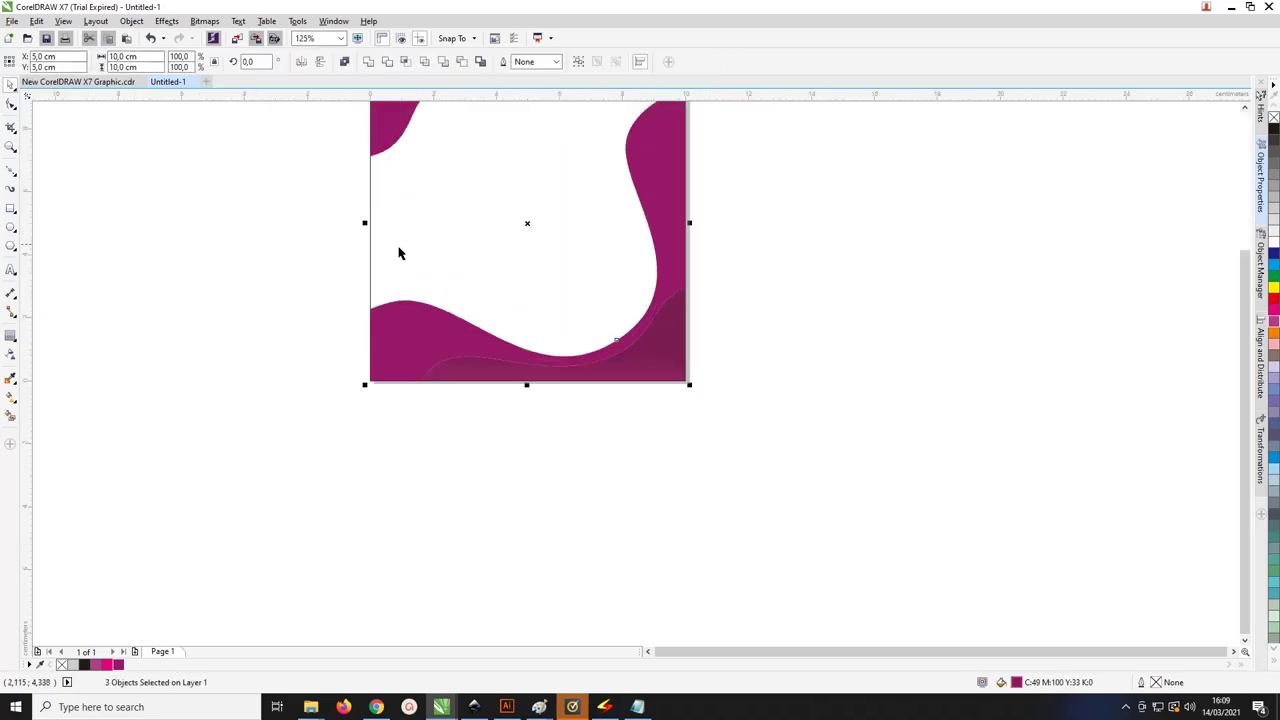
left_click(11, 400)
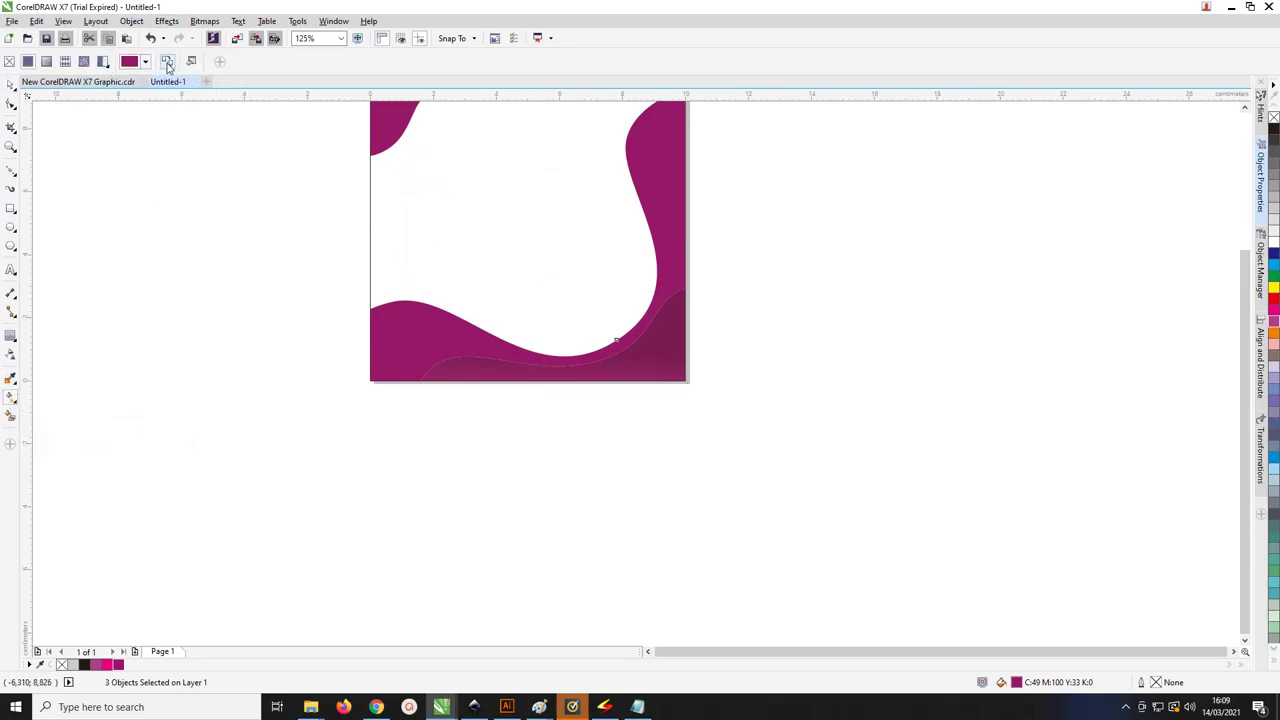
left_click(168, 63)
left_click(645, 358)
scroll(530, 120, "down", 1)
scroll(460, 100, "up", 1)
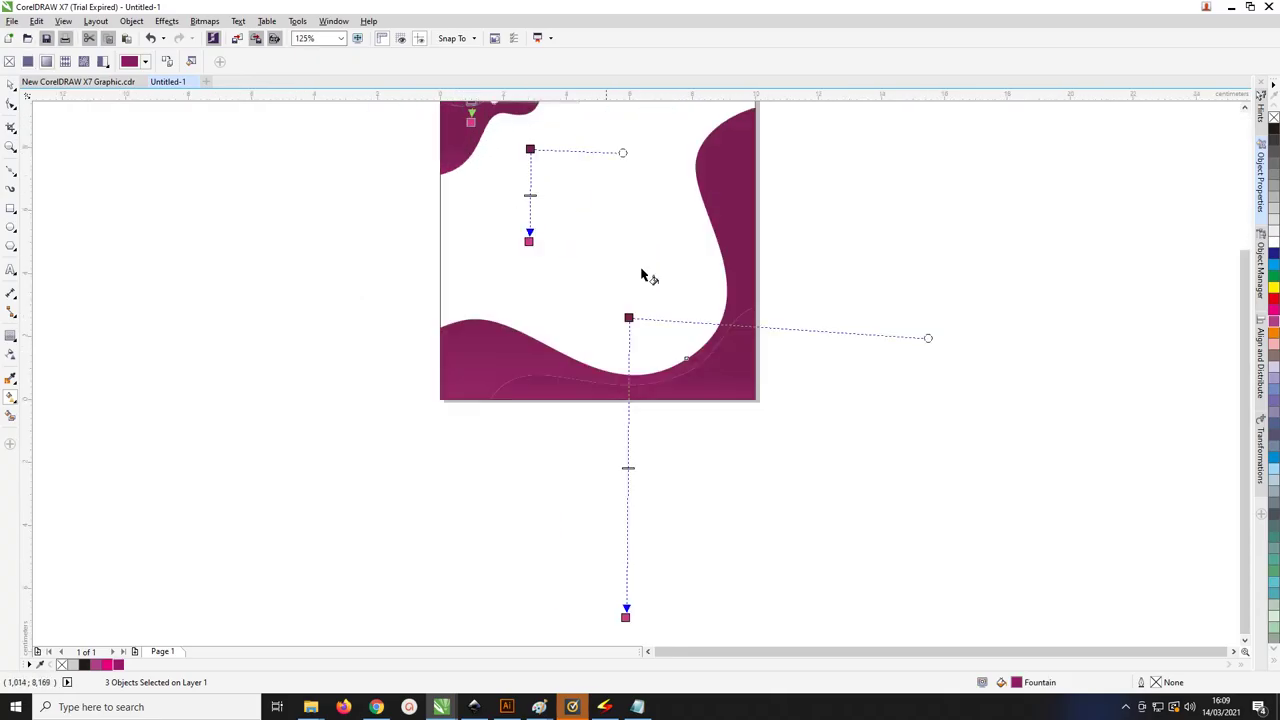
left_click(10, 87)
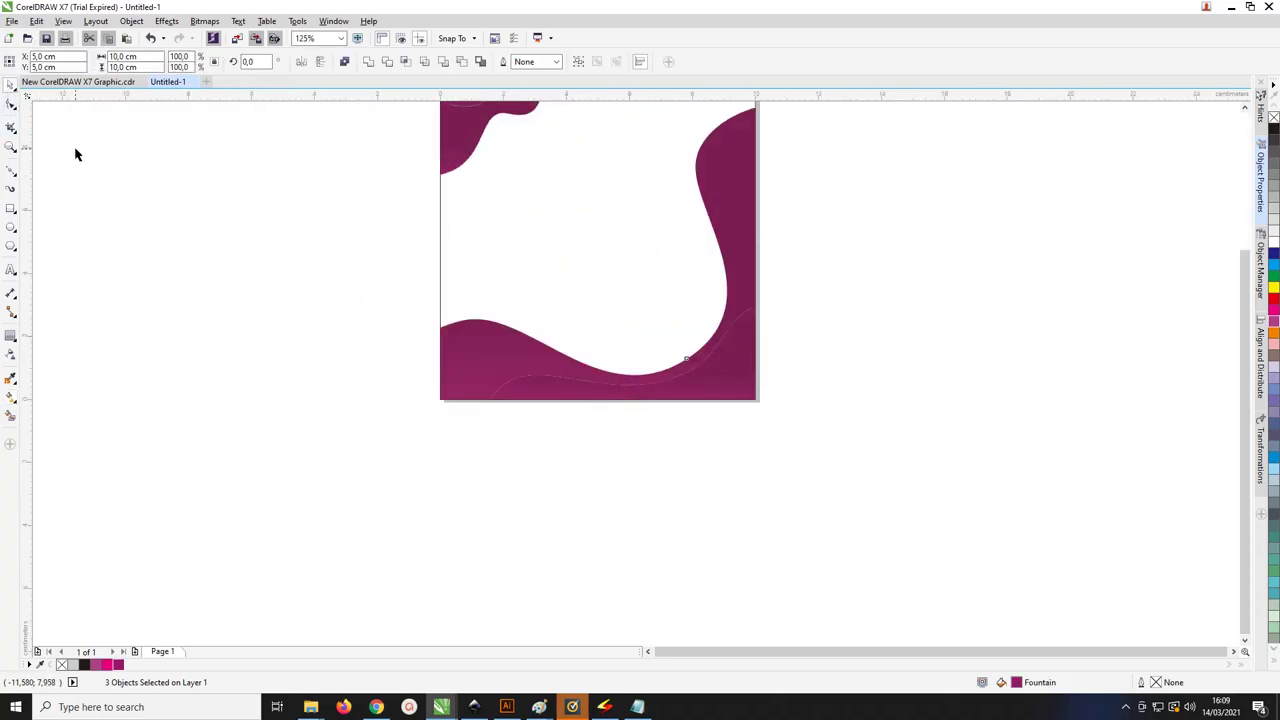
left_click(984, 290)
Shorten the vertical gradient of the large lower wave so the lighter end sits just below the square
scroll(1250, 310, "up", 1)
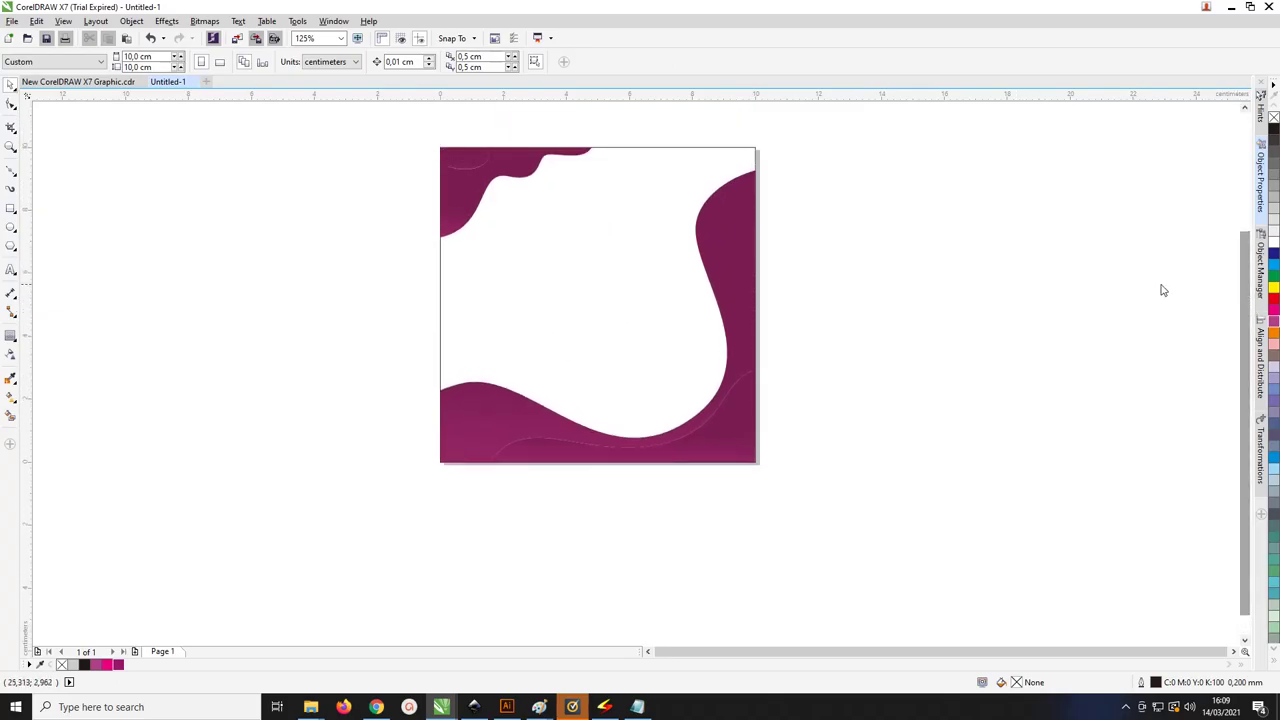
left_click(752, 245)
left_click(540, 366)
key("g")
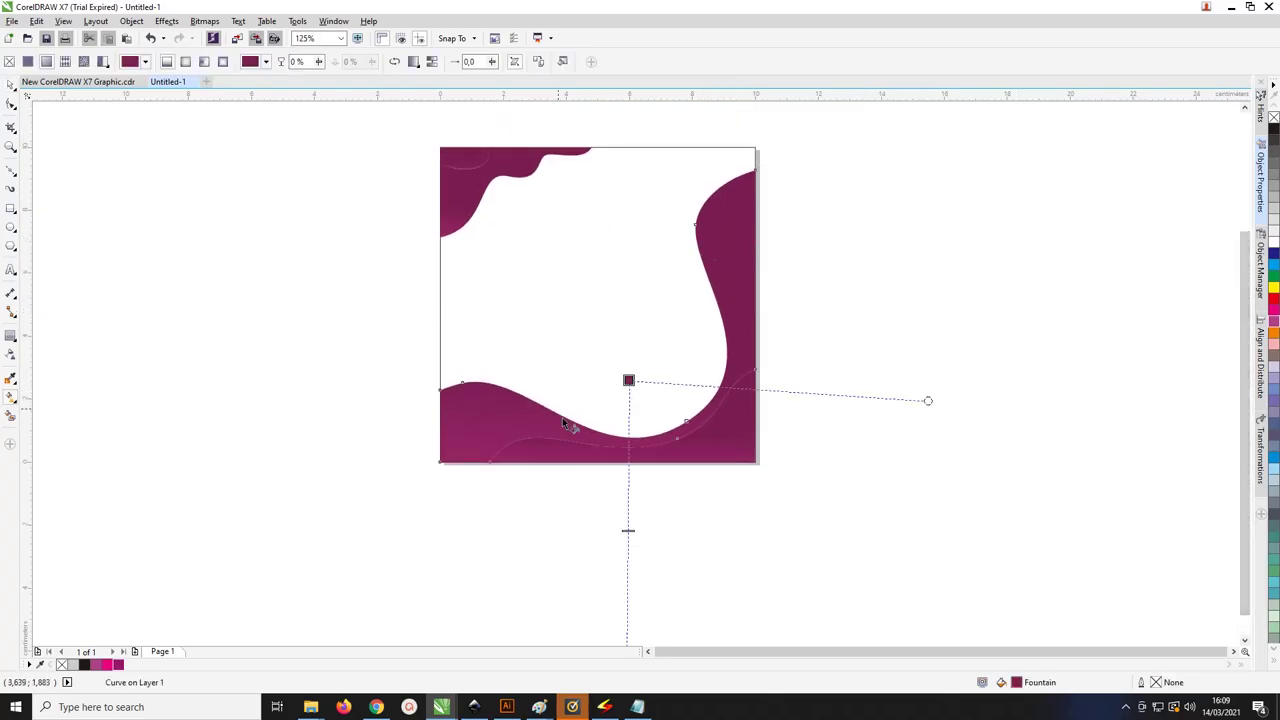
scroll(646, 560, "down", 2)
left_click_drag(631, 594, 634, 518)
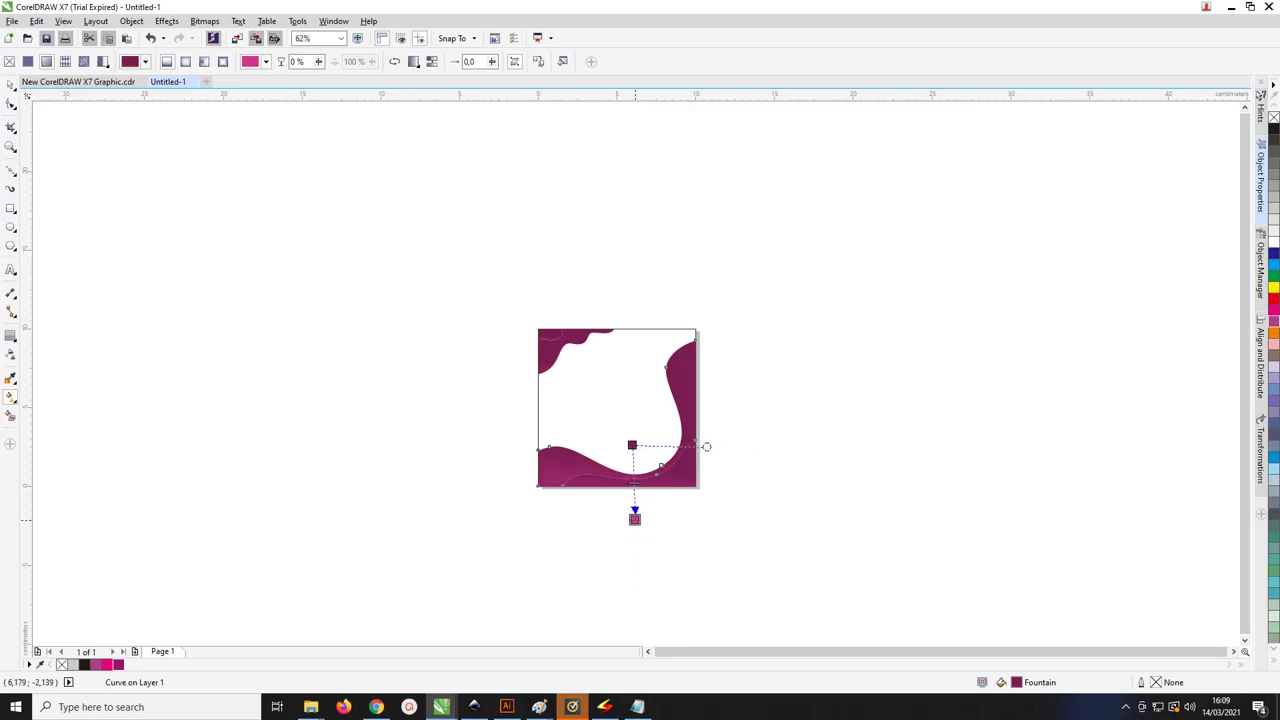
scroll(654, 409, "up", 2)
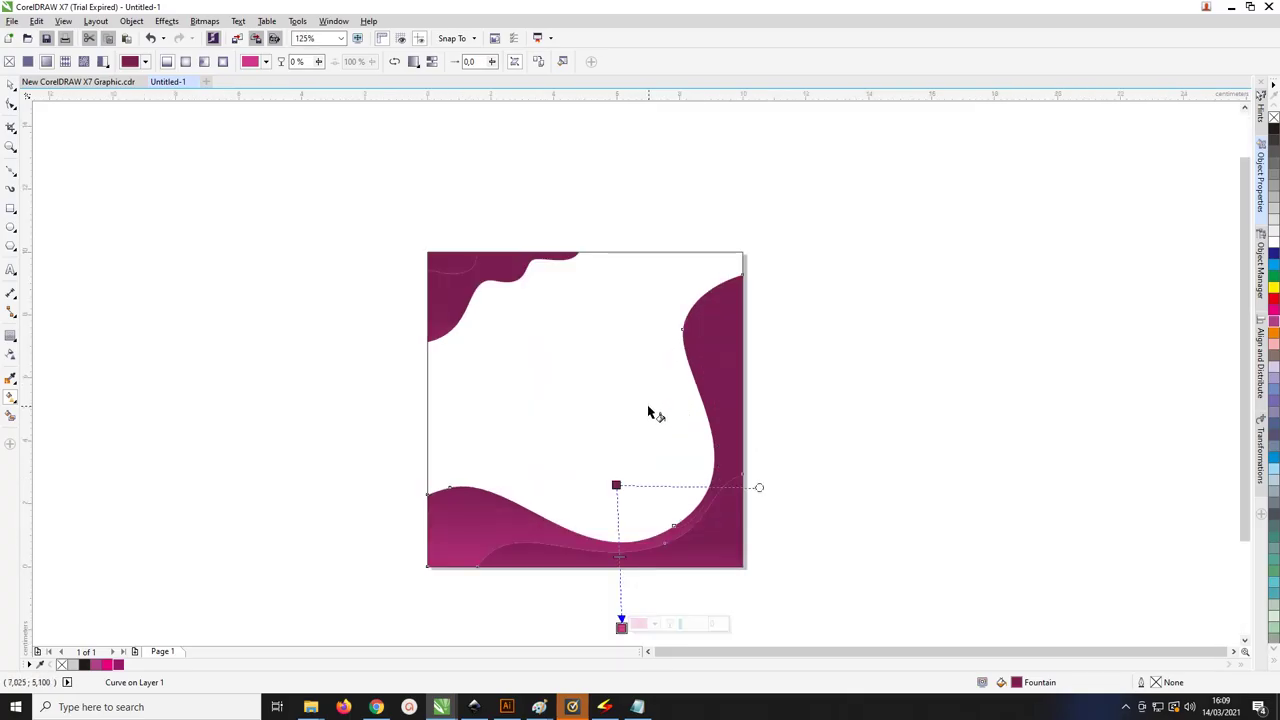
Reverse the gradient of the larger upper corner wave so it runs upward from dark purple to pink just above the square
left_click(480, 286)
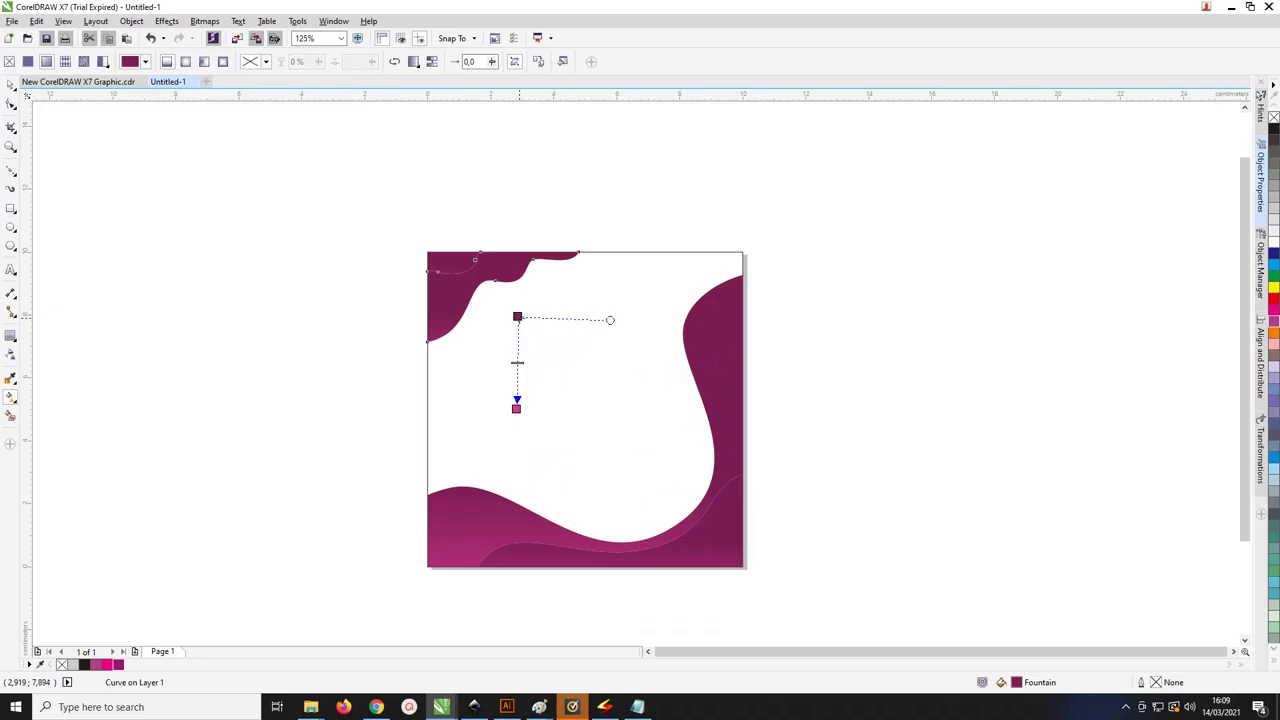
left_click_drag(501, 243, 501, 144)
left_click_drag(501, 243, 500, 324)
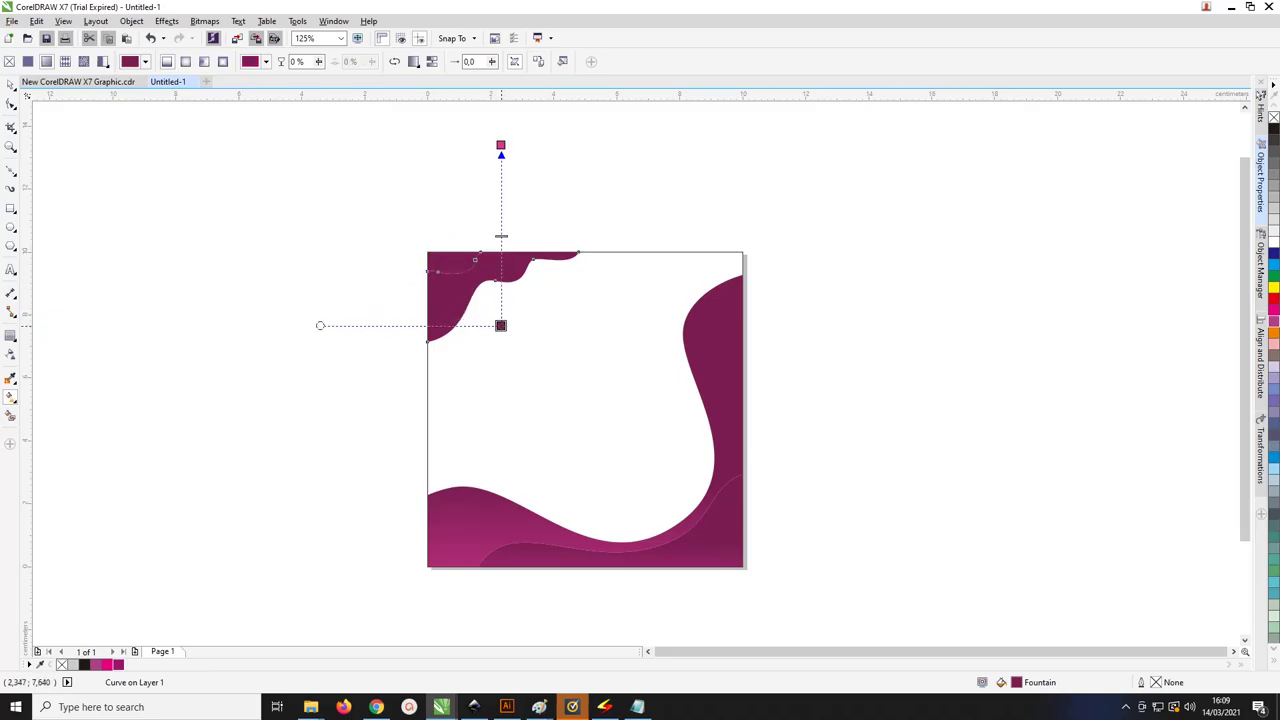
left_click_drag(501, 144, 500, 168)
left_click_drag(497, 192, 500, 197)
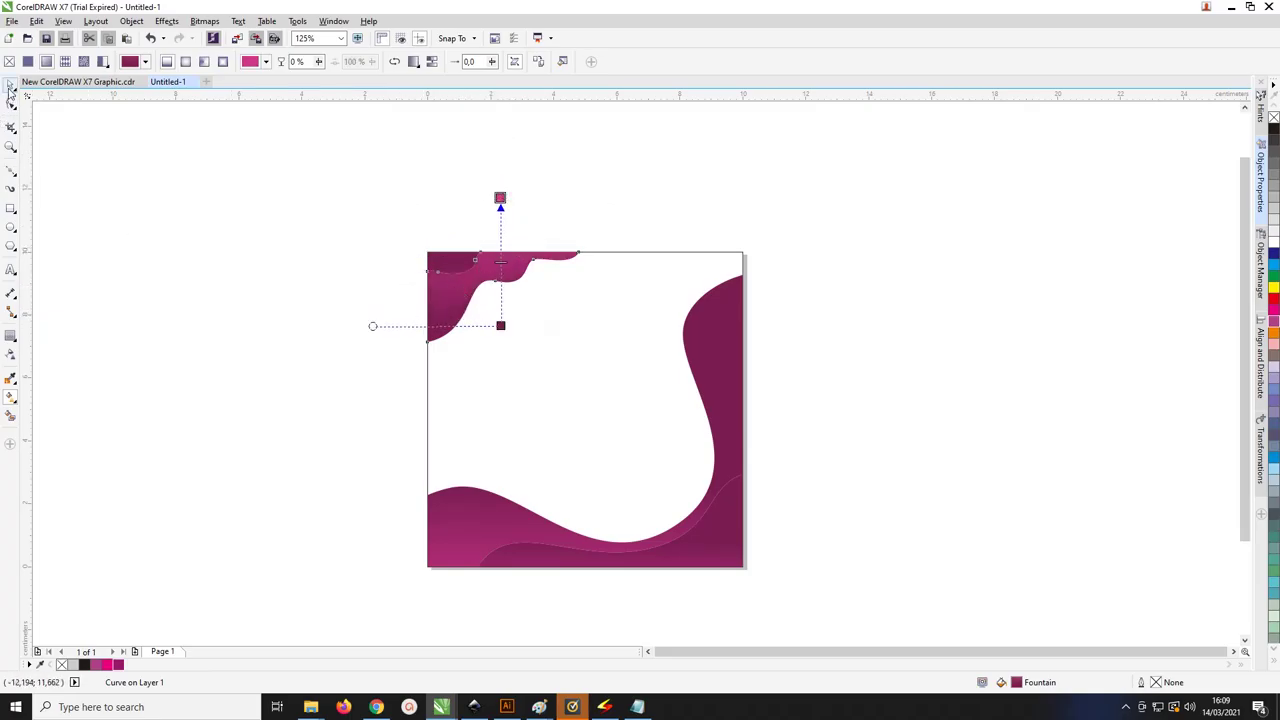
Redirect the gradient of the small upper corner shape upward, ending in pink a little above the square
left_click(10, 86)
left_click(450, 262)
left_click(10, 397)
left_click_drag(459, 268, 457, 202)
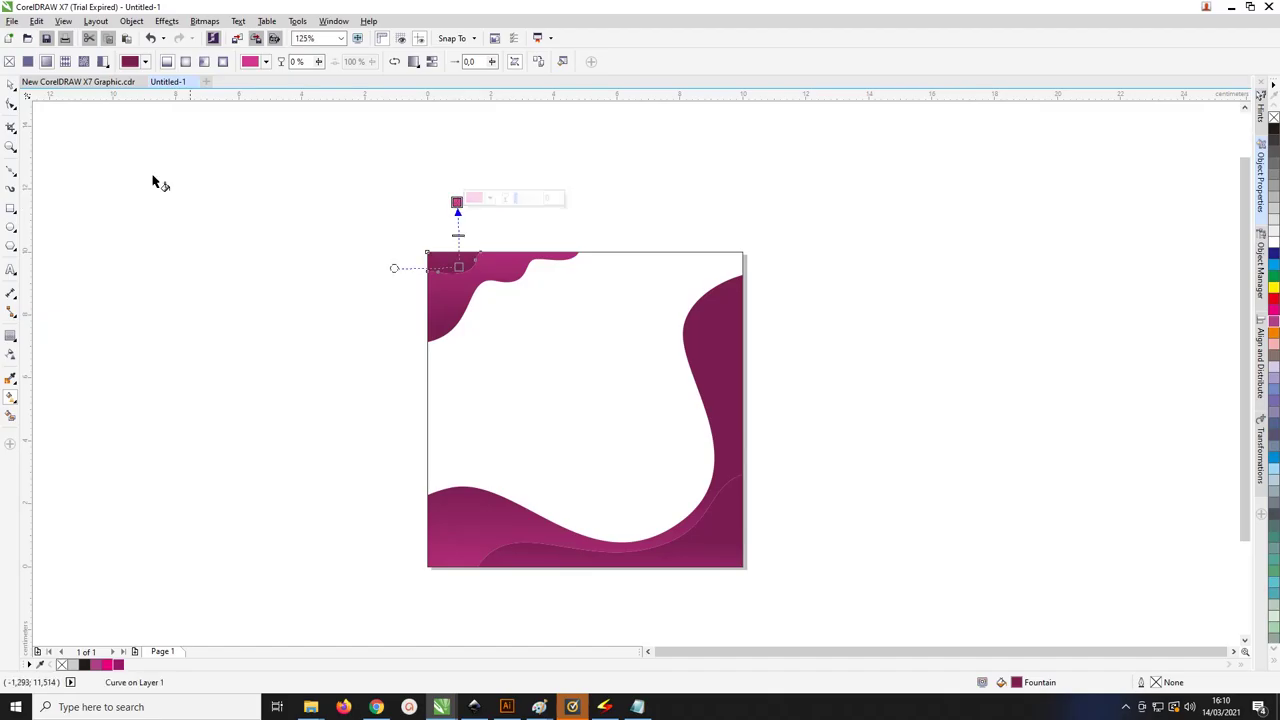
left_click(11, 84)
left_click(349, 263)
Remove the outline of the 10 cm square
scroll(500, 313, "down", 1)
scroll(543, 322, "up", 1)
left_click(525, 256)
scroll(525, 256, "down", 1)
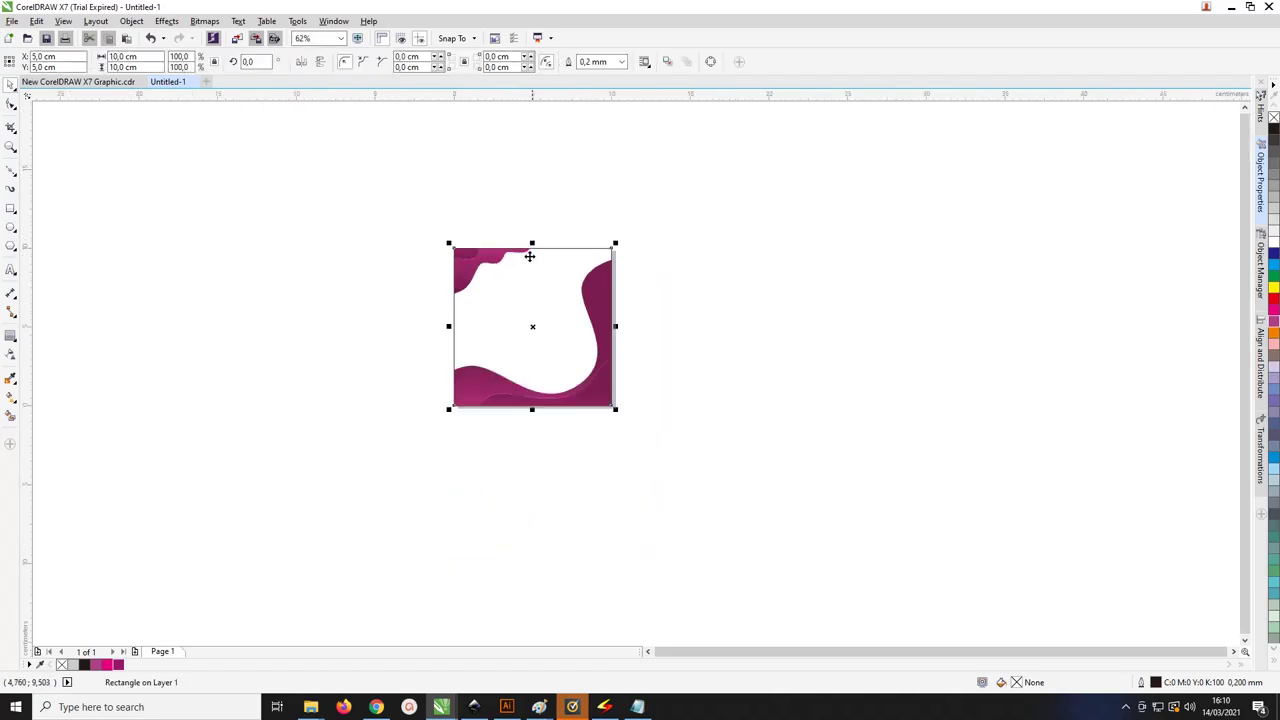
right_click(1273, 117)
left_click(546, 297)
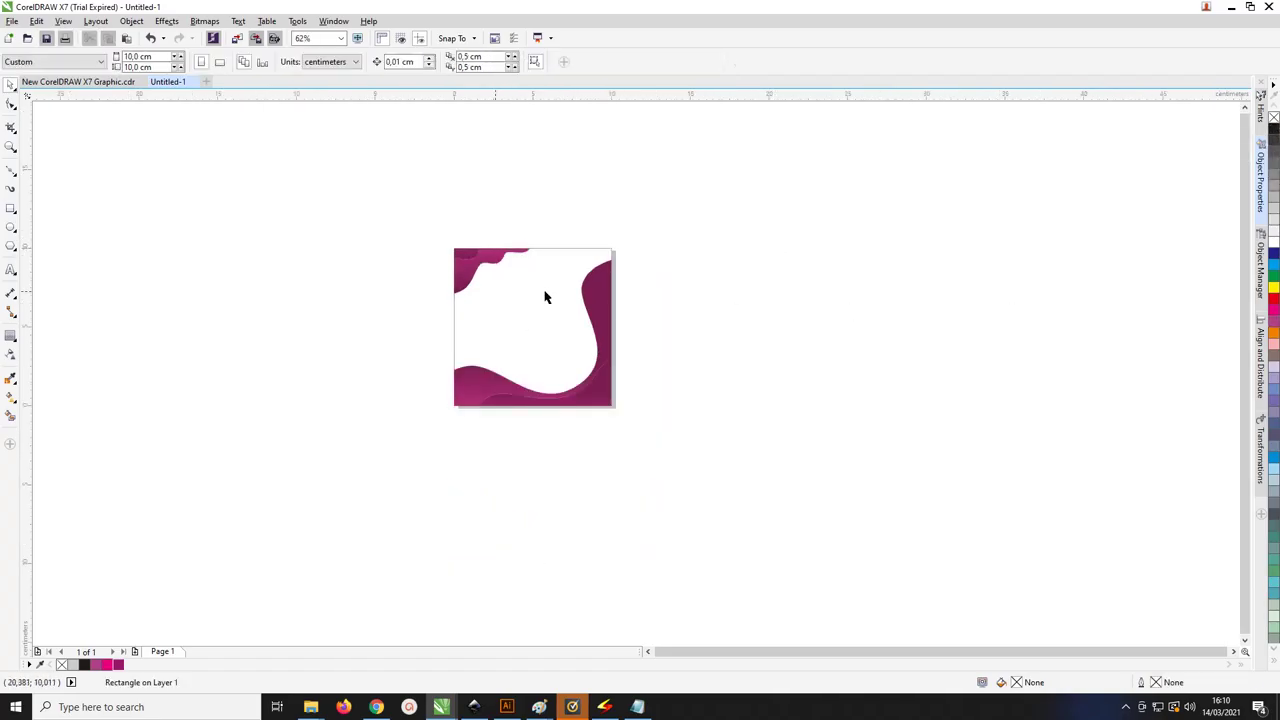
scroll(434, 293, "up", 1)
scroll(406, 282, "down", 1)
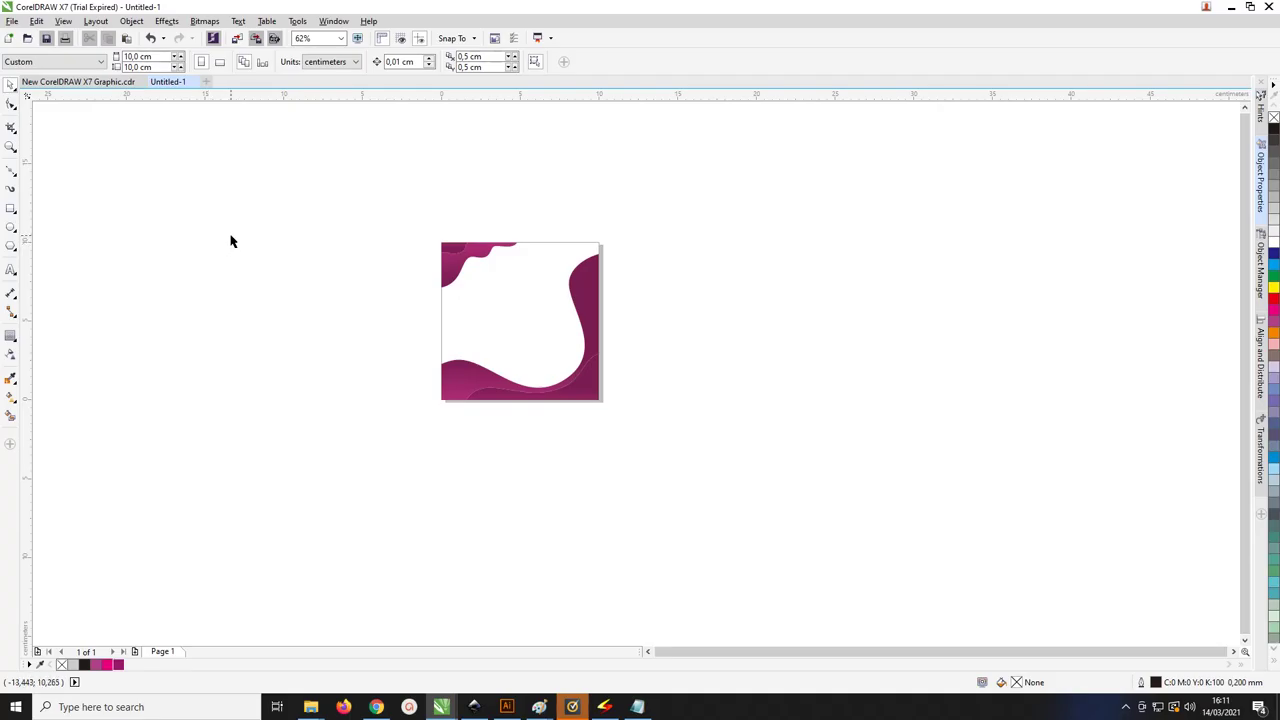
Draw a three-sided polygon about 6 by 5.2 cm beside the square and flip it vertically to point downward
left_click(11, 245)
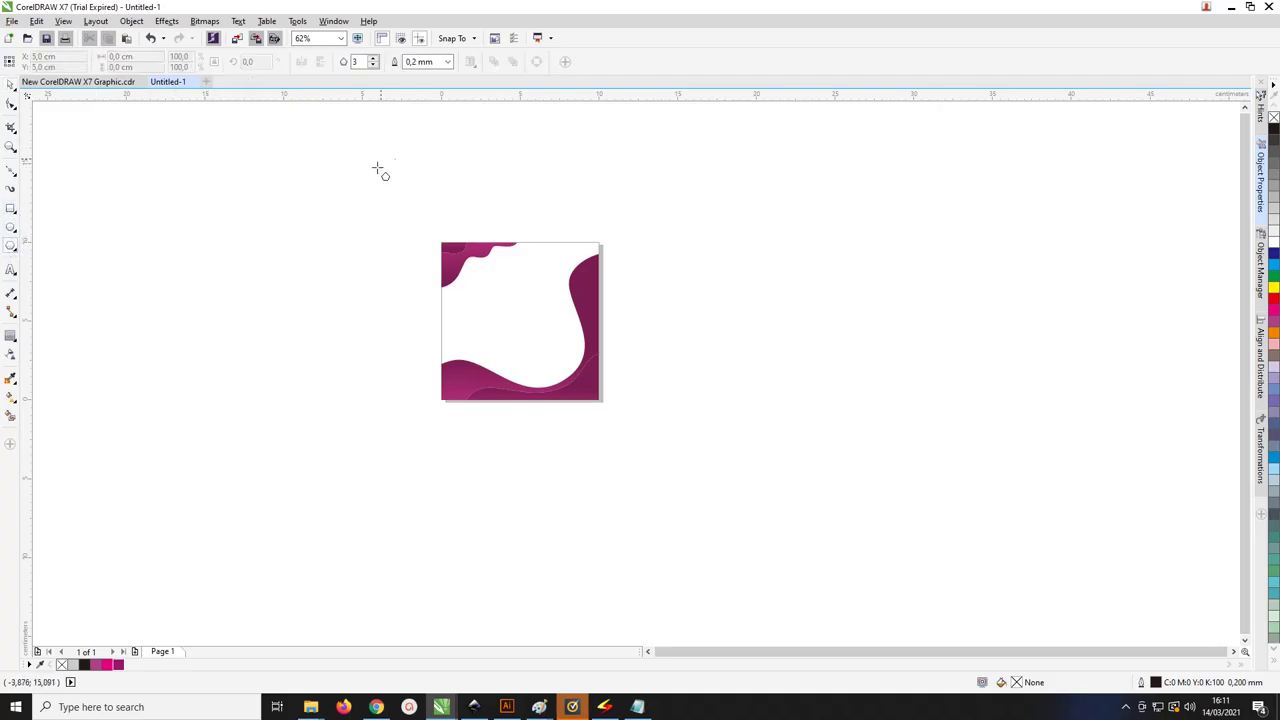
double_click(355, 62)
left_click_drag(312, 256, 410, 368)
scroll(372, 327, "up", 2)
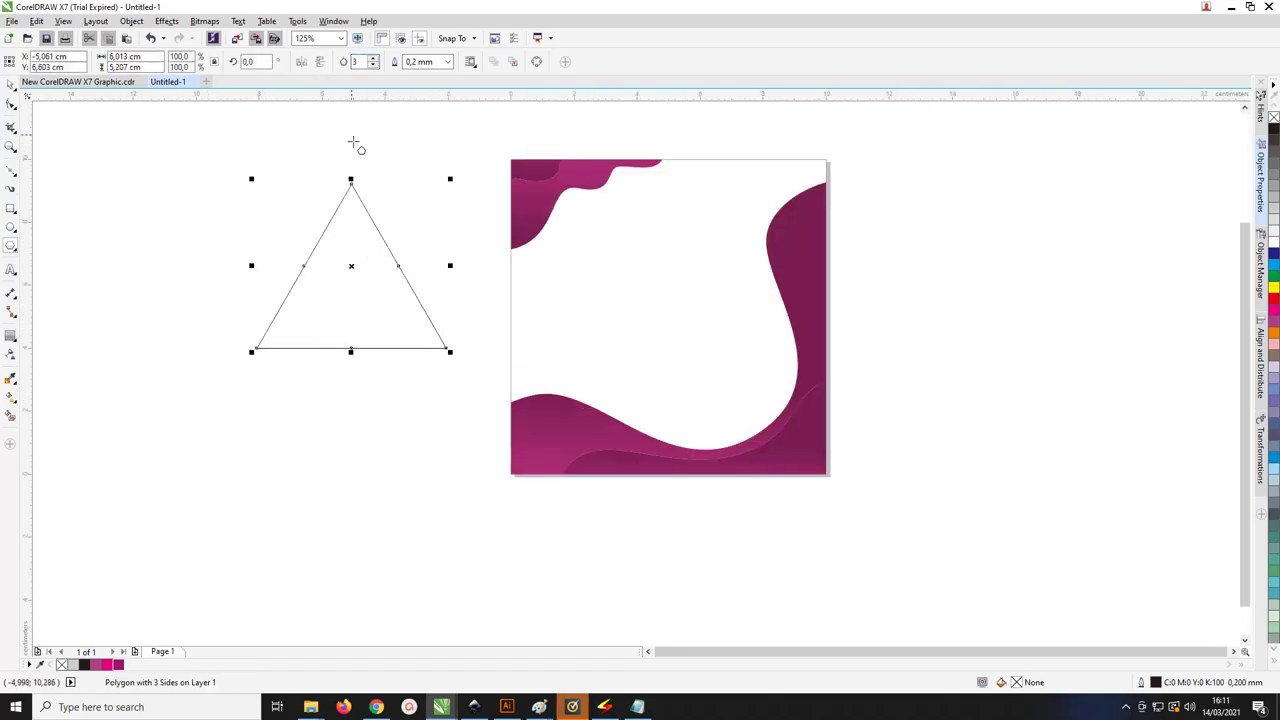
left_click(321, 62)
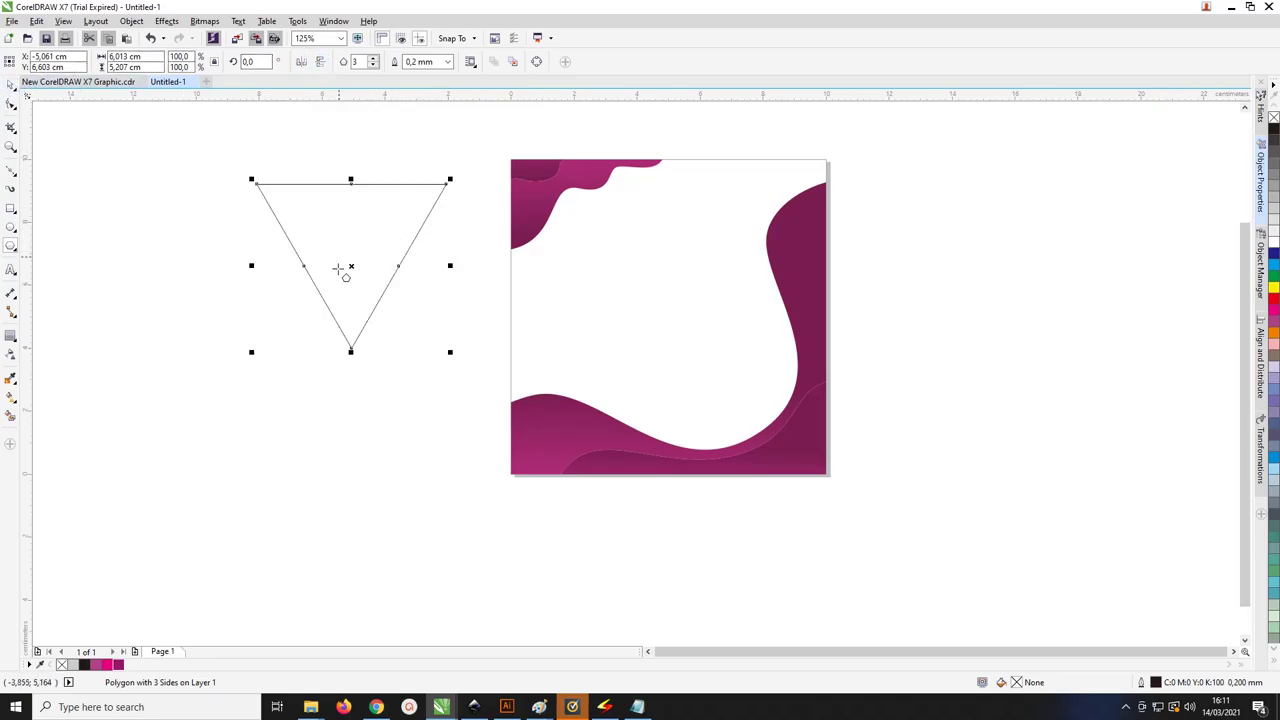
Delete the triangle's mid-side nodes, convert its sides to curves and make the corner nodes symmetrical
left_click(11, 103)
double_click(399, 266)
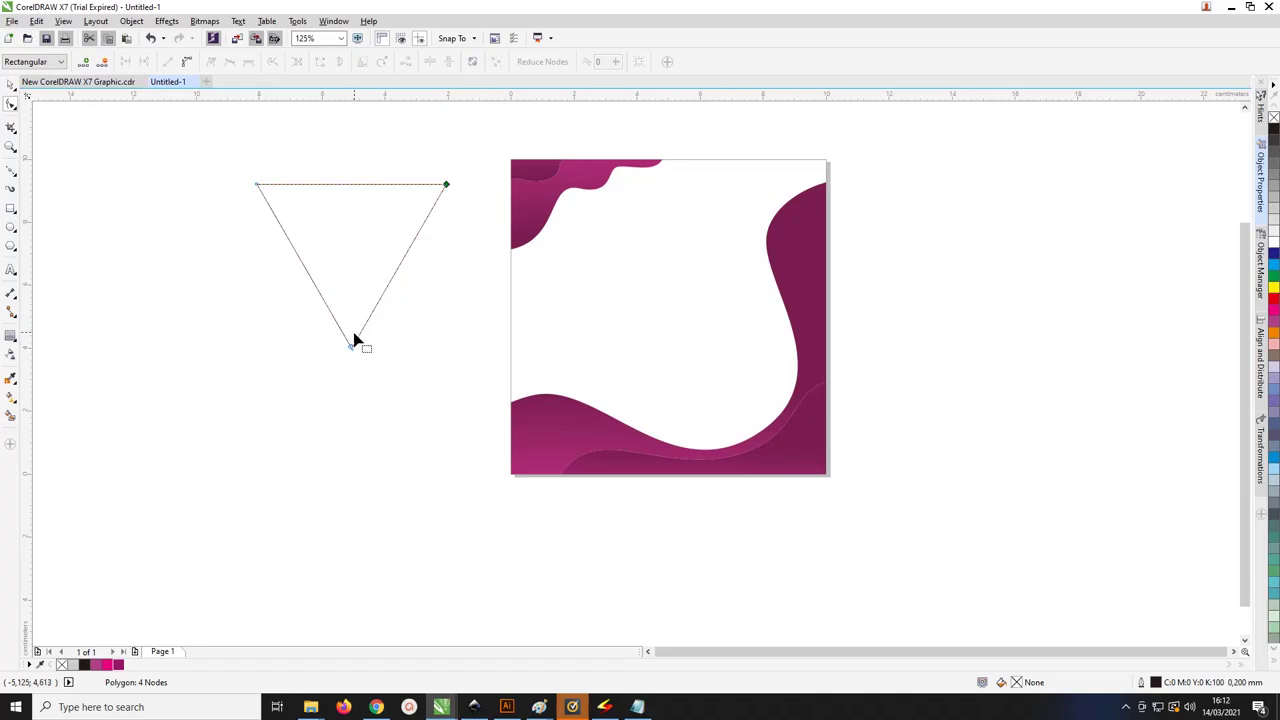
left_click(185, 64)
left_click(250, 63)
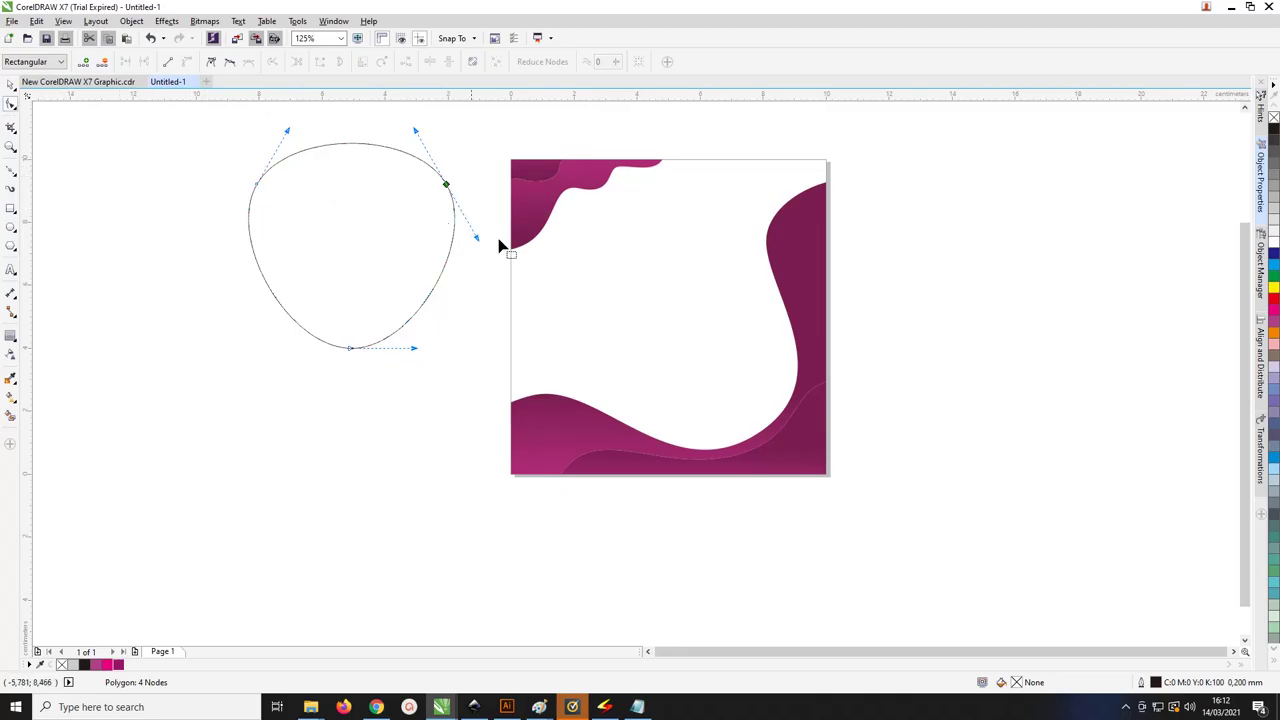
Adjust the corner nodes and curve handles into a rounded triangle about 6.3 by 6.2 cm, and select the finished shape
mouse_move(477, 241)
left_mouse_down()
mouse_move(474, 229)
mouse_move(549, 227)
mouse_move(476, 234)
left_mouse_up()
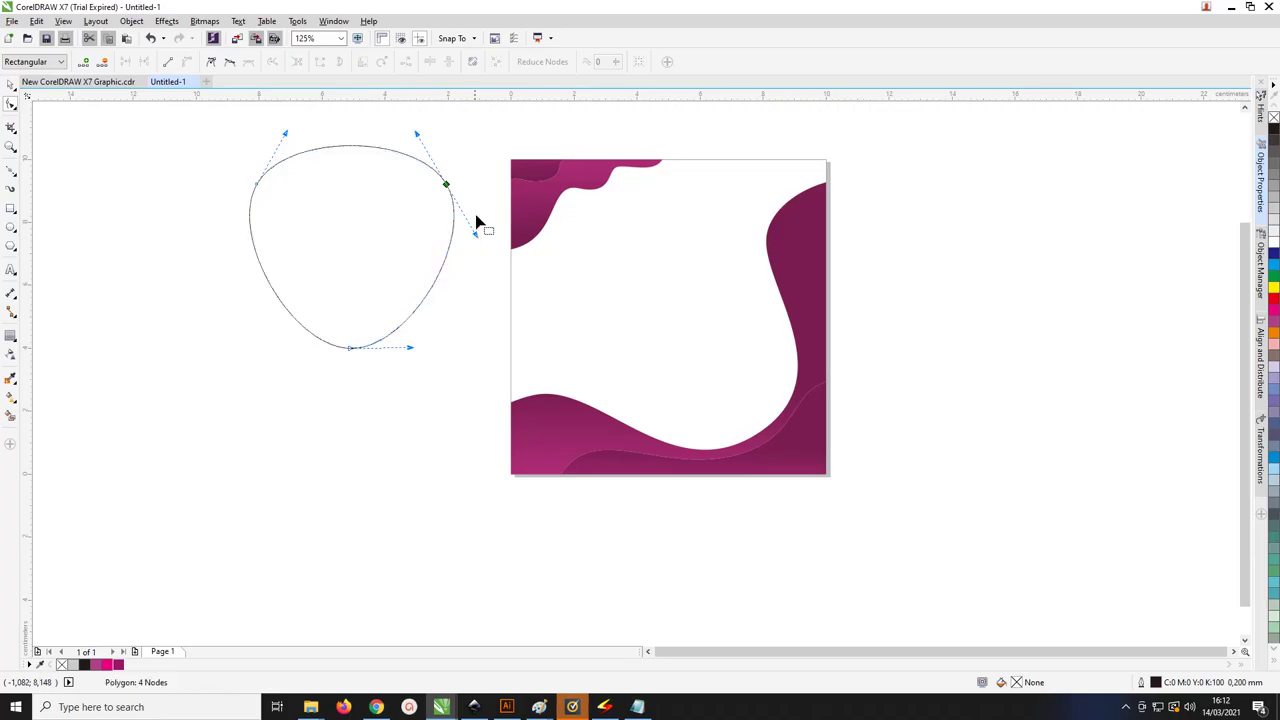
mouse_move(447, 188)
left_mouse_down()
mouse_move(426, 180)
mouse_move(423, 191)
mouse_move(445, 180)
left_mouse_up()
mouse_move(415, 132)
left_mouse_down()
mouse_move(422, 148)
mouse_move(414, 136)
left_mouse_up()
mouse_move(466, 220)
left_mouse_down()
mouse_move(491, 237)
mouse_move(470, 221)
left_mouse_up()
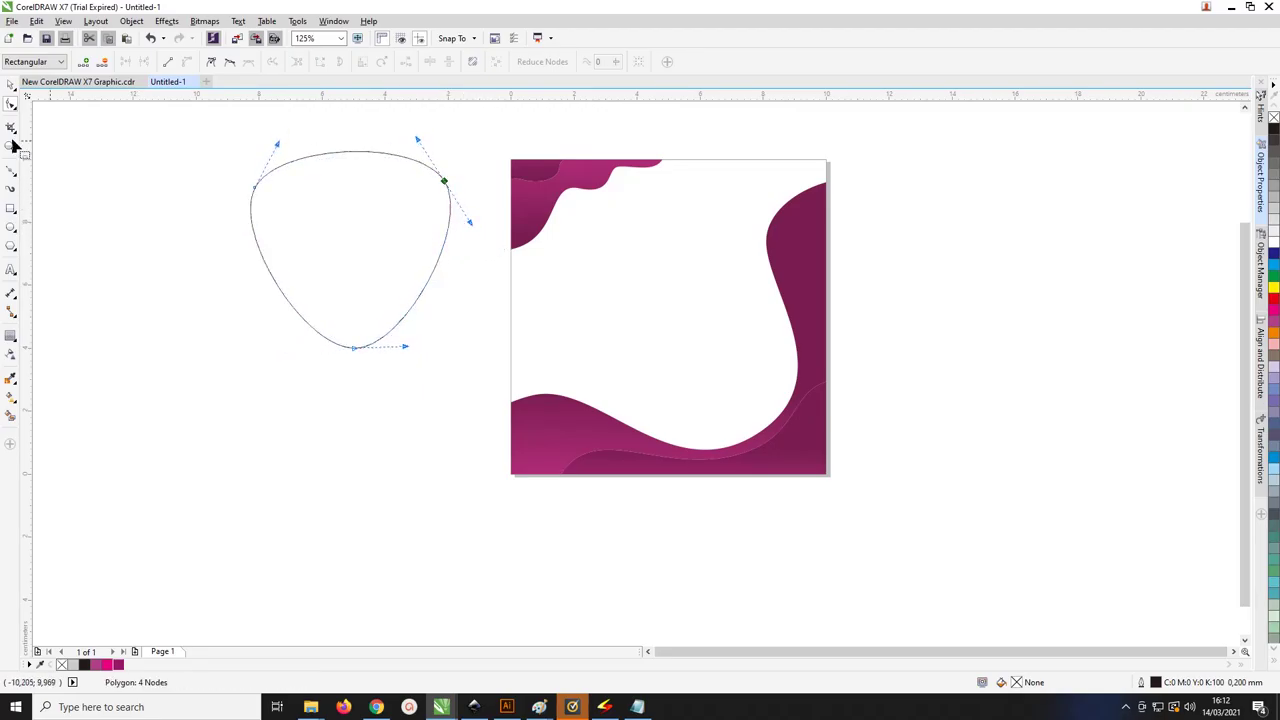
left_click(11, 104)
left_click(187, 165)
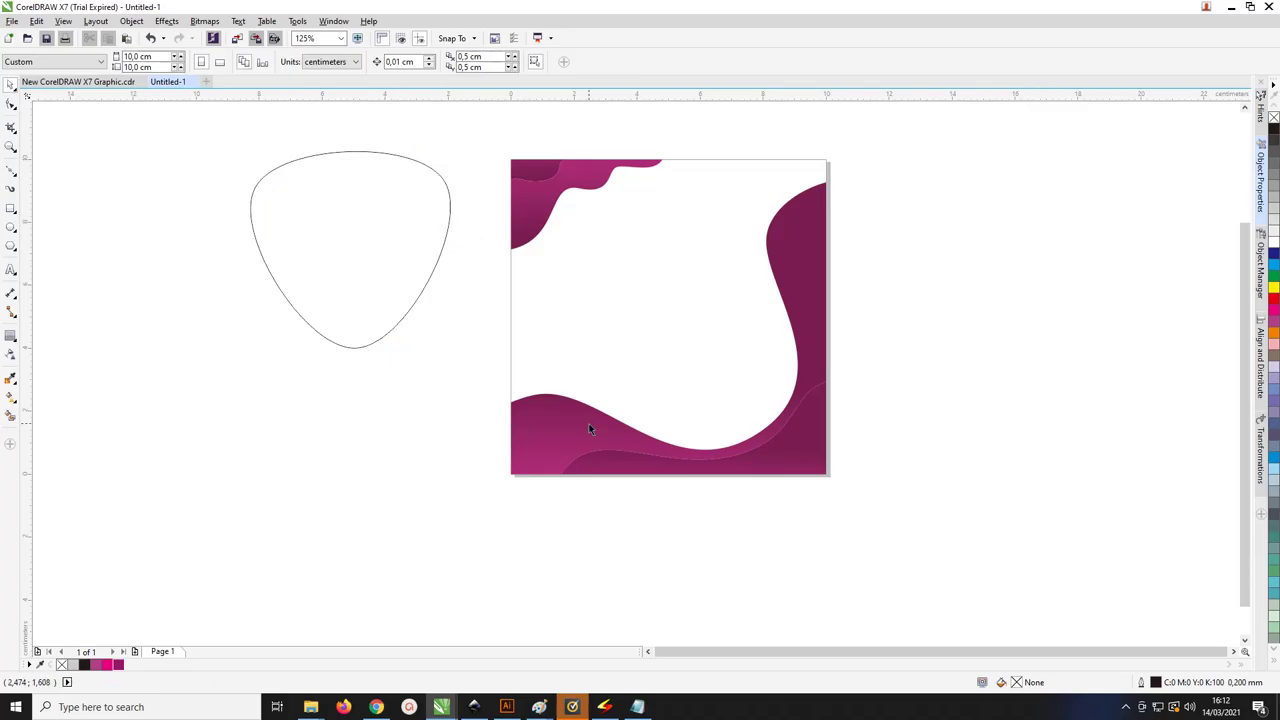
left_click(446, 211)
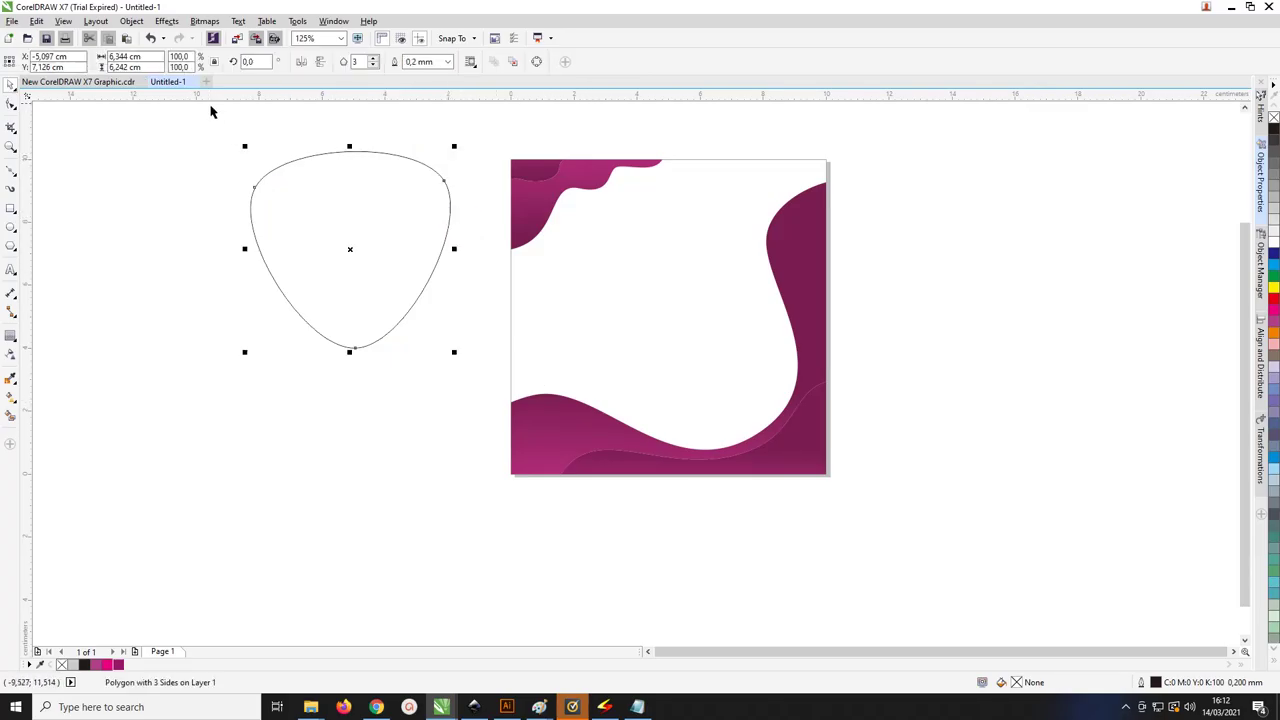
Flip the rounded triangle vertically, reposition it beside the square and copy the upper wavy corner shape's gradient fill onto it
left_click(321, 63)
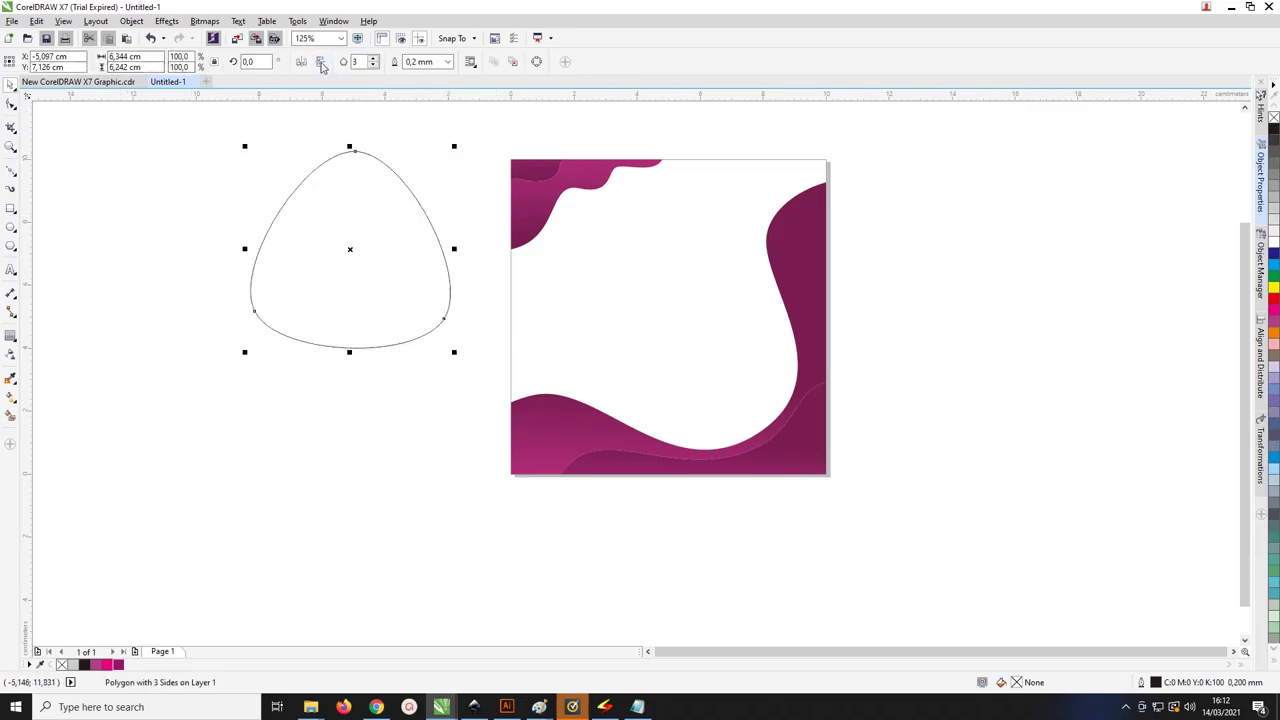
left_click_drag(382, 186, 375, 236)
left_click(10, 397)
left_click(126, 62)
left_click(526, 206)
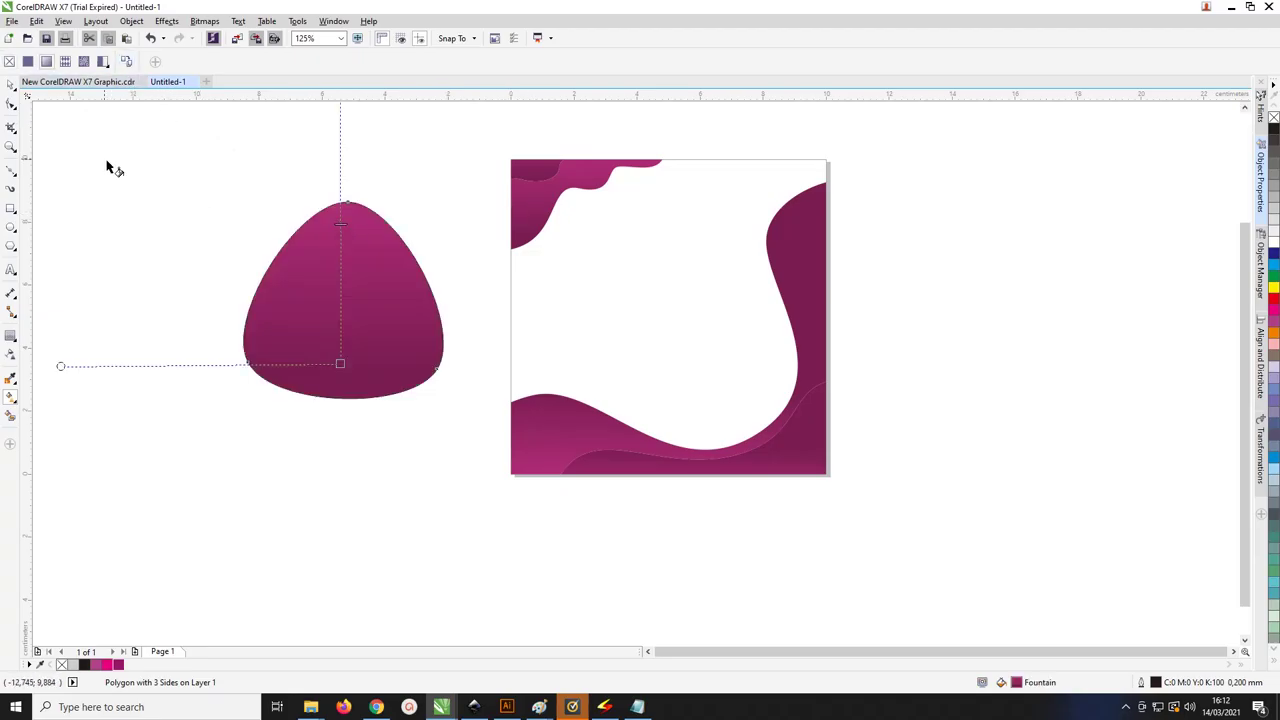
Tilt the rounded triangle's purple gradient slightly and remove its outline, leaving the shape selected
scroll(319, 255, "down", 1)
left_click_drag(329, 172, 301, 204)
left_click(10, 85)
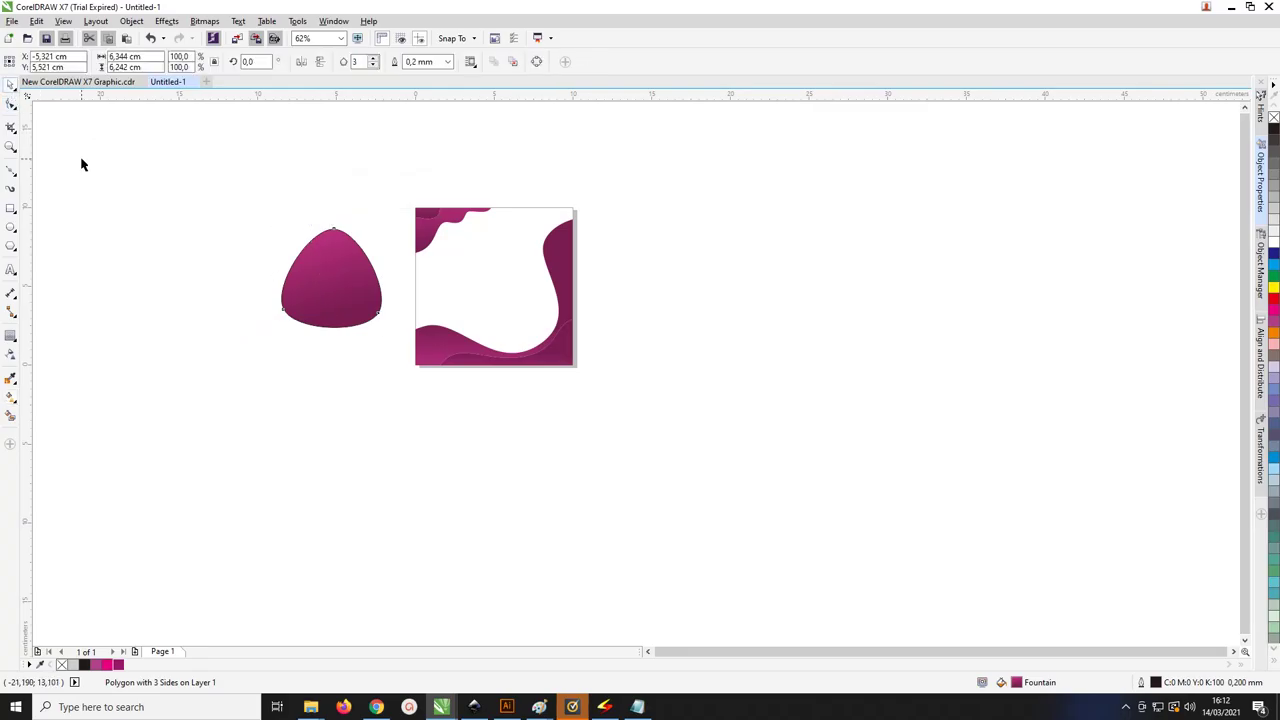
left_click(339, 286)
left_click(297, 371)
left_click(326, 293)
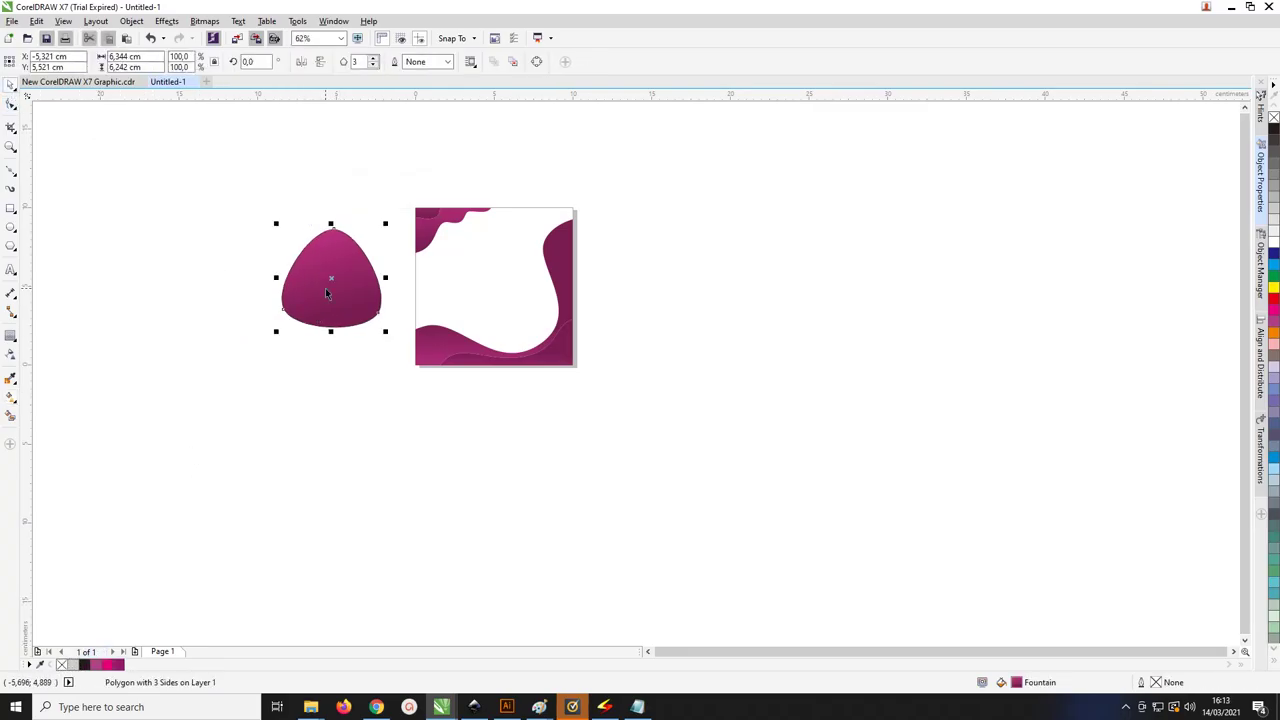
Center the rounded triangle on the page, scale it to about 83% and rotate it about 12.7°
key("p")
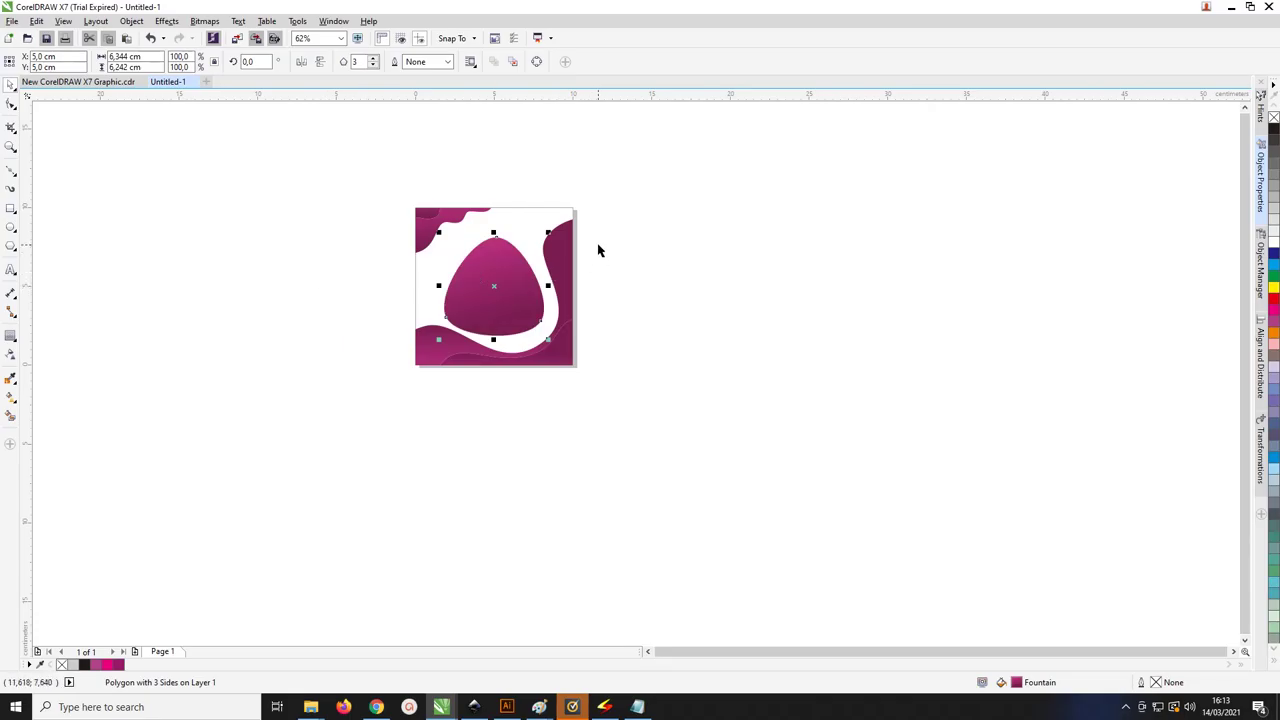
scroll(598, 250, "up", 2)
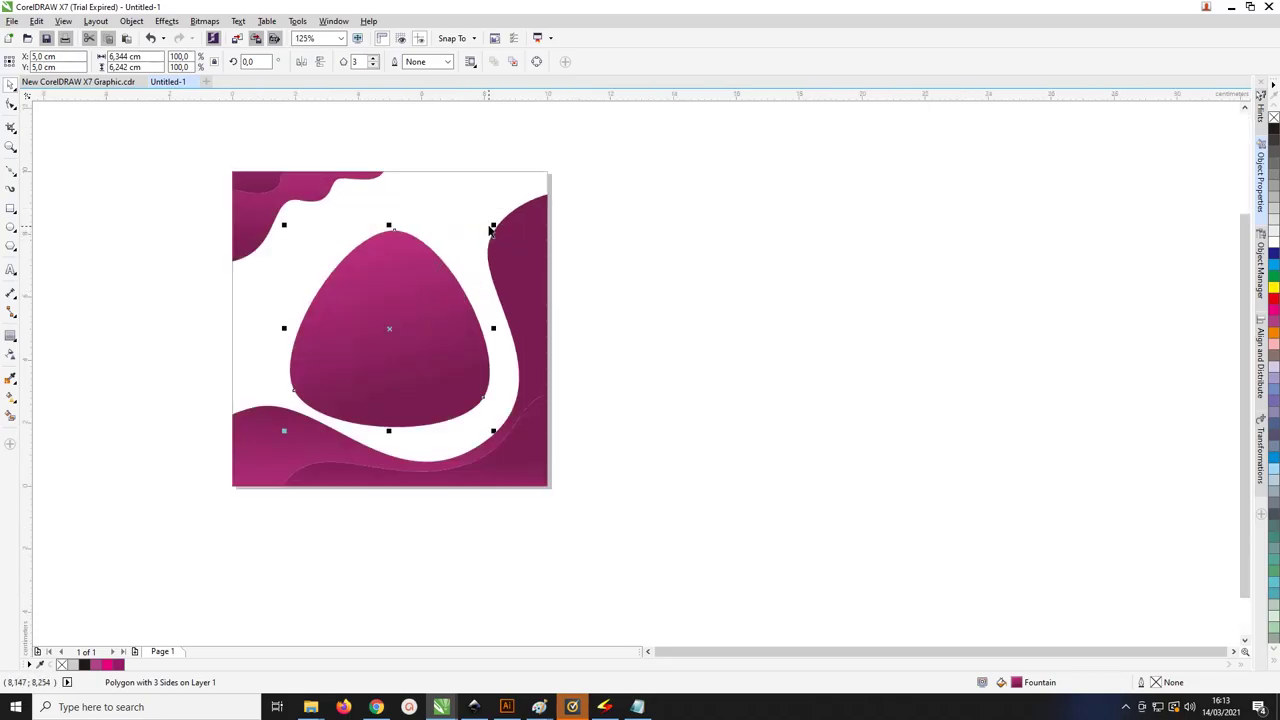
left_click_drag(490, 230, 471, 241)
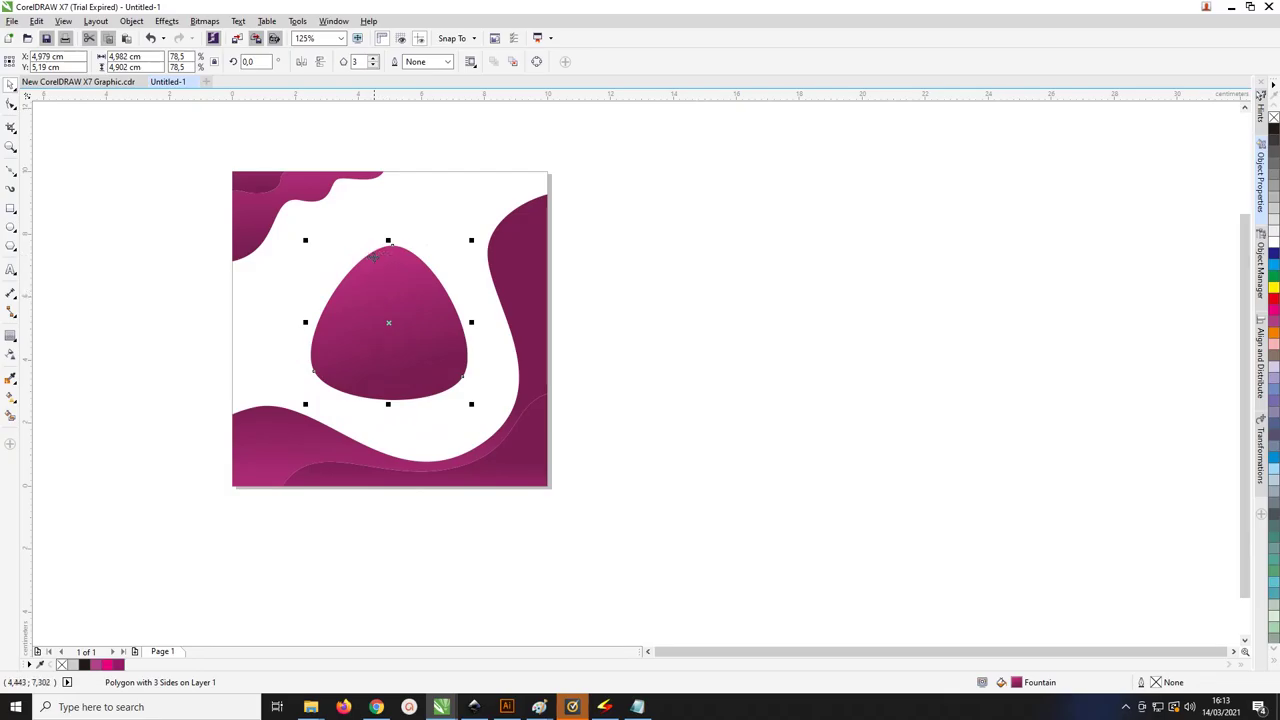
left_click(373, 257)
mouse_move(471, 240)
left_mouse_down()
mouse_move(441, 237)
mouse_move(486, 229)
left_mouse_up()
left_click(620, 271)
left_click(398, 316)
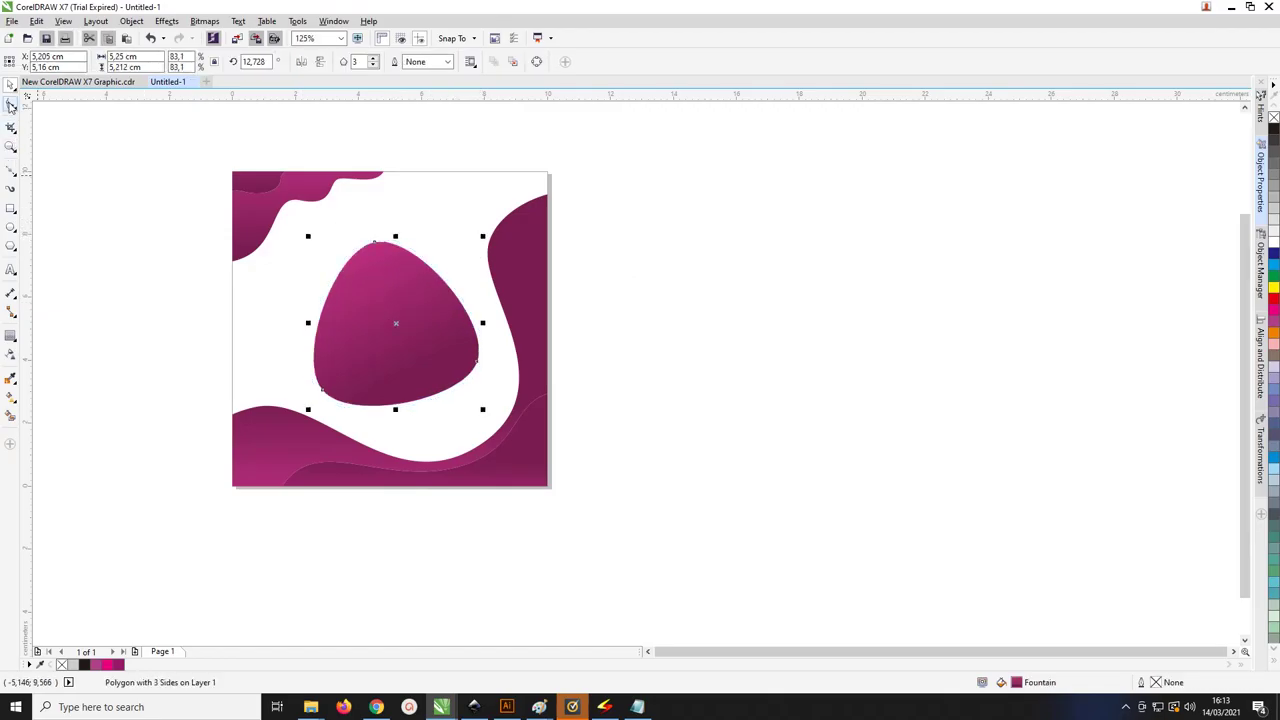
Lengthen the corner curve handles to make the triangle's sides rounder, and enlarge the shape to about 5.7 by 5.7 cm
left_click(11, 106)
left_click(478, 362)
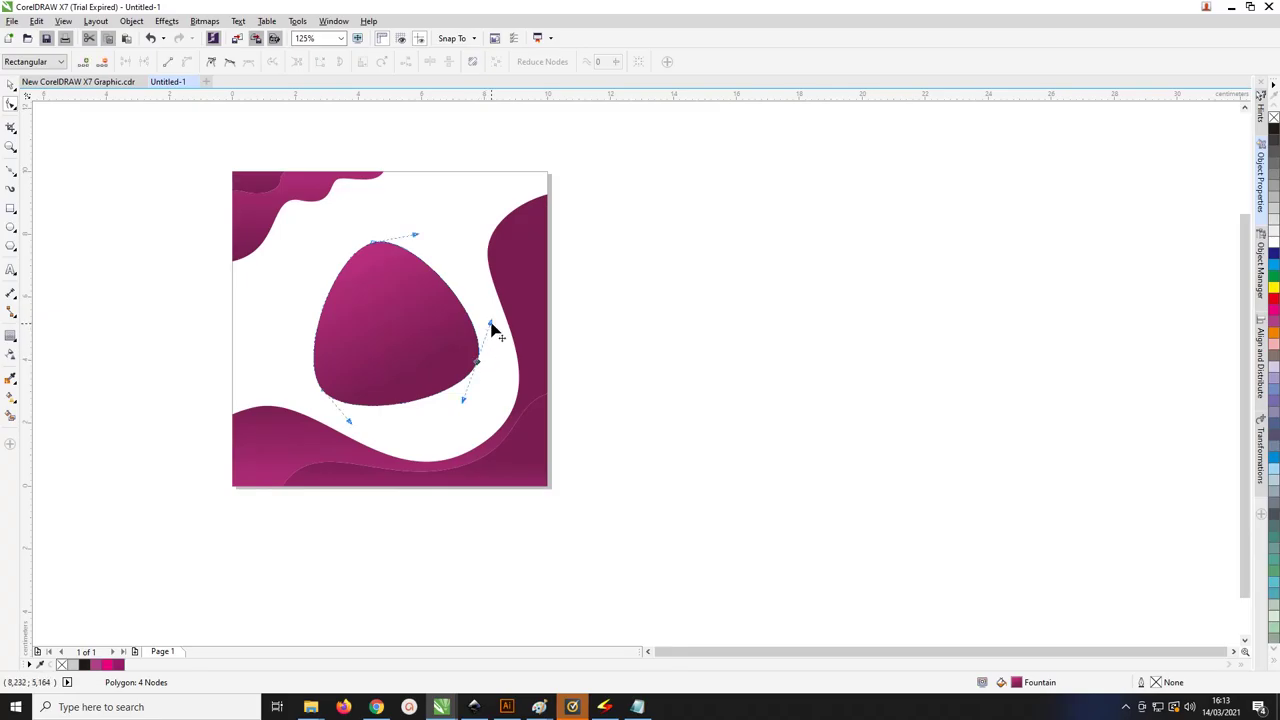
left_click_drag(491, 324, 497, 310)
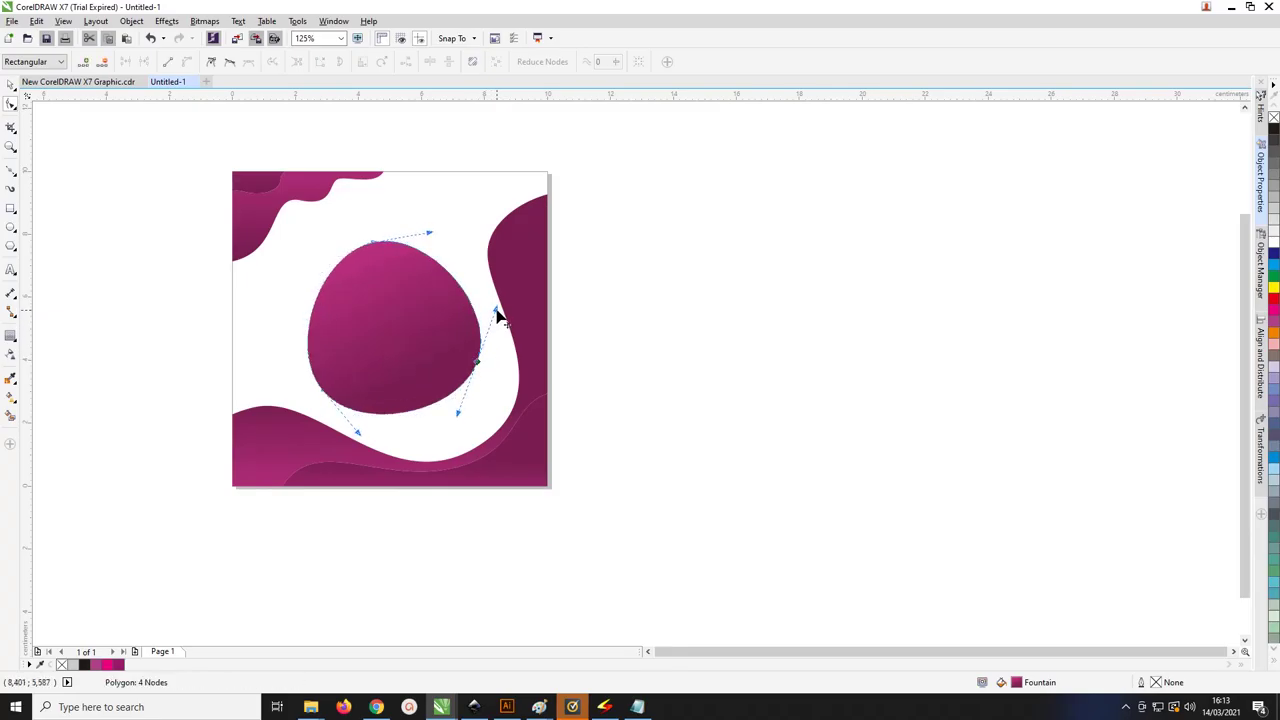
left_click(11, 86)
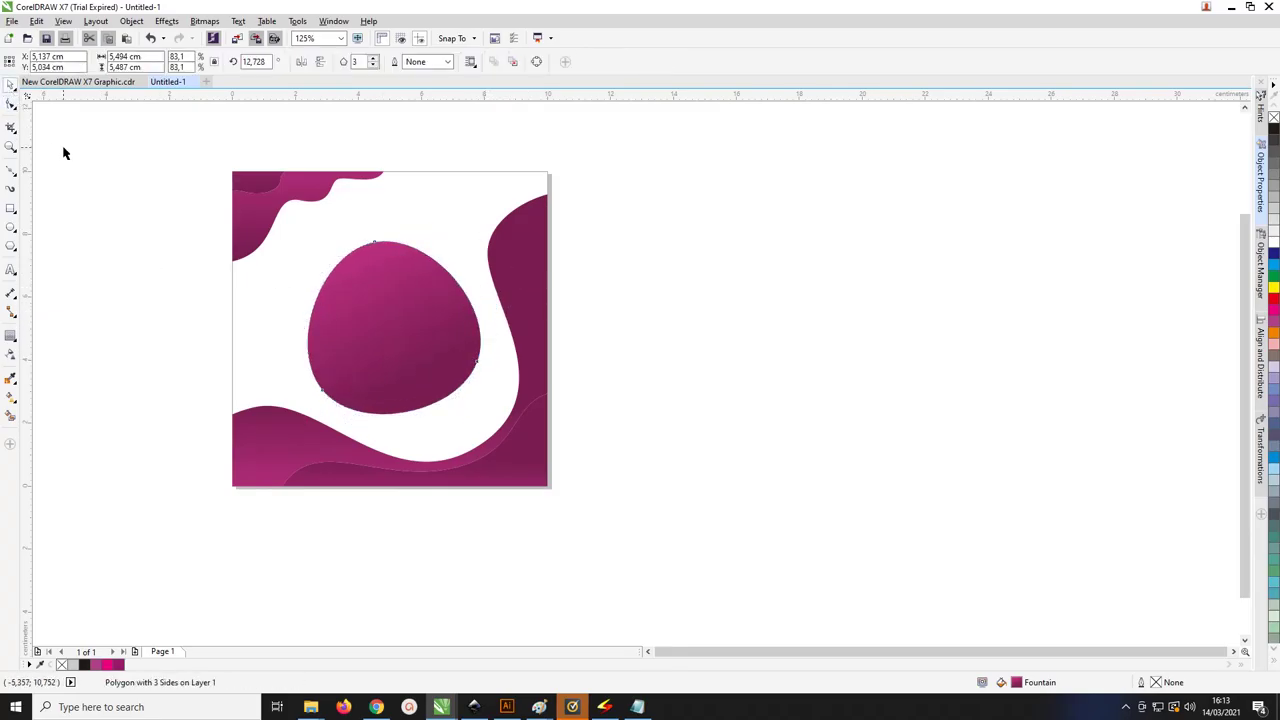
left_click_drag(485, 236, 488, 231)
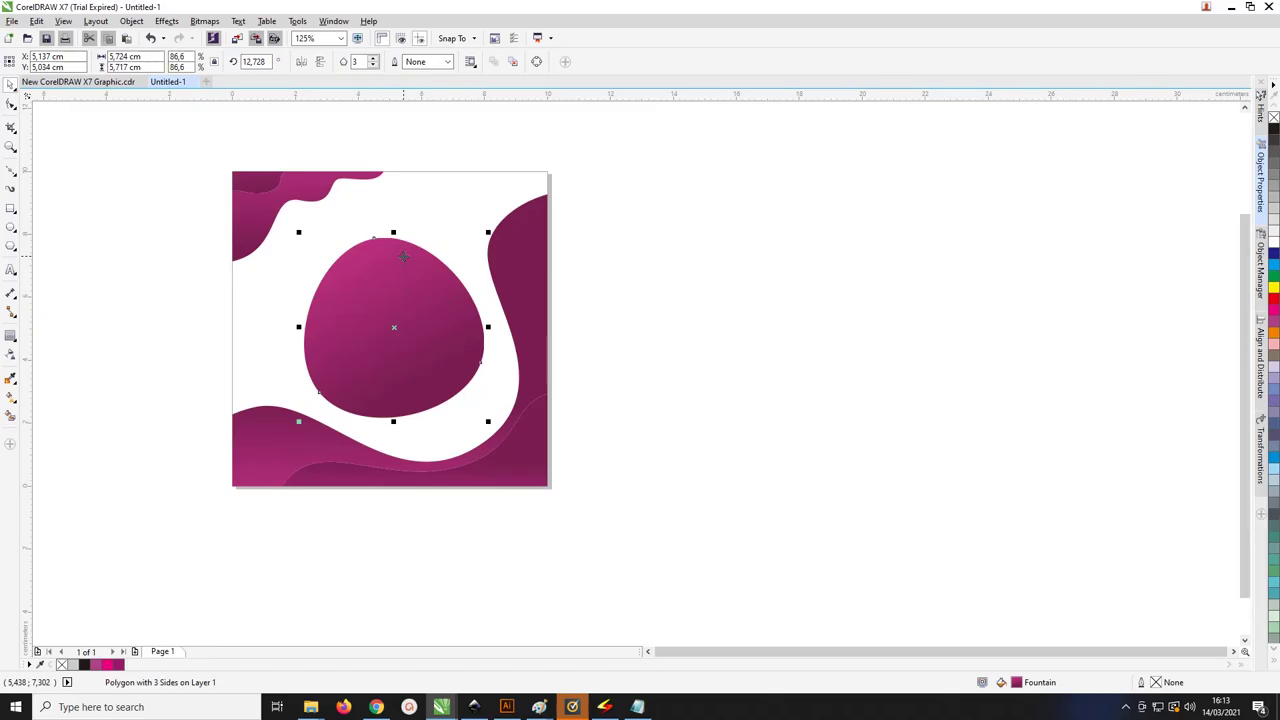
Duplicate the rounded shape, remove the copy's fill and give it a 1.0 mm purple outline in C49 M100 Y33 K0
left_click_drag(406, 311, 407, 313)
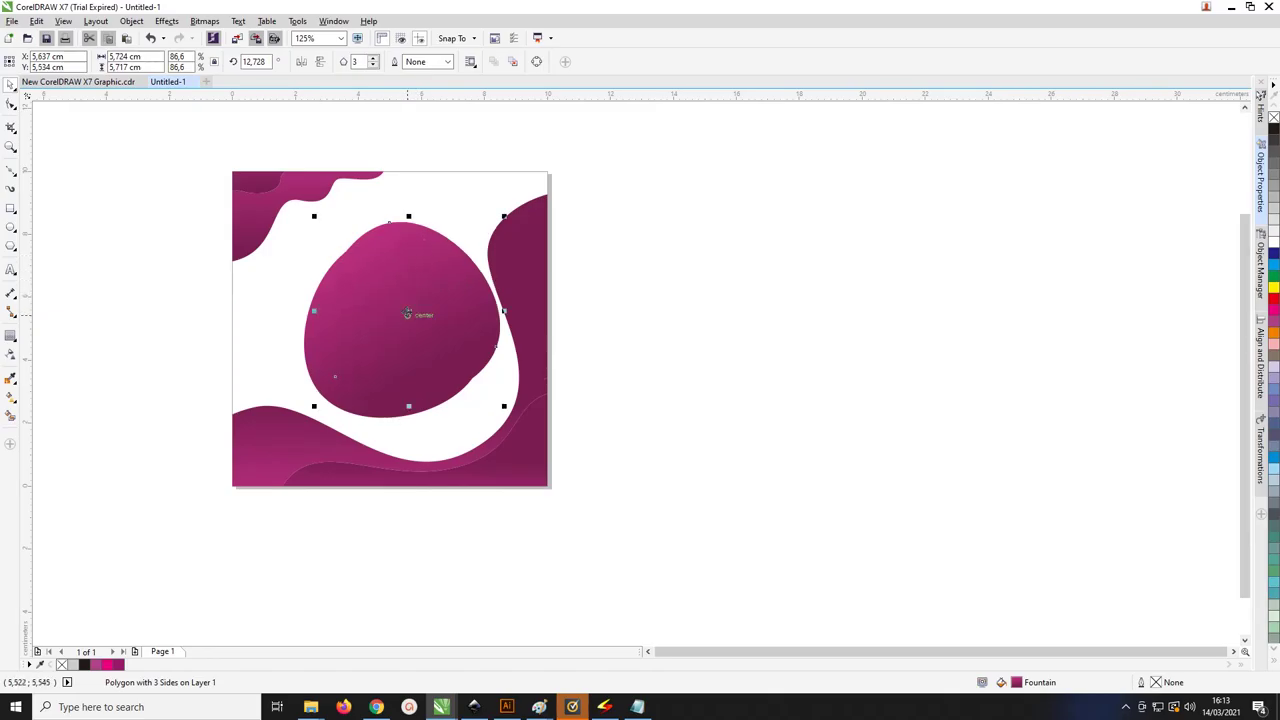
left_click(62, 665)
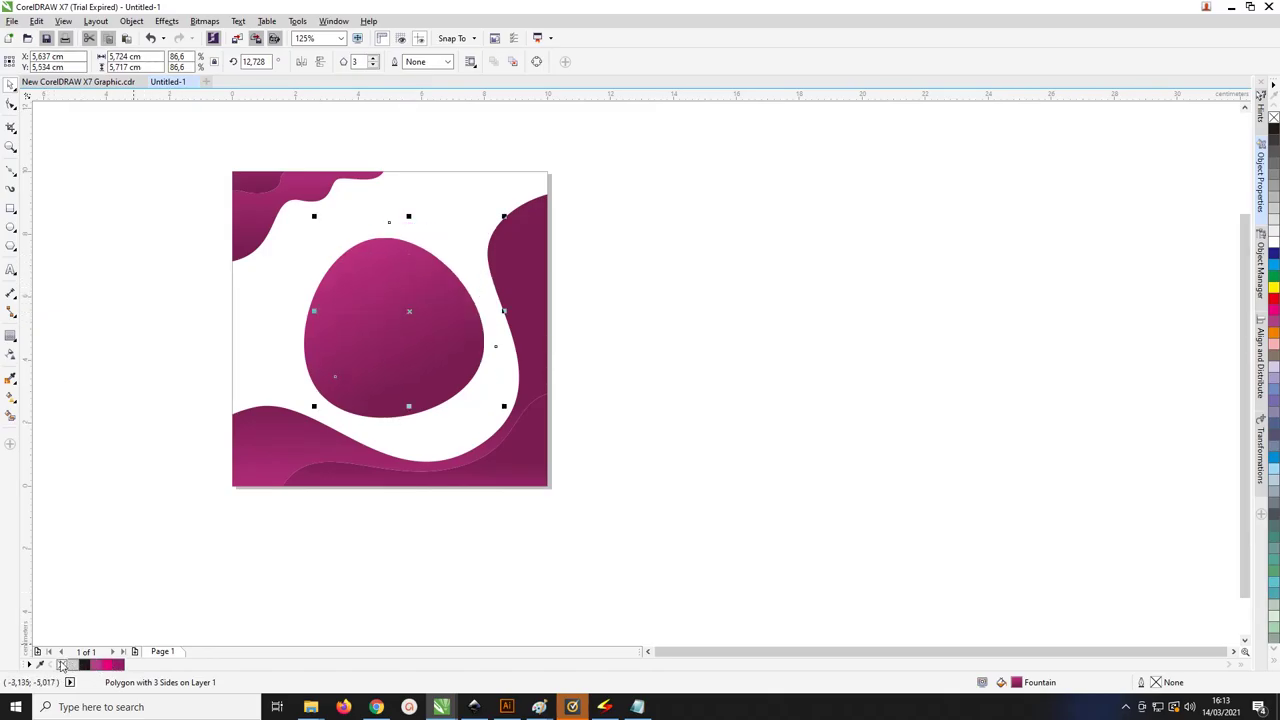
right_click(118, 665)
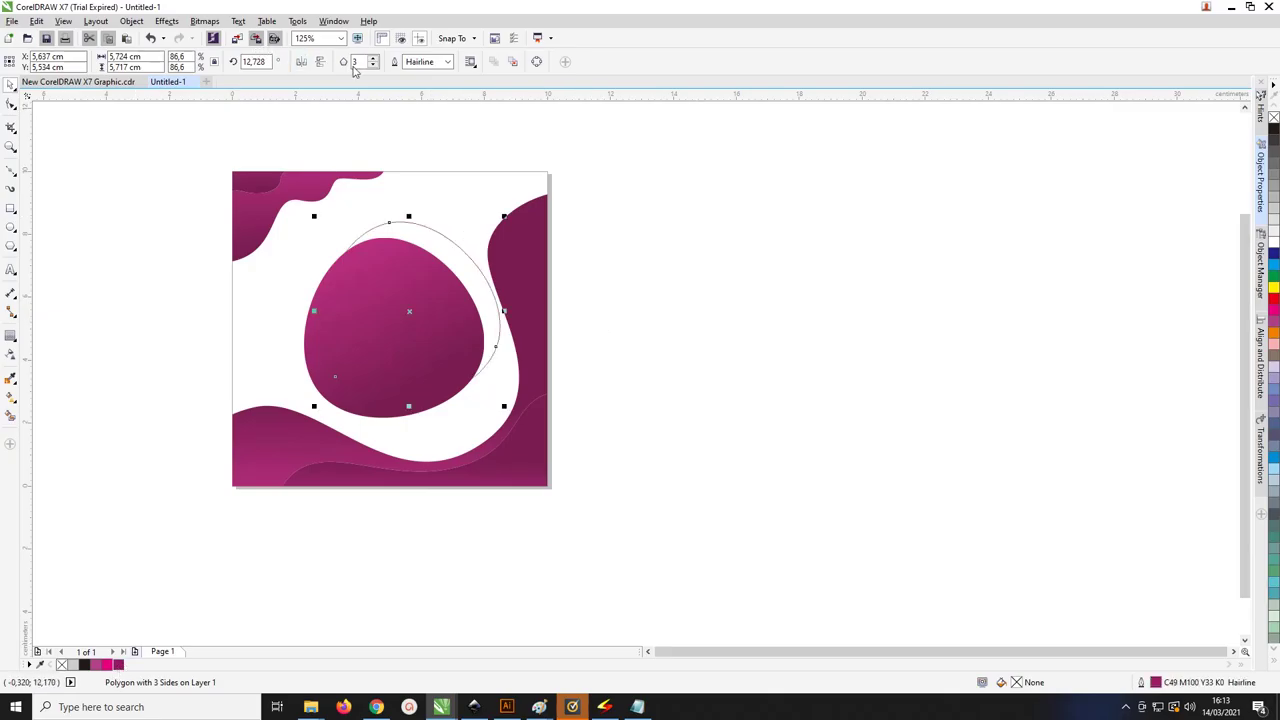
left_click(447, 62)
left_click(443, 168)
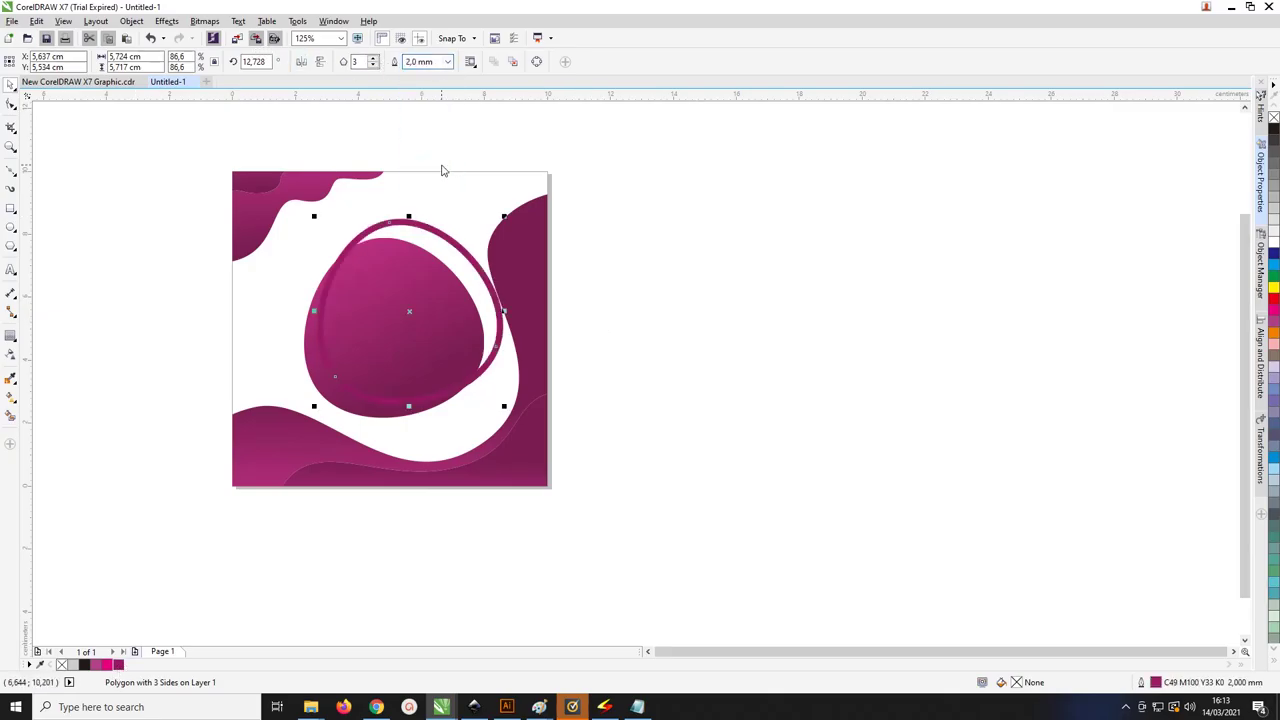
left_click(447, 62)
left_click(446, 147)
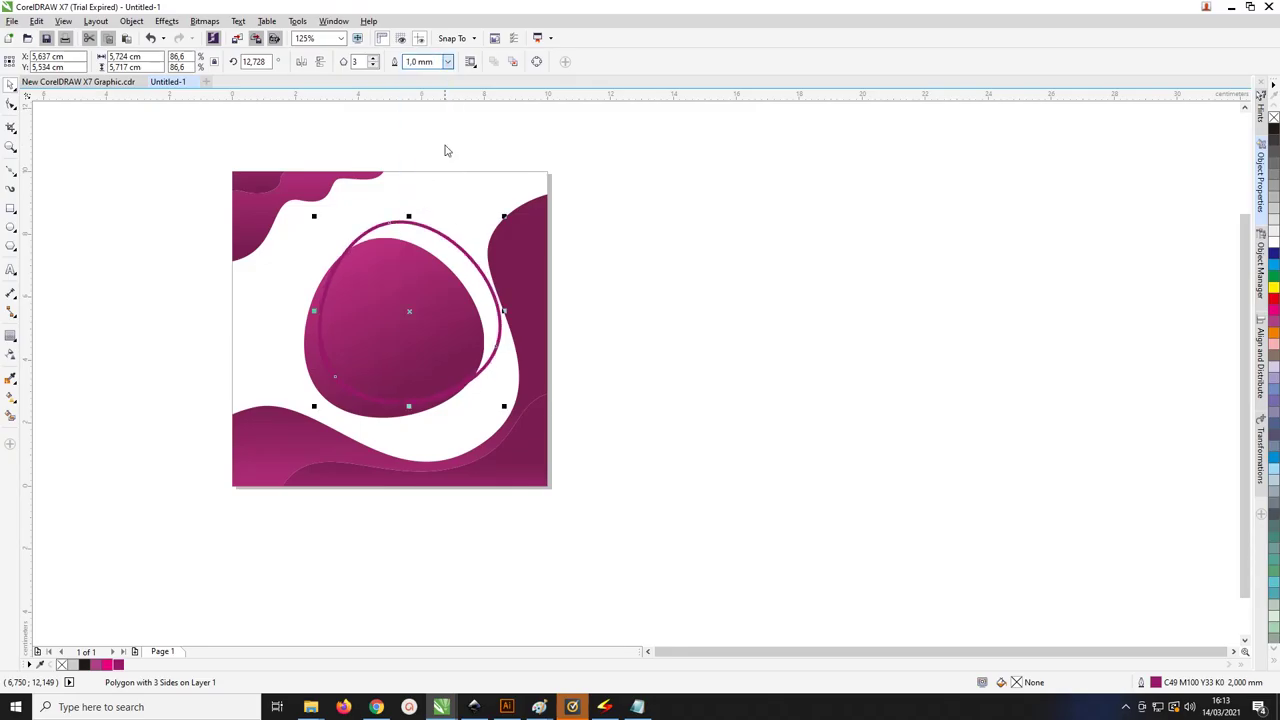
Move the outlined copy over the filled shape at about X 5.2, Y 4.8 cm and rotate it to about 46.4°
left_click_drag(420, 229, 403, 241)
left_click(405, 243)
left_click_drag(490, 236, 418, 216)
key("Escape")
left_click(453, 280)
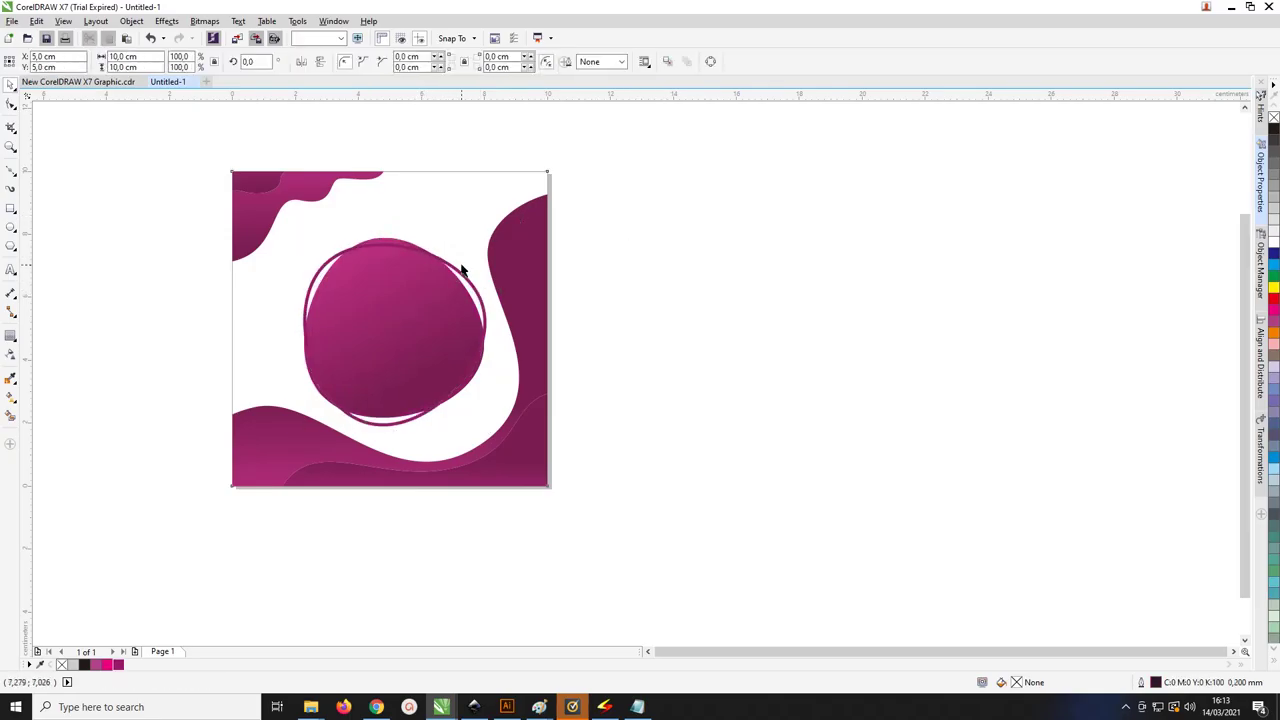
Set the outlined copy's line width to 0.75 mm and deselect it
left_click(448, 62)
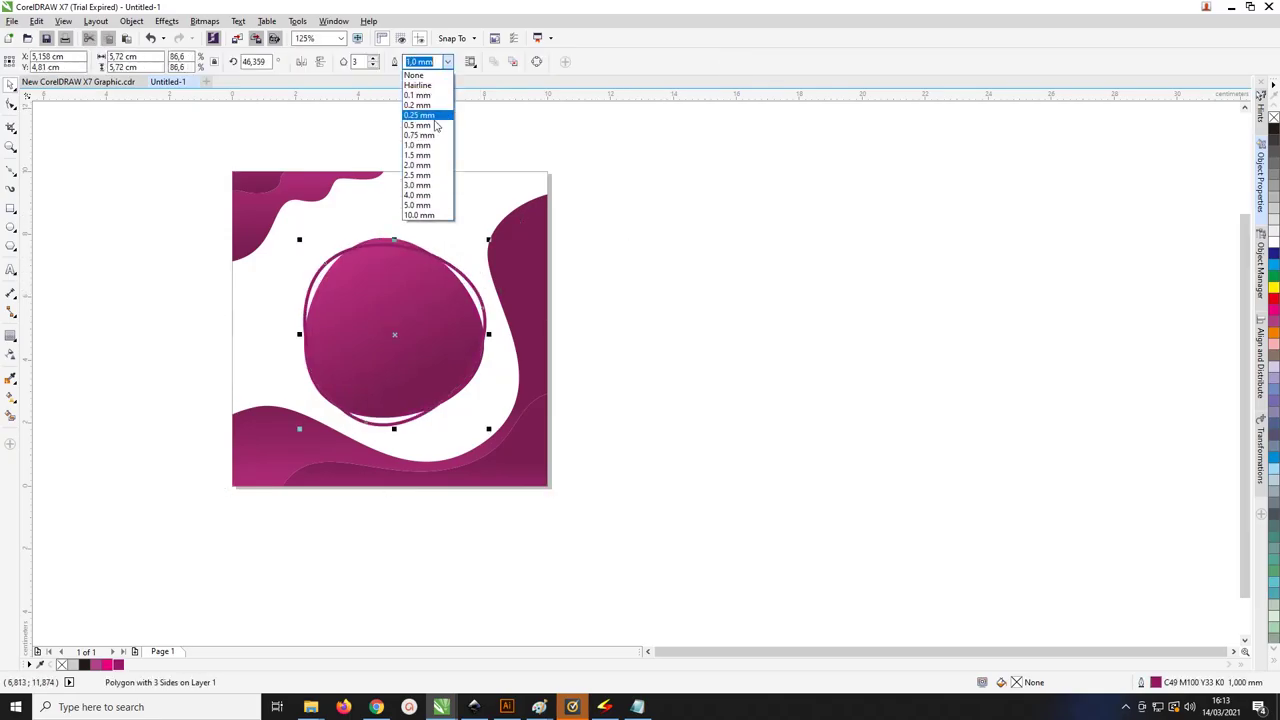
left_click(426, 136)
left_click(549, 158)
scroll(471, 293, "down", 2)
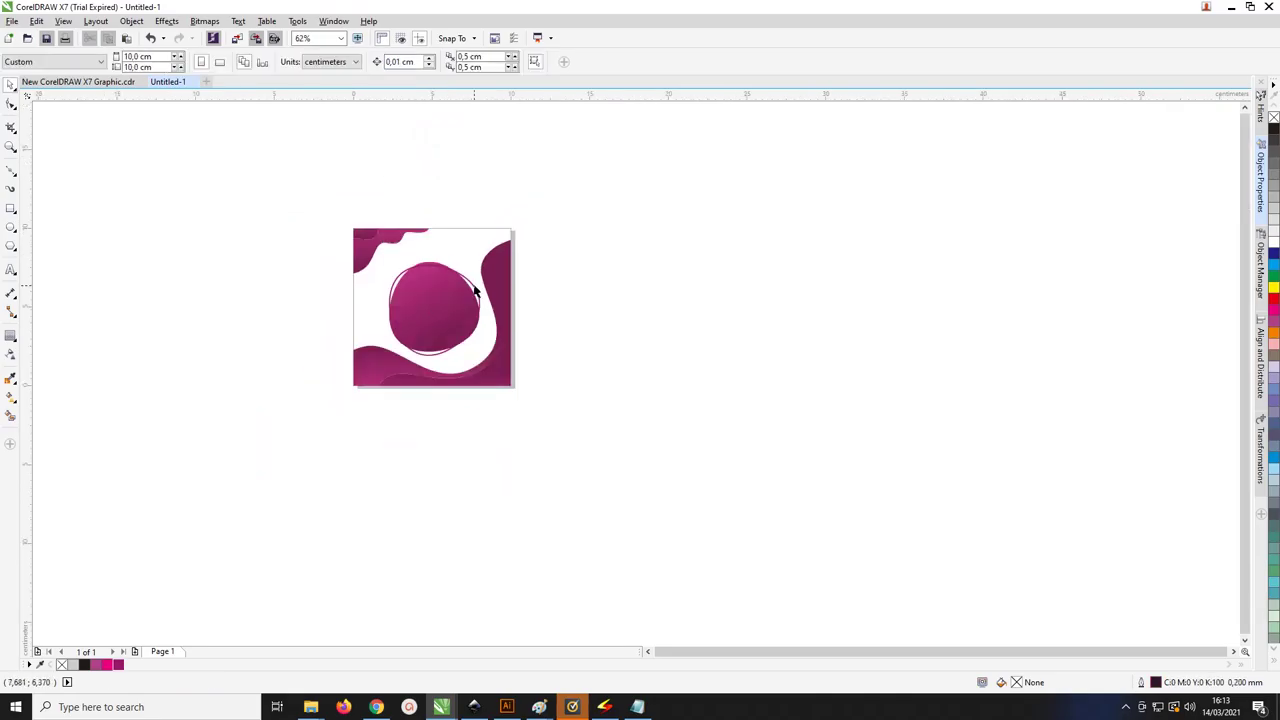
Draw a circle about 11.2 cm across beside the layout and fill it with deep black C93 M88 Y89 K80
scroll(472, 292, "up", 2)
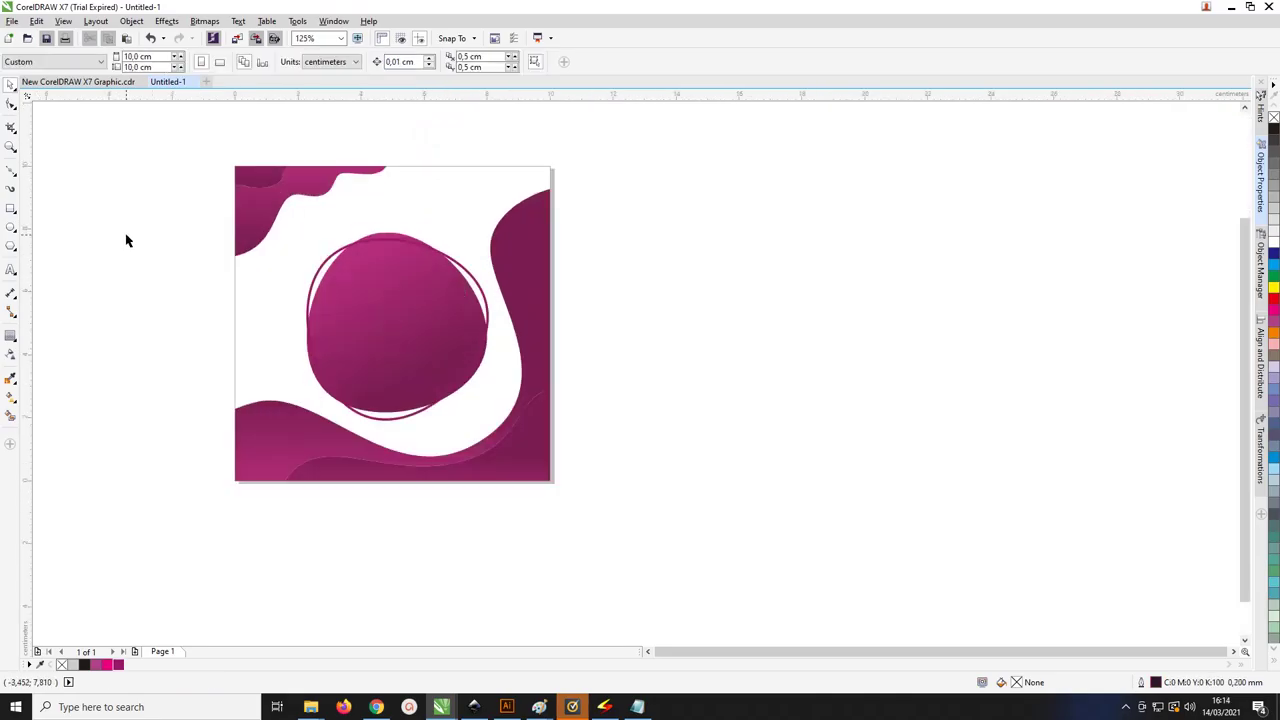
scroll(126, 240, "down", 1)
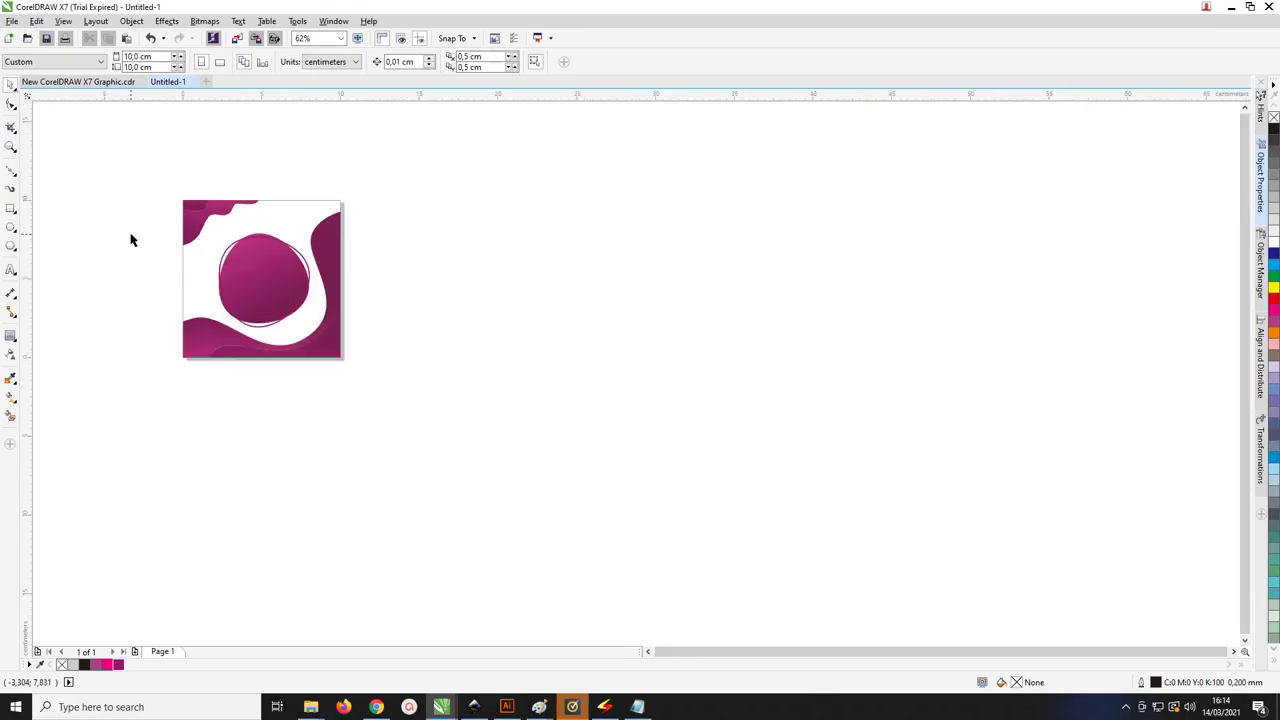
left_click(10, 228)
mouse_move(435, 214)
left_mouse_down()
mouse_move(621, 400)
mouse_move(562, 350)
mouse_move(592, 390)
left_mouse_up()
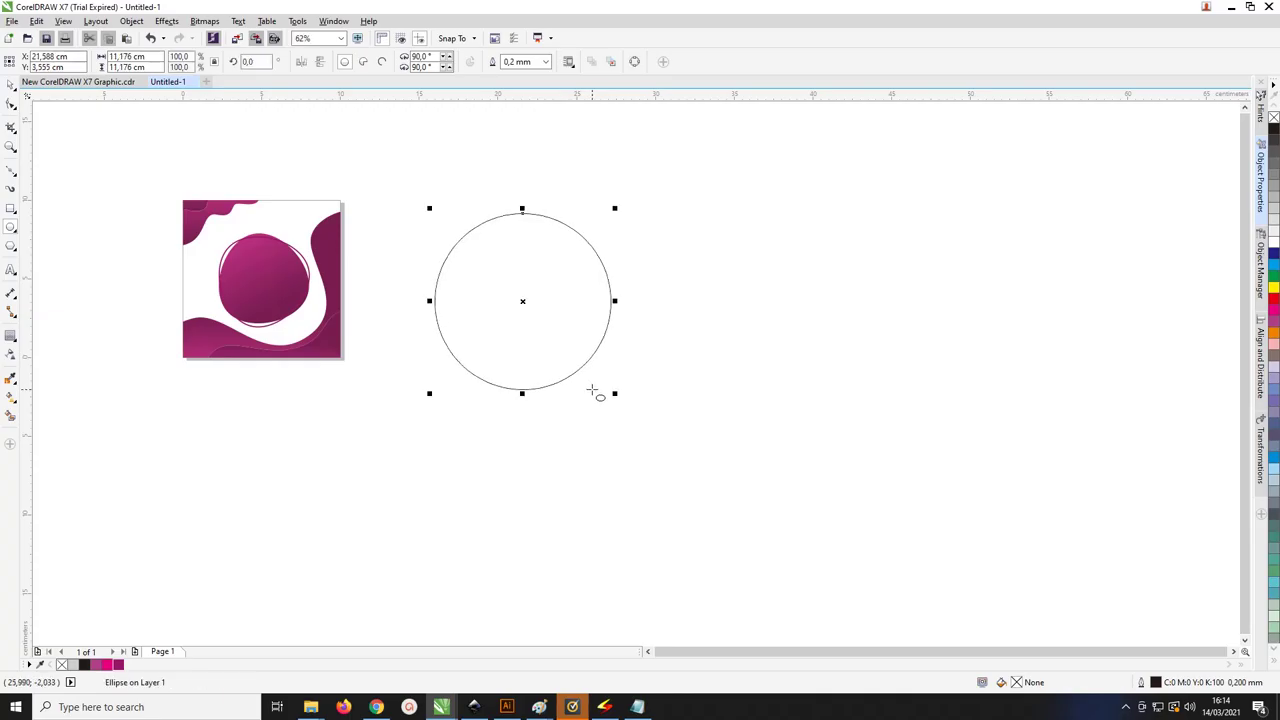
left_click(85, 665)
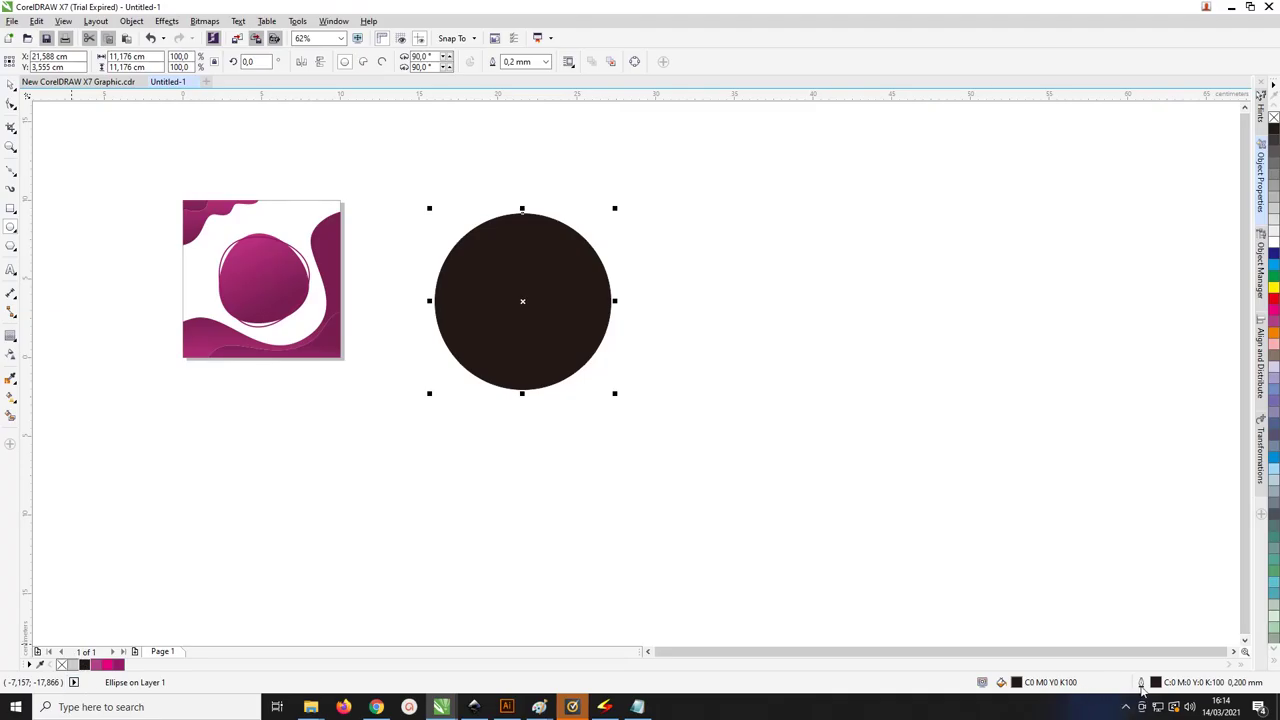
double_click(1017, 683)
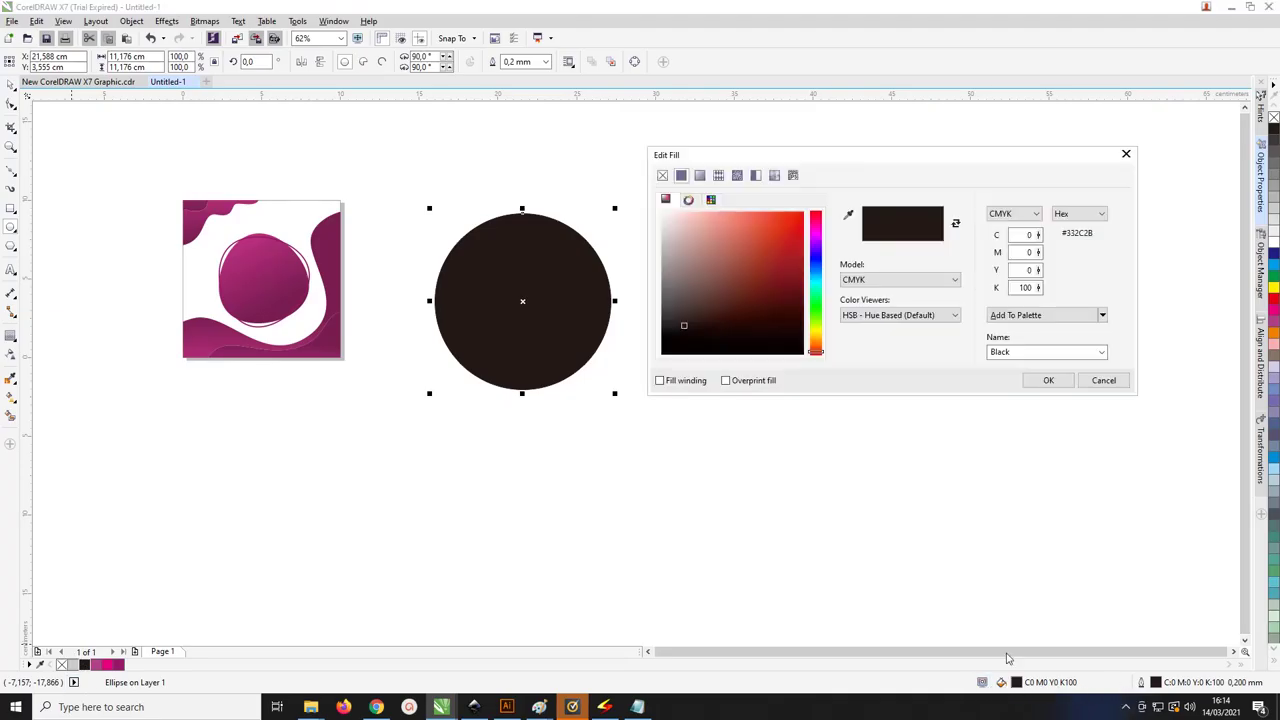
left_click_drag(686, 330, 656, 360)
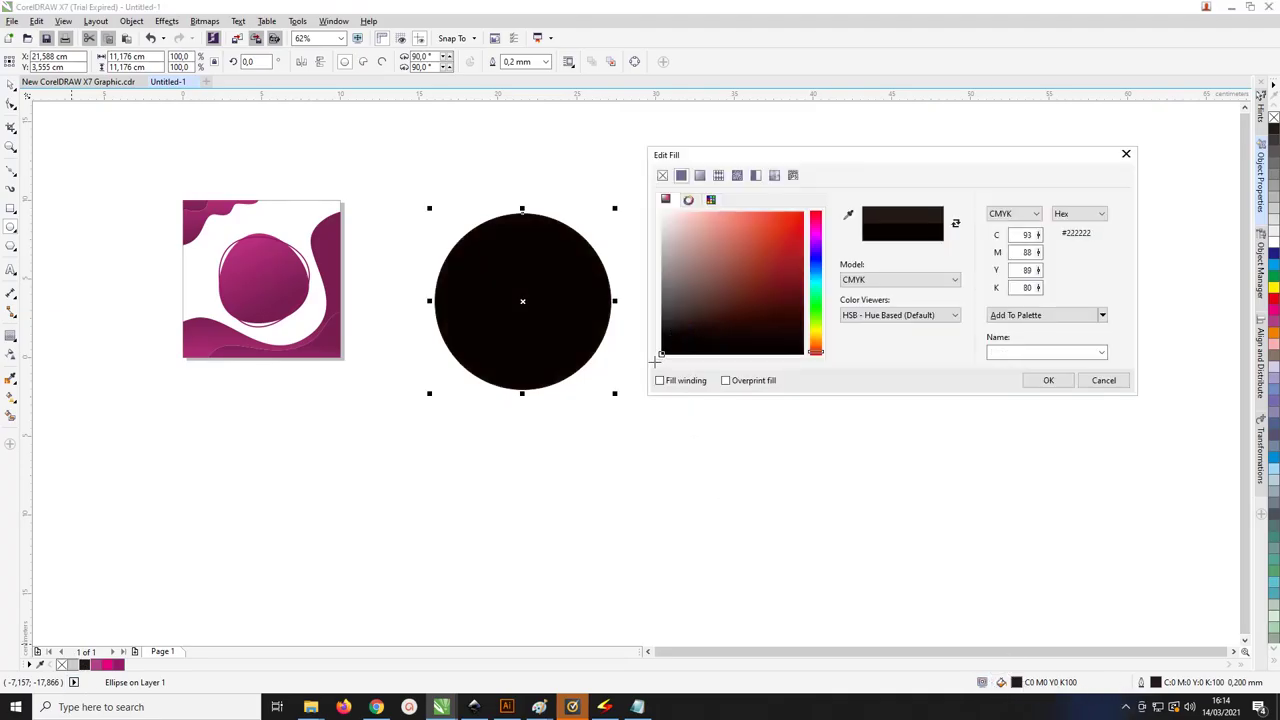
left_click(1048, 380)
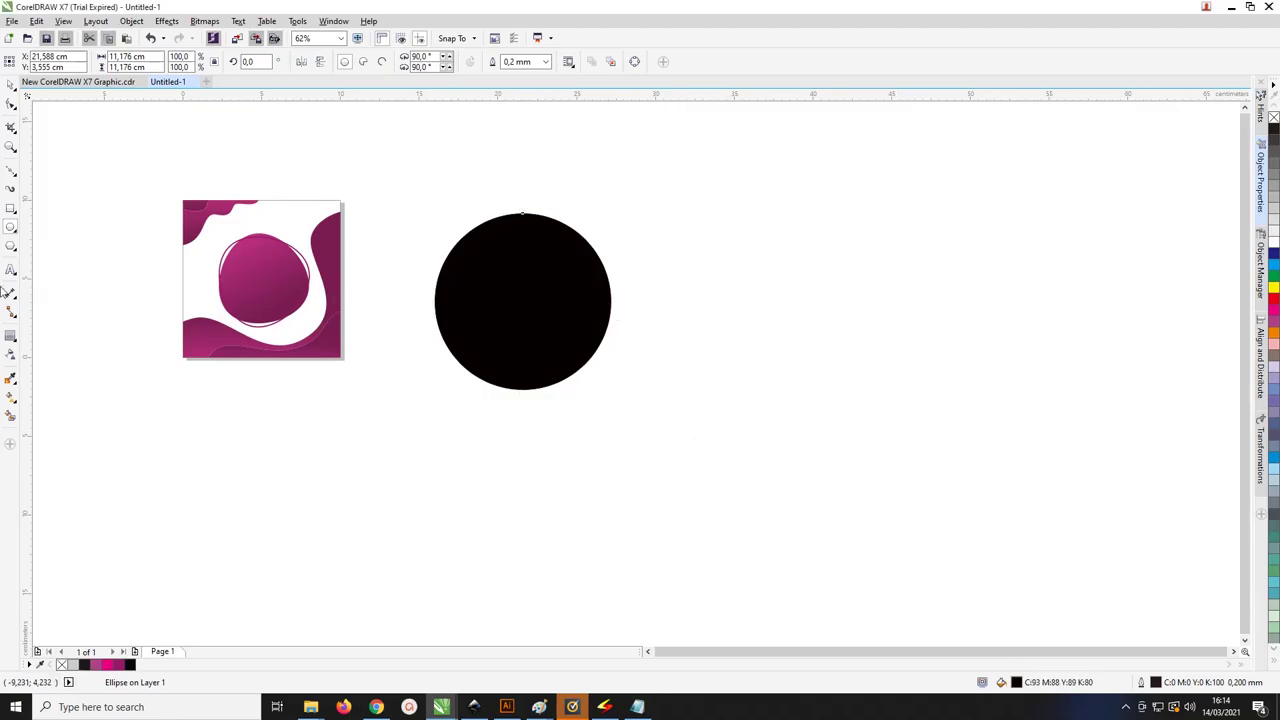
Apply an elliptical fountain transparency to the black circle so it fades from an opaque center to a transparent edge
left_click(11, 356)
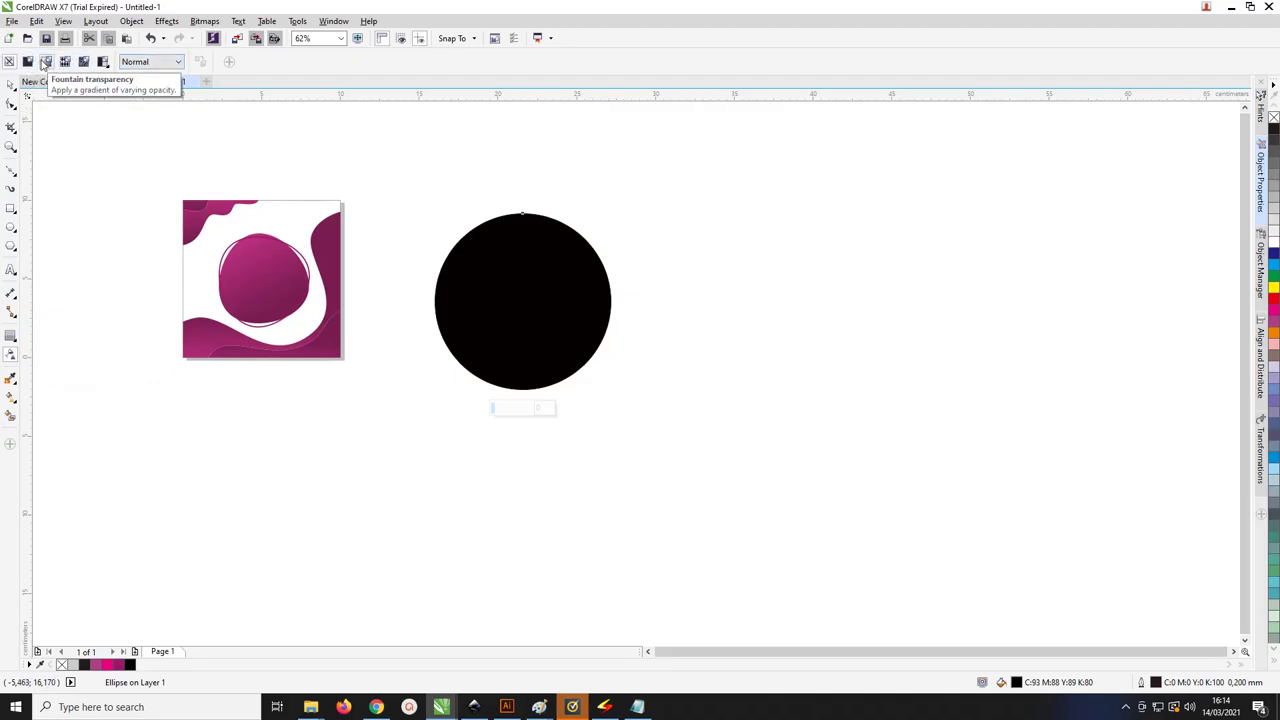
left_click(46, 62)
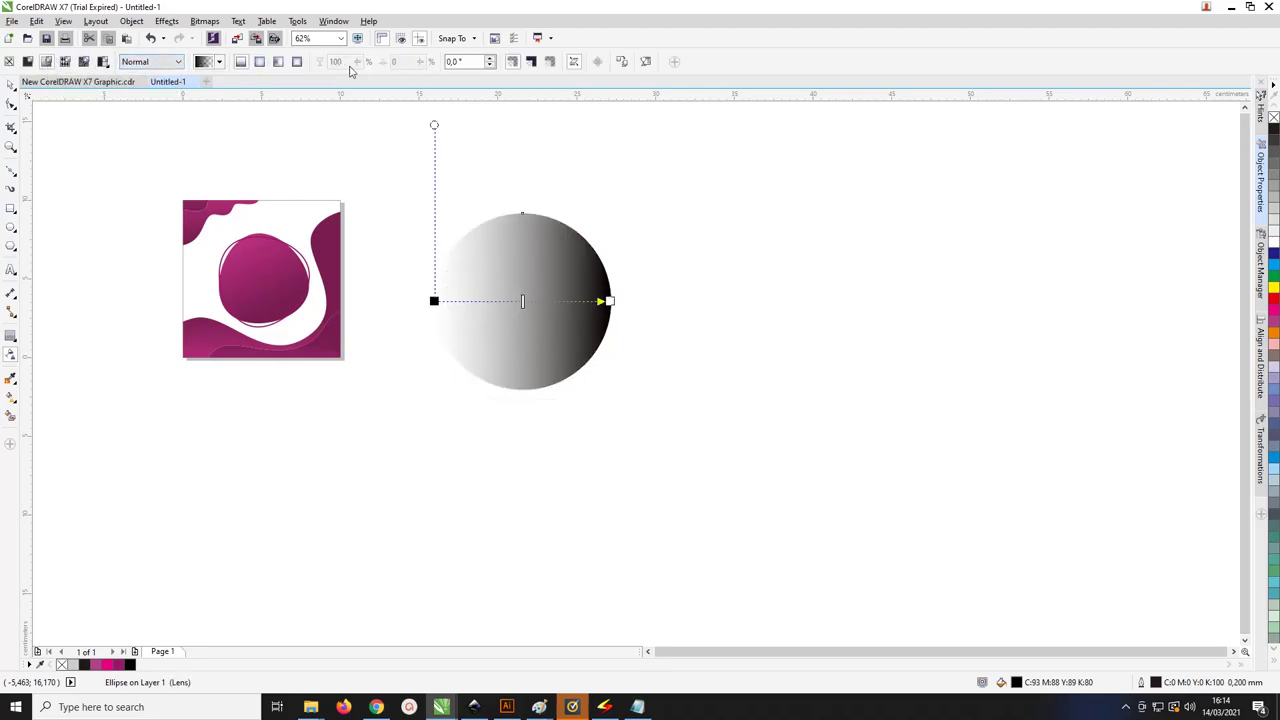
left_click(259, 62)
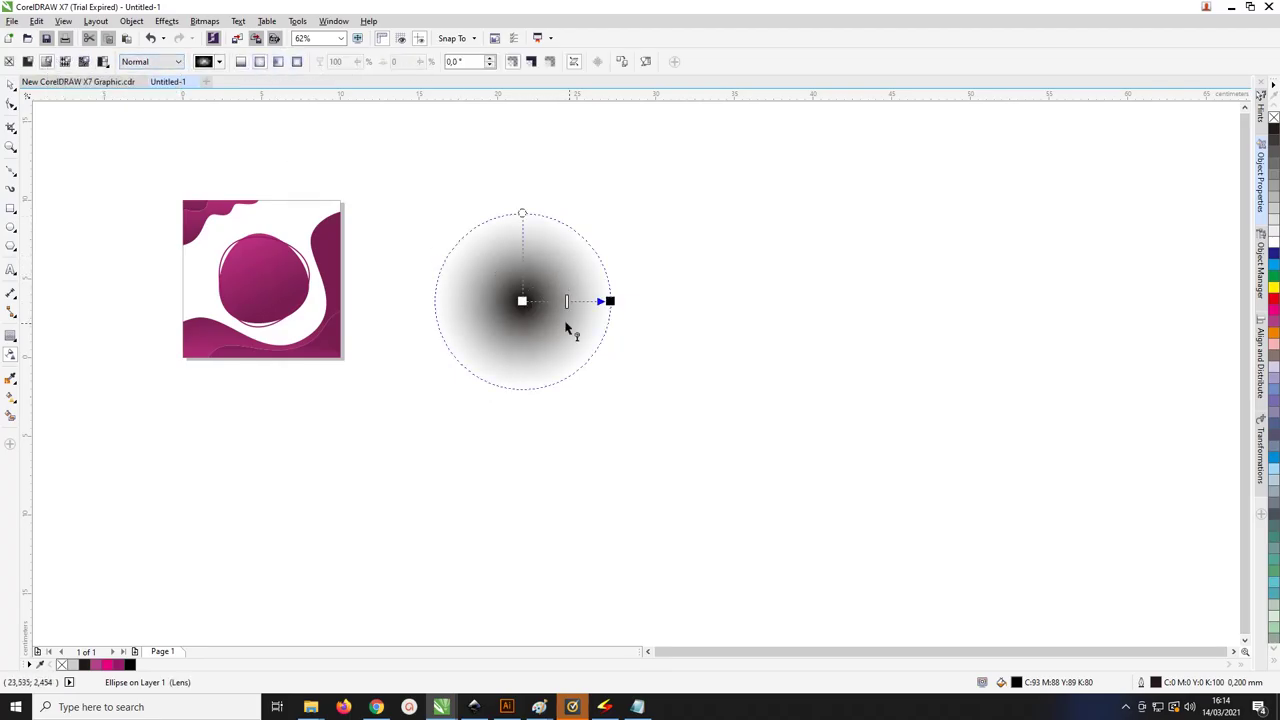
scroll(597, 314, "up", 2)
scroll(608, 263, "down", 2)
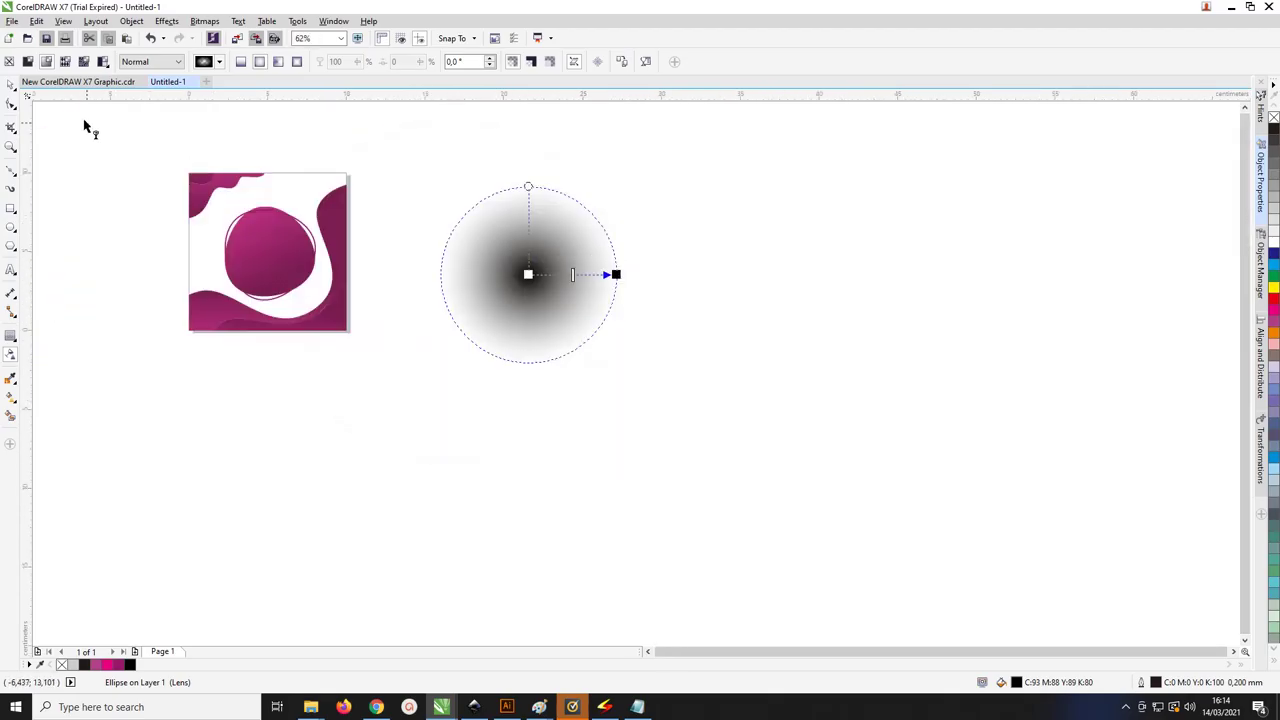
left_click(10, 85)
left_click(700, 192)
left_click(548, 247)
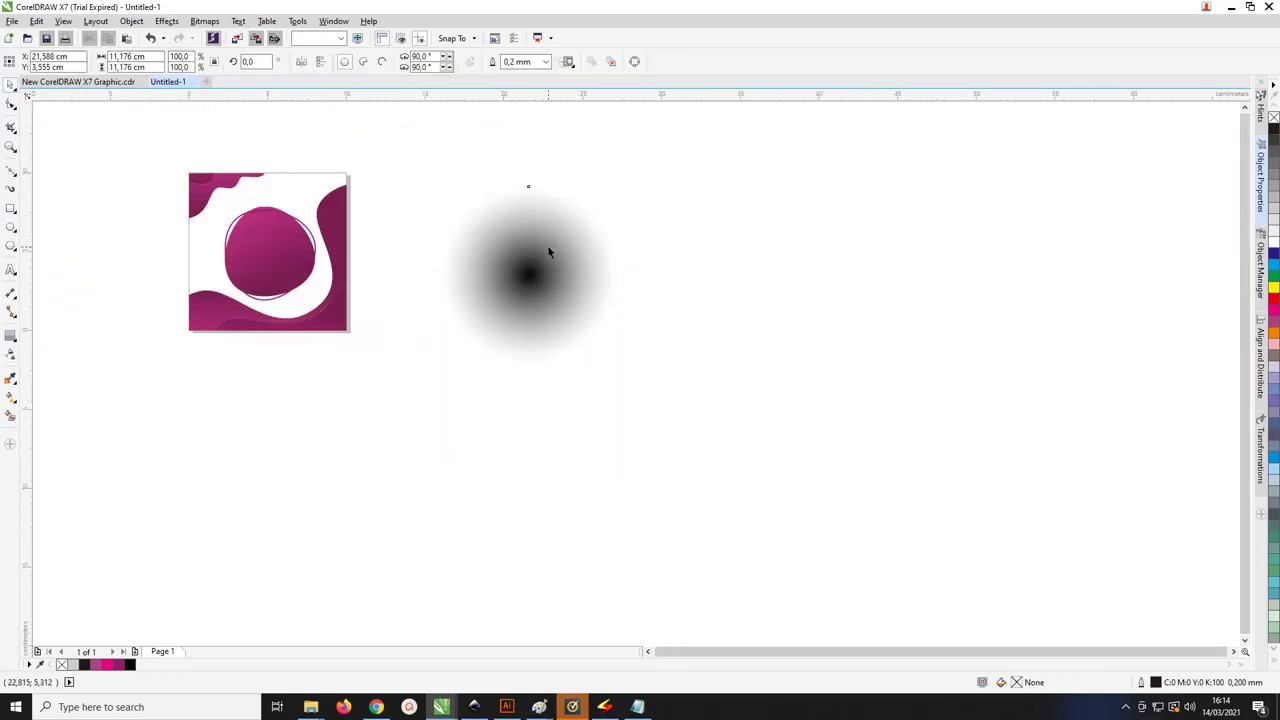
Select the faded black circle beside the layout
scroll(449, 414, "down", 2)
scroll(446, 337, "up", 4)
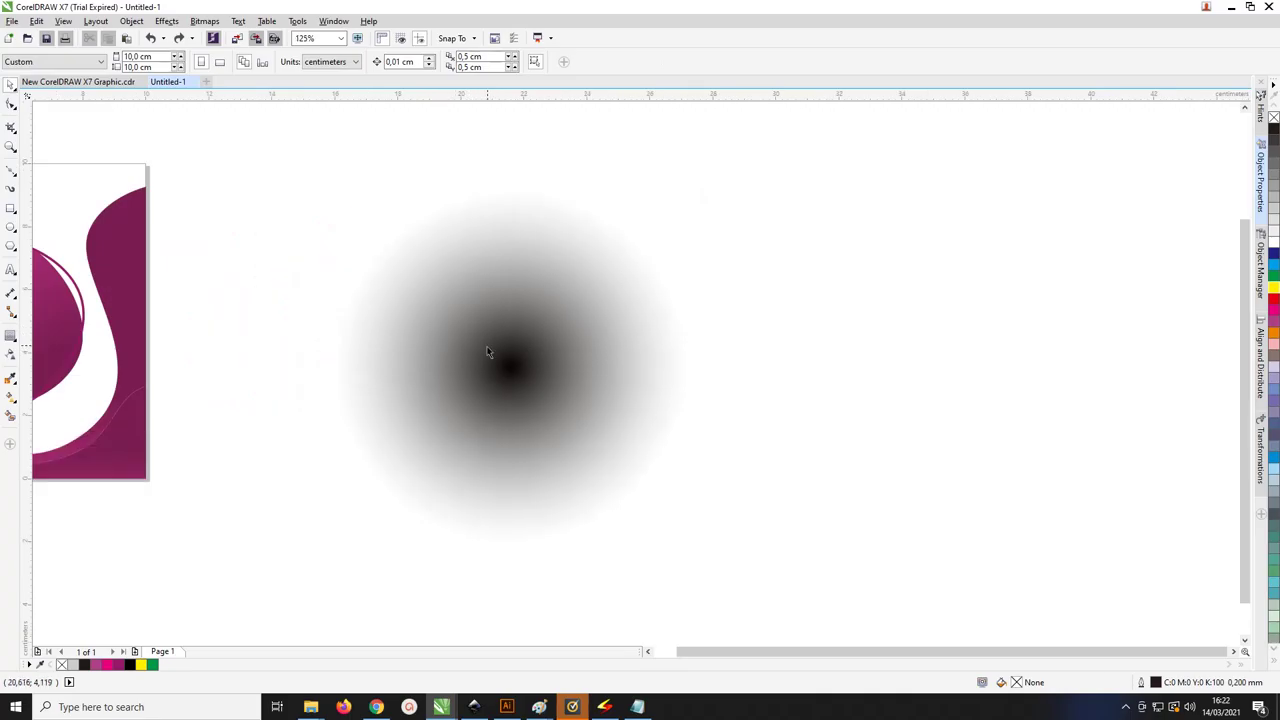
left_click(488, 352)
scroll(488, 344, "down", 2)
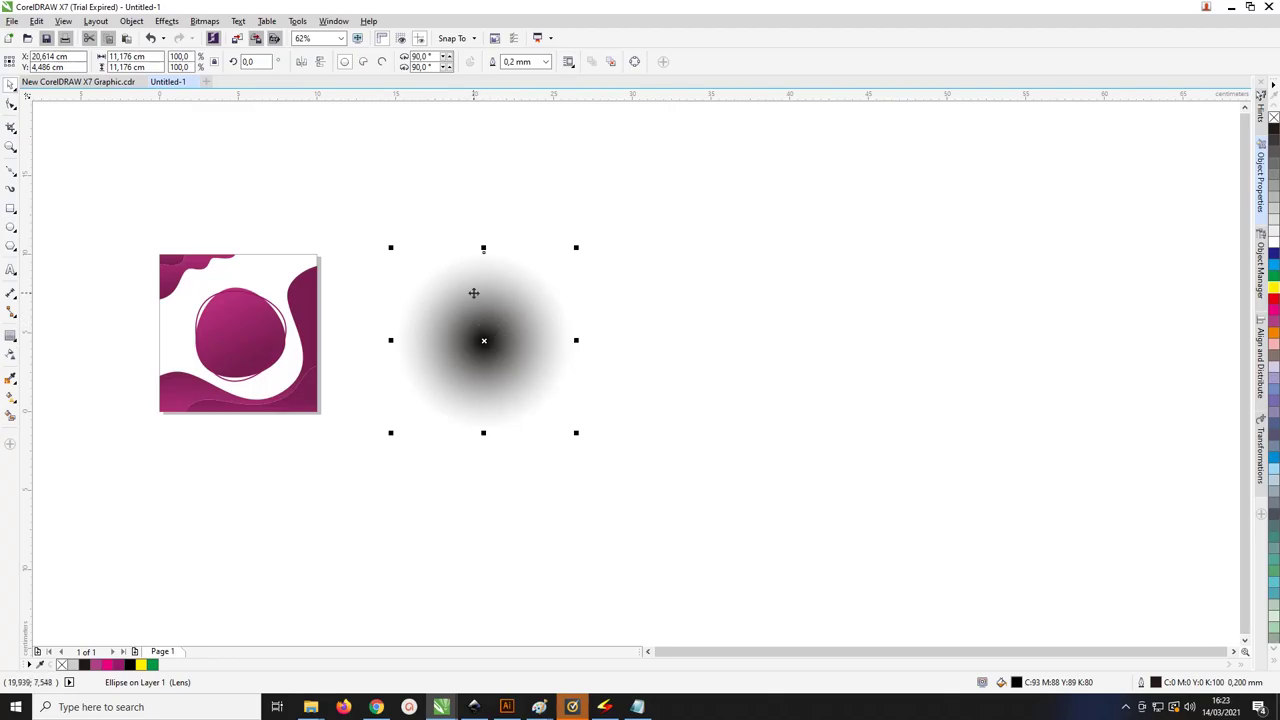
scroll(476, 290, "up", 2)
scroll(482, 322, "down", 2)
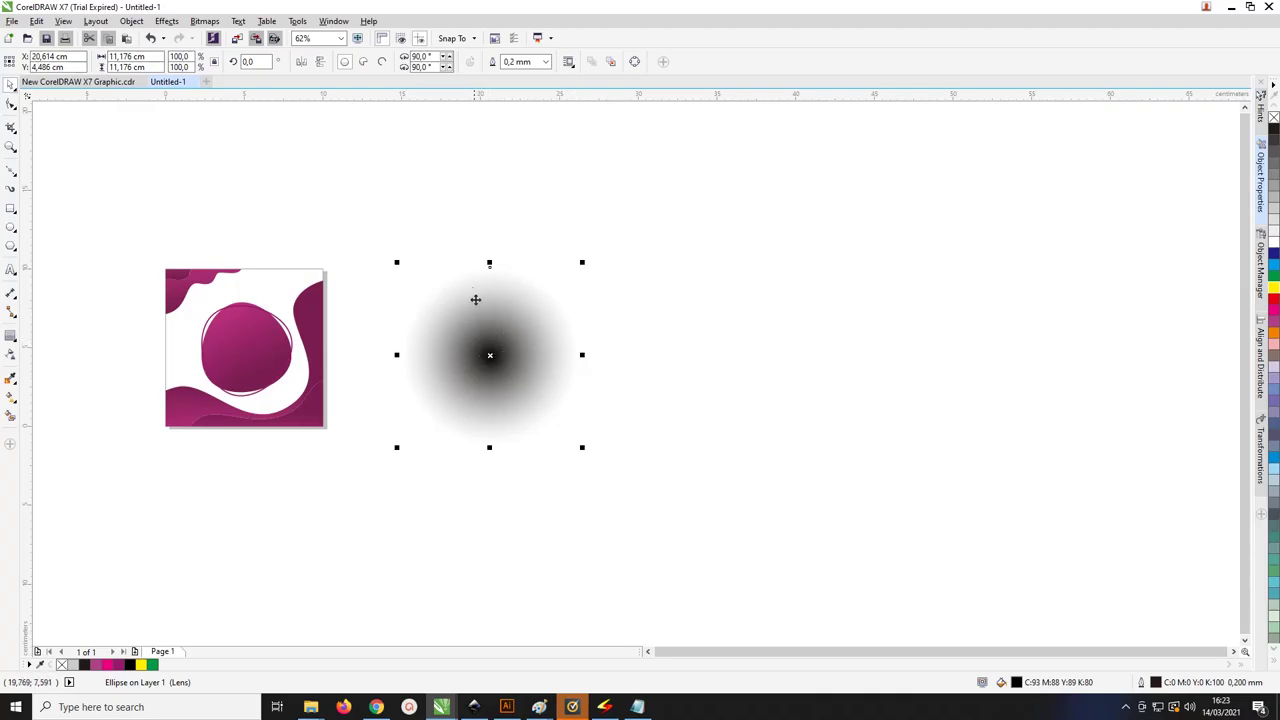
Move the faded black circle closer to the layout and convert it to a 300 dpi 8-bit grayscale bitmap with transparent background
scroll(485, 338, "up", 2)
scroll(485, 338, "down", 2)
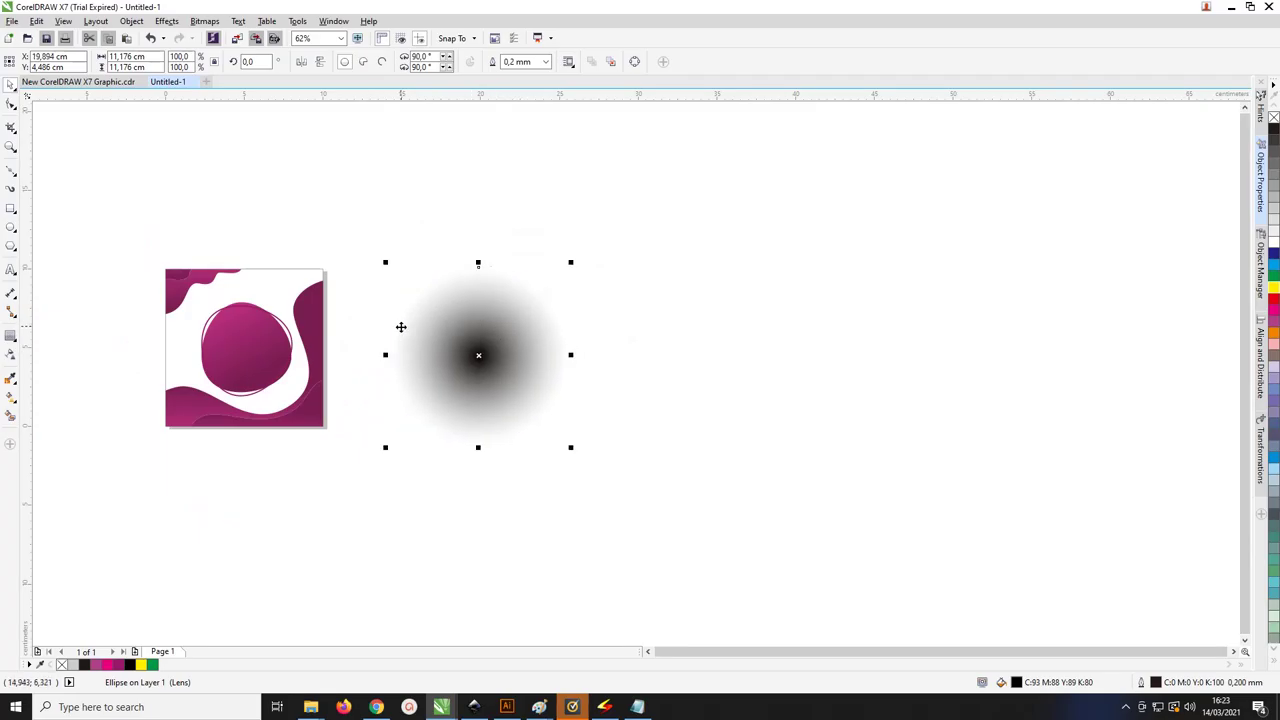
scroll(421, 338, "up", 2)
scroll(460, 337, "down", 2)
left_click_drag(491, 303, 468, 314)
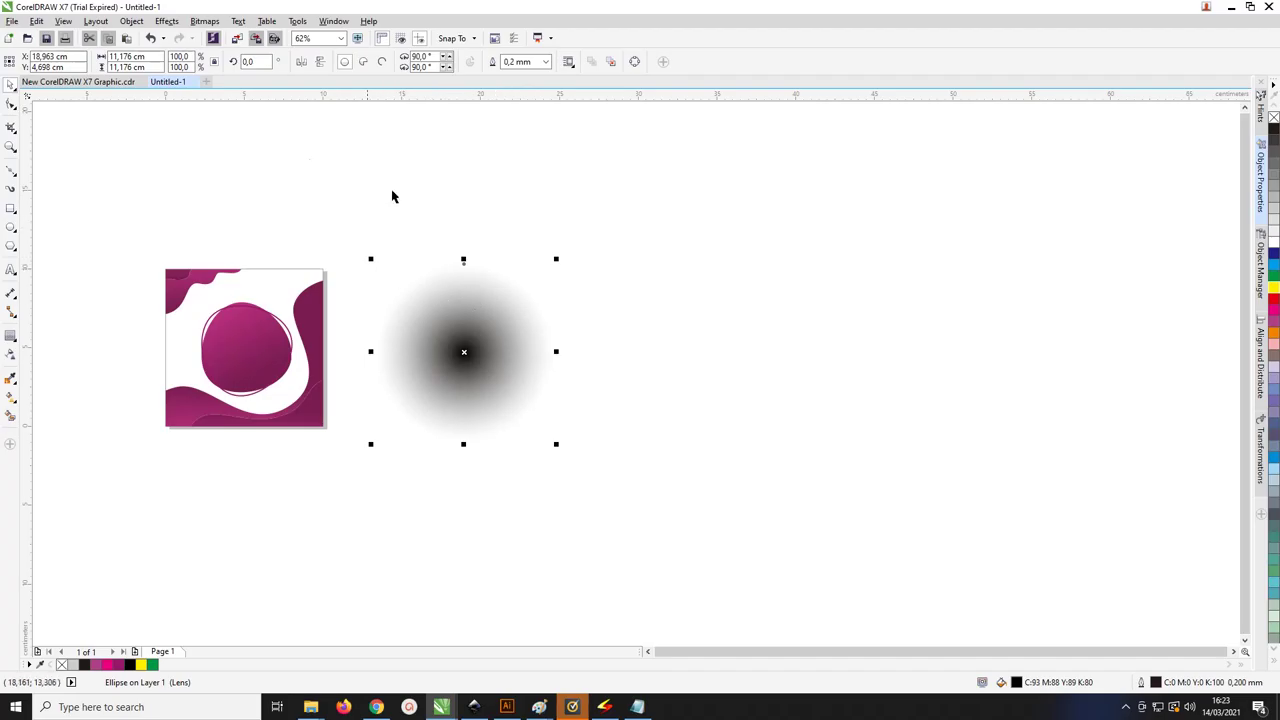
left_click(206, 21)
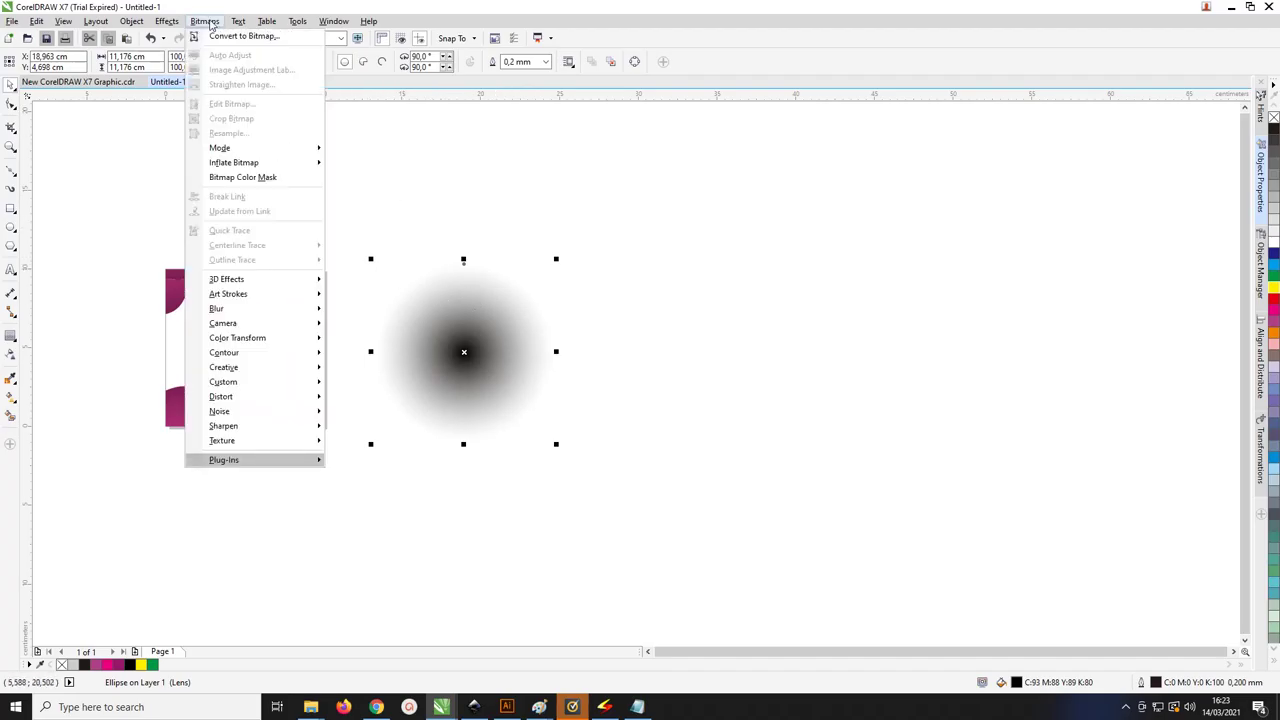
left_click(210, 39)
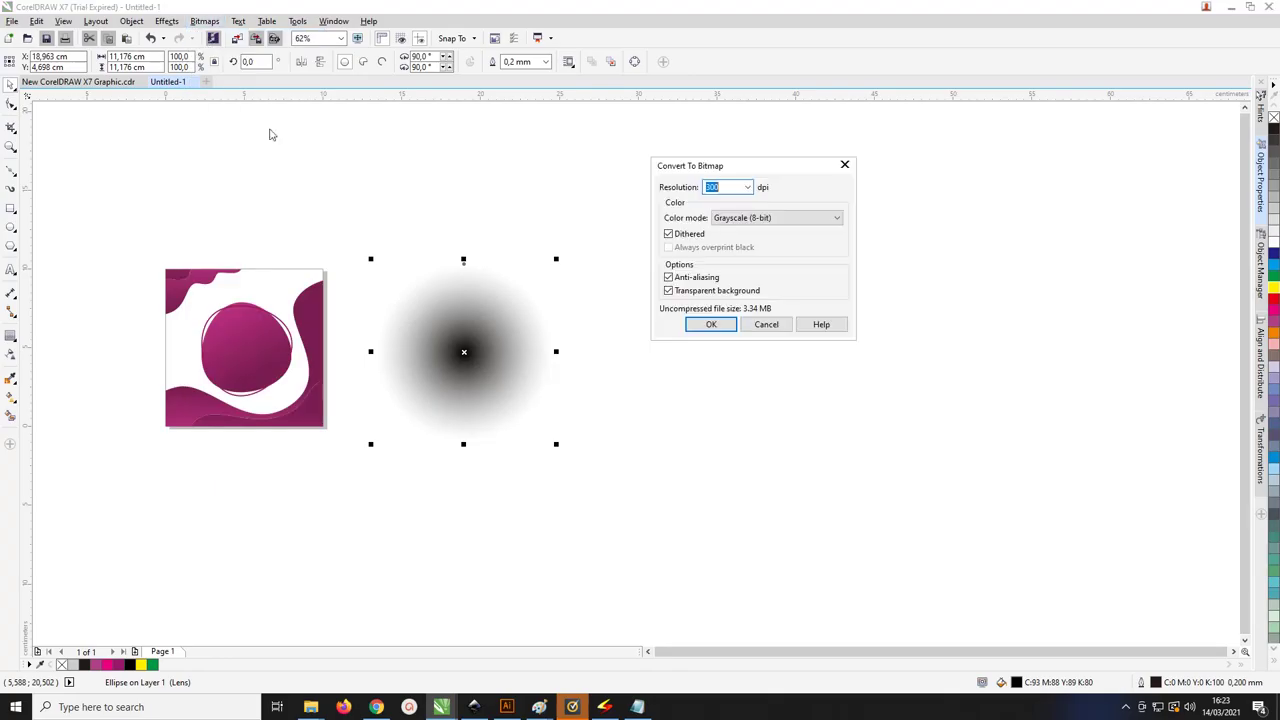
mouse_move(748, 168)
left_mouse_down()
mouse_move(728, 160)
mouse_move(743, 160)
left_mouse_up()
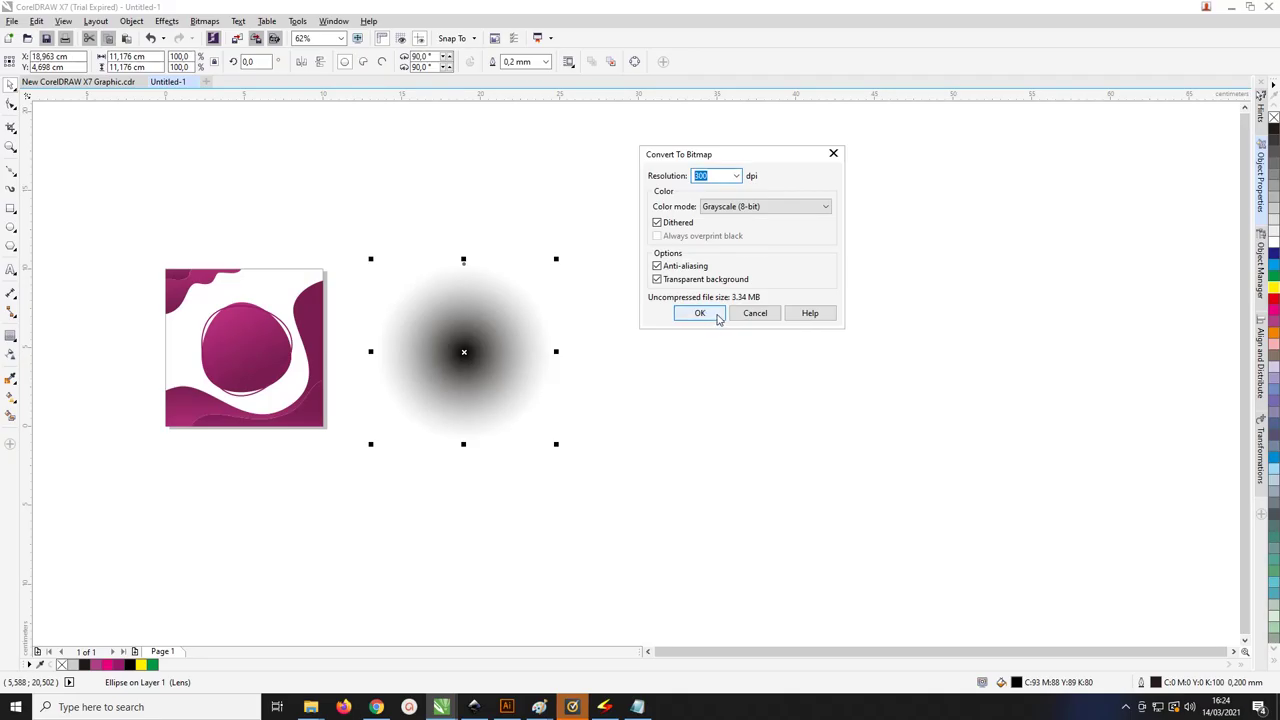
left_click(700, 313)
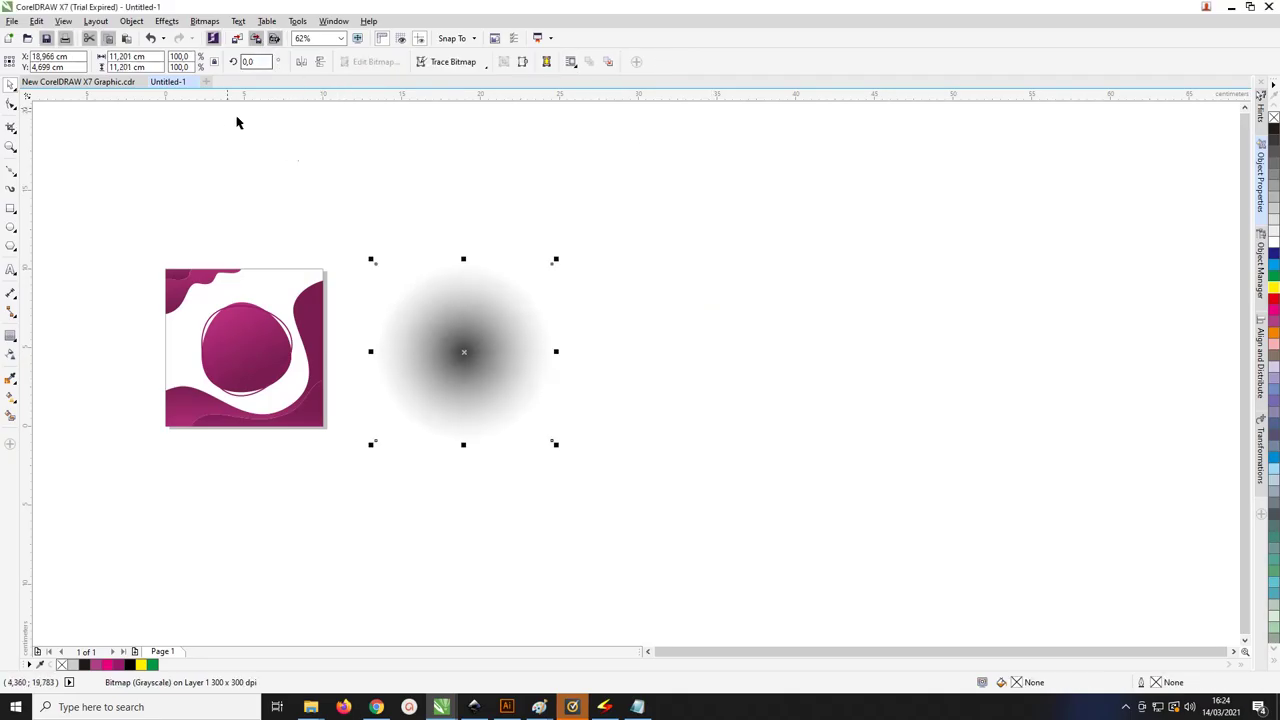
Apply a Color Halftone effect to the grayscale circle with a max dot radius of 10 and an increased black screen angle
left_click(205, 21)
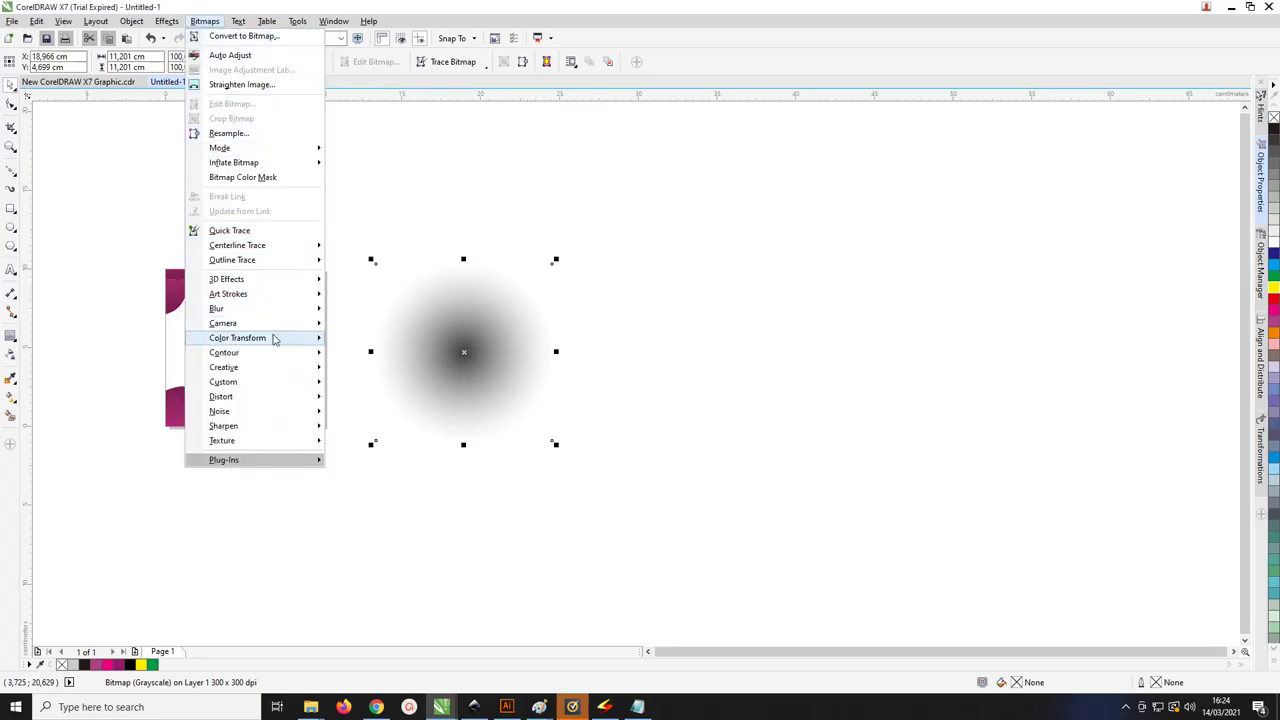
mouse_move(315, 338)
left_click(370, 350)
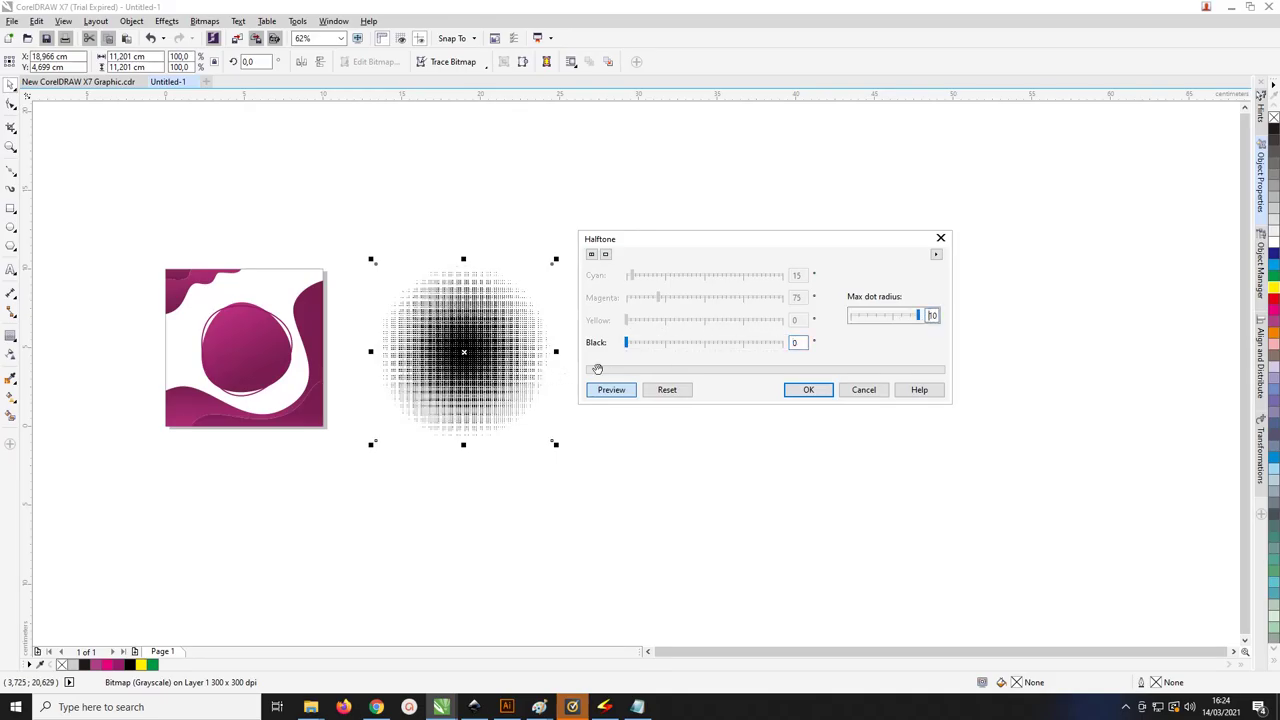
left_click_drag(628, 343, 707, 352)
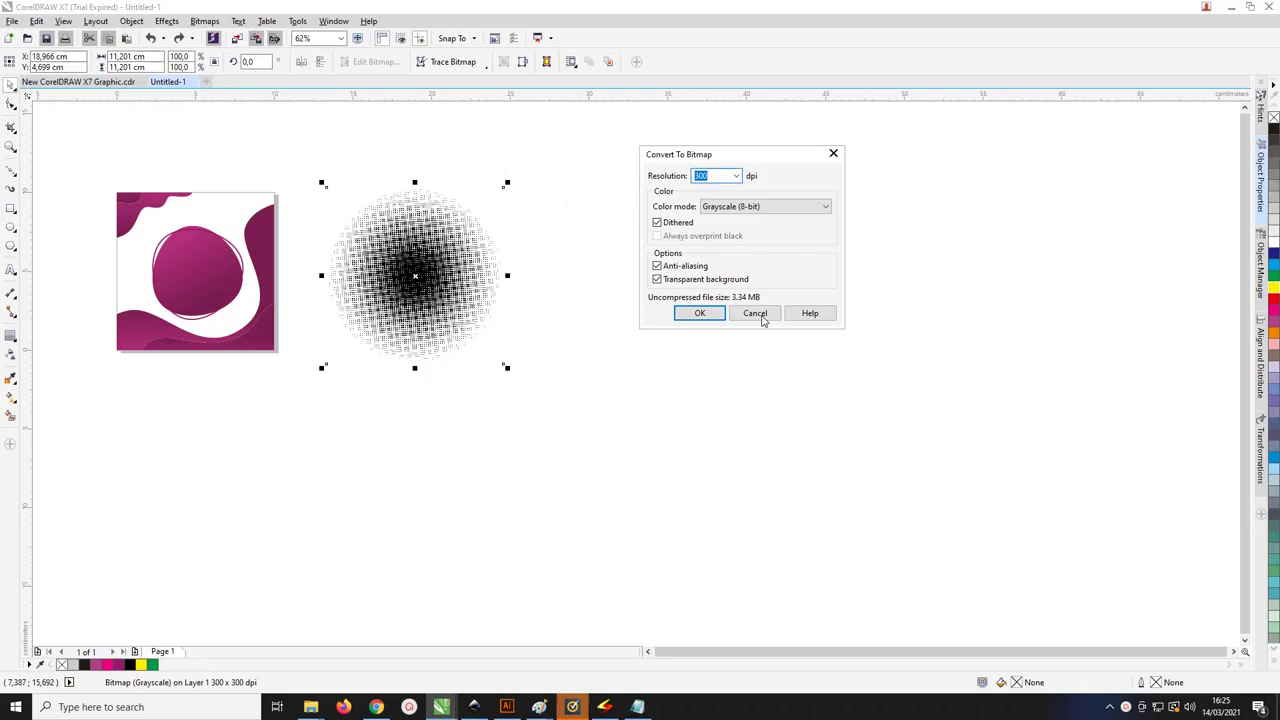
left_click(756, 313)
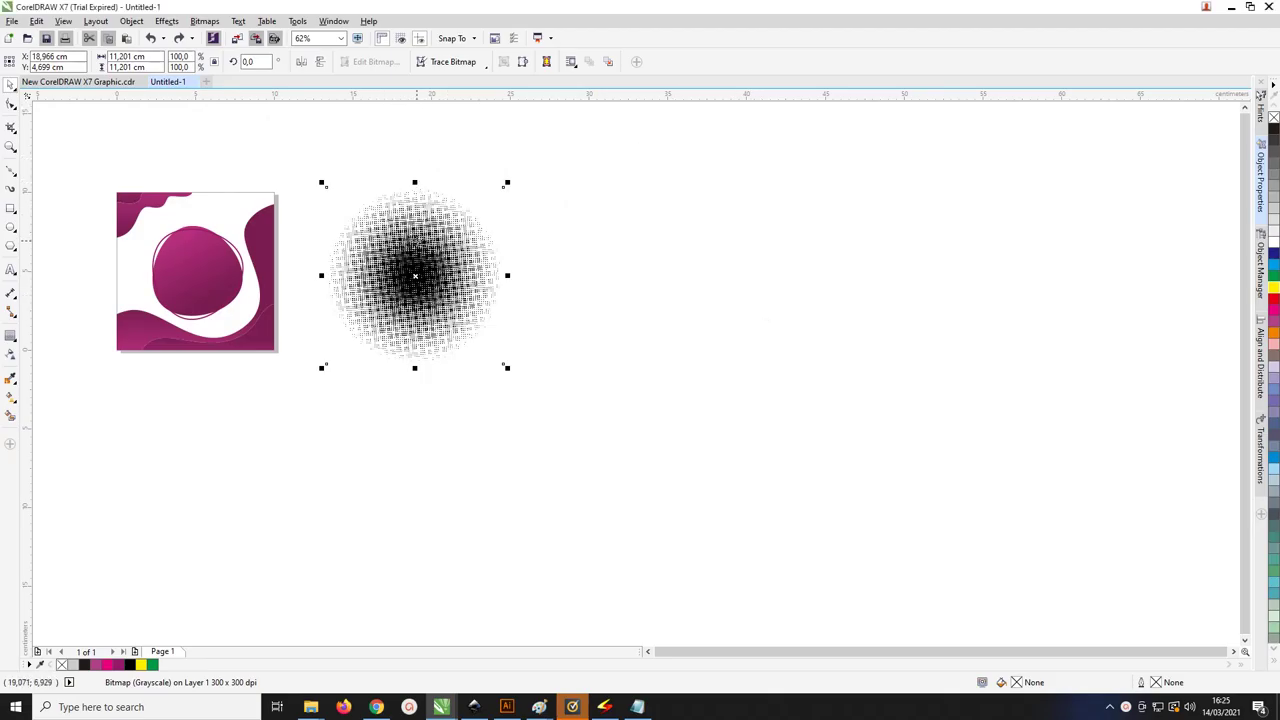
Outline-trace the halftone bitmap as a high quality image with smoothing 25, keeping the original image
left_click(486, 72)
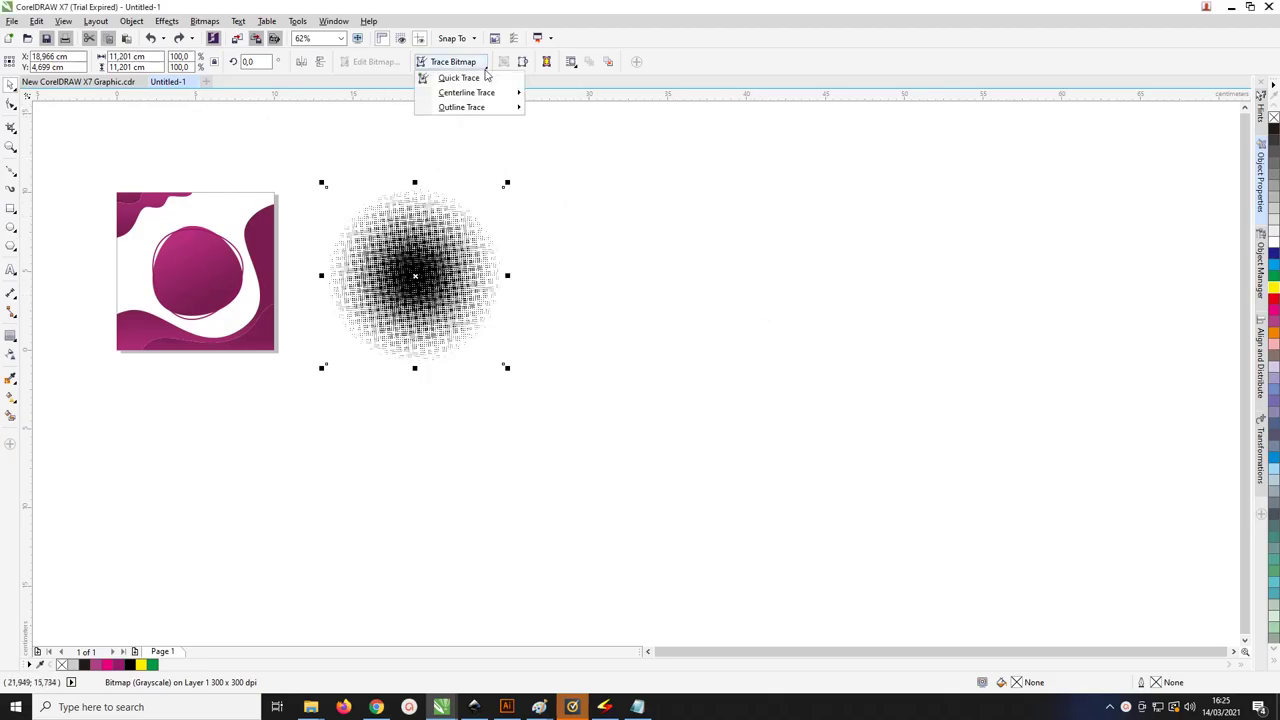
mouse_move(493, 108)
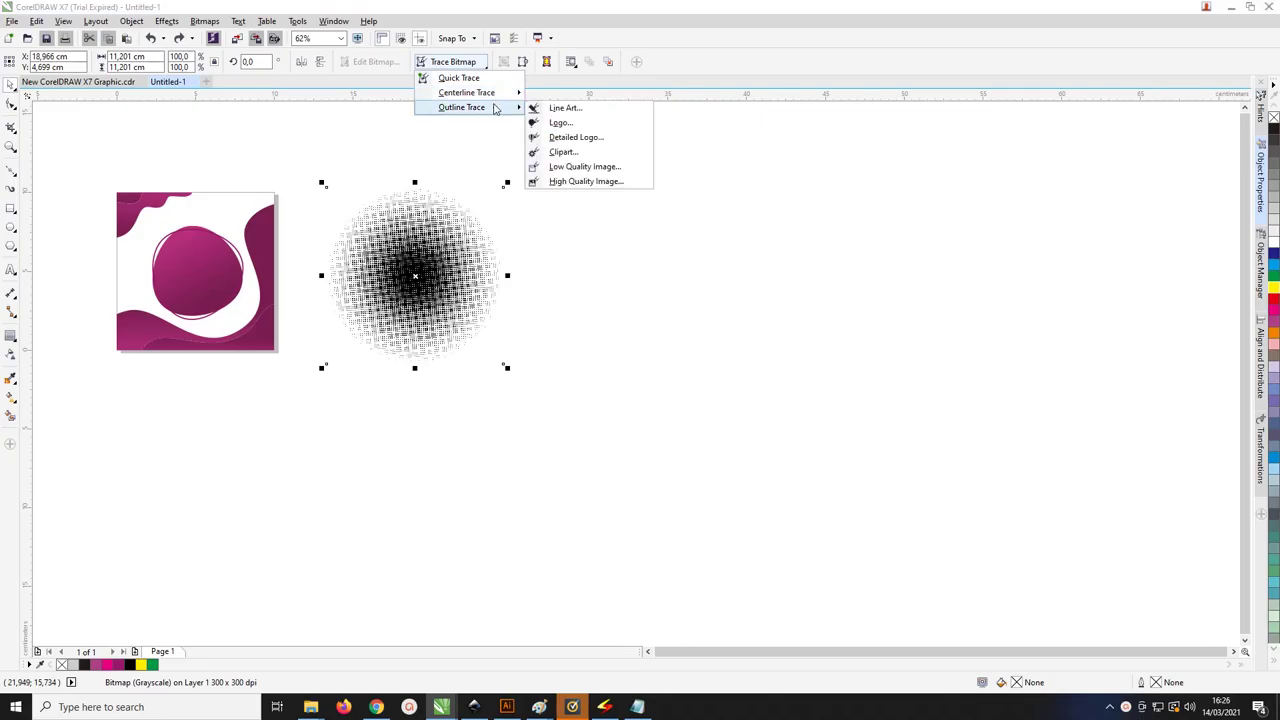
left_click(572, 182)
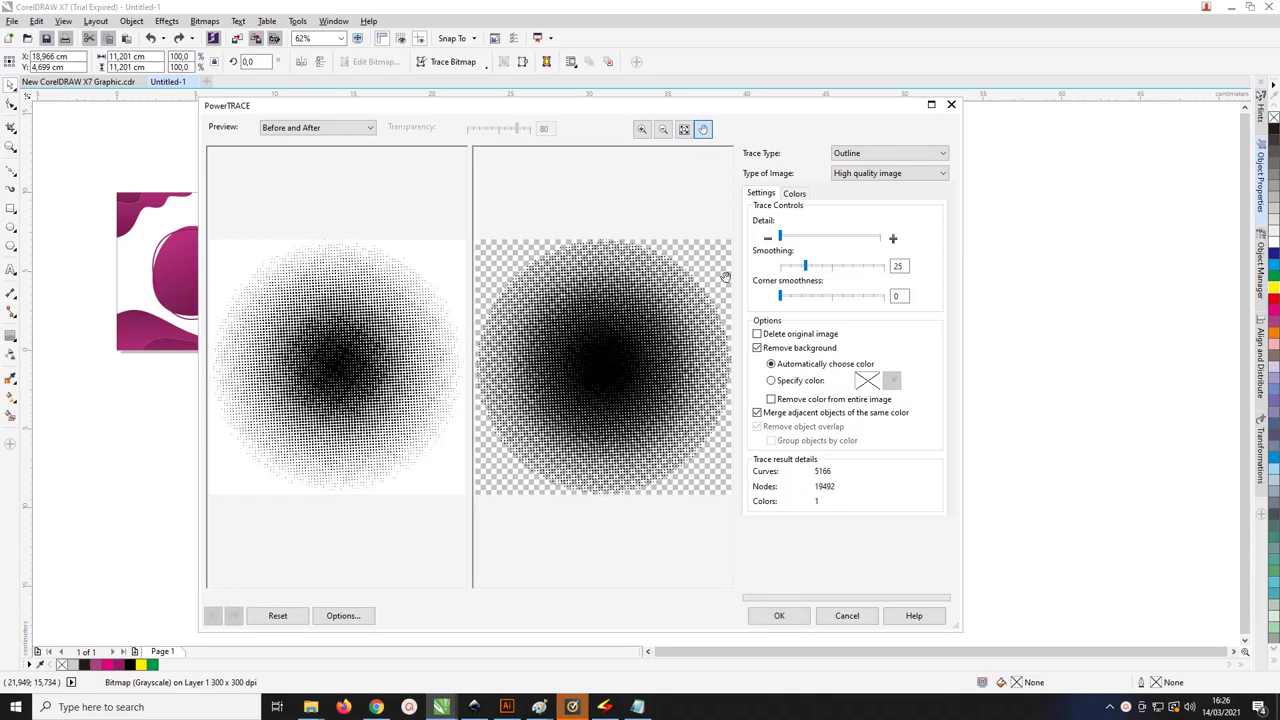
left_click(900, 267)
double_click(898, 266)
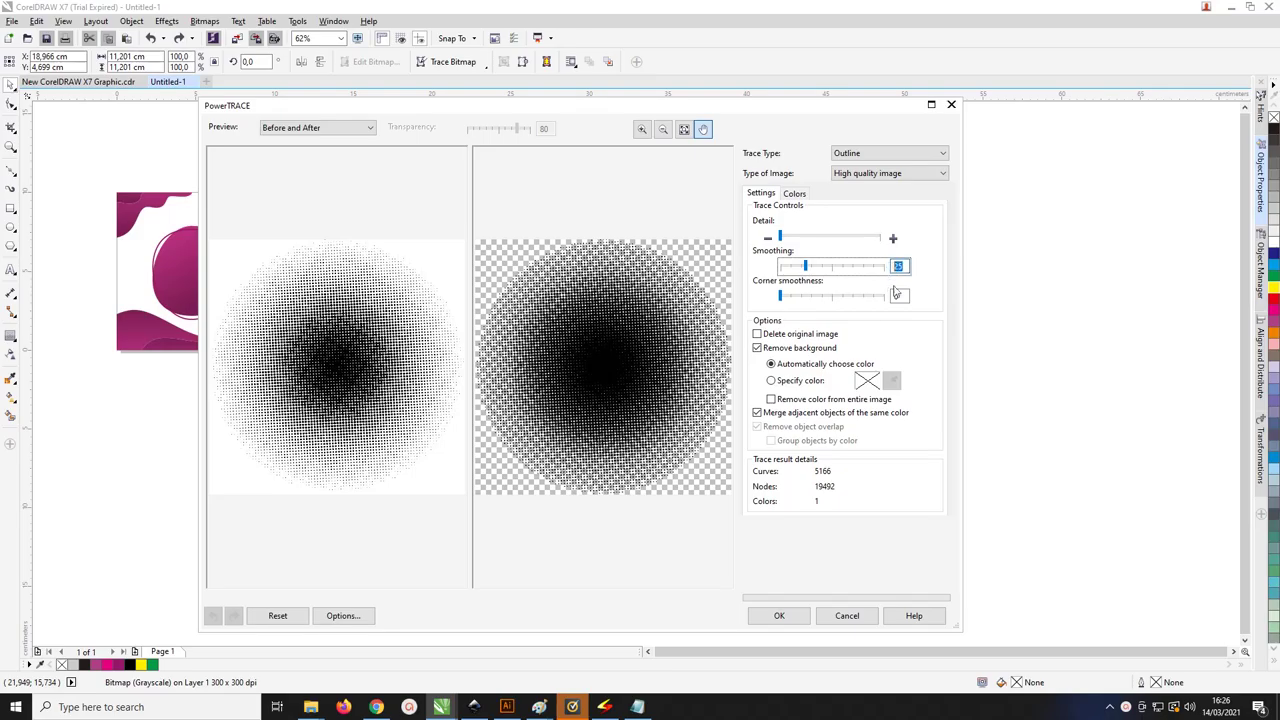
left_click(772, 615)
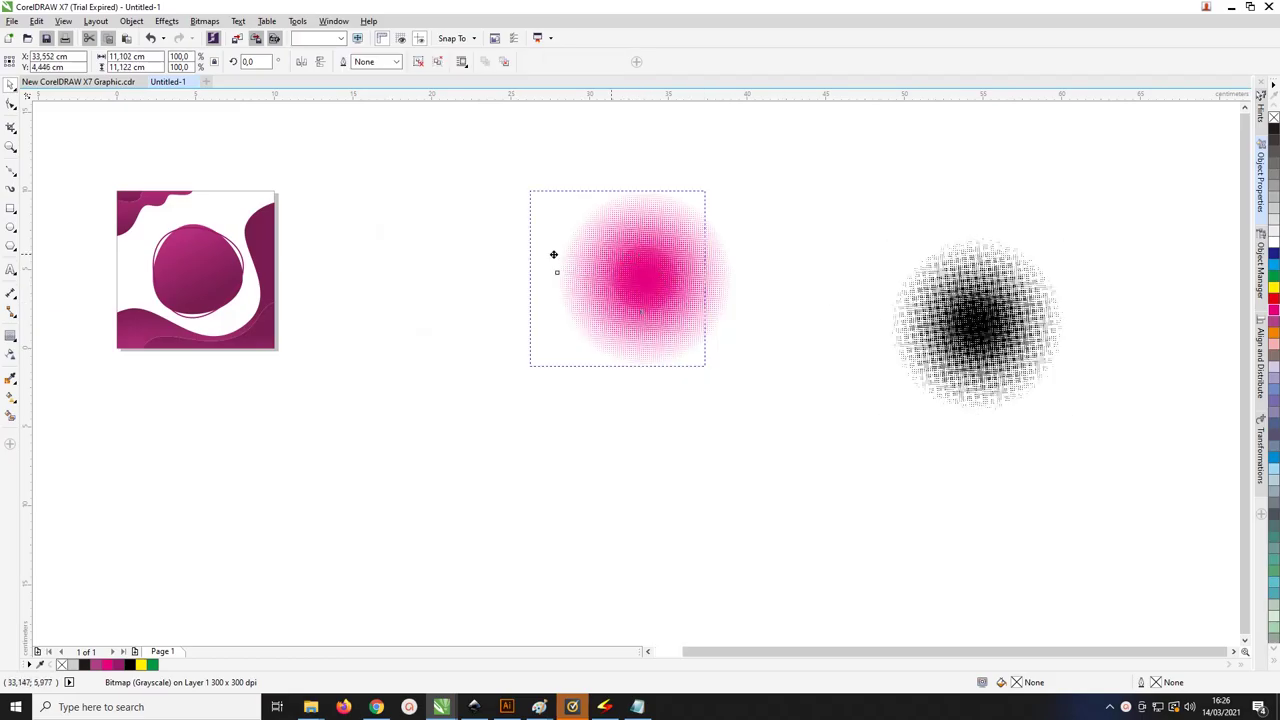
Place the magenta halftone tracing on the layout behind the rounded shape and scale it to about 73.3%
left_click_drag(222, 244, 204, 247)
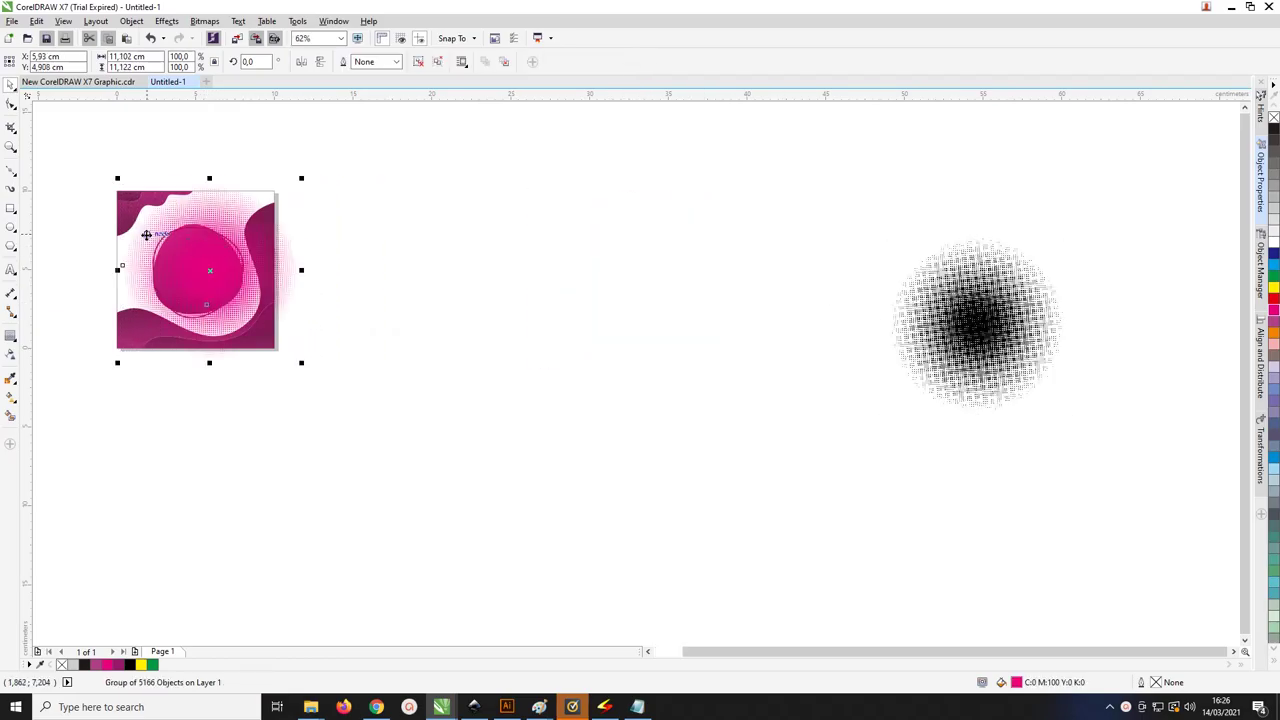
scroll(147, 234, "up", 1)
scroll(445, 219, "up", 1)
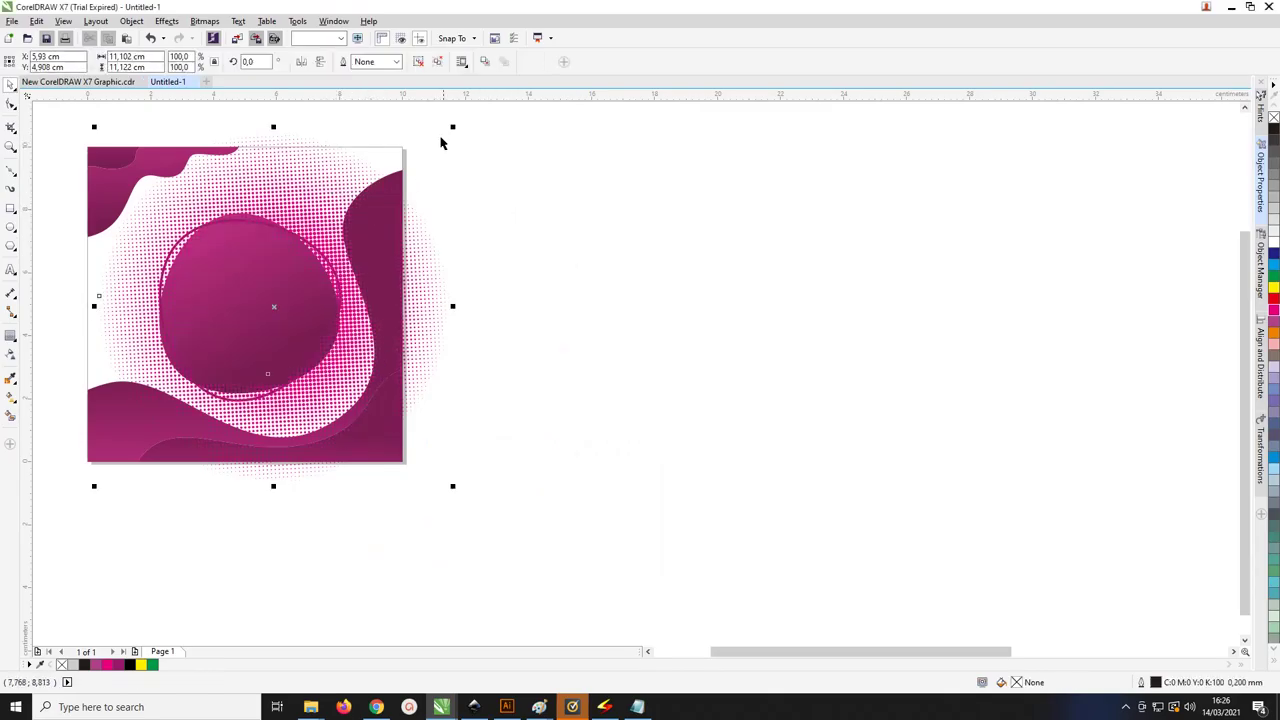
left_click_drag(452, 127, 406, 173)
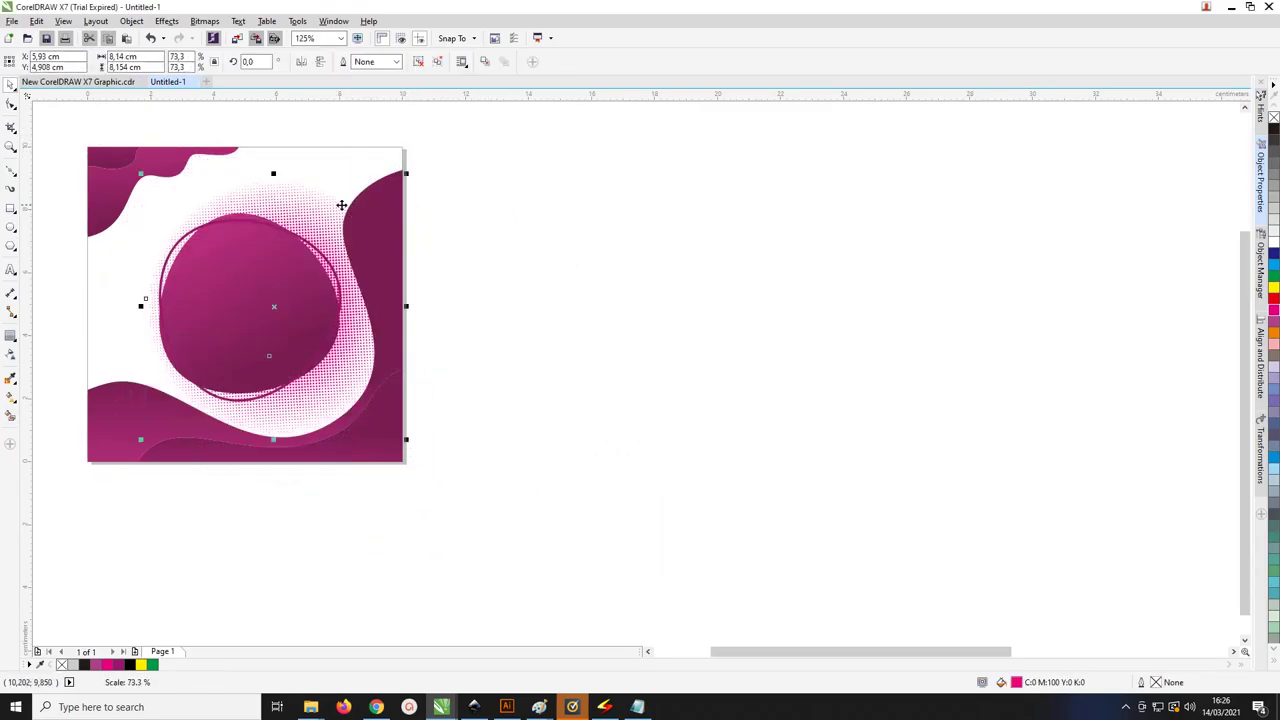
Reposition the halftone tracing so its dots surround the central rounded shape evenly, and deselect it
left_click_drag(283, 198, 241, 198)
left_click(424, 214)
left_click(269, 204)
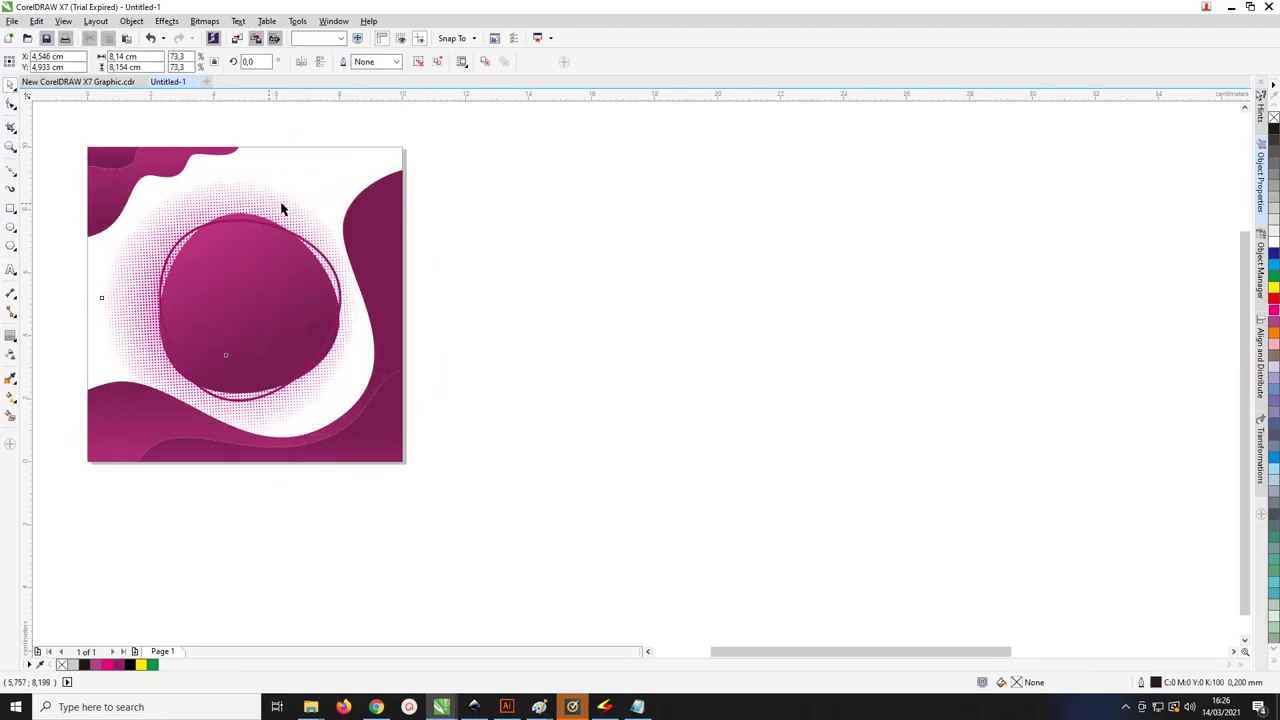
left_click(290, 203)
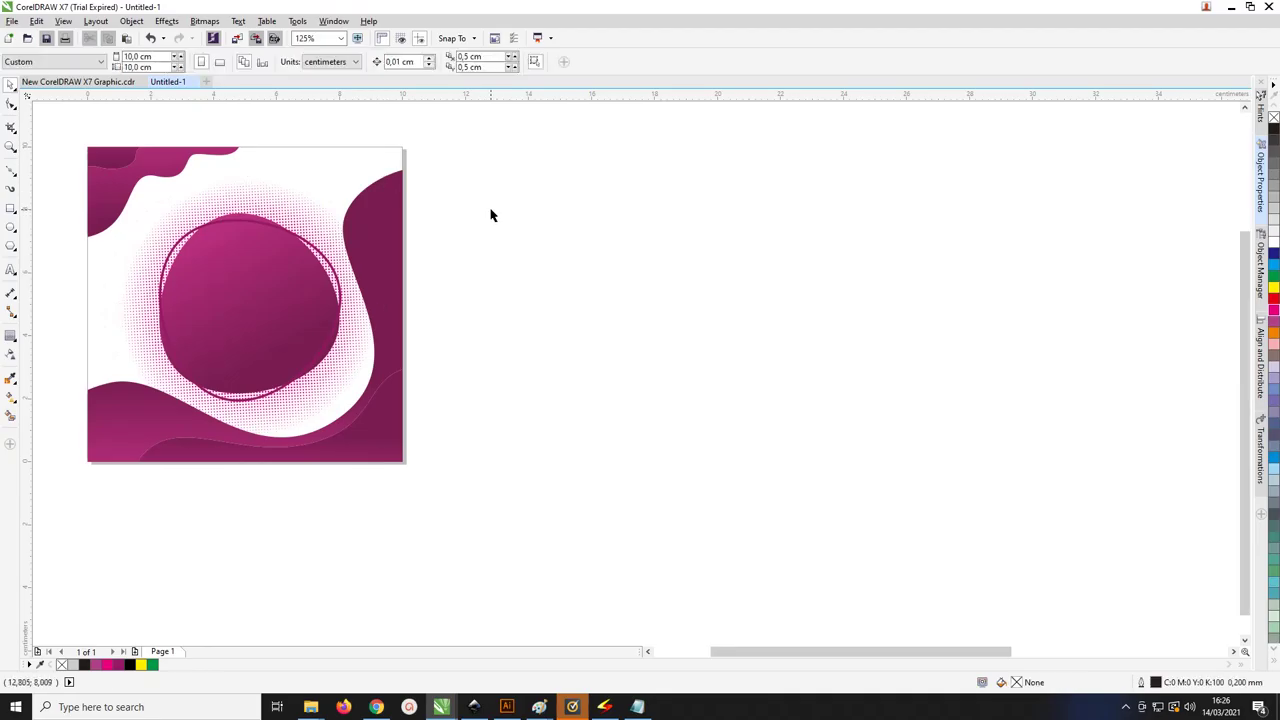
left_click_drag(300, 210, 301, 211)
left_click(485, 260)
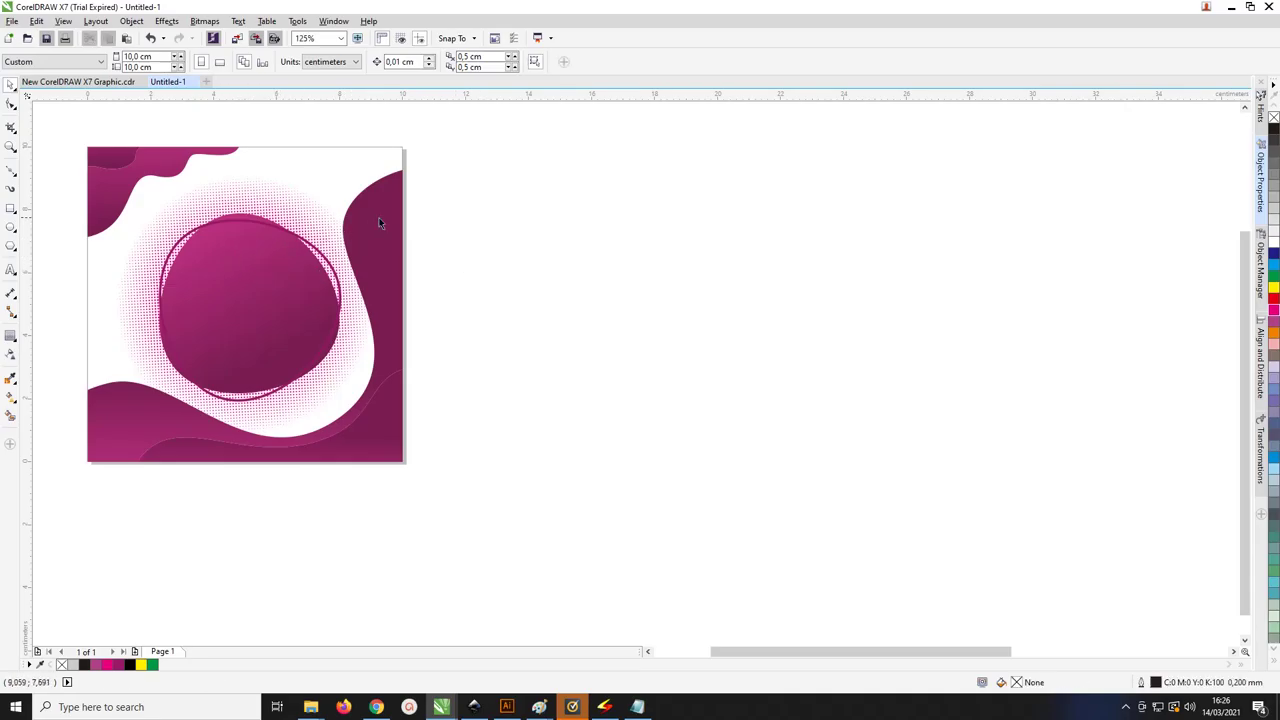
Switch to File Explorer and import the Pictures images logo-2150297_1280 and Model Uji smp into the CorelDRAW document beside the layout
scroll(323, 231, "right", 1)
scroll(322, 236, "down", 1)
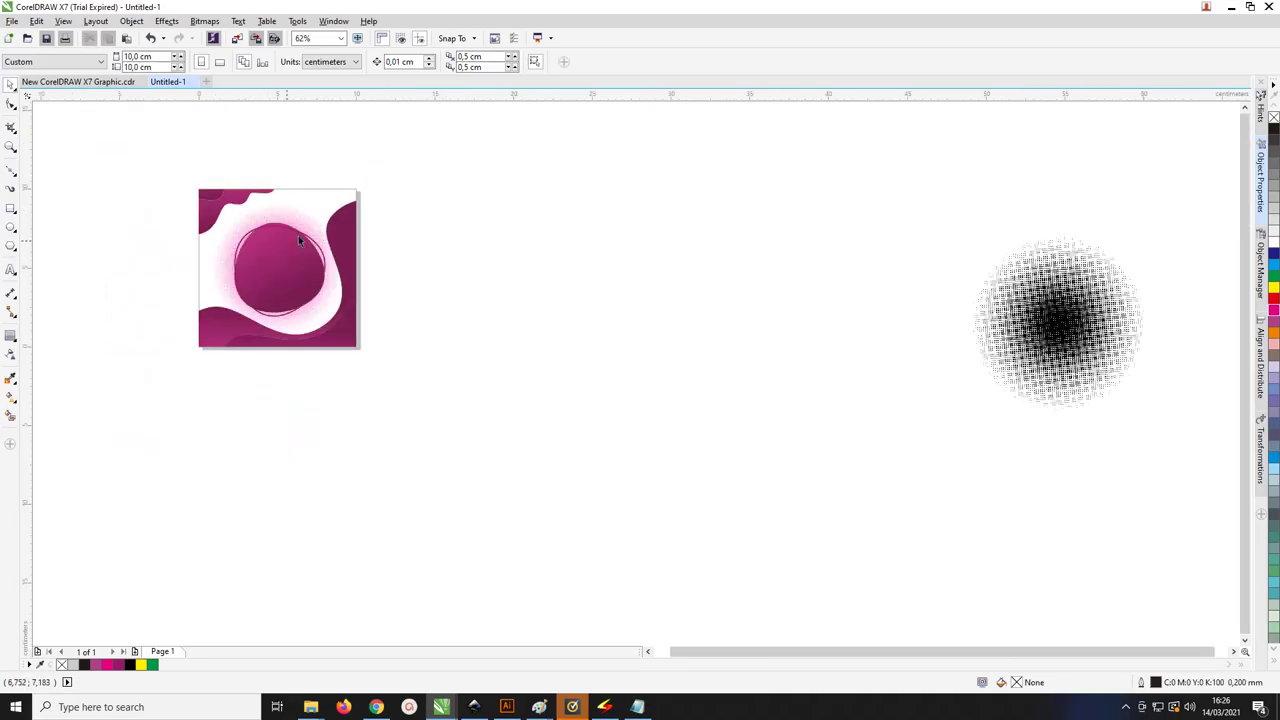
key("z")
left_click_drag(163, 172, 444, 382)
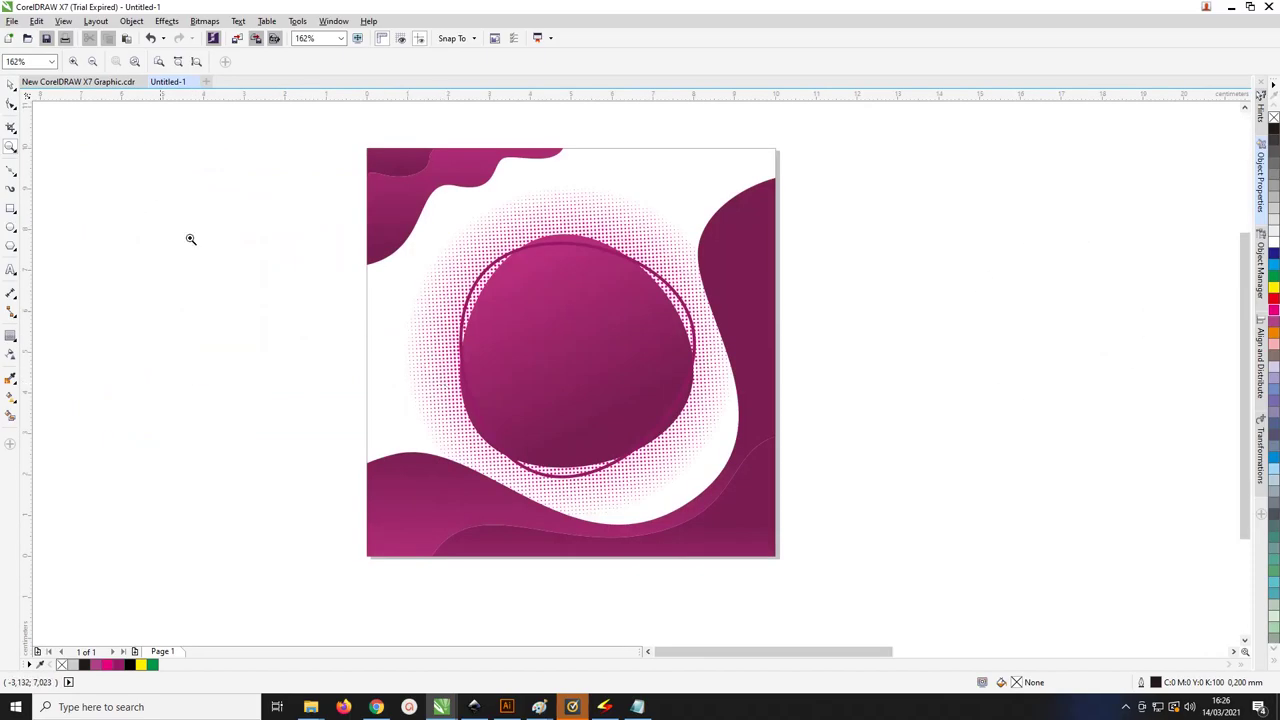
left_click(11, 86)
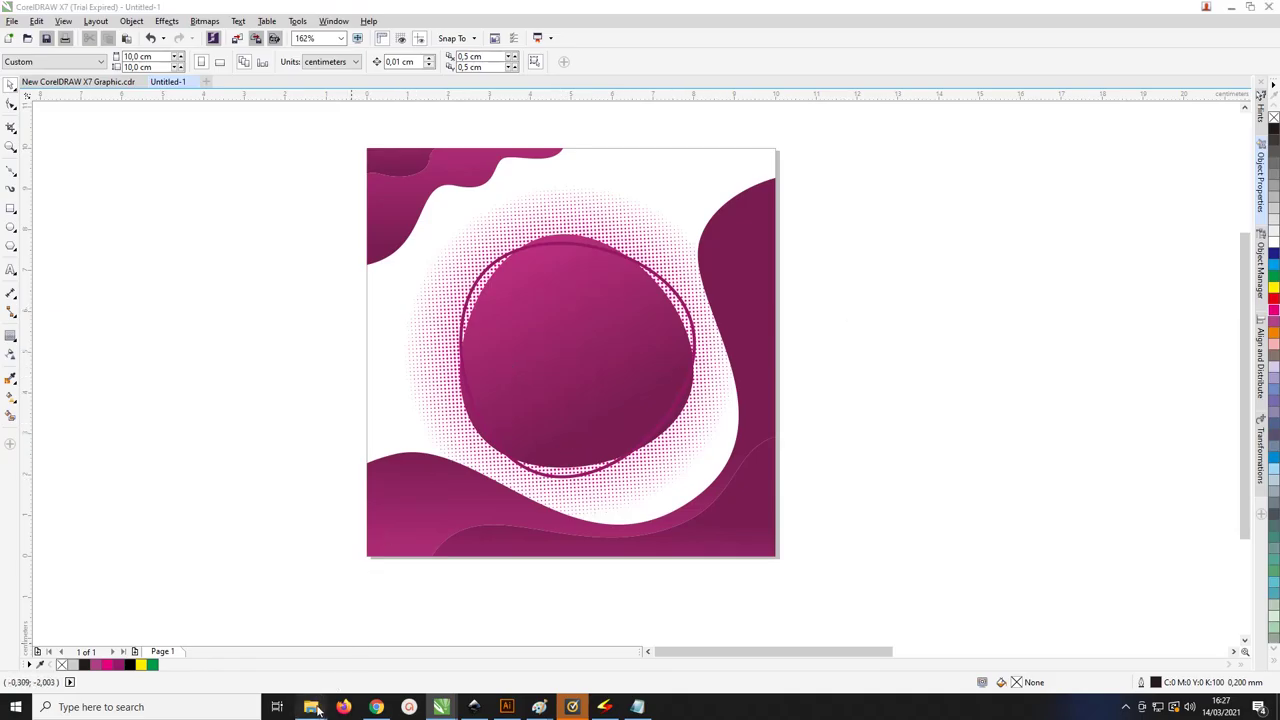
mouse_move(311, 705)
left_click(145, 646)
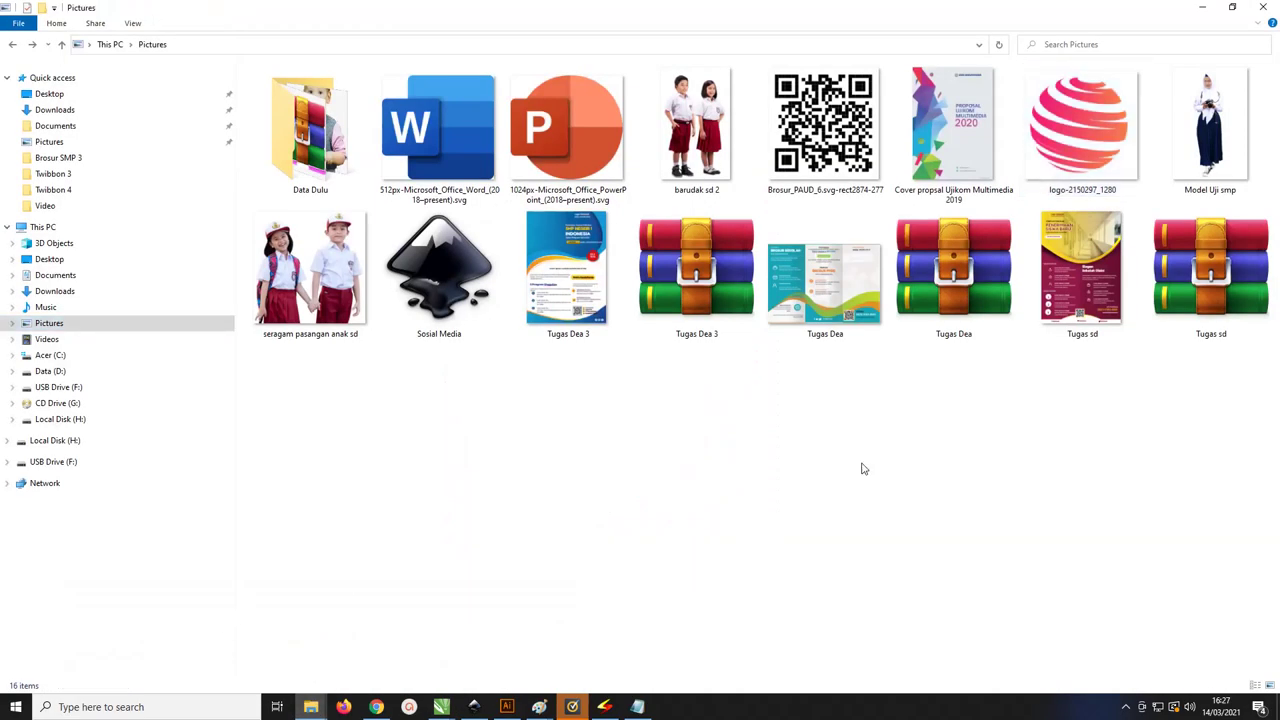
left_click(1214, 120, "ctrl")
left_click_drag(1217, 120, 168, 289)
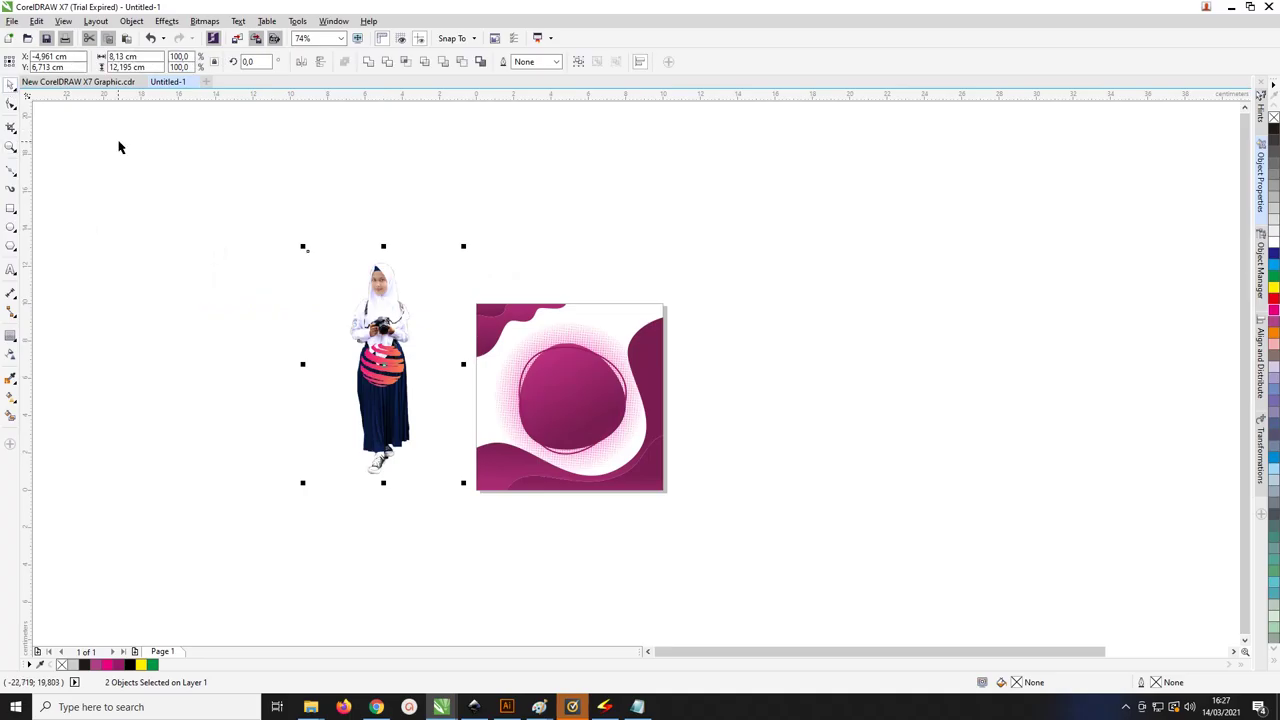
left_click(117, 143)
Move the striped globe logo and the model photo to the right of the layout, scaling the photo to about 5.5 × 8.2 cm
left_click_drag(397, 370, 862, 296)
left_click(430, 338)
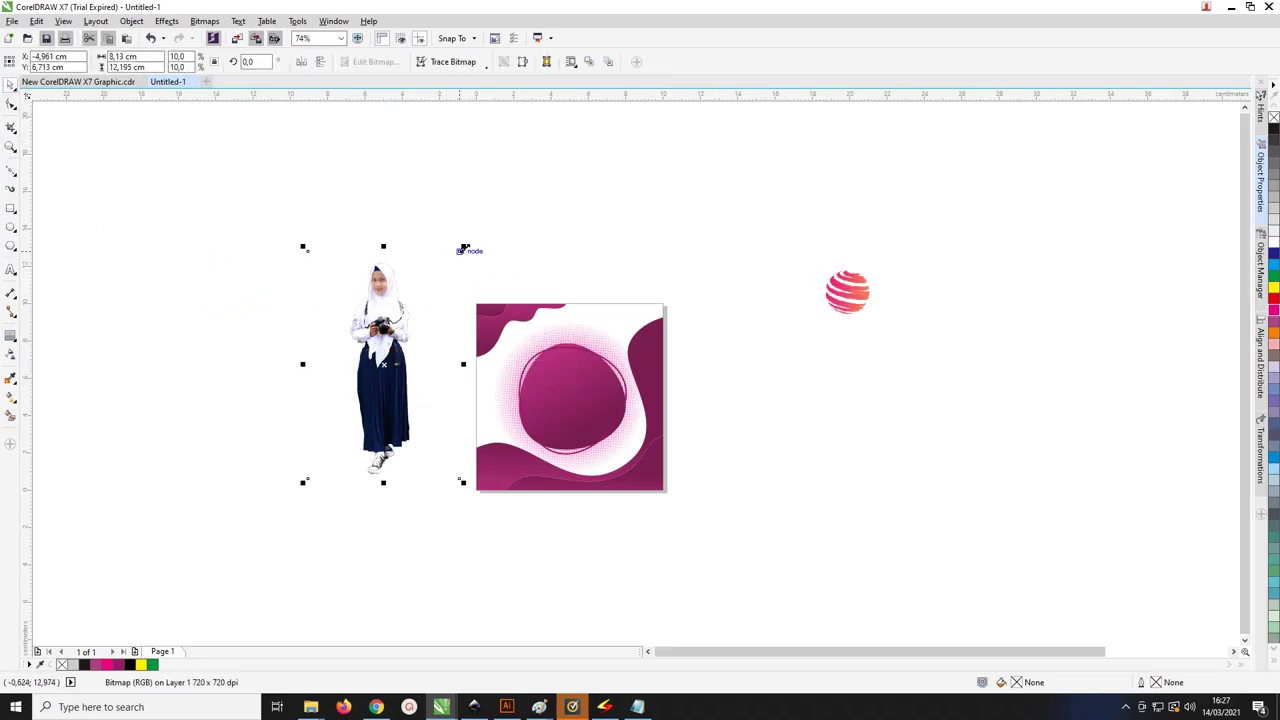
left_click_drag(463, 247, 435, 287)
left_click_drag(371, 344, 791, 401)
left_click(582, 398)
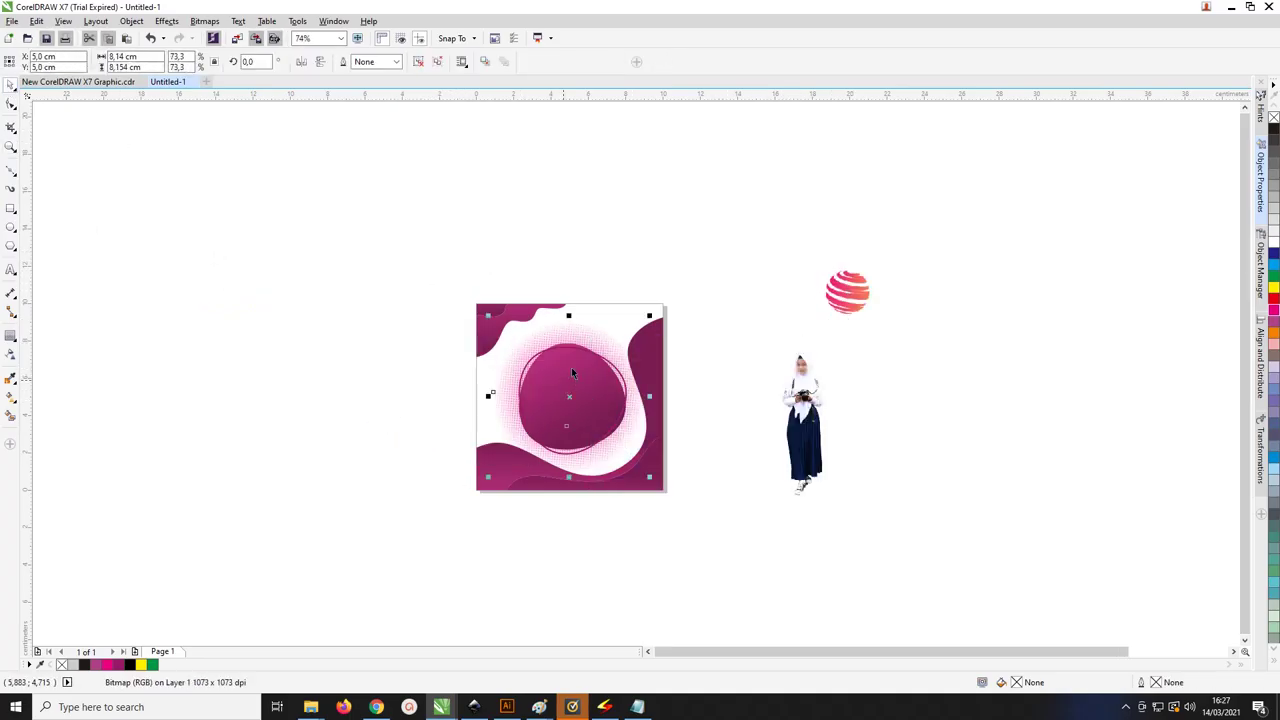
left_click_drag(571, 367, 545, 375)
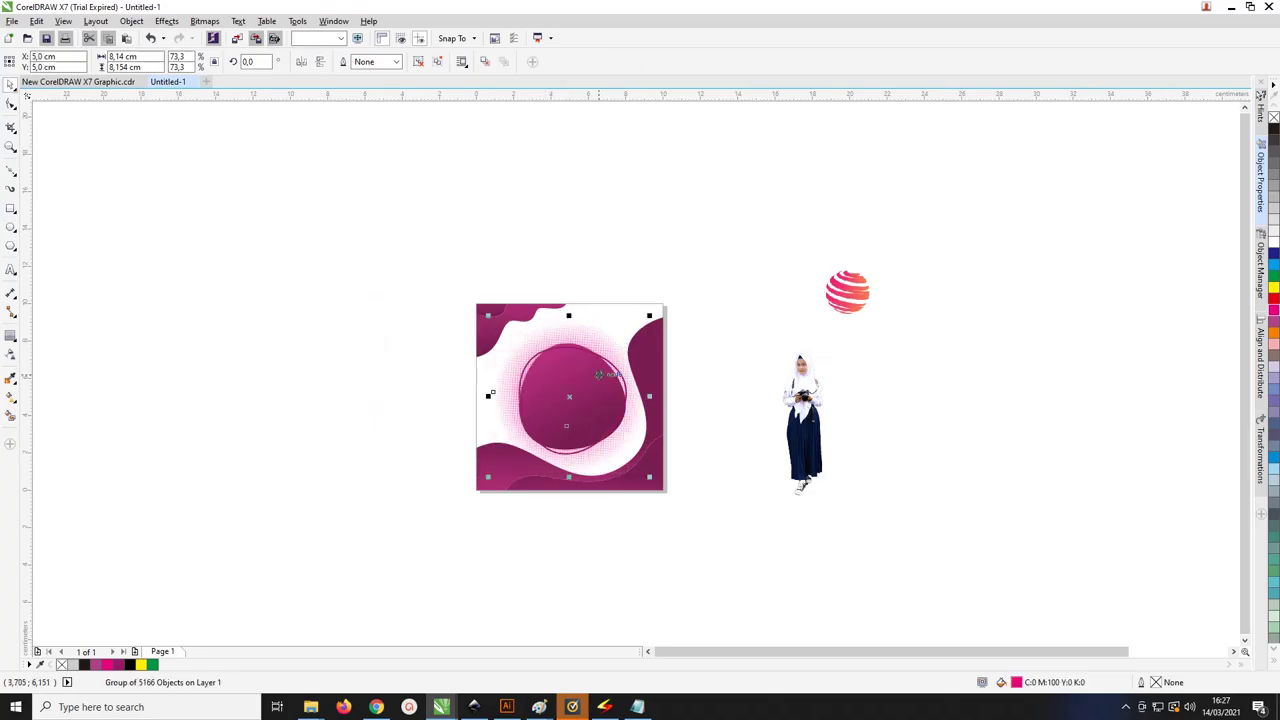
scroll(598, 371, "up", 3)
left_click(802, 330)
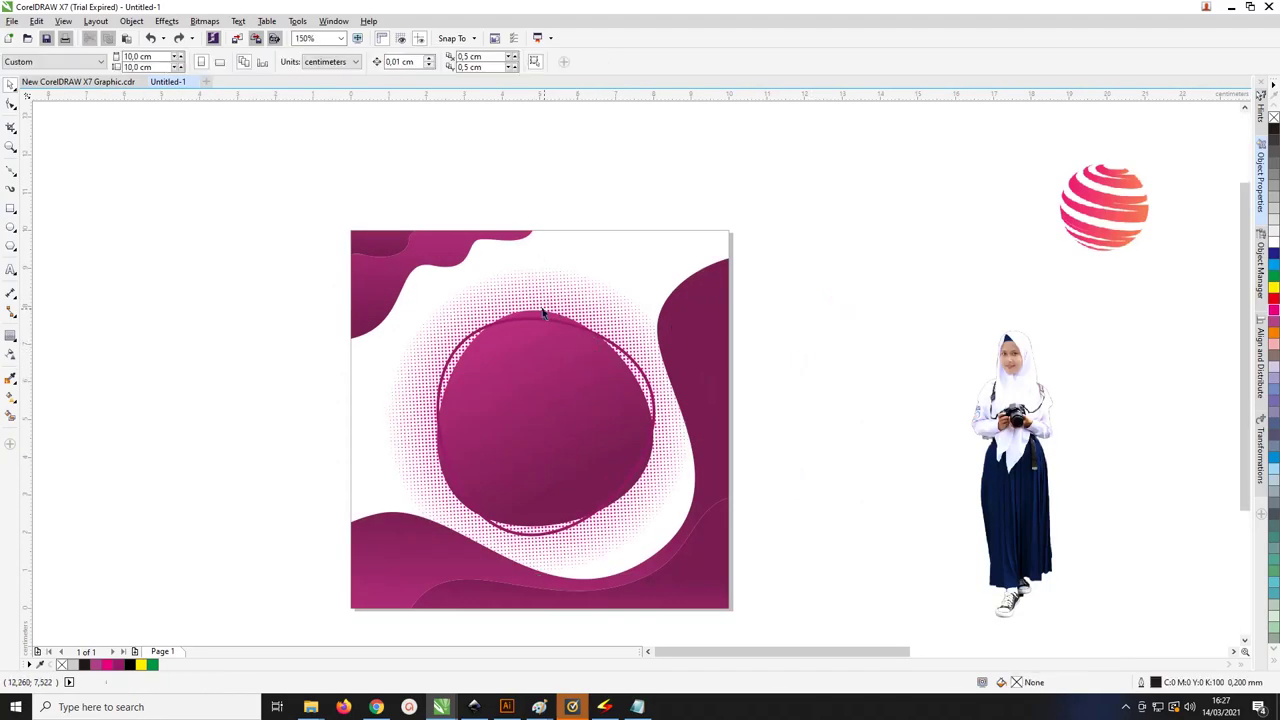
left_click_drag(539, 312, 514, 298)
key("ctrl+z")
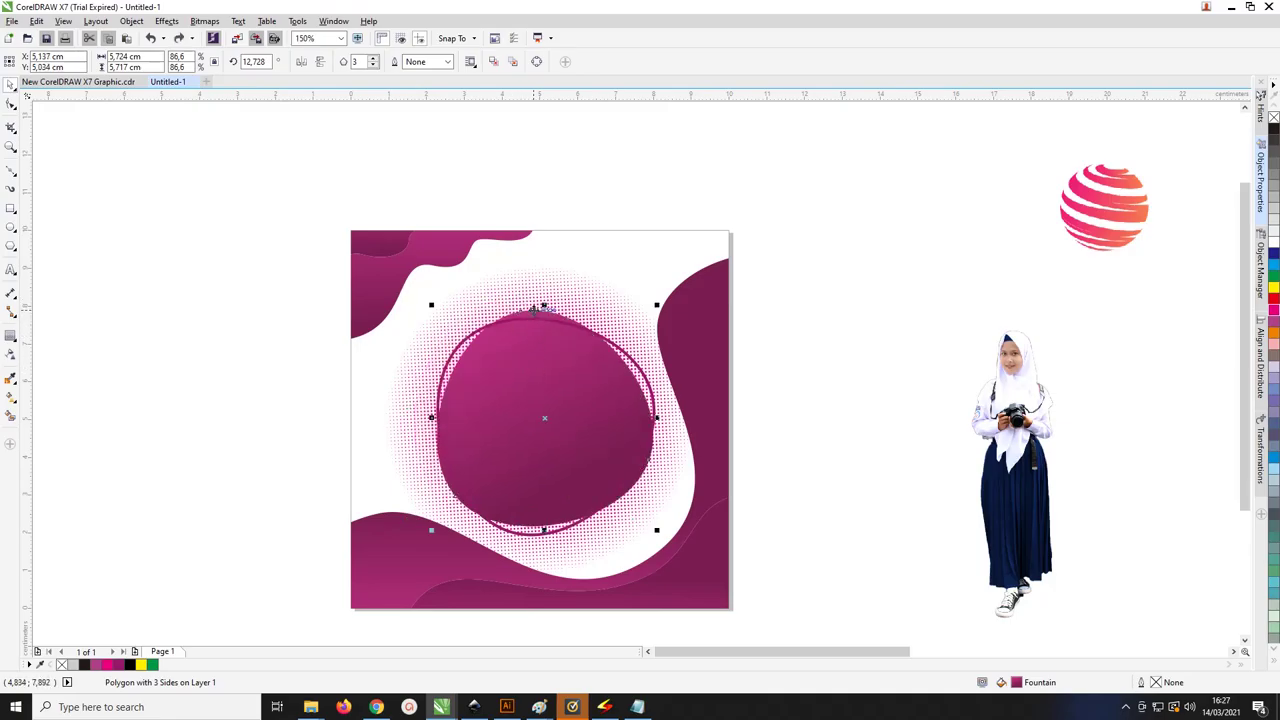
Place a copy of the central rounded shape 0.5 cm up and to the right of the original and fill it with white
left_click_drag(535, 310, 554, 291)
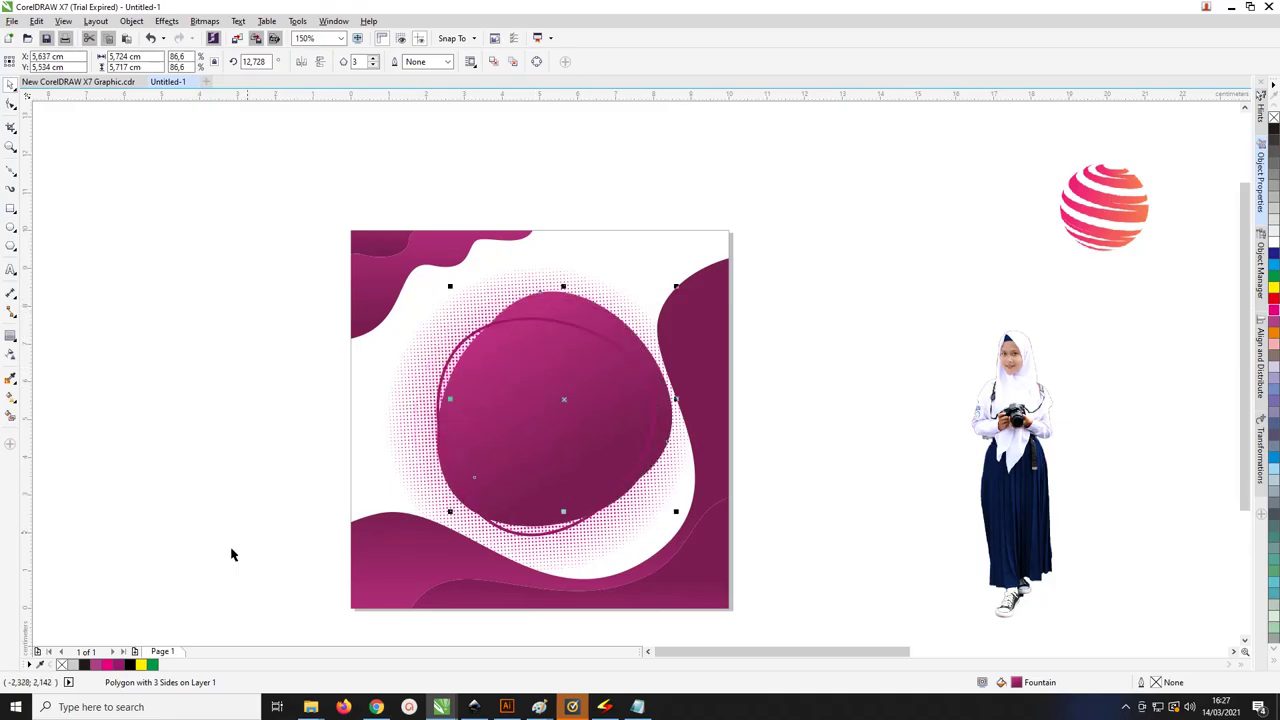
left_click(1273, 241)
left_click(829, 294)
Move the model photo closer to the layout and try to PowerClip it inside the central artwork
left_click_drag(986, 419, 840, 384)
right_click(865, 366)
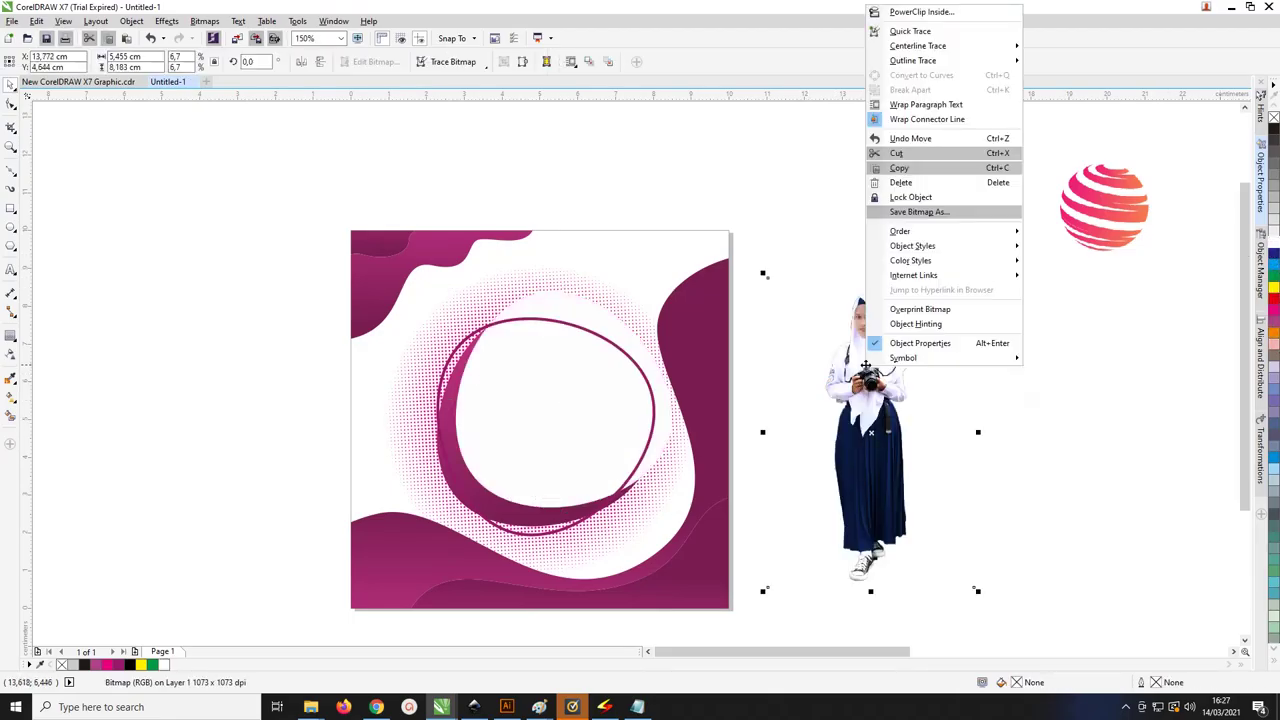
left_click(919, 12)
left_click(515, 357)
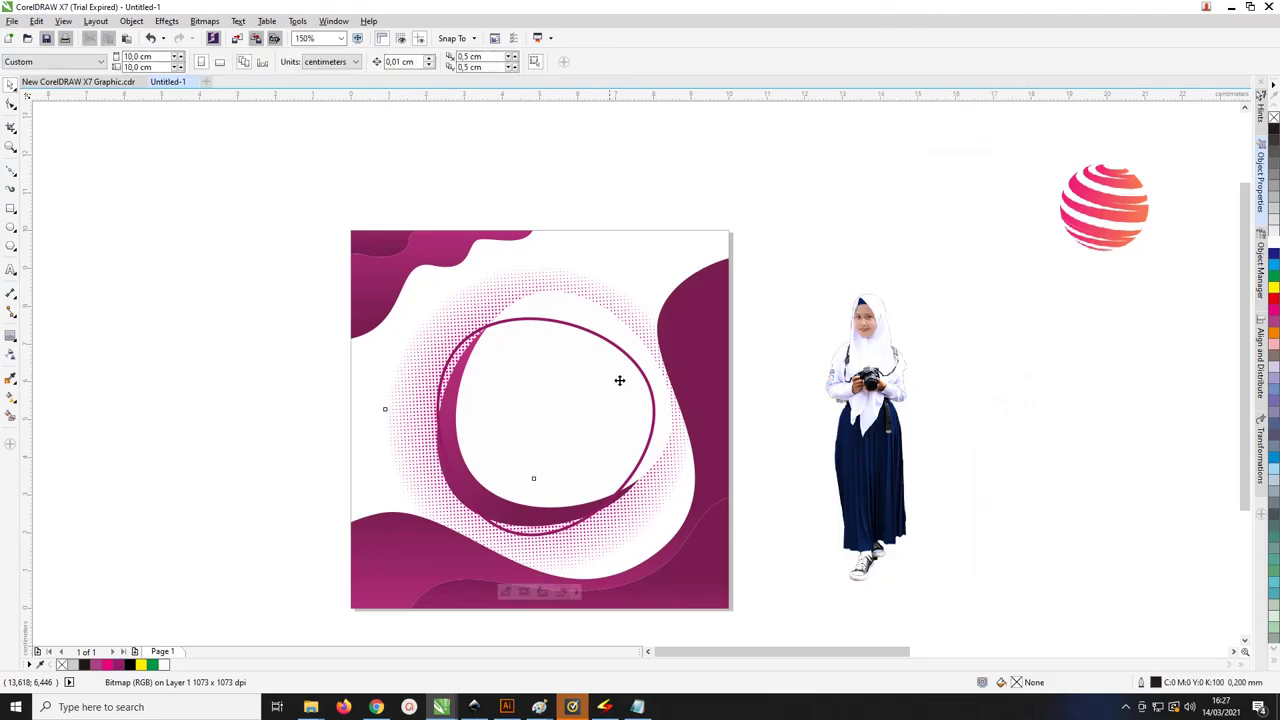
left_click(954, 354)
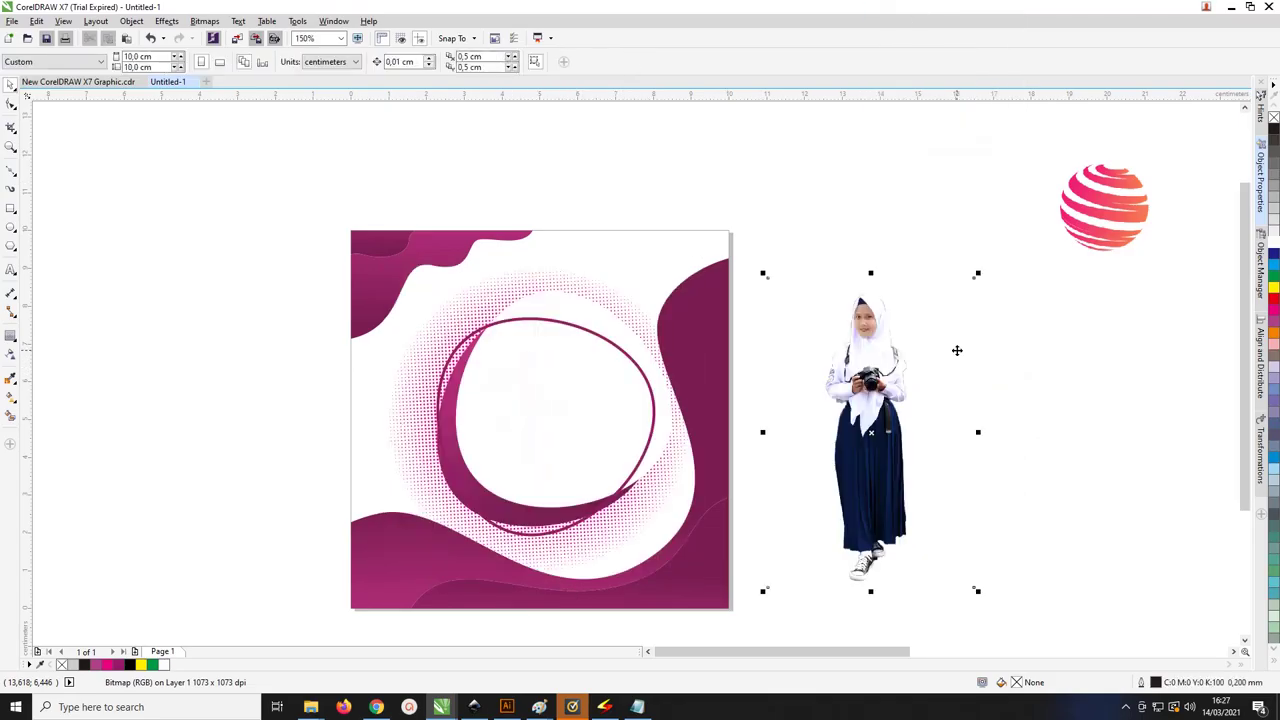
PowerClip the model photo inside the white copy of the central rounded shape
left_click(846, 240)
left_click(871, 302)
right_click(871, 302)
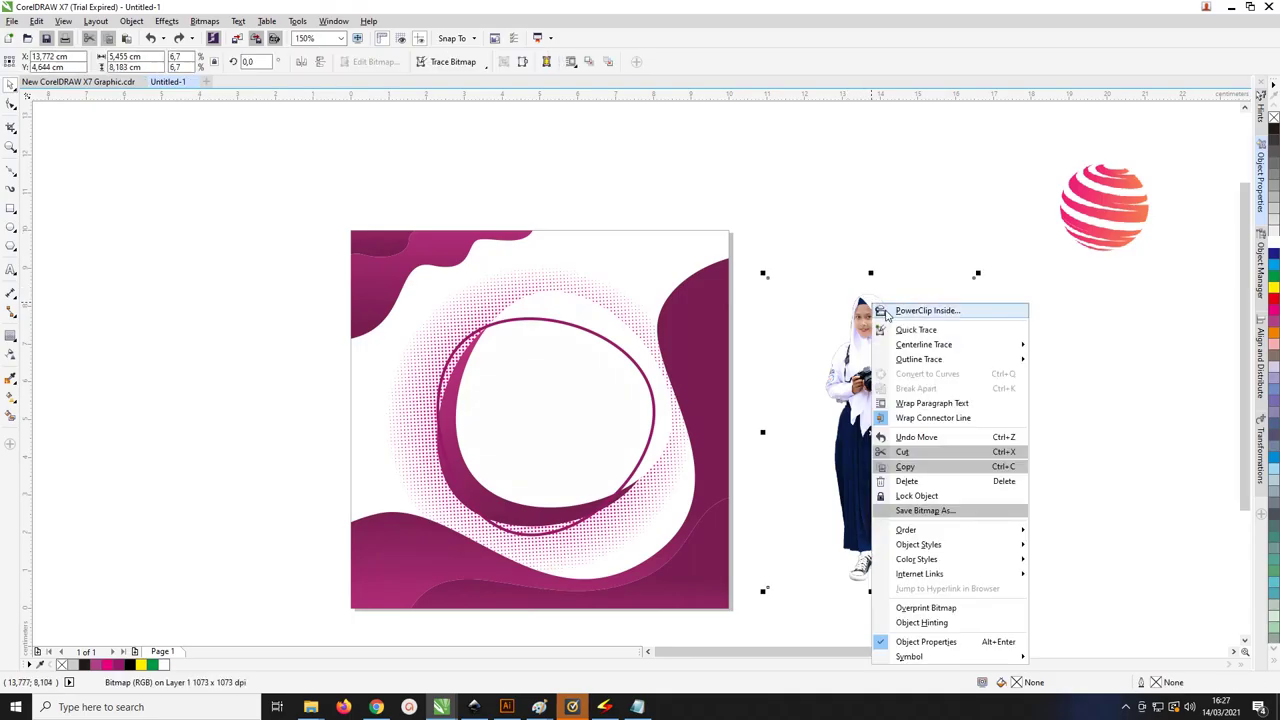
left_click(887, 313)
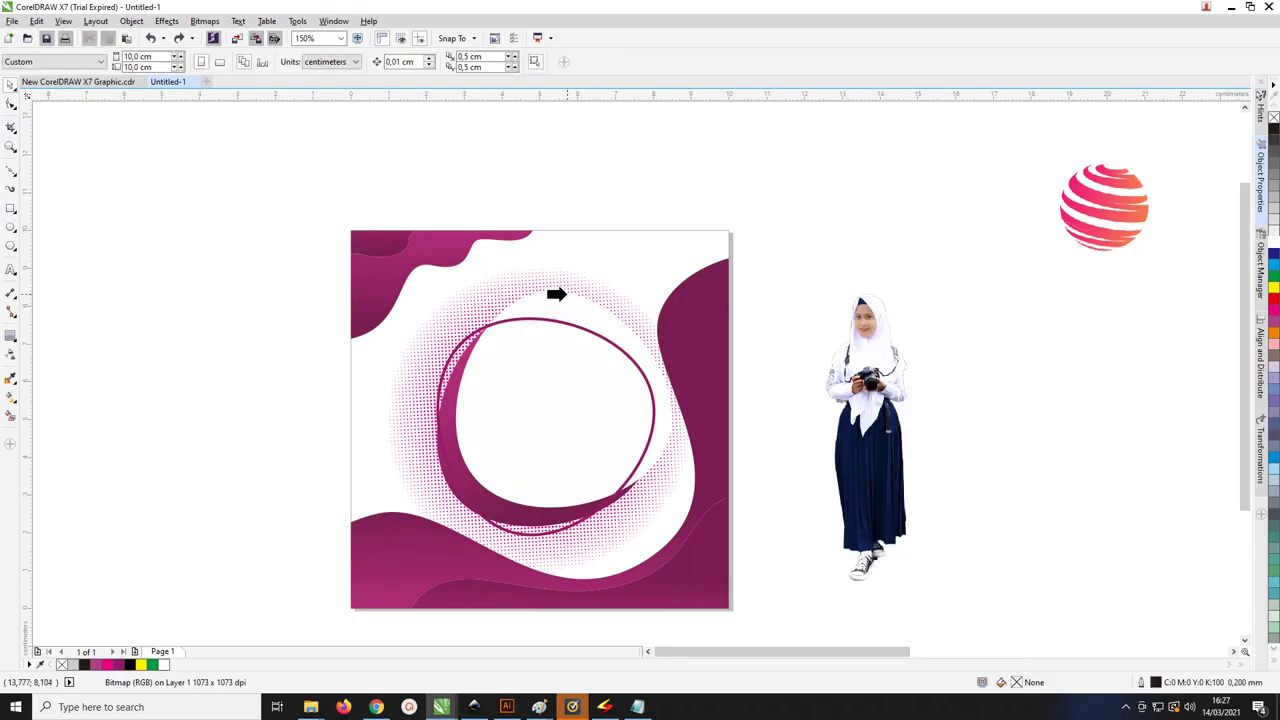
left_click(560, 302)
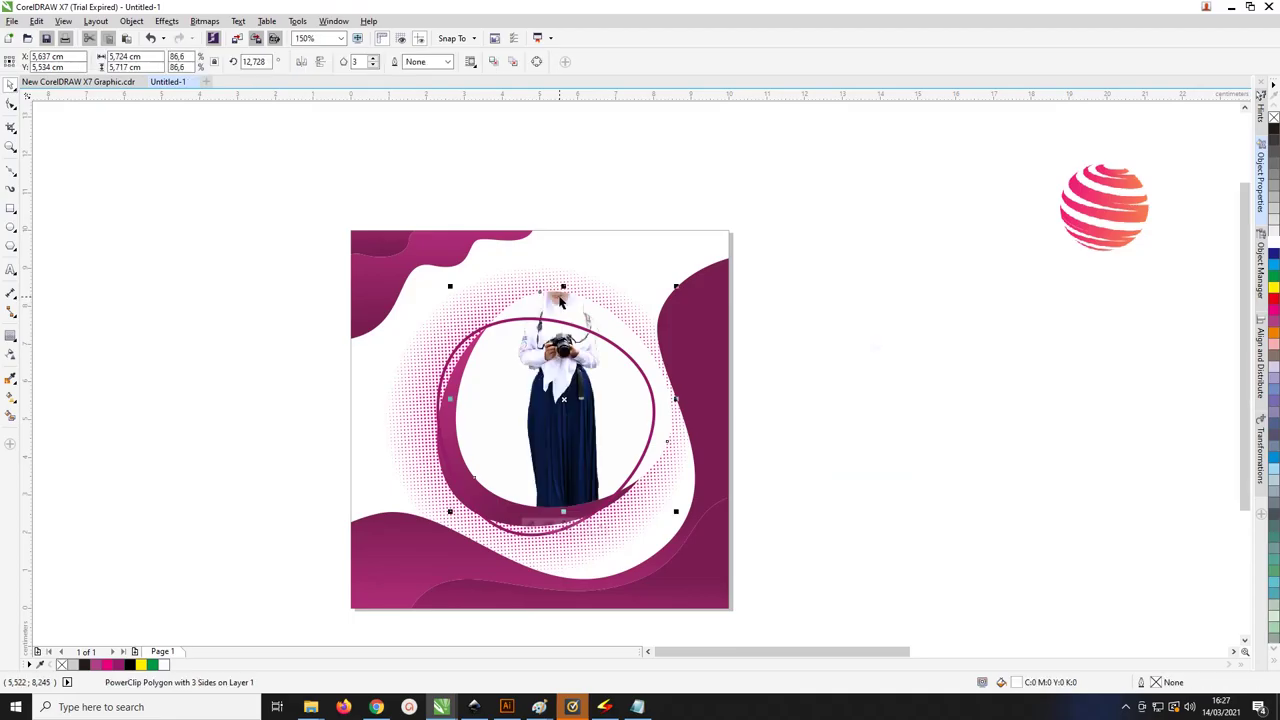
Edit the PowerClip contents, enlarging the photo to about 10.5 × 15.7 cm and positioning the model's head and upper body over the frame
right_click(562, 290)
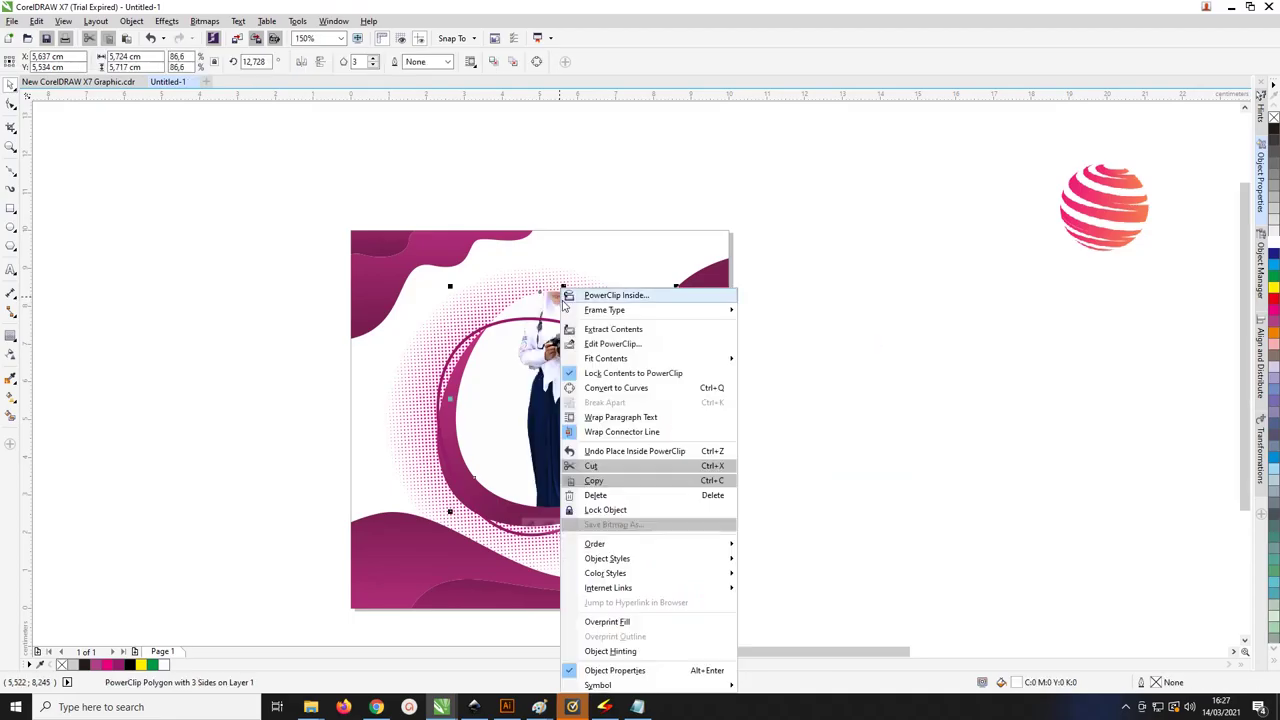
left_click(610, 344)
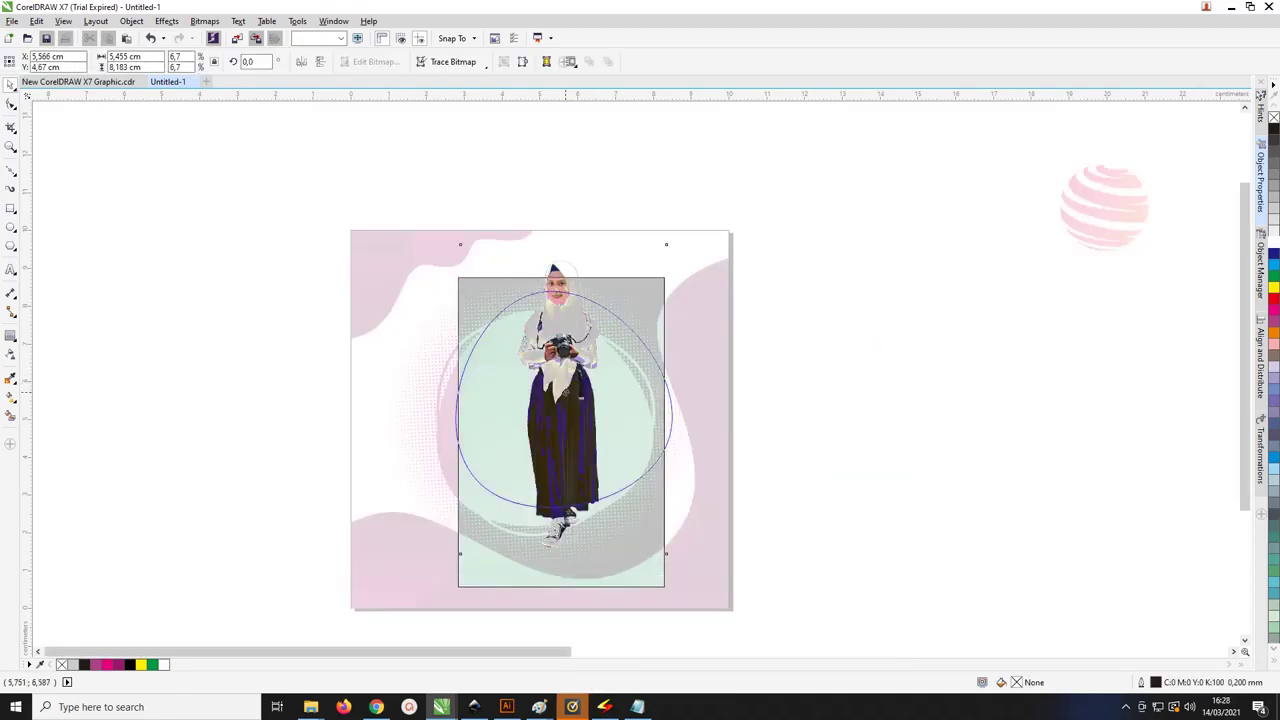
left_click_drag(565, 394, 567, 448)
scroll(567, 438, "down", 1)
left_click_drag(617, 541, 666, 611)
left_click_drag(514, 611, 485, 613)
left_click_drag(600, 523, 591, 488)
left_click_drag(661, 578, 686, 604)
left_click_drag(580, 489, 559, 478)
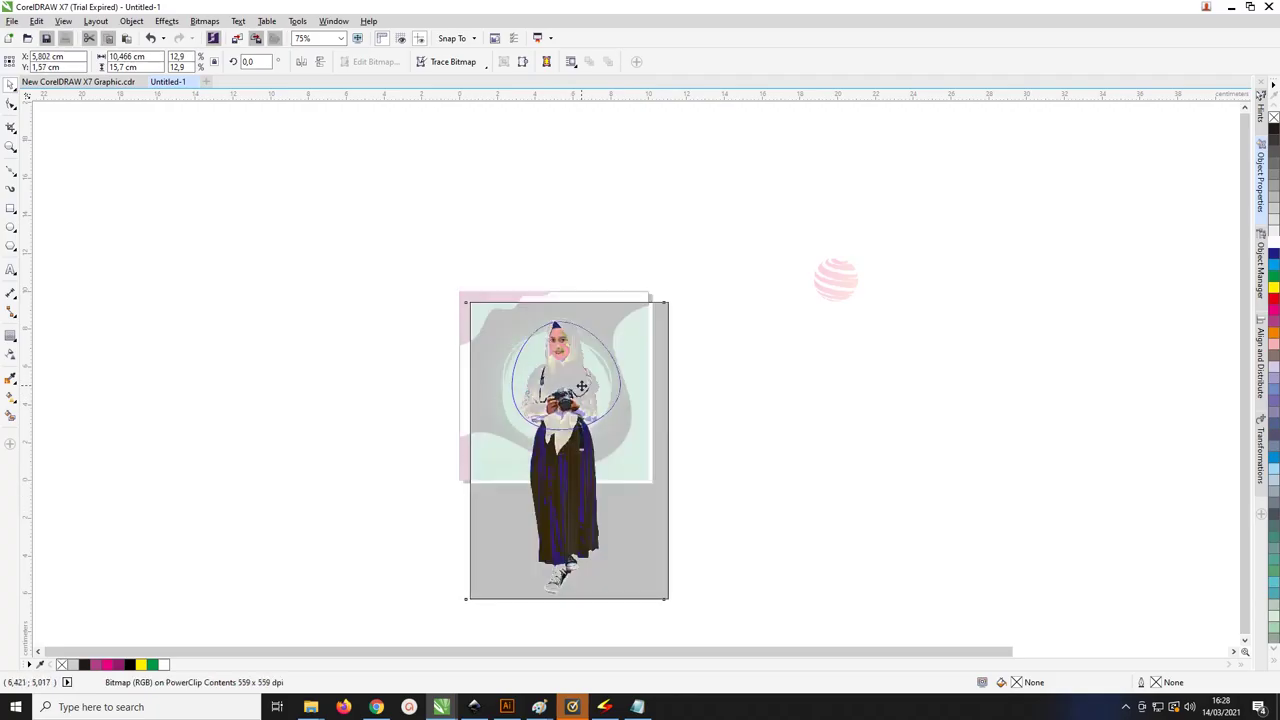
scroll(574, 353, "up", 2)
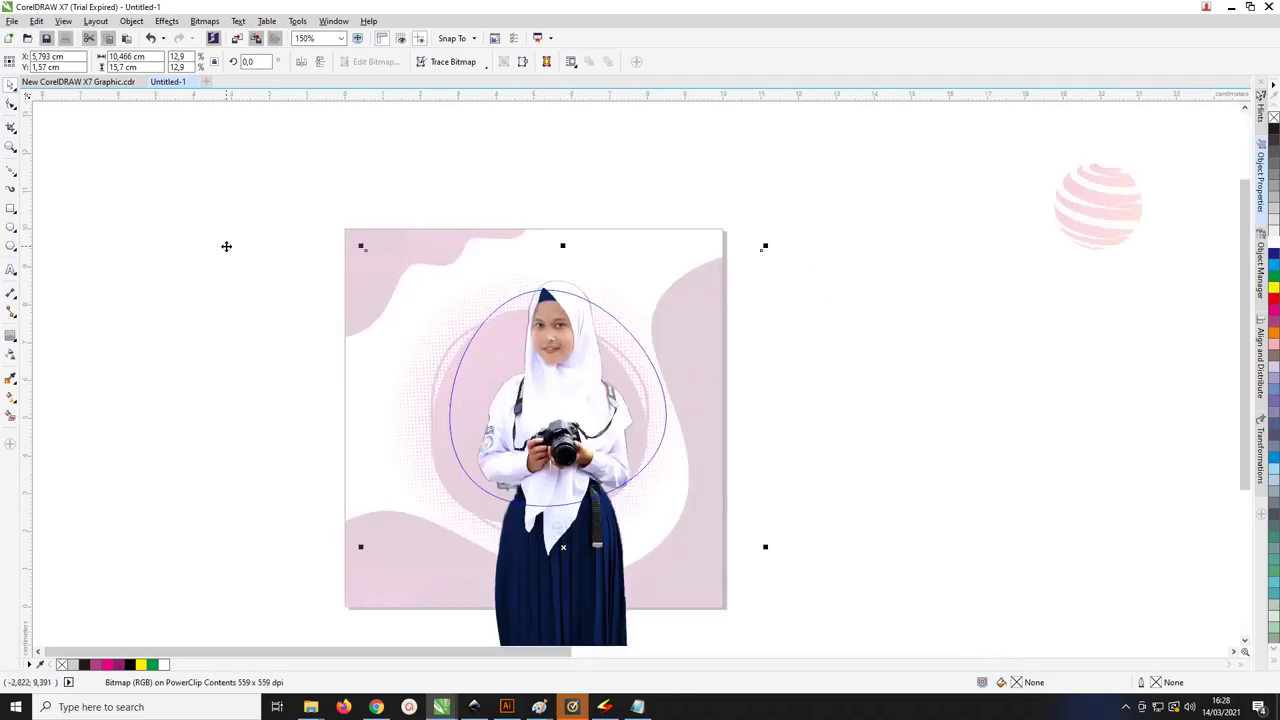
left_click(226, 246, "ctrl")
Try to raise the top node of the photo frame above the model's head with the Shape tool
left_click(10, 104)
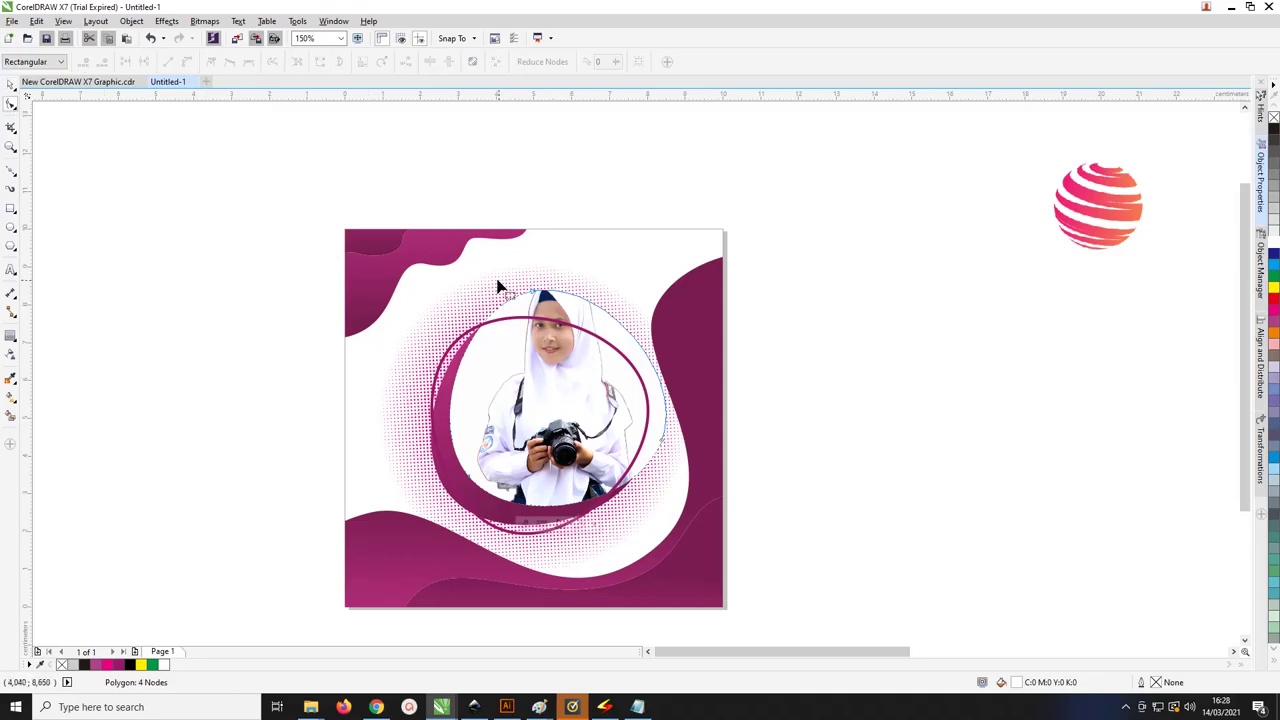
left_click(534, 293)
left_click_drag(540, 300, 535, 283)
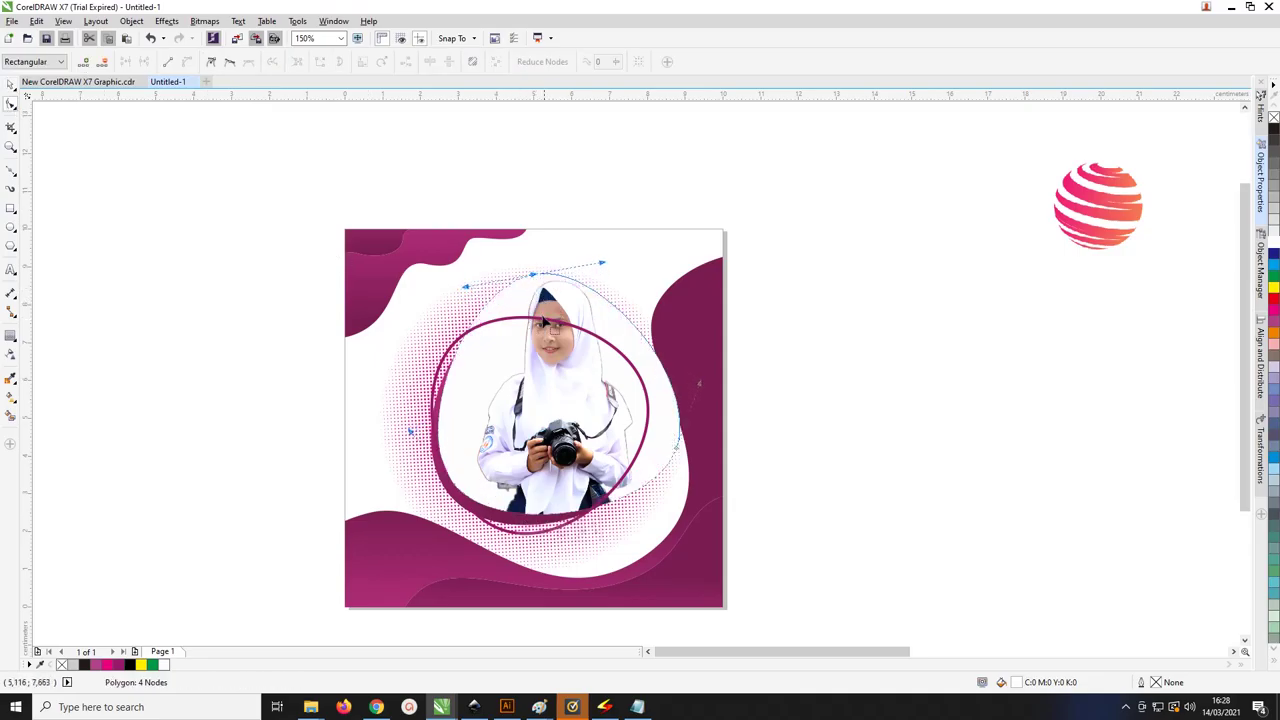
key("ctrl+z")
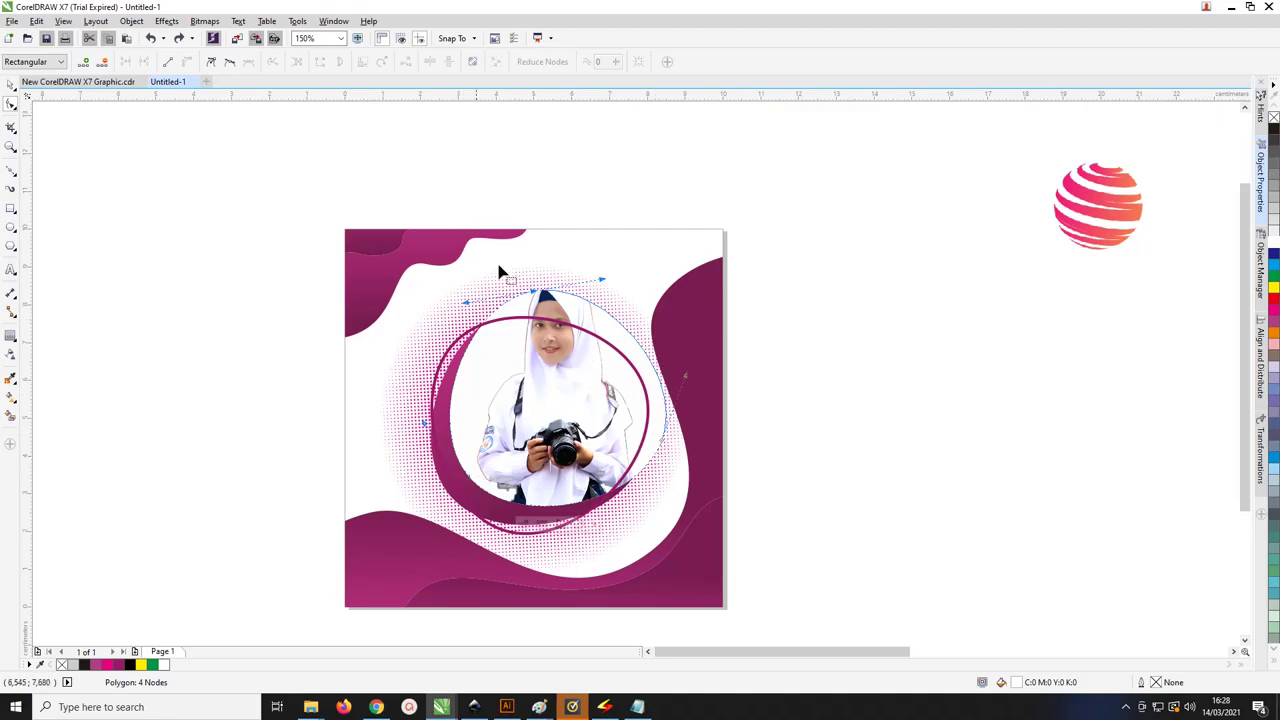
Reshape the photo frame as curves with its top node raised above the model's headscarf, and remove its white fill
left_click(128, 22)
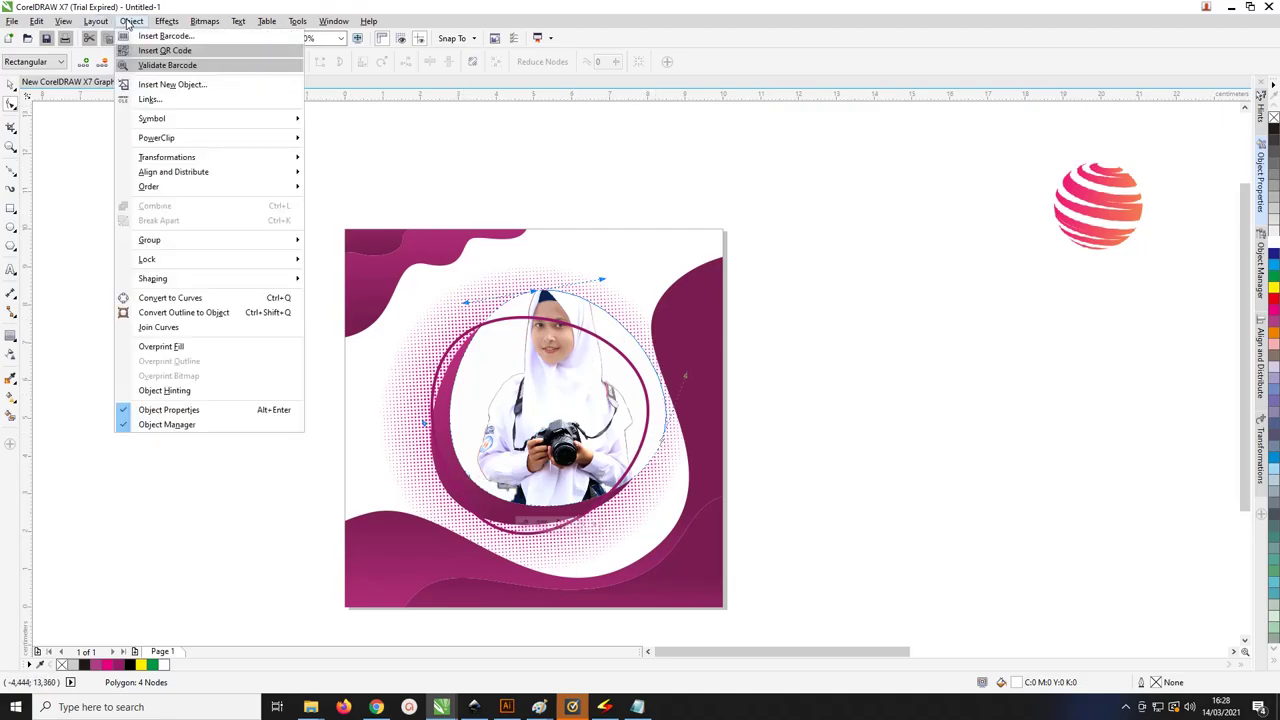
left_click(185, 298)
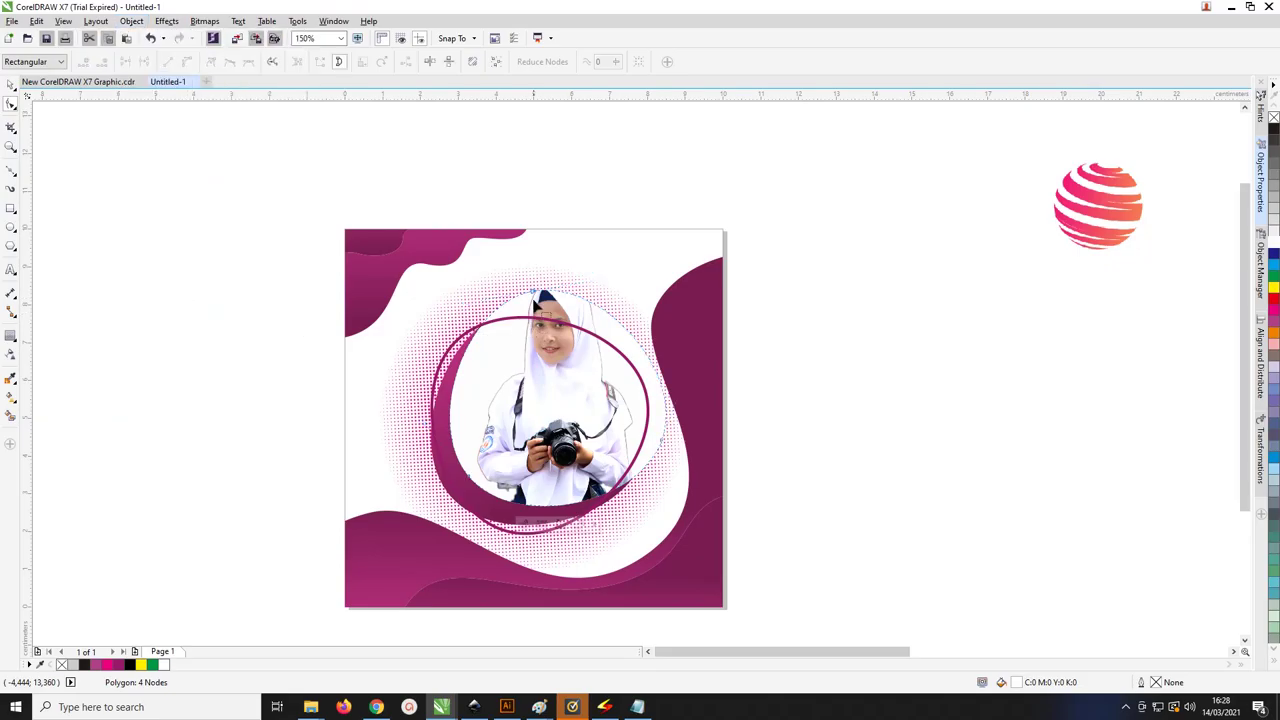
left_click_drag(533, 291, 536, 267)
left_click(1273, 117)
left_click(10, 85)
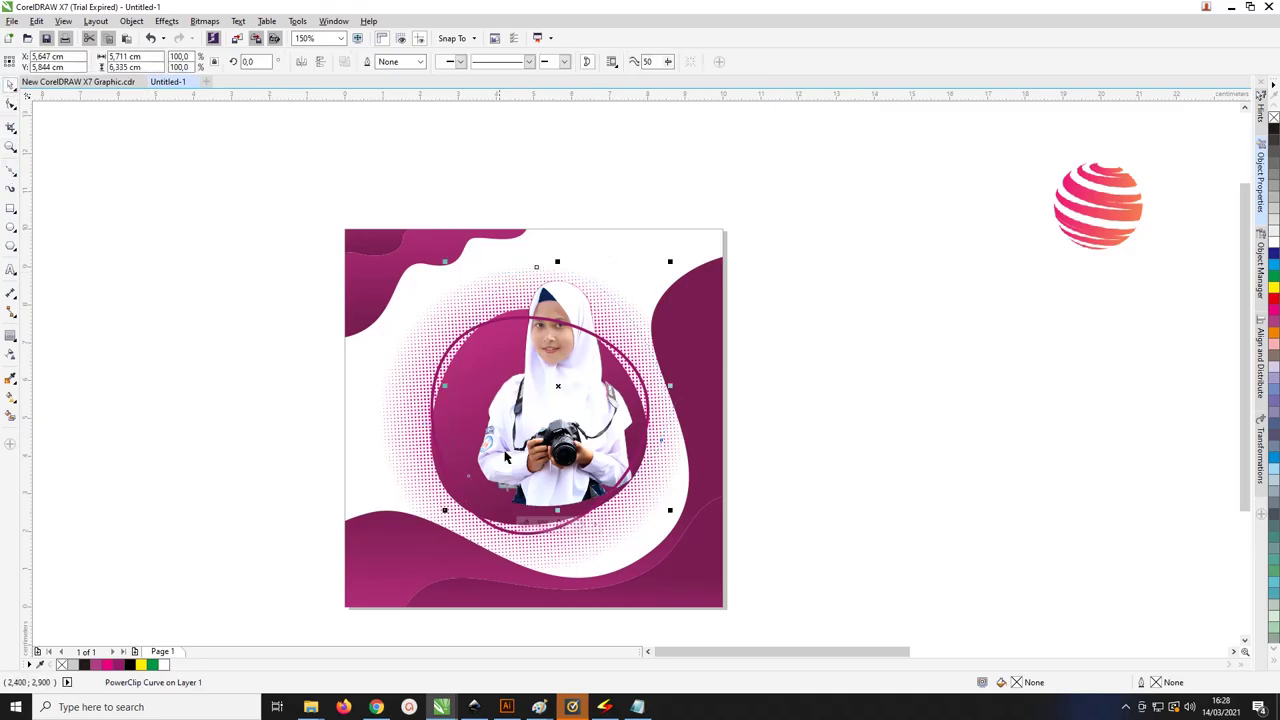
Move the clipped photo down and left onto the purple rounded shape, centred at about X 5.13, Y 5.35 cm, and deselect it
left_click(543, 386)
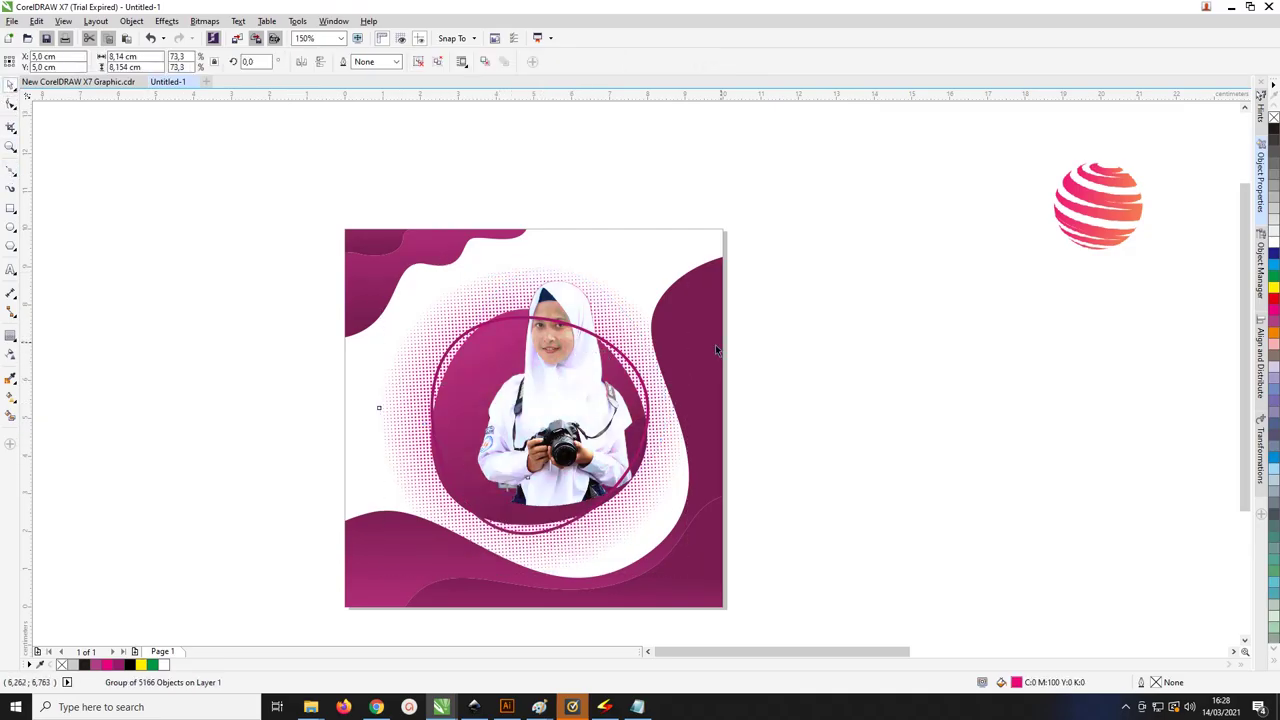
left_click(797, 320)
left_click(547, 312)
left_click_drag(547, 312, 598, 317)
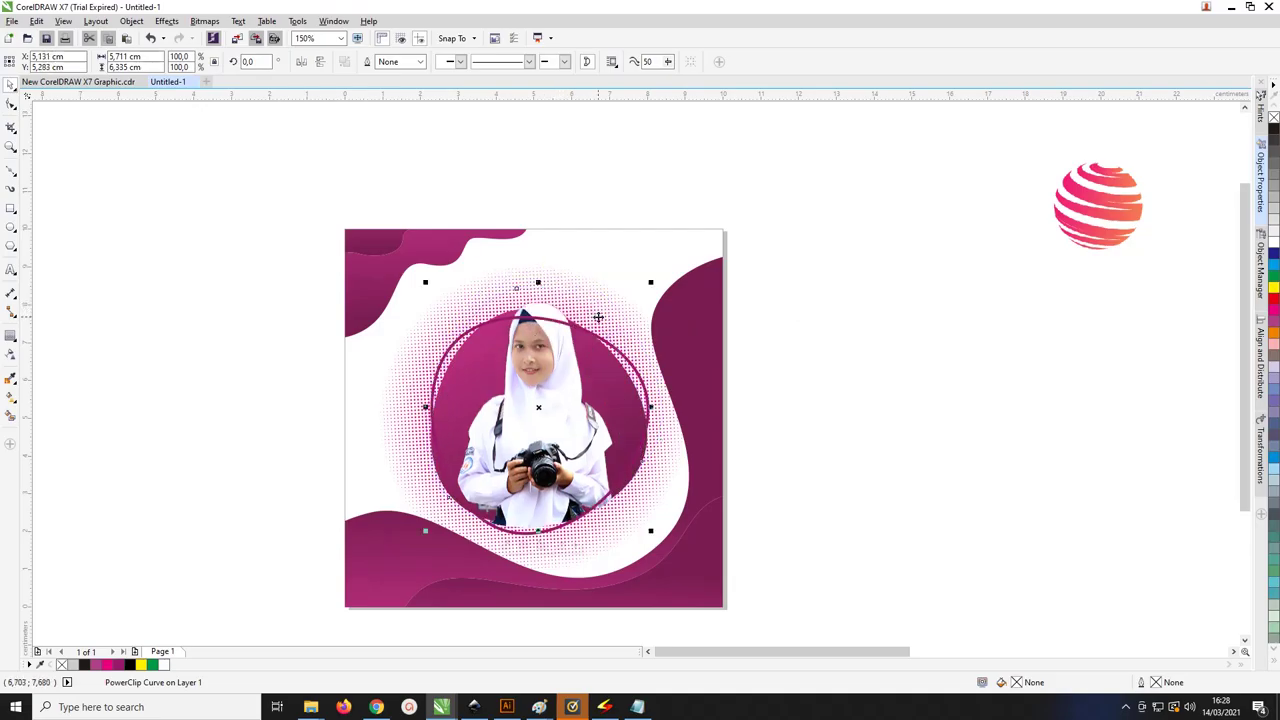
key("Up")
key("Up")
key("Up")
key("Up")
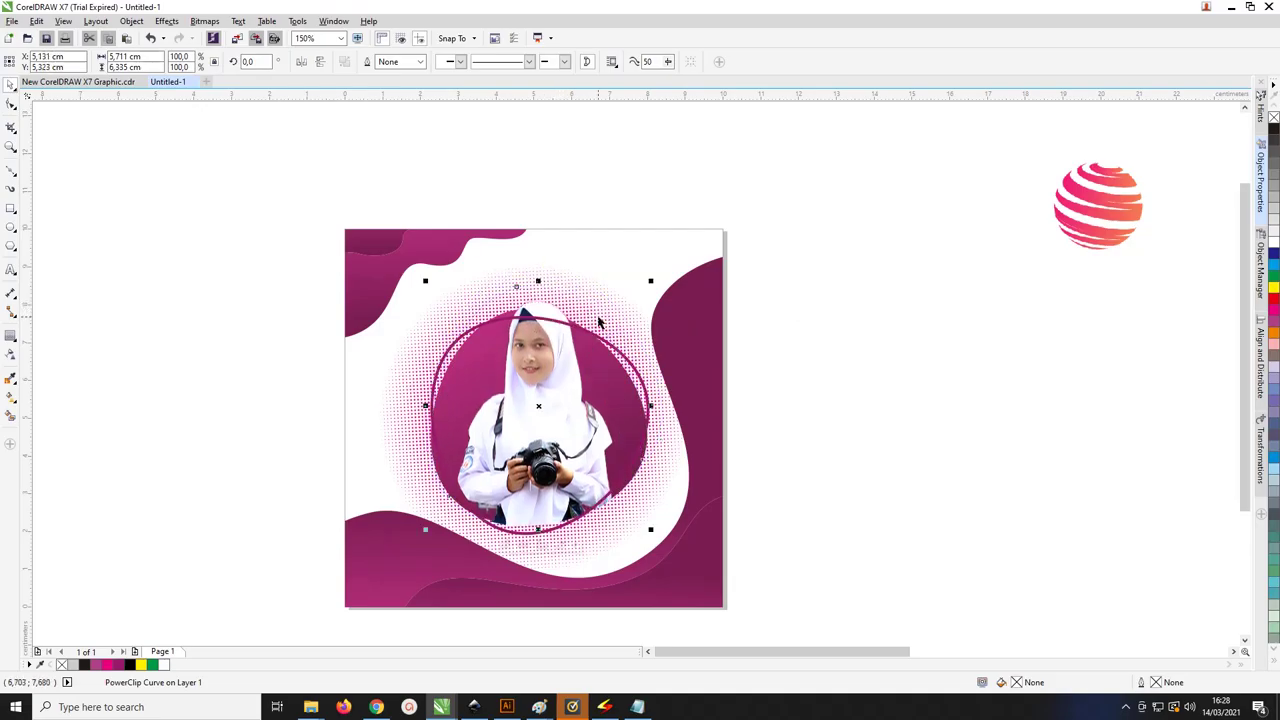
left_click_drag(598, 318, 599, 320)
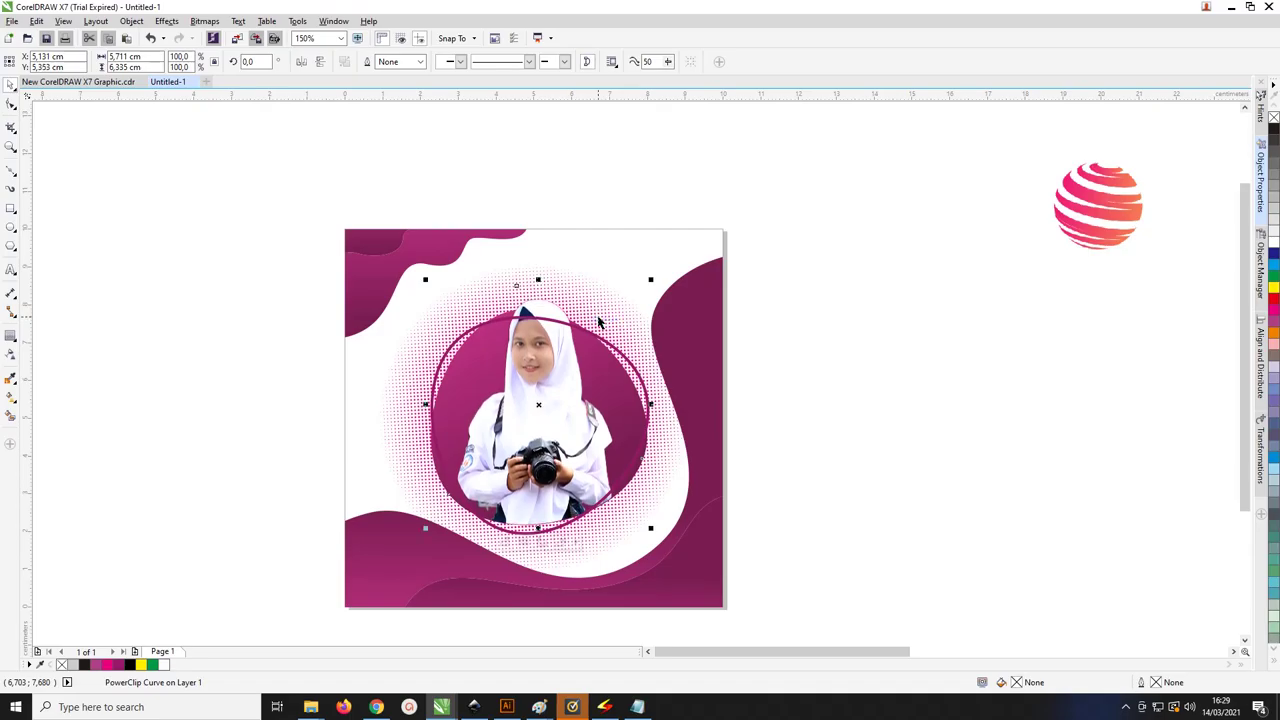
left_click(768, 310)
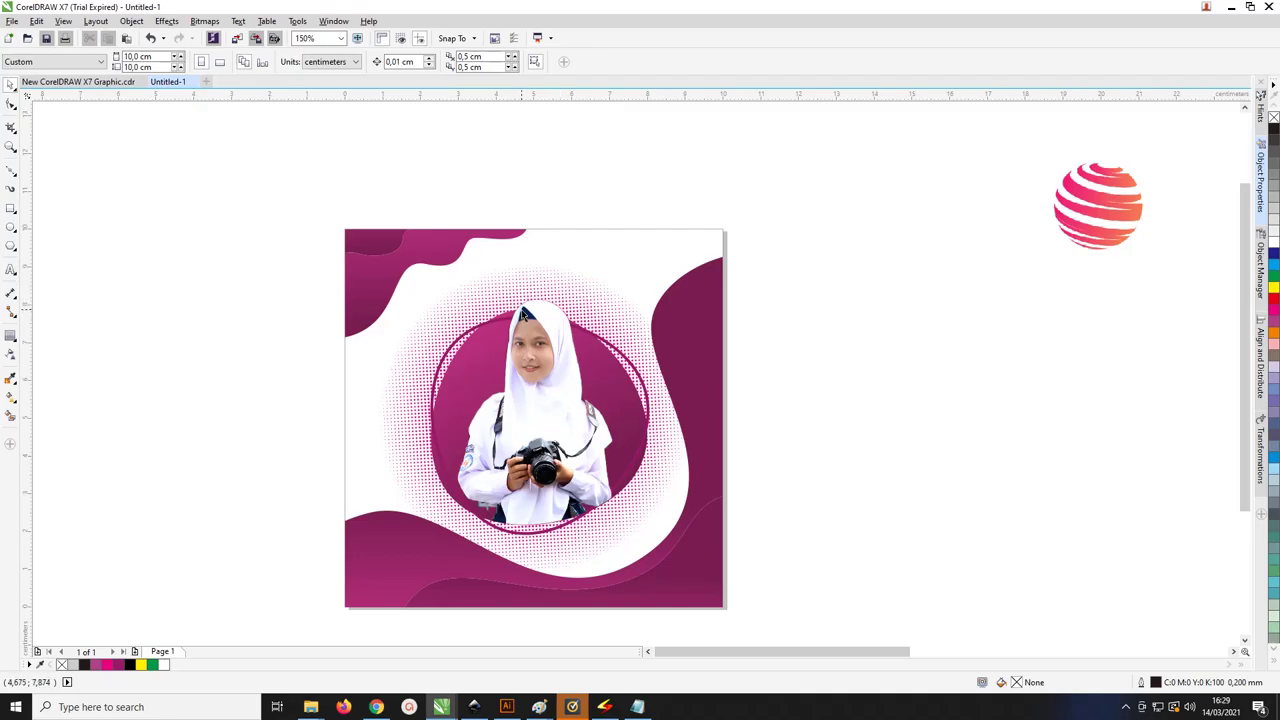
Shrink the striped globe logo to about 0.5 cm wide and place it in the white area at the layout's upper right
left_click(1141, 171)
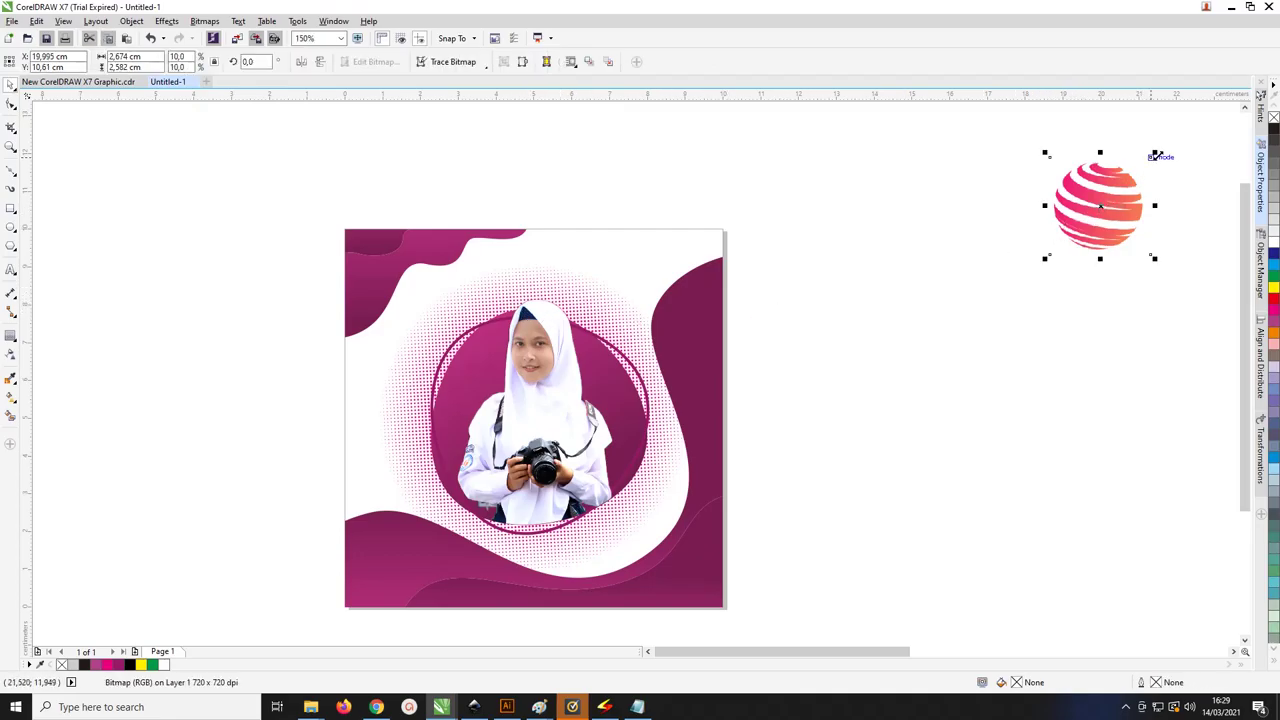
left_click_drag(1154, 153, 628, 235)
scroll(631, 251, "up", 2)
left_click(652, 196)
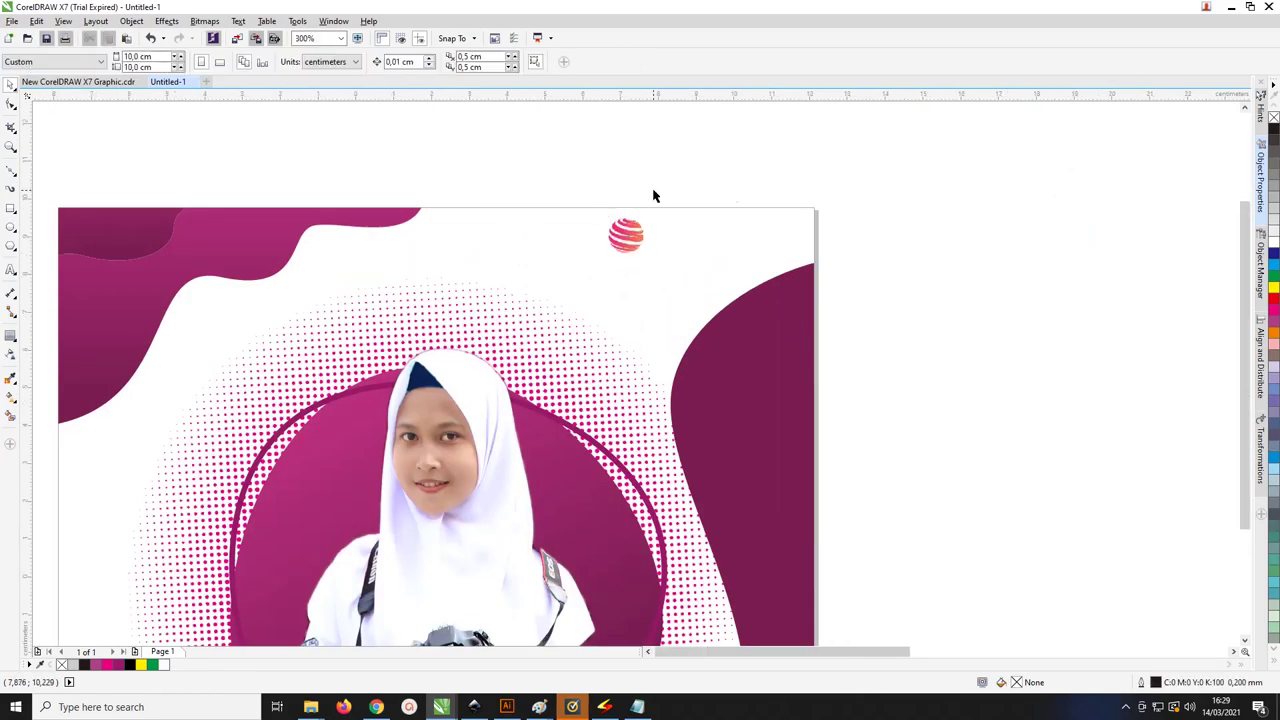
scroll(652, 196, "down", 2)
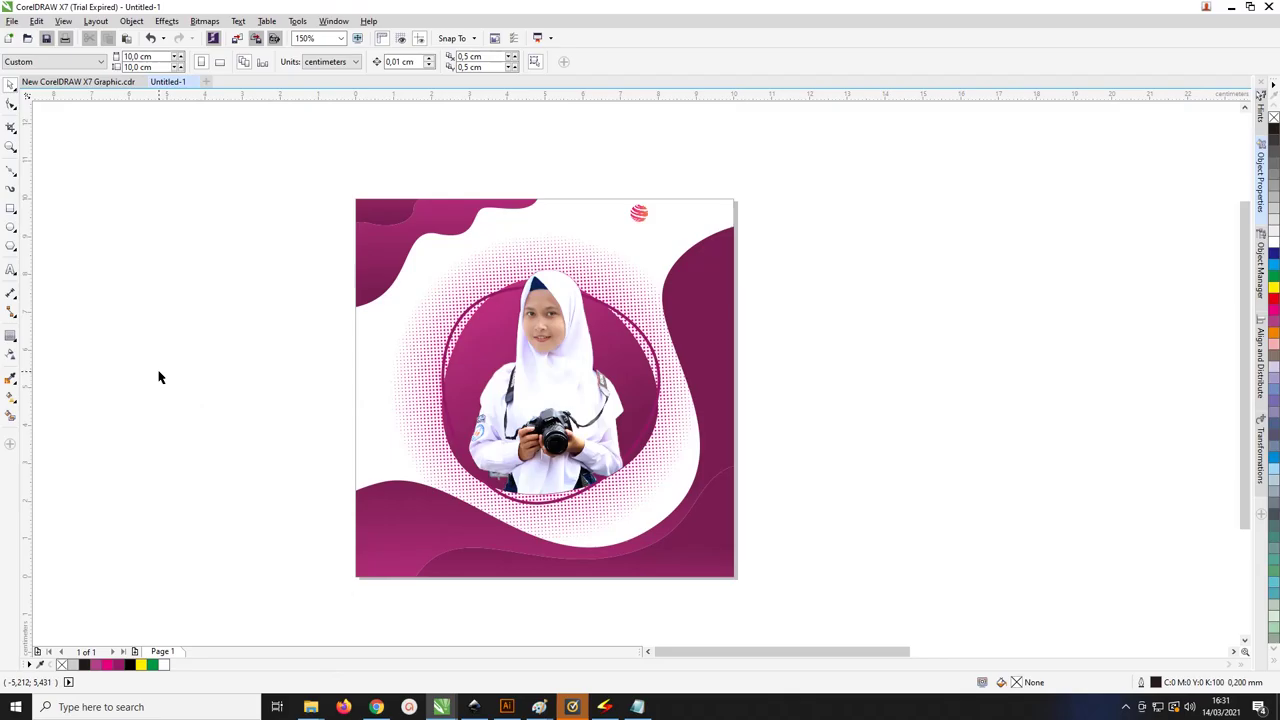
left_click(10, 270)
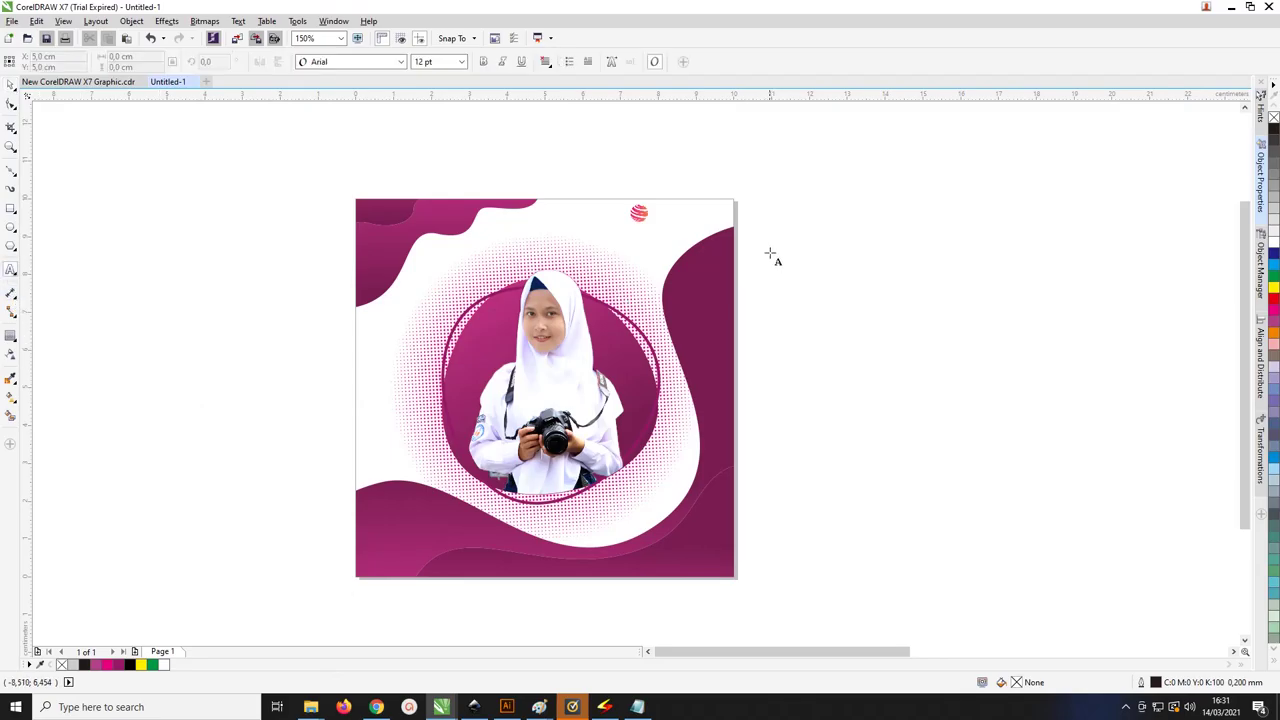
left_click(660, 205)
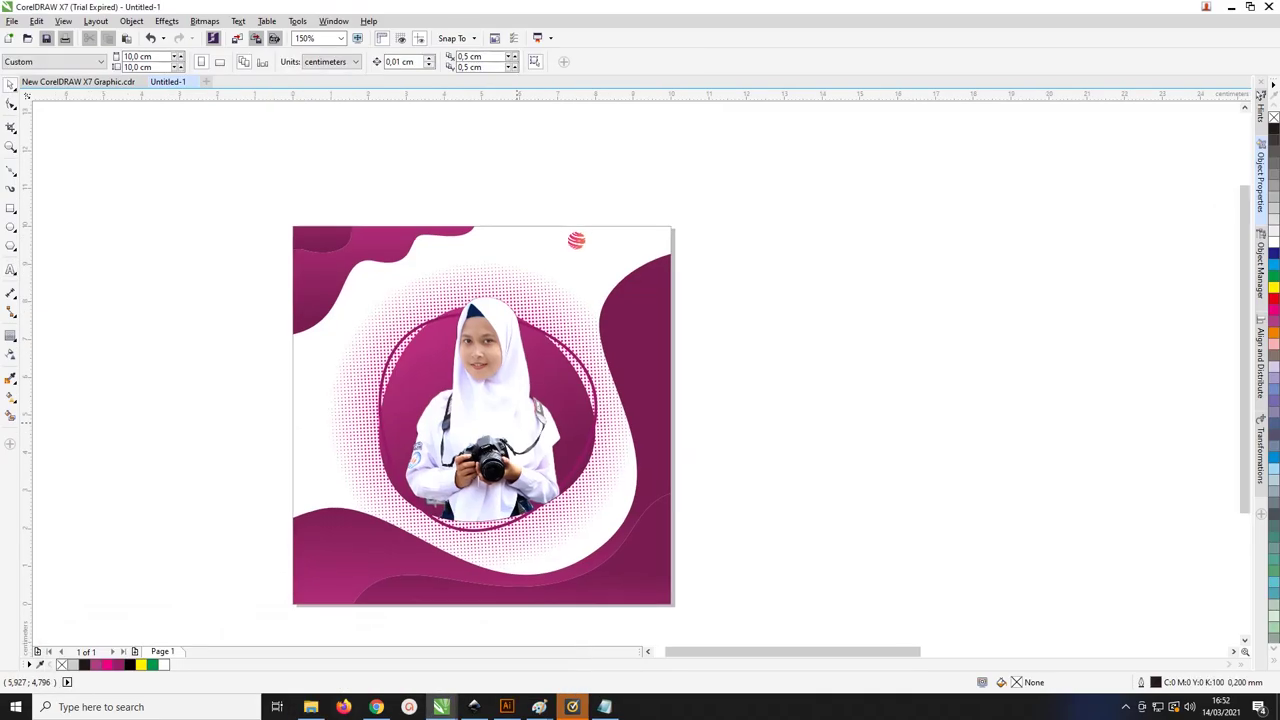
Import the teks icon file from the Pictures folder in File Explorer into the CorelDRAW document and centre it on the page
left_click(311, 707)
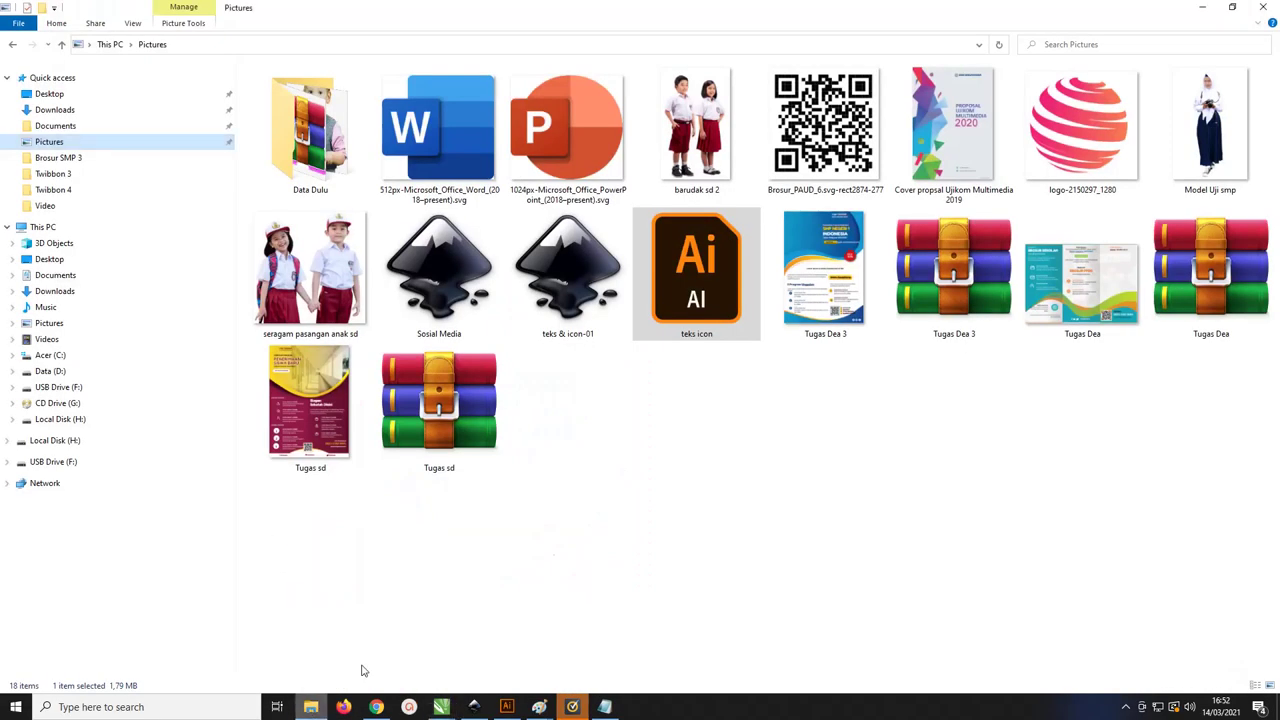
left_click_drag(700, 330, 789, 277)
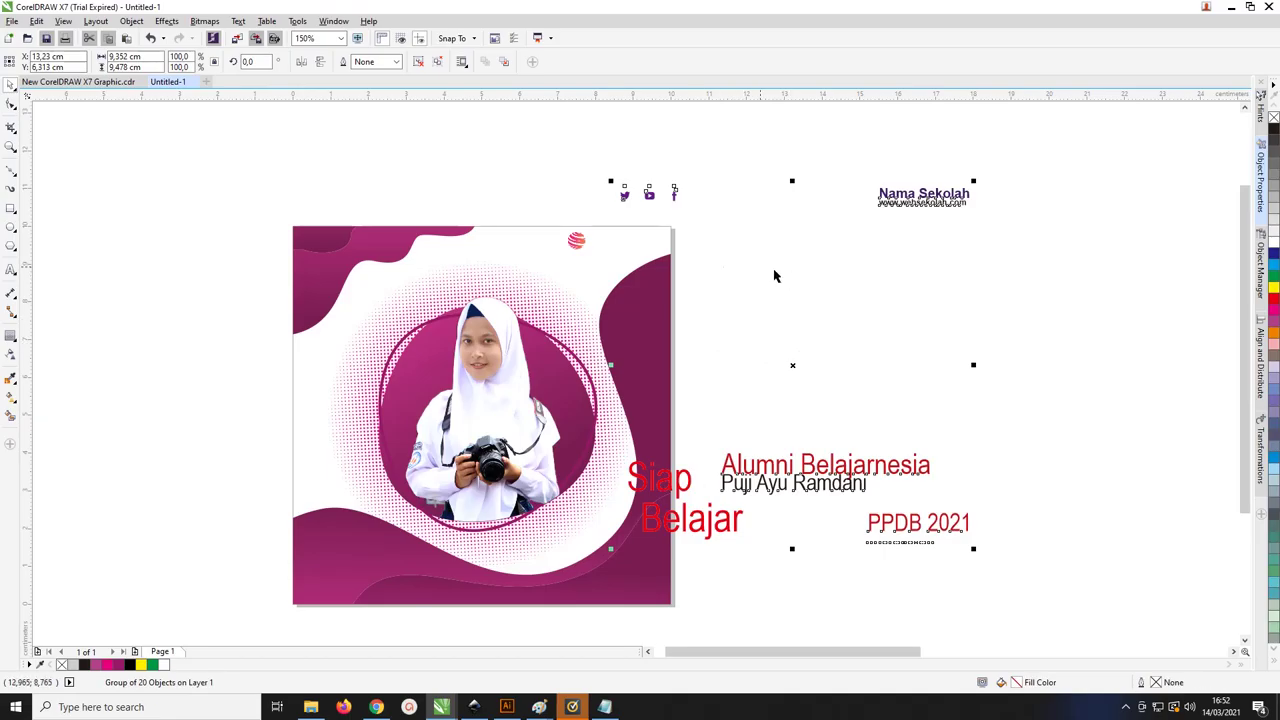
key("p")
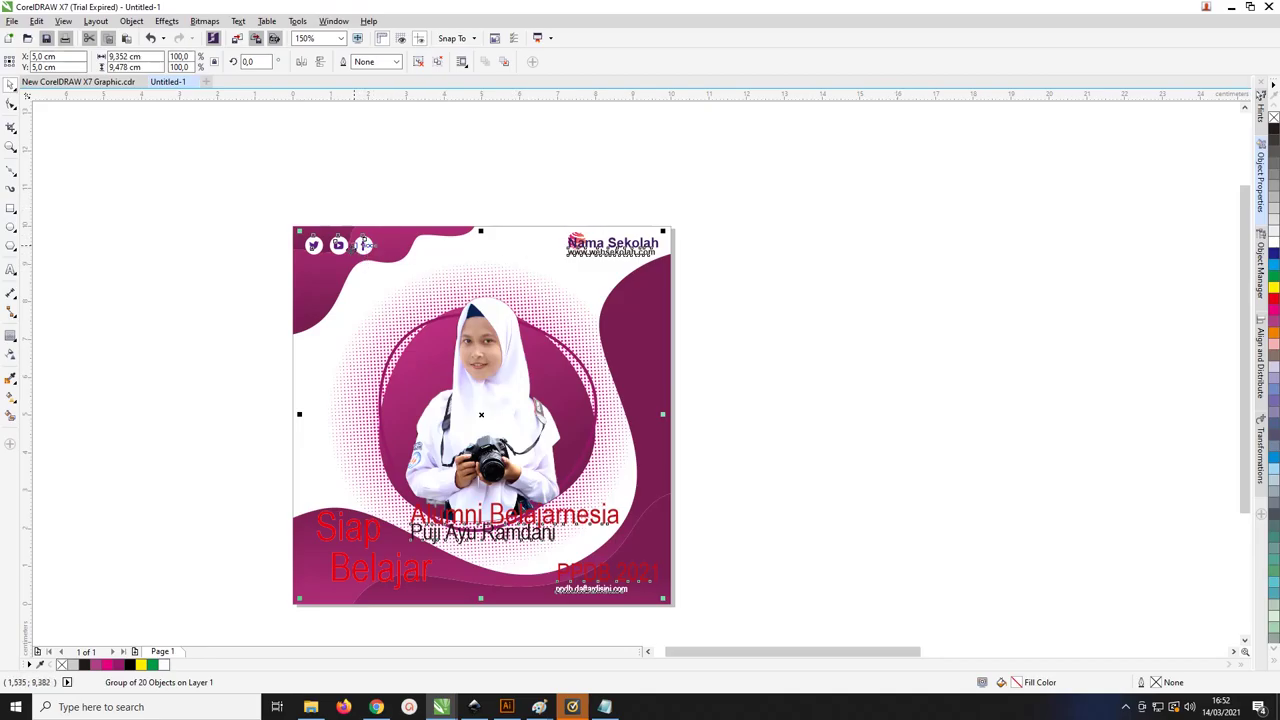
Ungroup all the imported text and icons, and fill the Twitter, YouTube and Facebook glyphs with purple C49 M100 Y33 K0
scroll(355, 248, "up", 2)
right_click(371, 237)
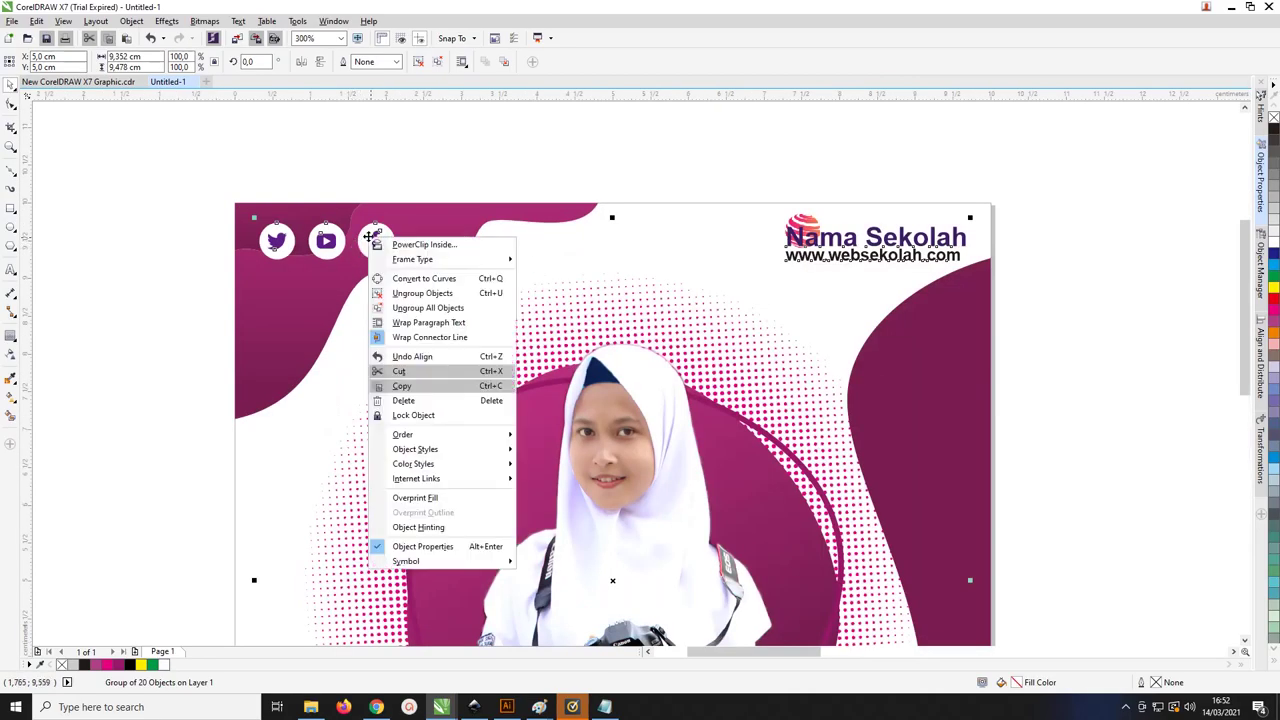
left_click(400, 308)
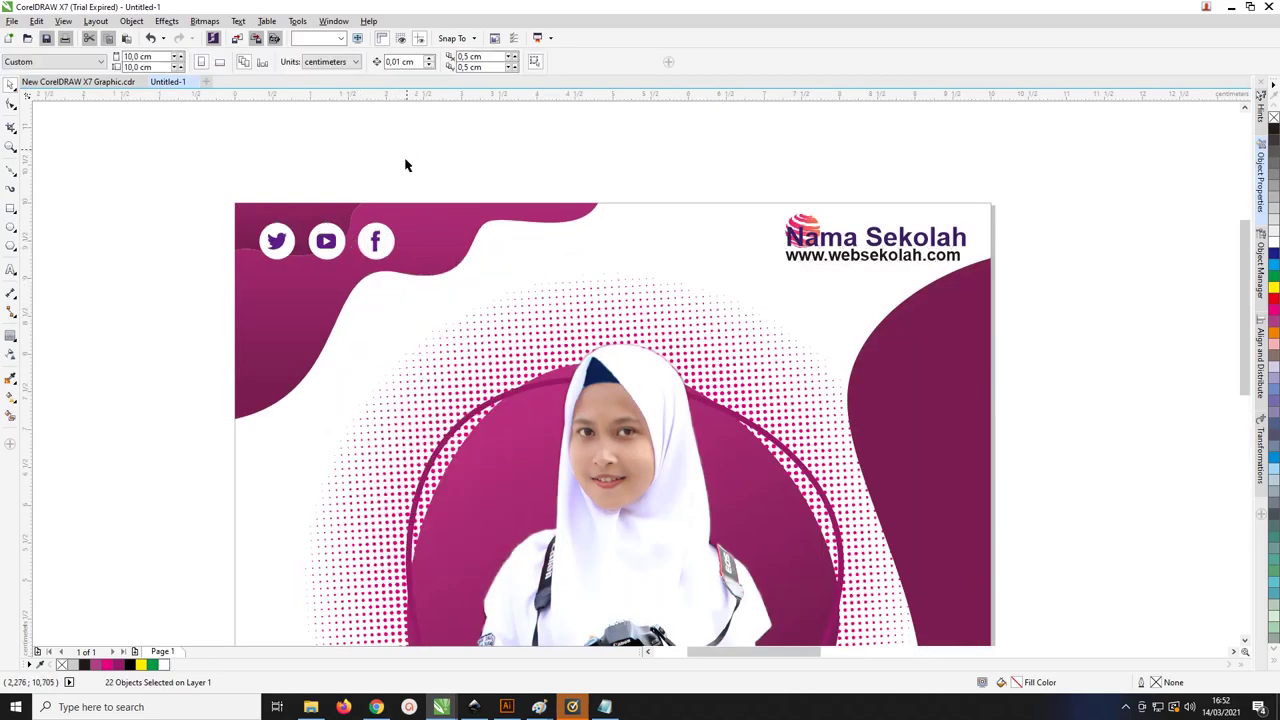
left_click(373, 241)
left_click(326, 241, "shift")
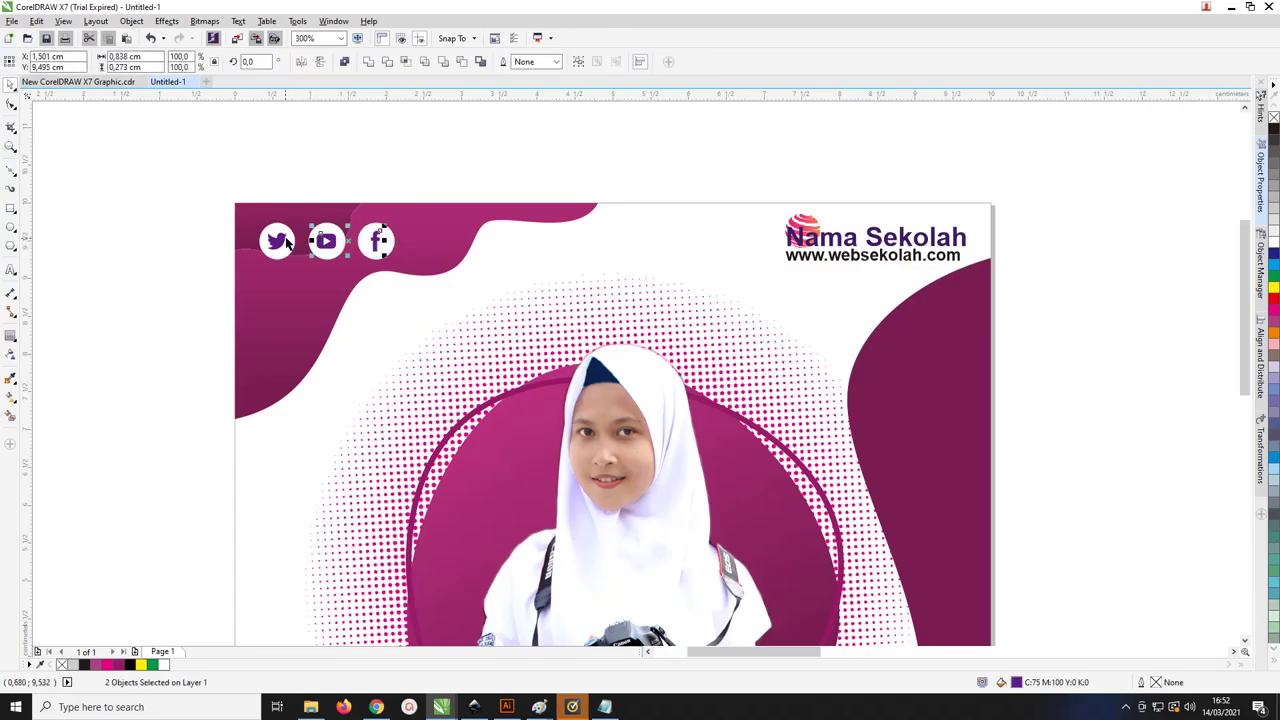
left_click(281, 243, "shift")
left_click(120, 664)
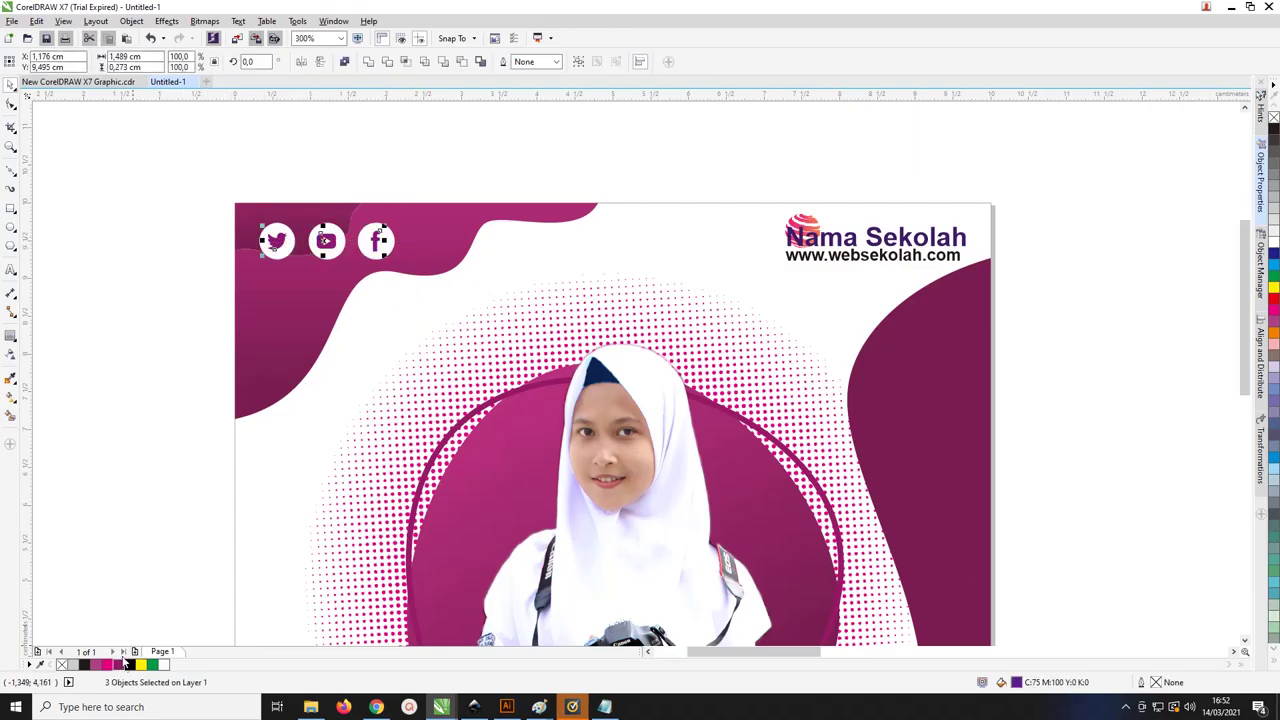
Change the font of the Alumni Belajarnesia and PPDB 2021 texts to Anton
scroll(398, 219, "down", 2)
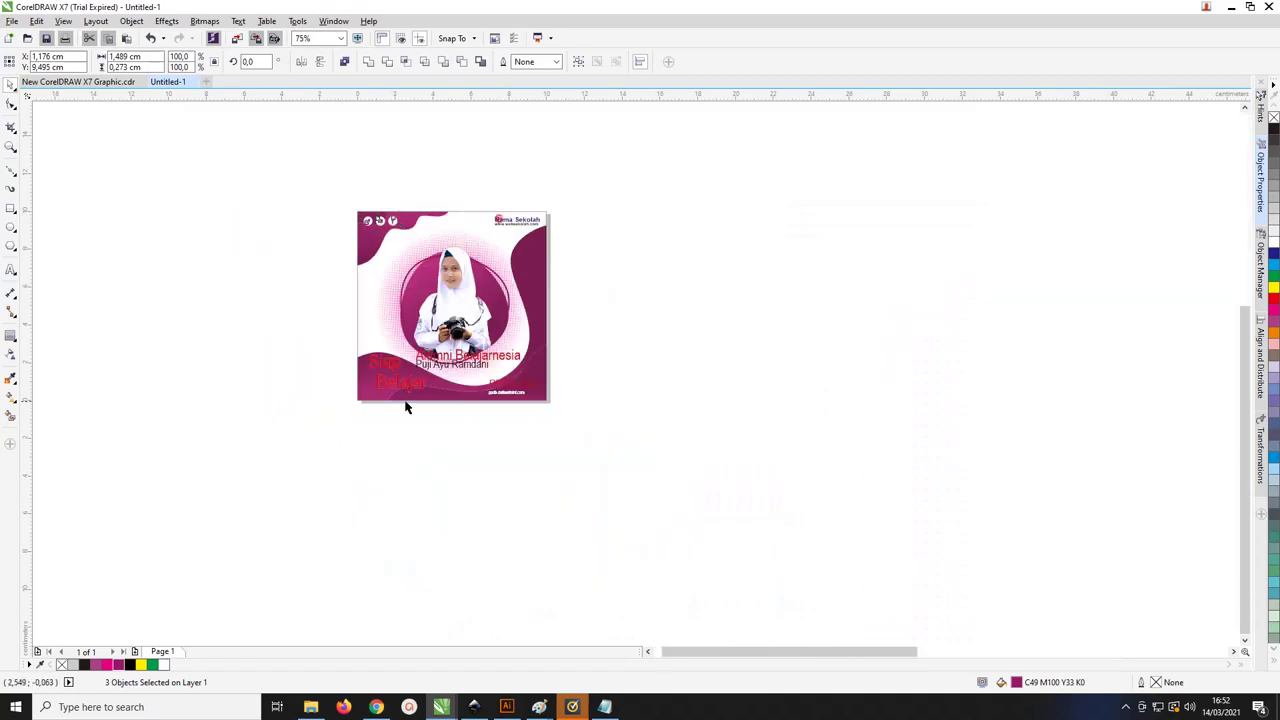
scroll(406, 403, "up", 1)
left_click(585, 310)
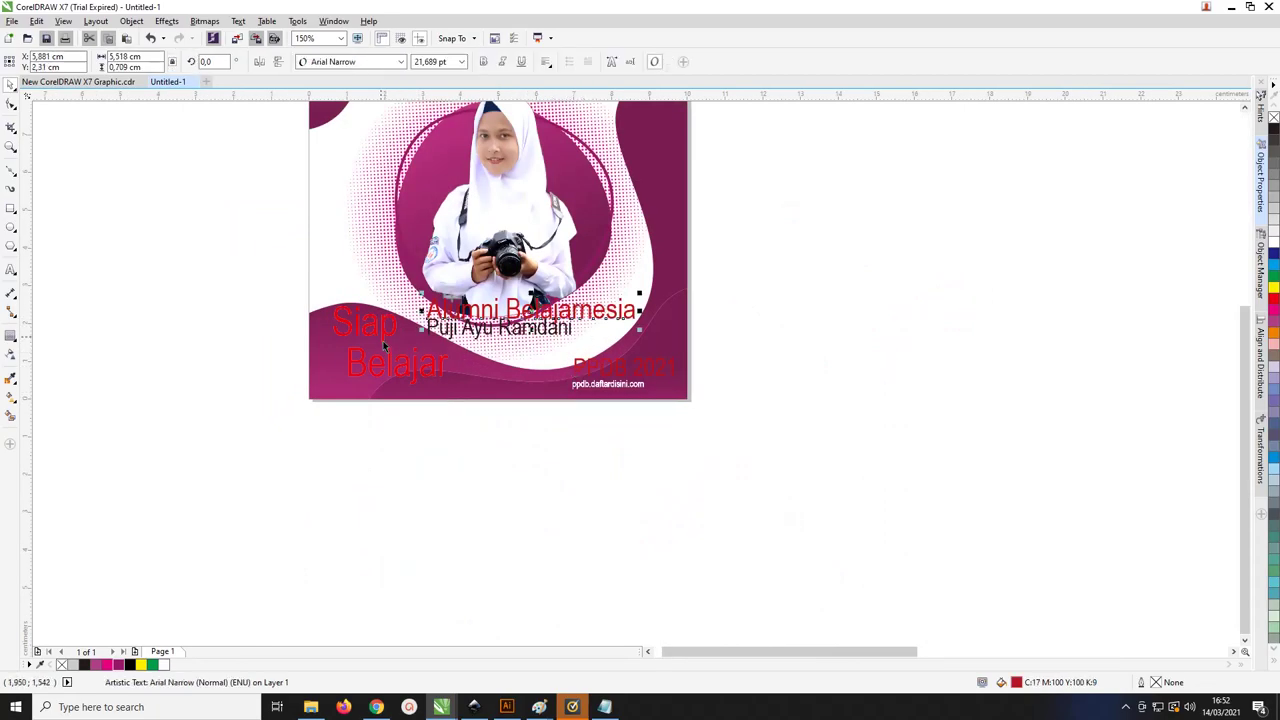
left_click(611, 373, "shift")
scroll(611, 373, "up", 1)
scroll(611, 373, "down", 1)
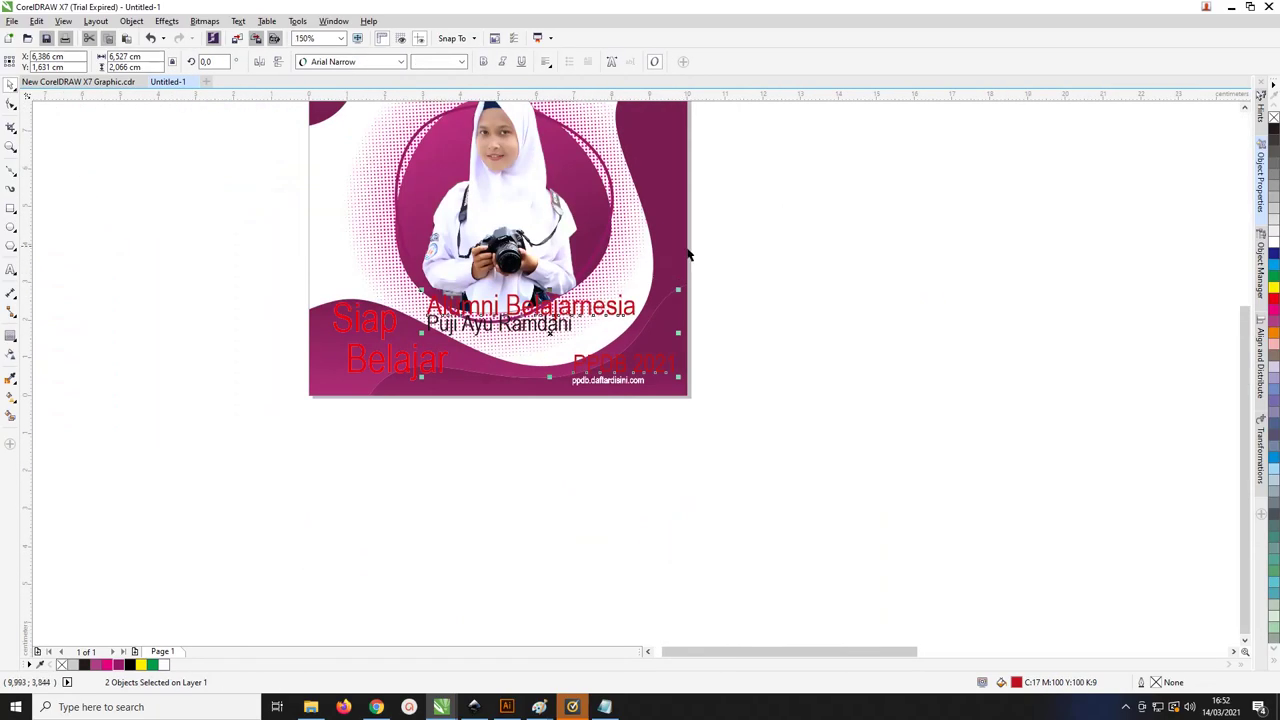
scroll(1246, 350, "up", 2)
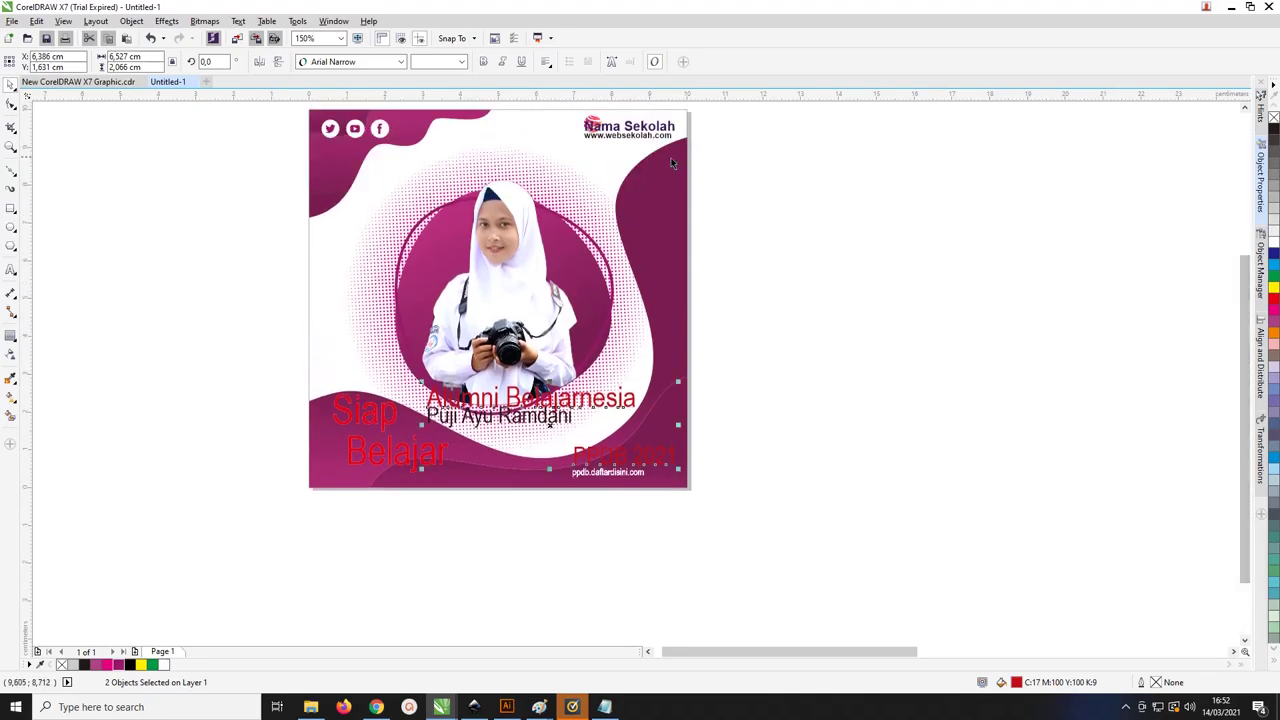
left_click(350, 62)
type("Anton")
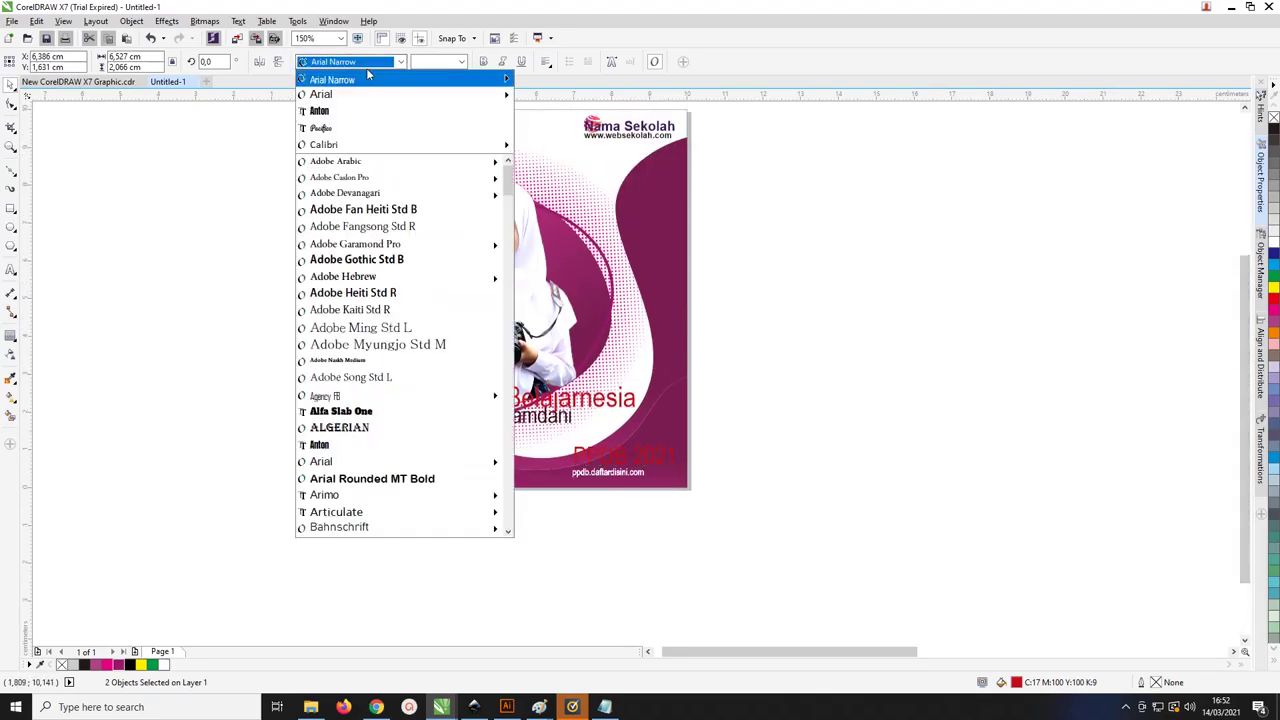
left_click(360, 112)
Change the font of the red Siap and Belajar texts to Pacifico
left_click(376, 420)
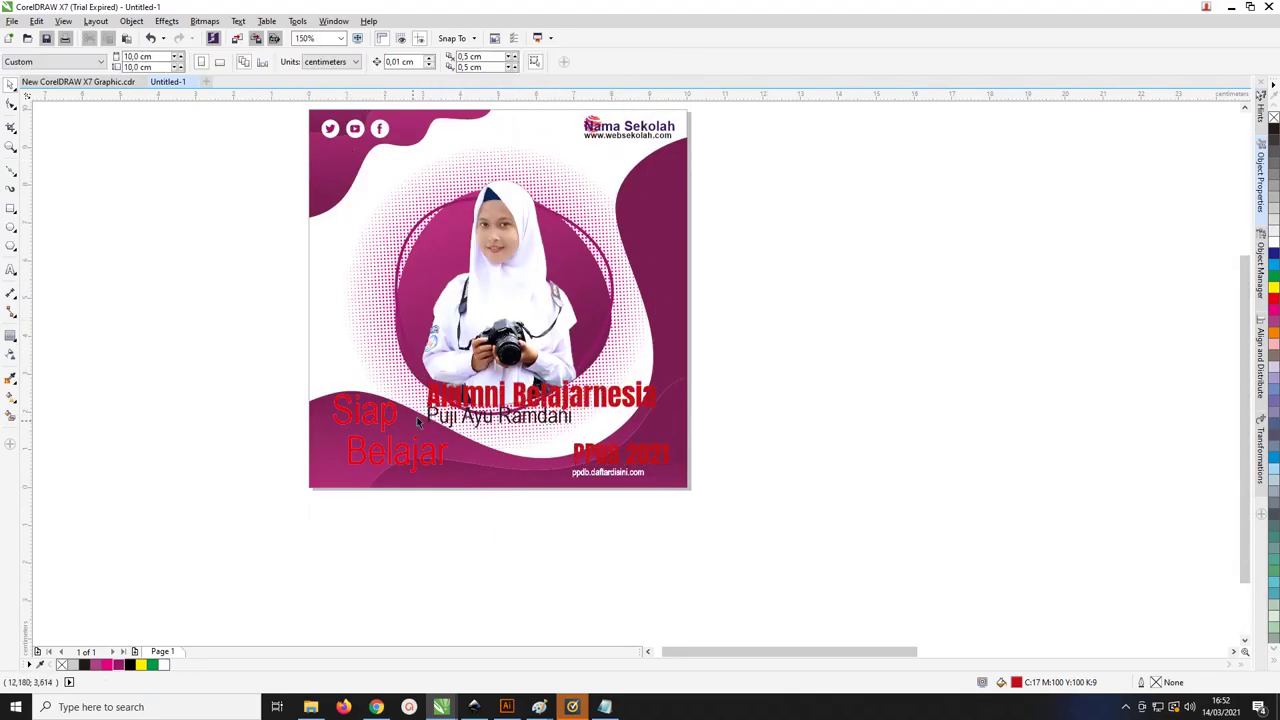
left_click(389, 453, "shift")
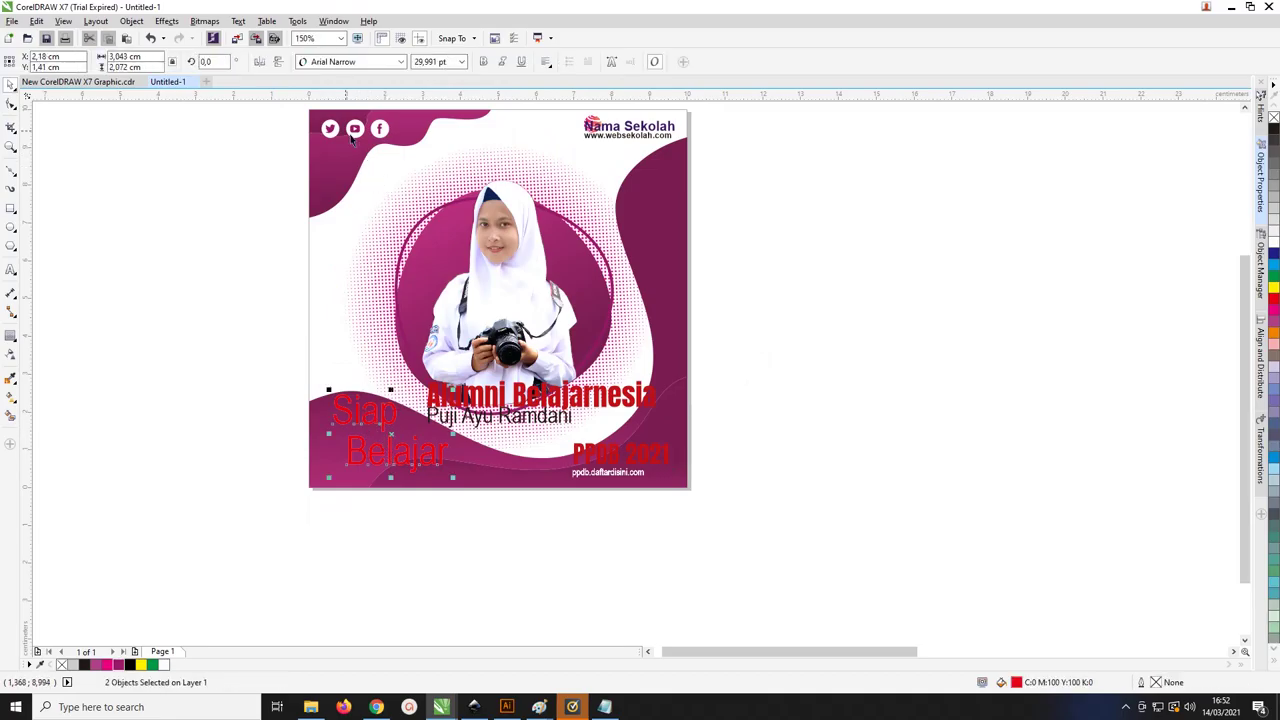
left_click(344, 62)
left_click(341, 130)
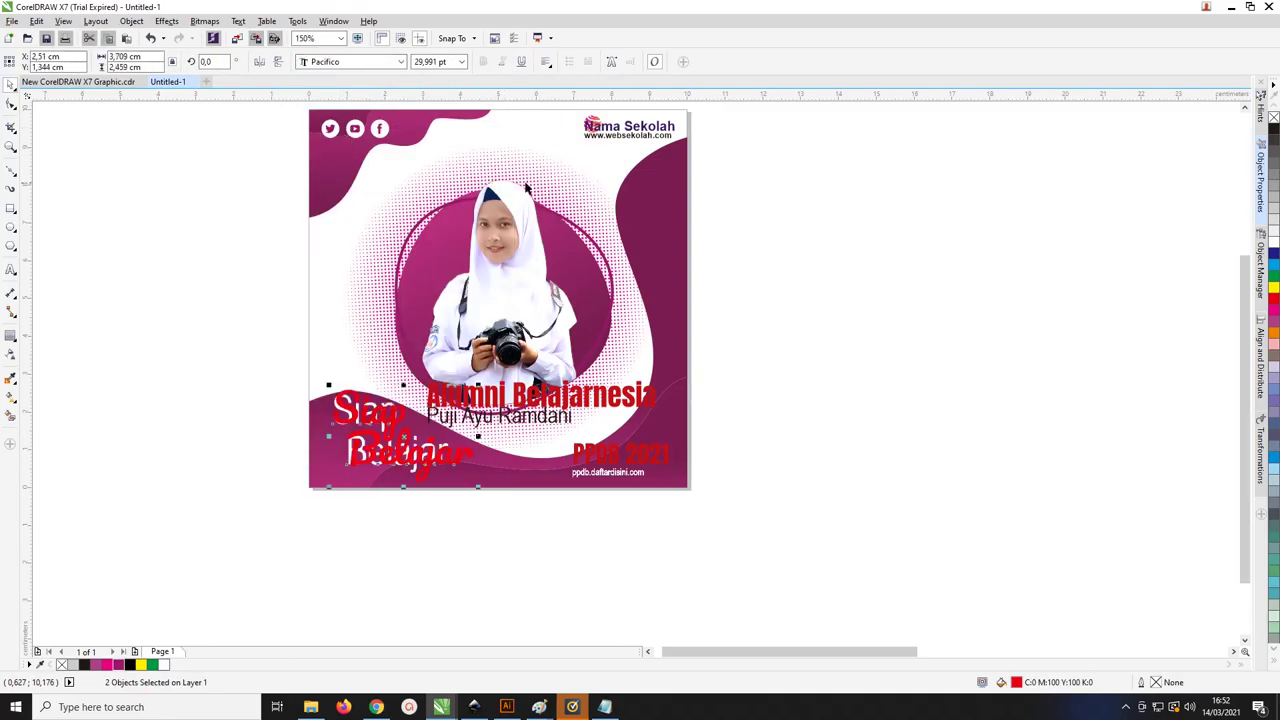
Move the globe logo to the left of the Nama Sekolah text and recolour that text with the layout's purple
left_click_drag(594, 125, 569, 121)
scroll(586, 122, "up", 1)
left_click(586, 128)
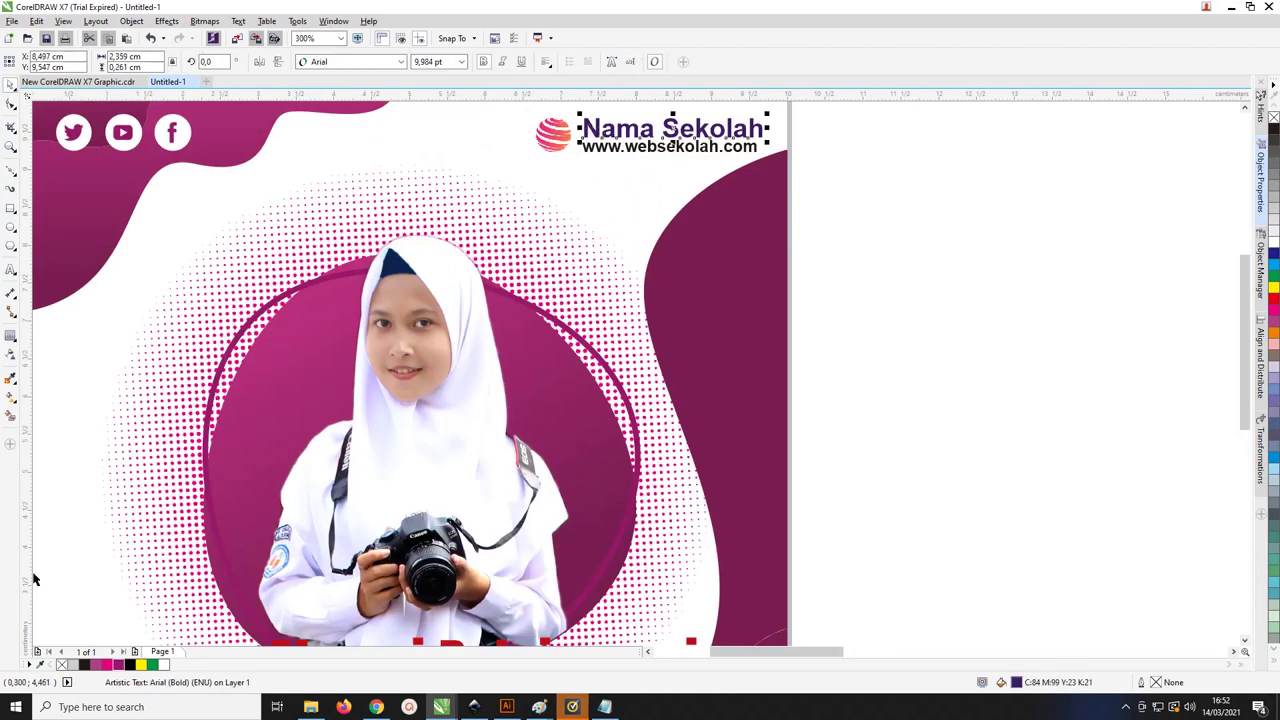
left_click(880, 280)
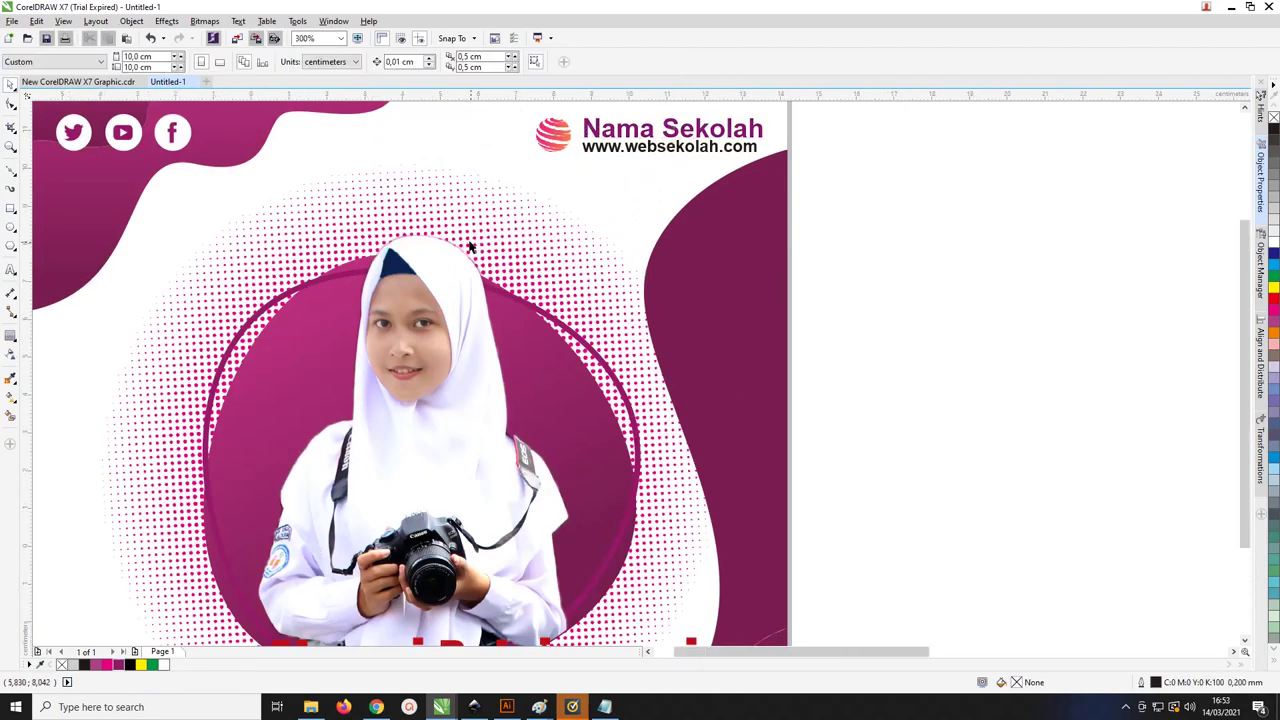
scroll(471, 247, "down", 2)
scroll(418, 413, "up", 1)
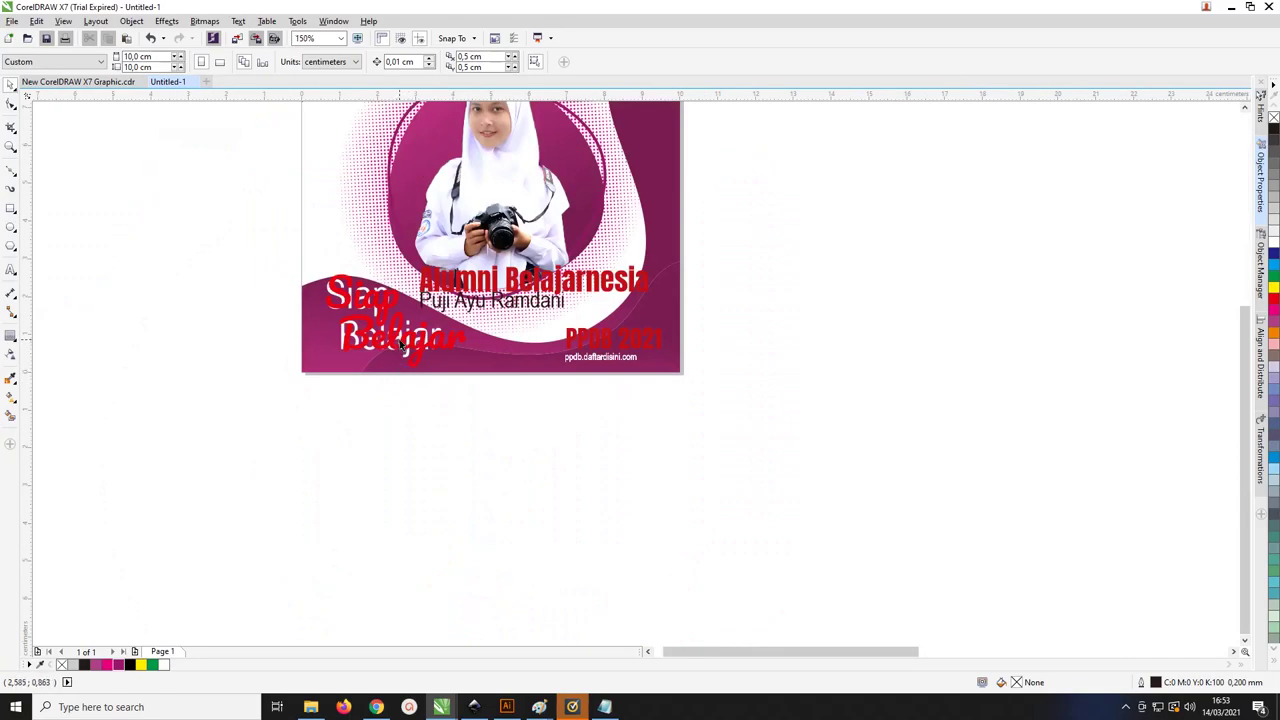
left_click(399, 340)
left_click(384, 304, "shift")
left_click_drag(384, 304, 249, 305)
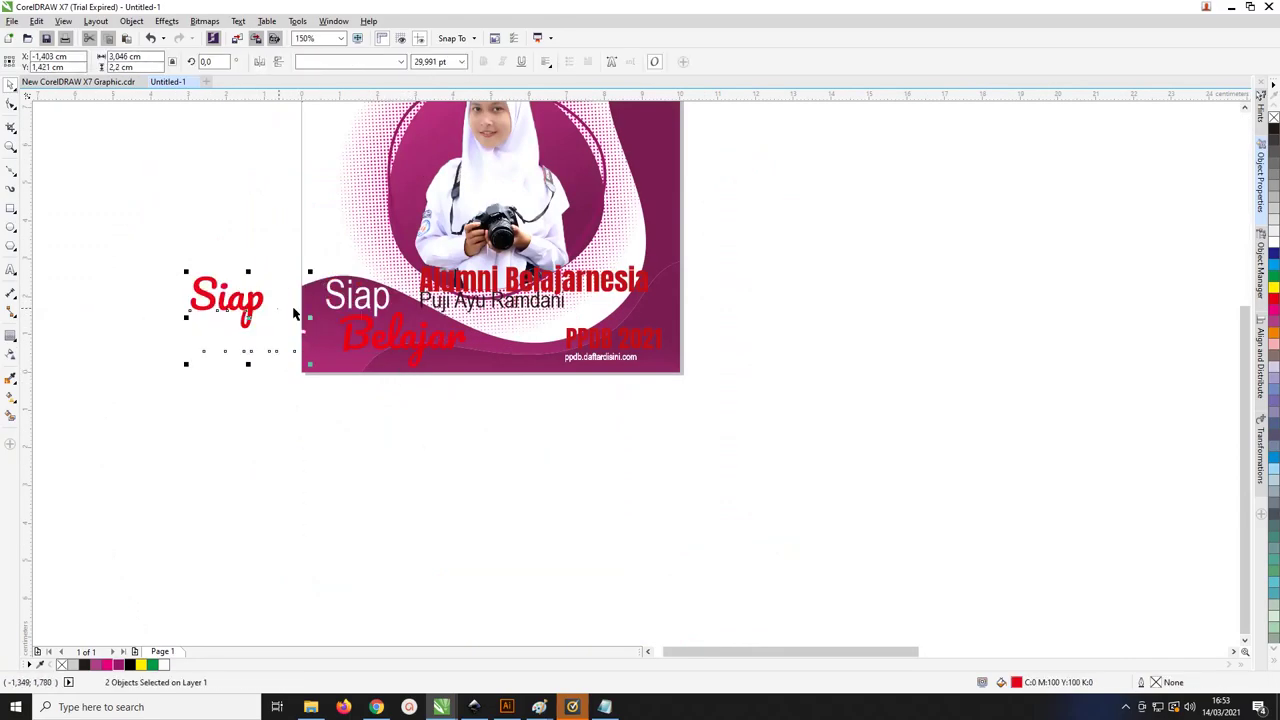
key("ctrl+z")
left_click(350, 403)
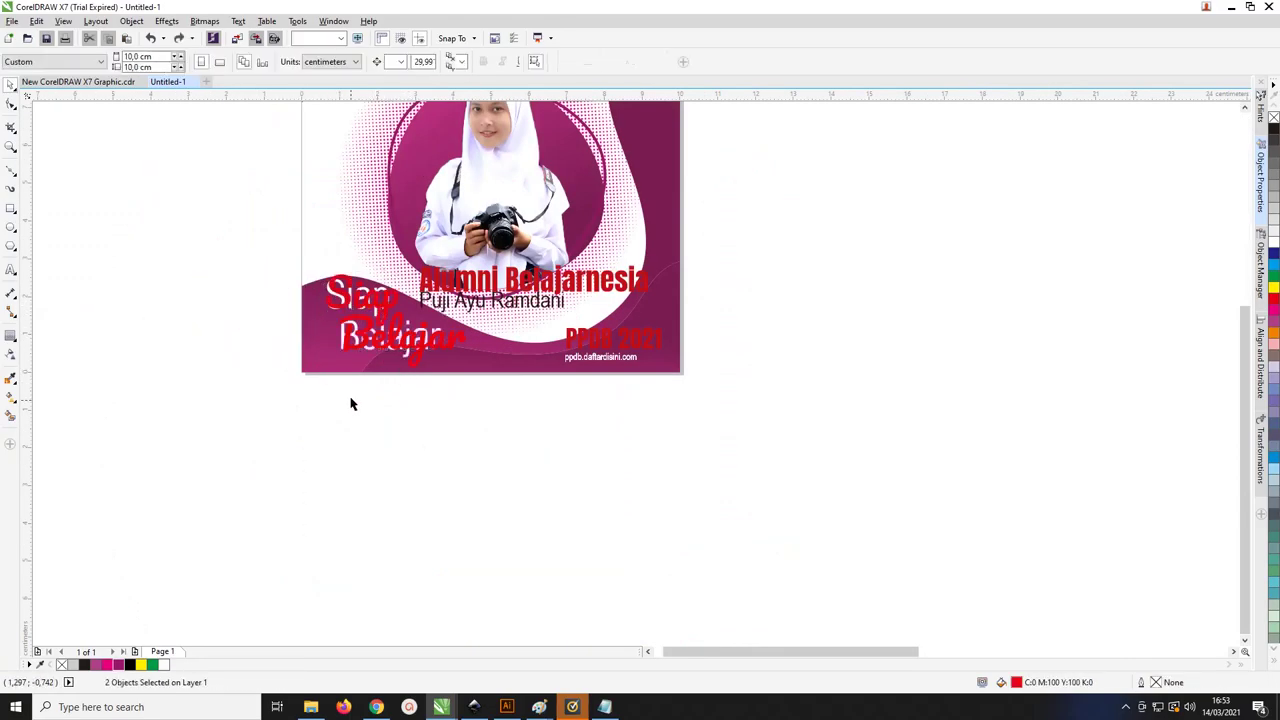
Shift the red Siap and Belajar texts slightly right and delete the white Arial Narrow duplicates behind them
left_click(338, 326)
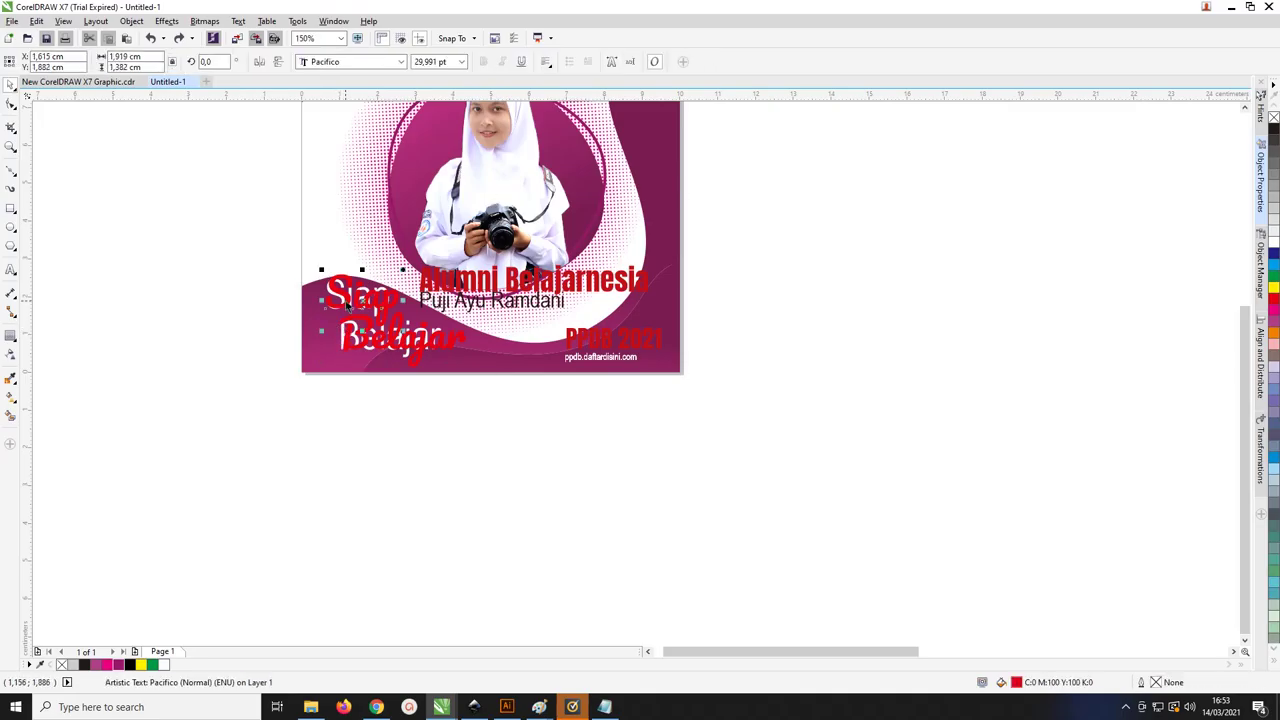
left_click_drag(347, 306, 363, 310)
left_click(331, 294)
key("Delete")
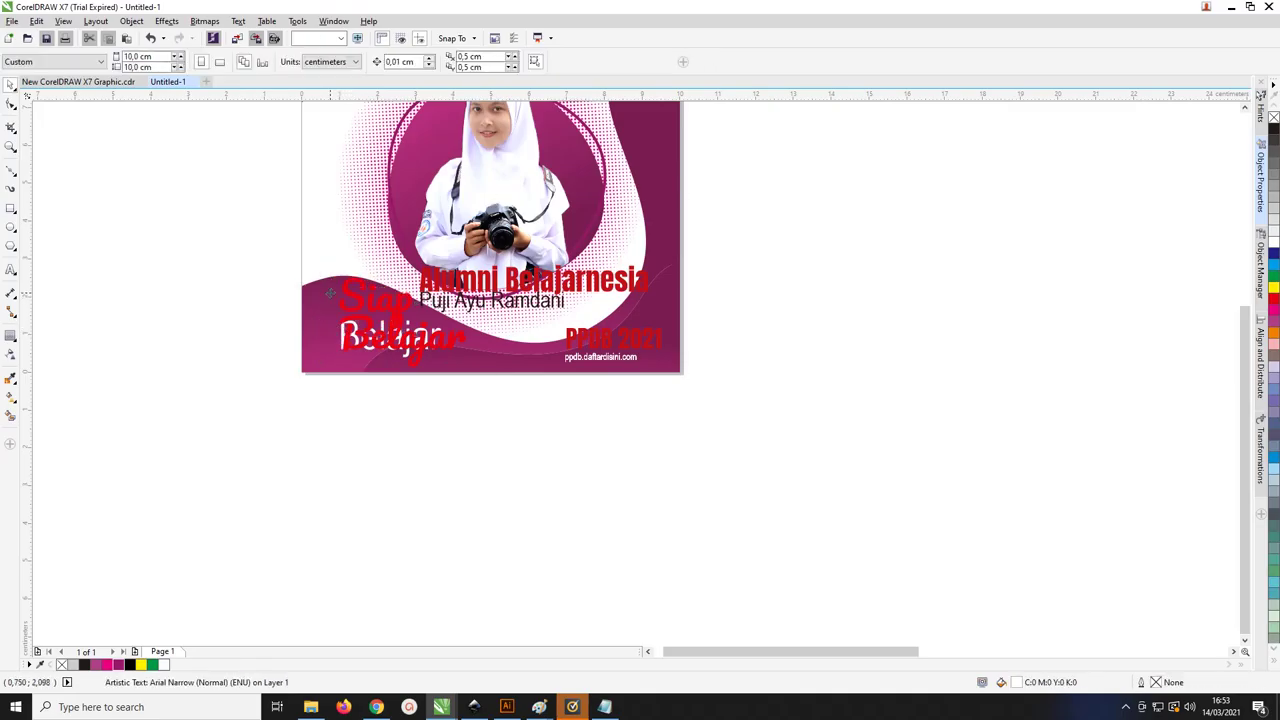
left_click(387, 352)
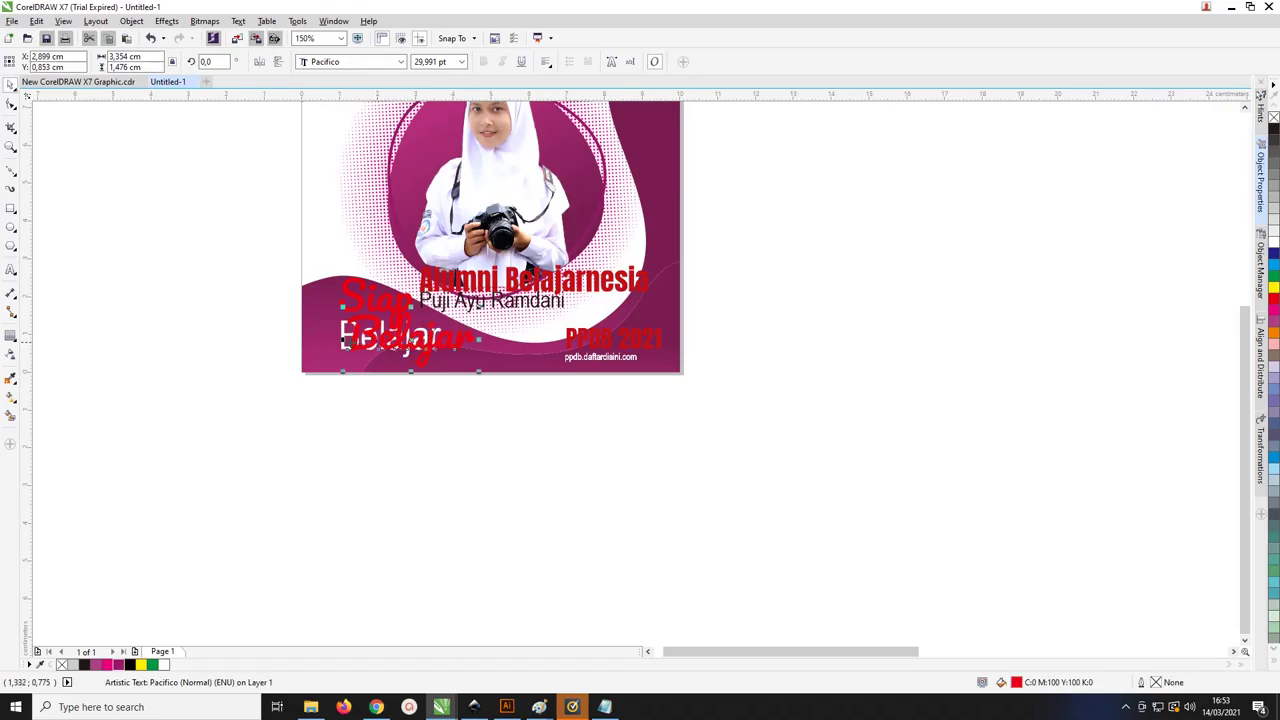
left_click(345, 330)
key("Delete")
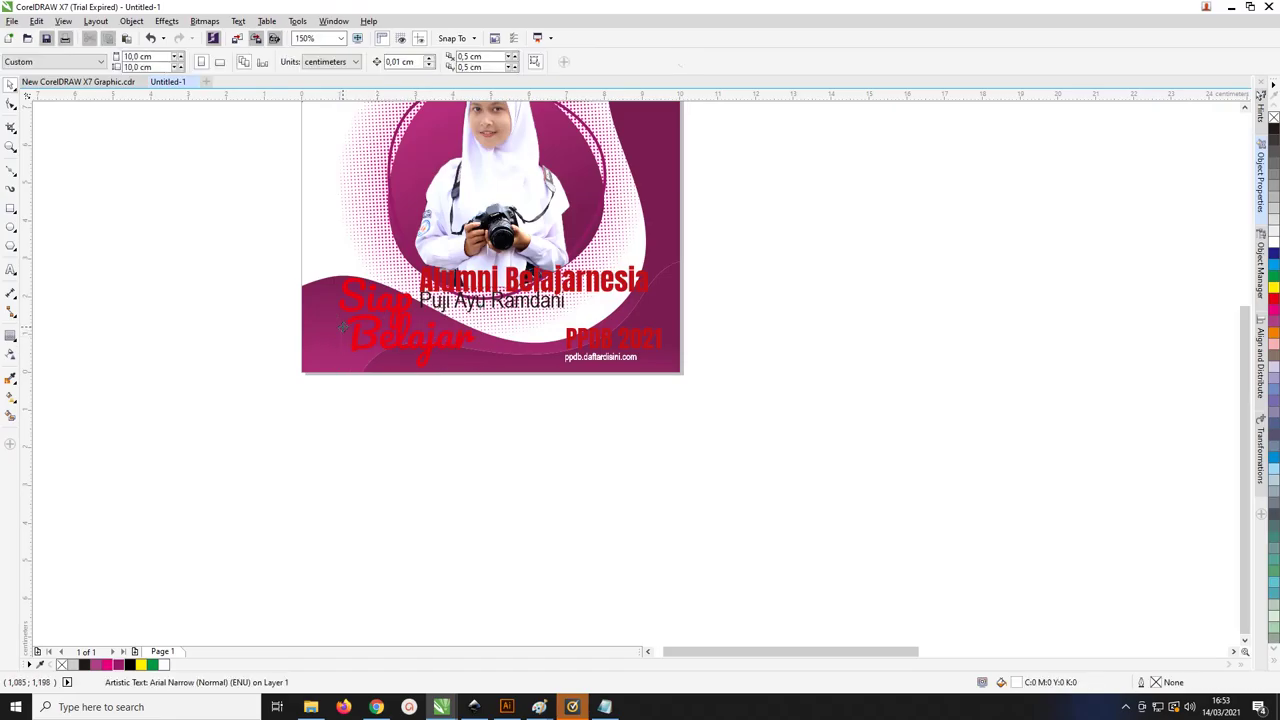
Move the red Siap and Belajar texts together slightly left and down within the purple wave, and deselect them
left_click(384, 304)
left_click(406, 325)
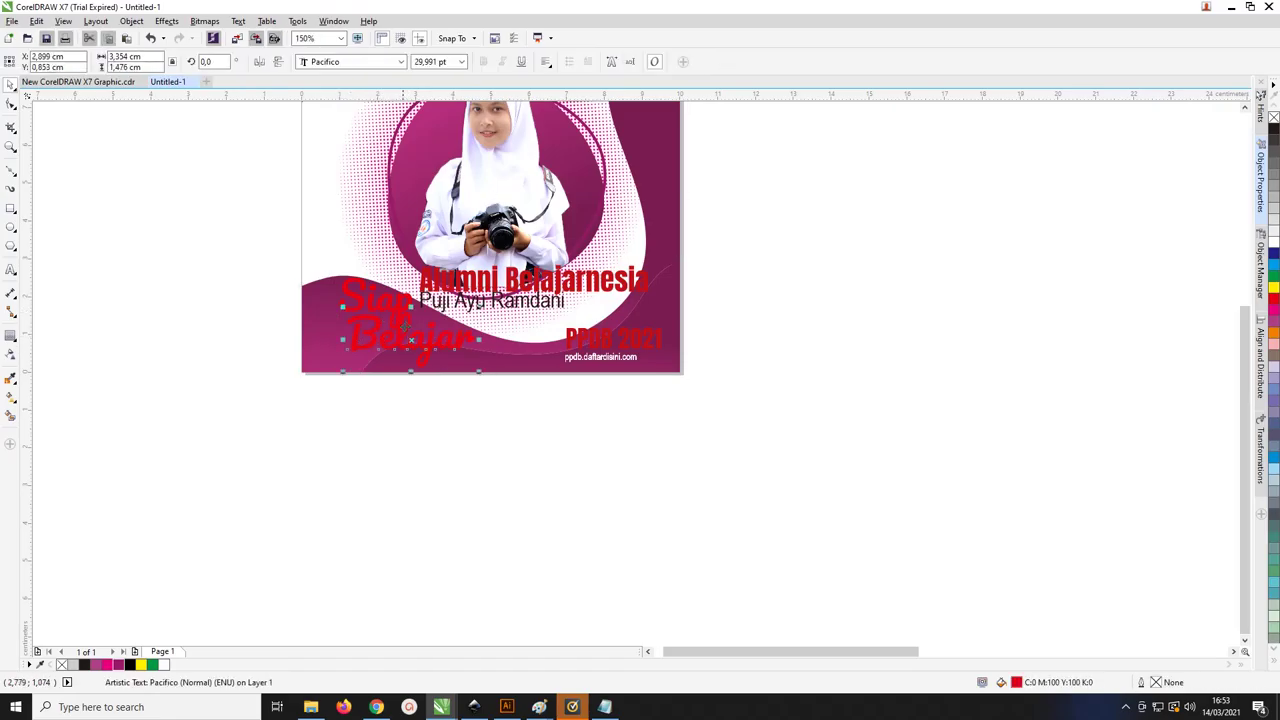
left_click(394, 303, "shift")
left_click_drag(394, 303, 373, 303)
left_click(621, 405)
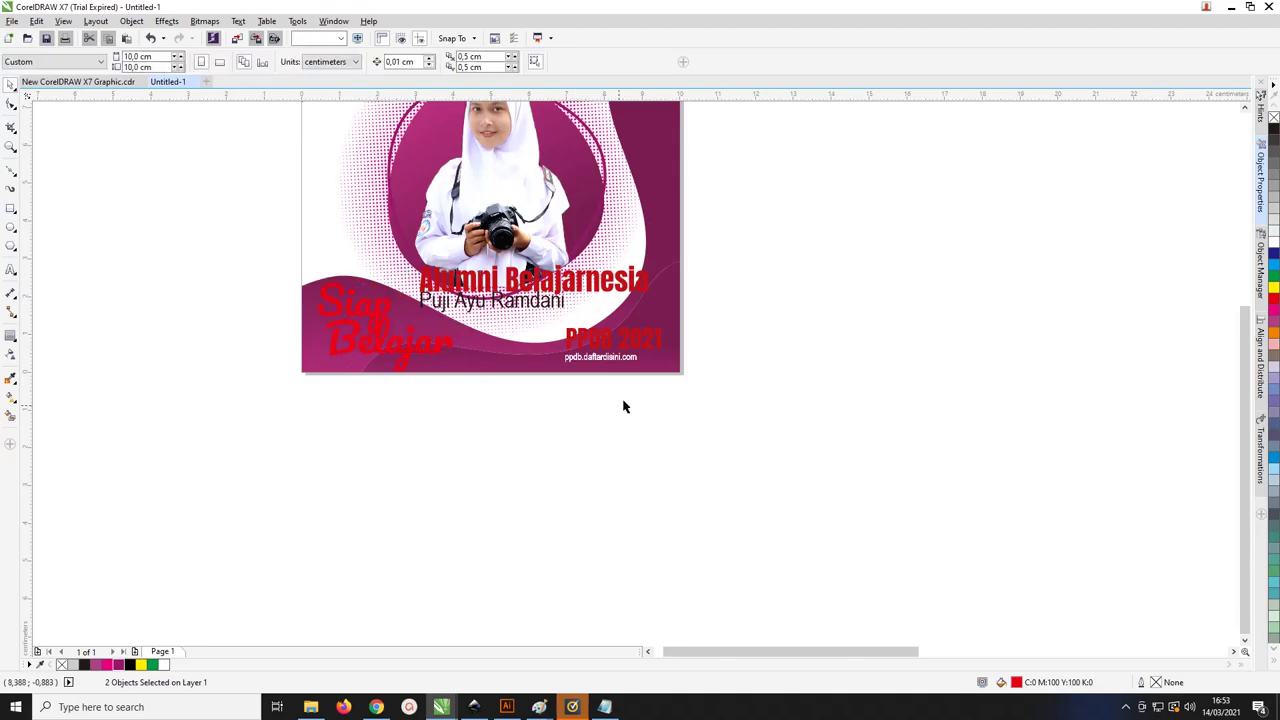
Add a one-step outside contour with white fill around the Alumni Belajarnesia text
scroll(443, 280, "down", 1)
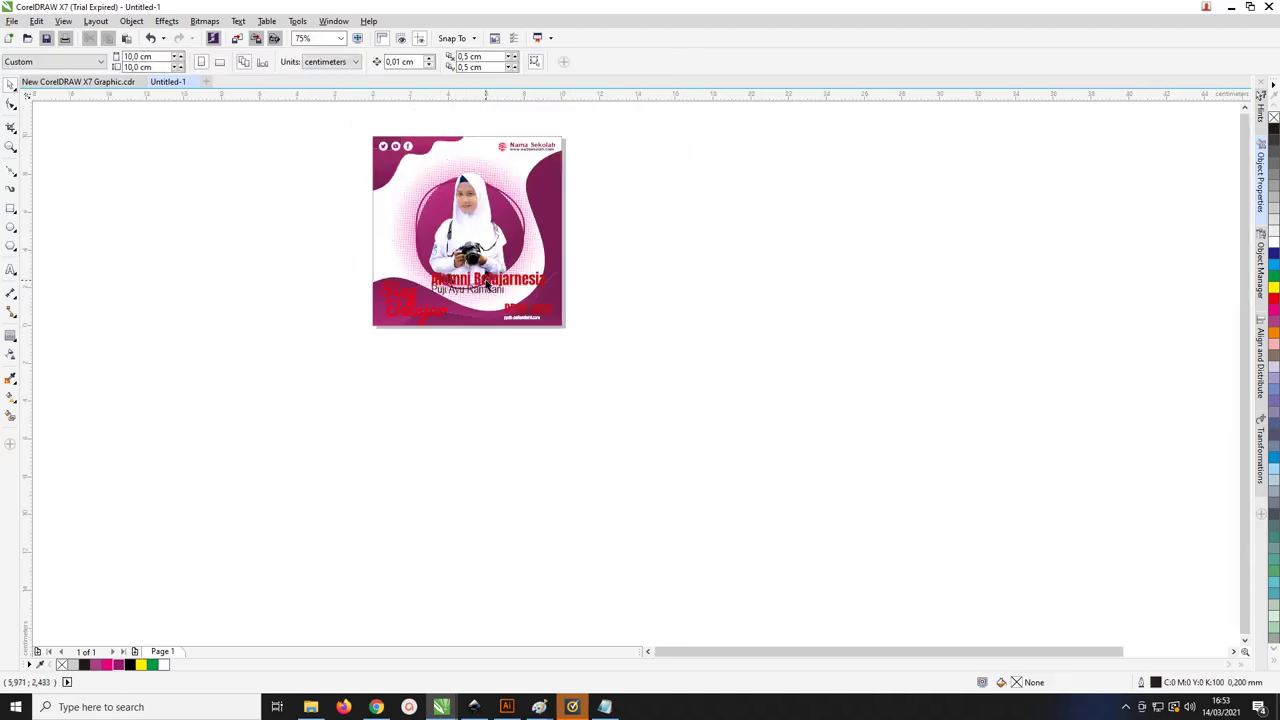
left_click(489, 285)
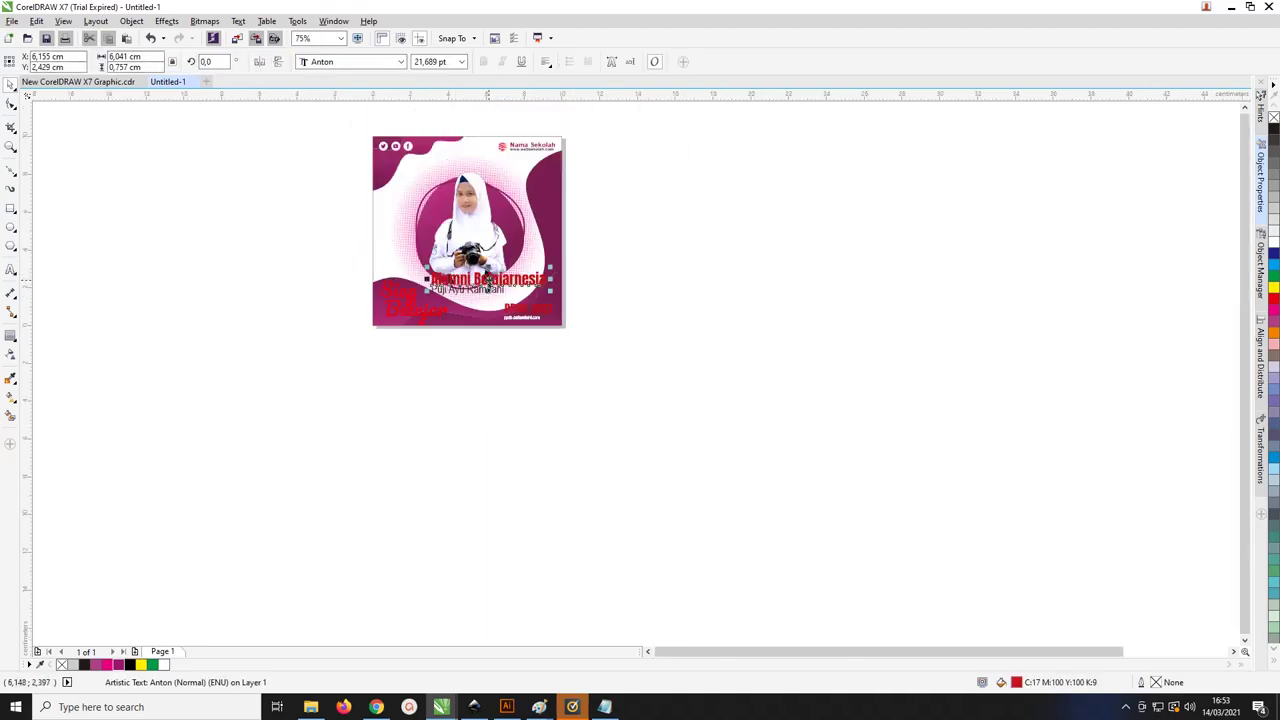
left_click(11, 335)
scroll(494, 337, "up", 2)
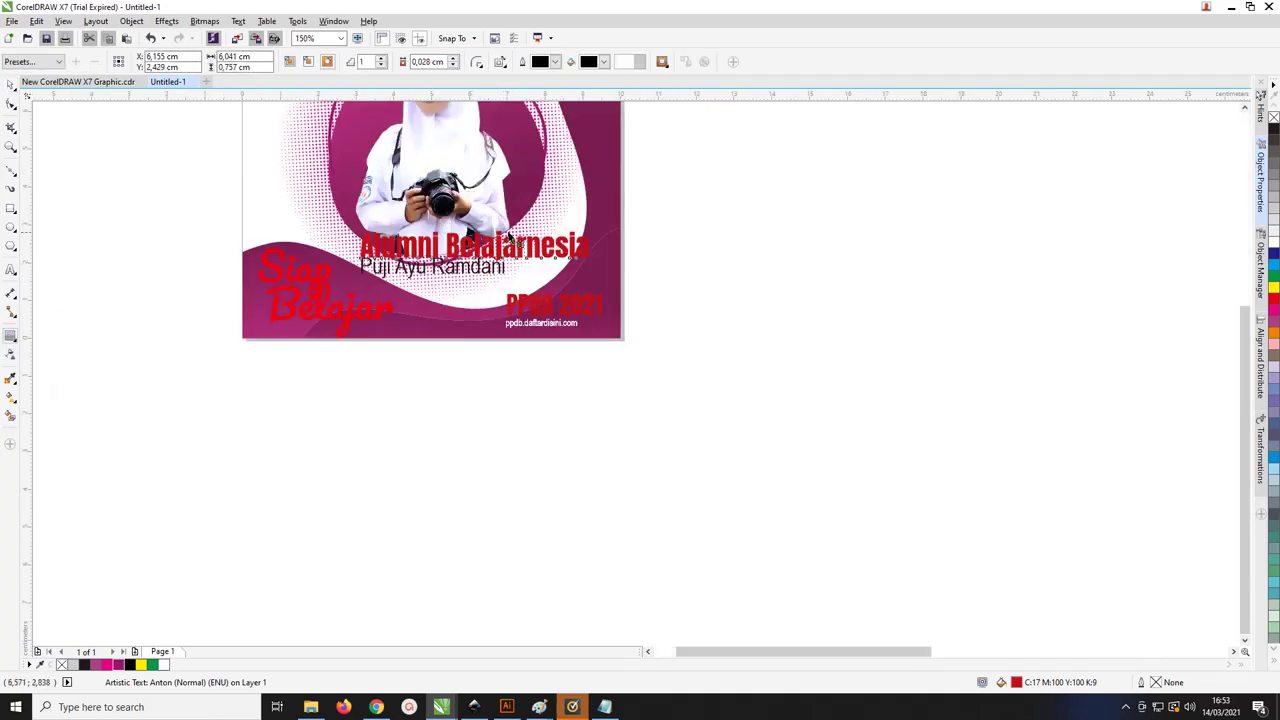
left_click(603, 61)
left_click(626, 88)
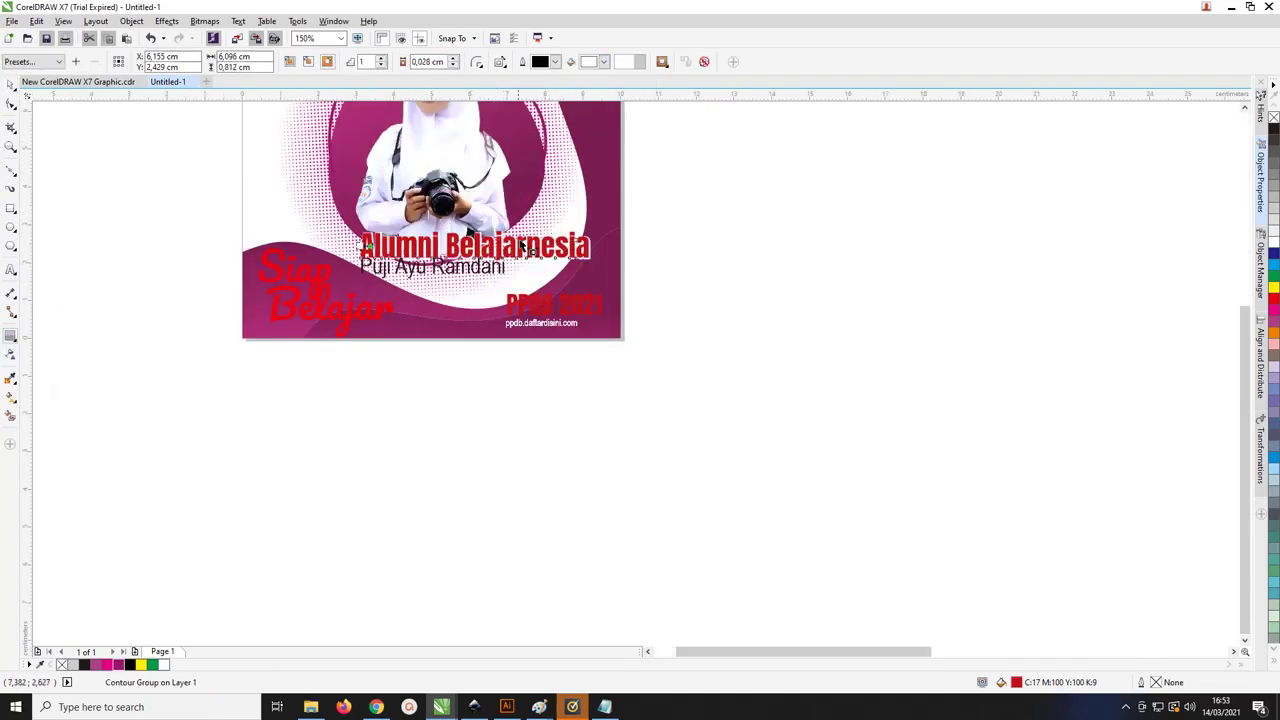
Set the contour offset of the Alumni Belajarnesia text to 0.1 cm
scroll(518, 242, "up", 2)
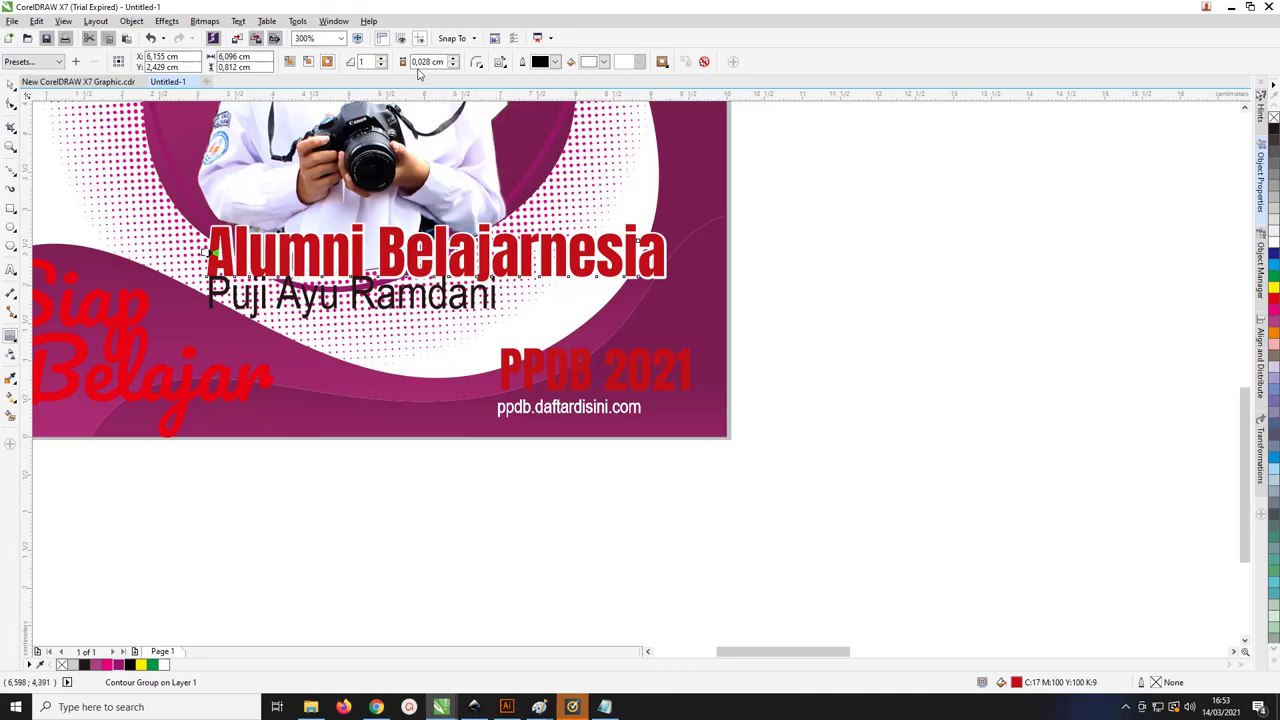
left_click(454, 58)
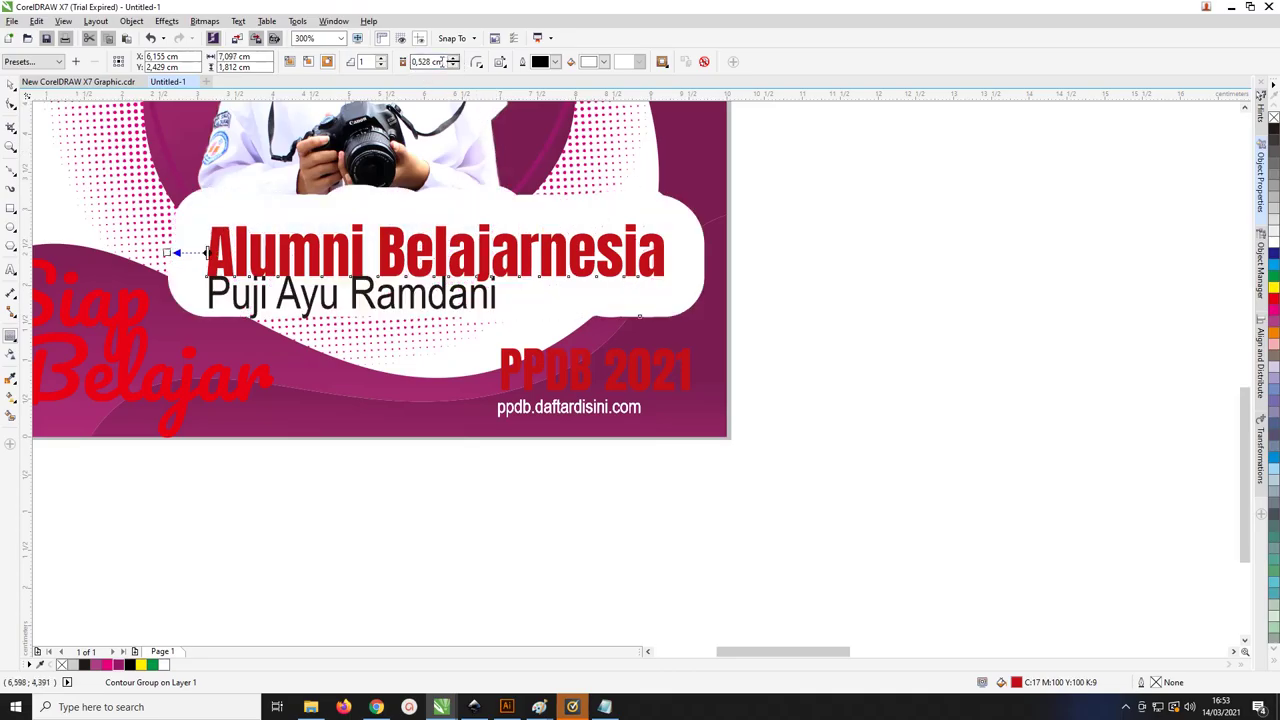
double_click(422, 61)
type("1")
key("Return")
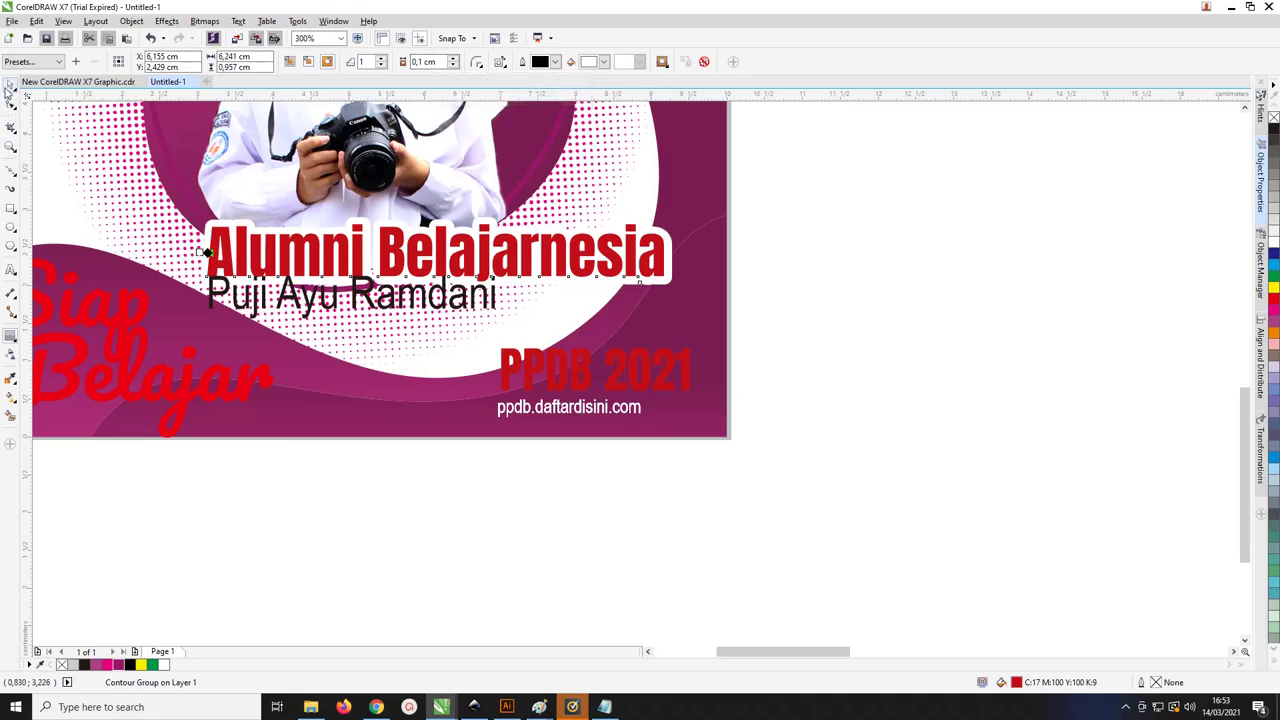
Move the alumna's name slightly down below the Alumni Belajarnesia heading and set it in Arial Bold
left_click(10, 85)
left_click(441, 286)
left_click(443, 294)
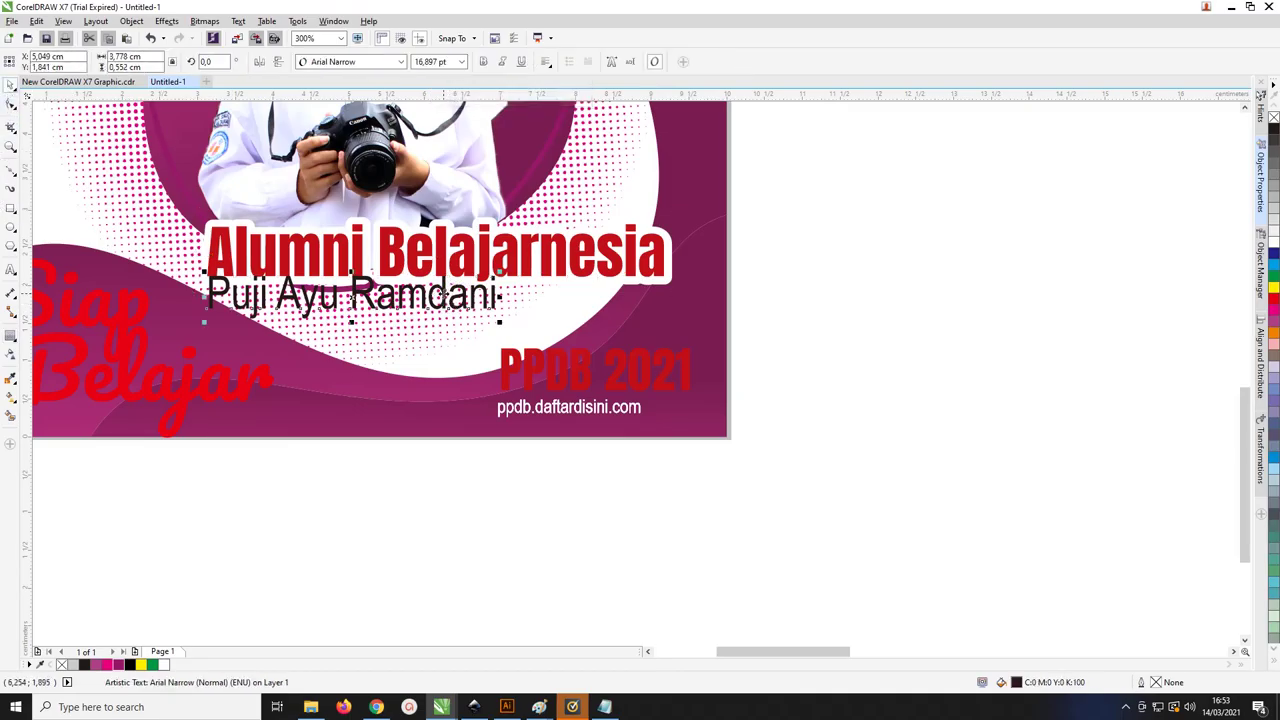
left_click_drag(444, 292, 445, 302)
left_click(350, 62)
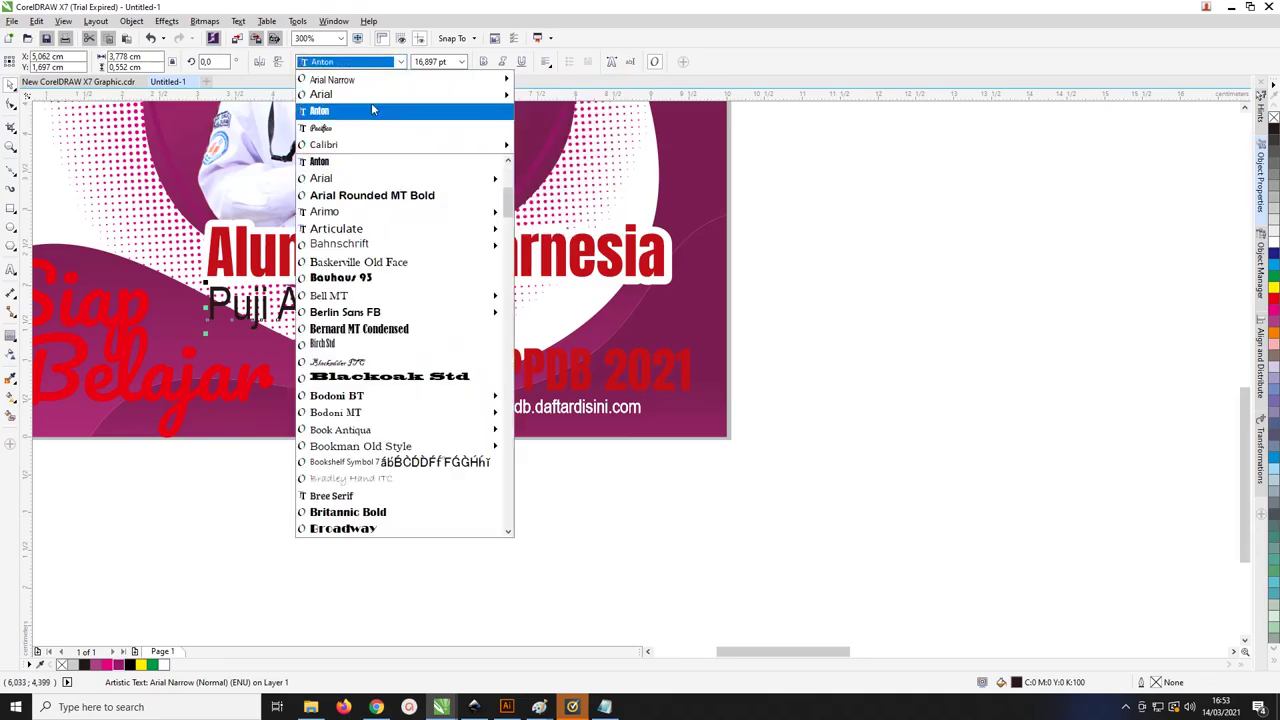
left_click(371, 96)
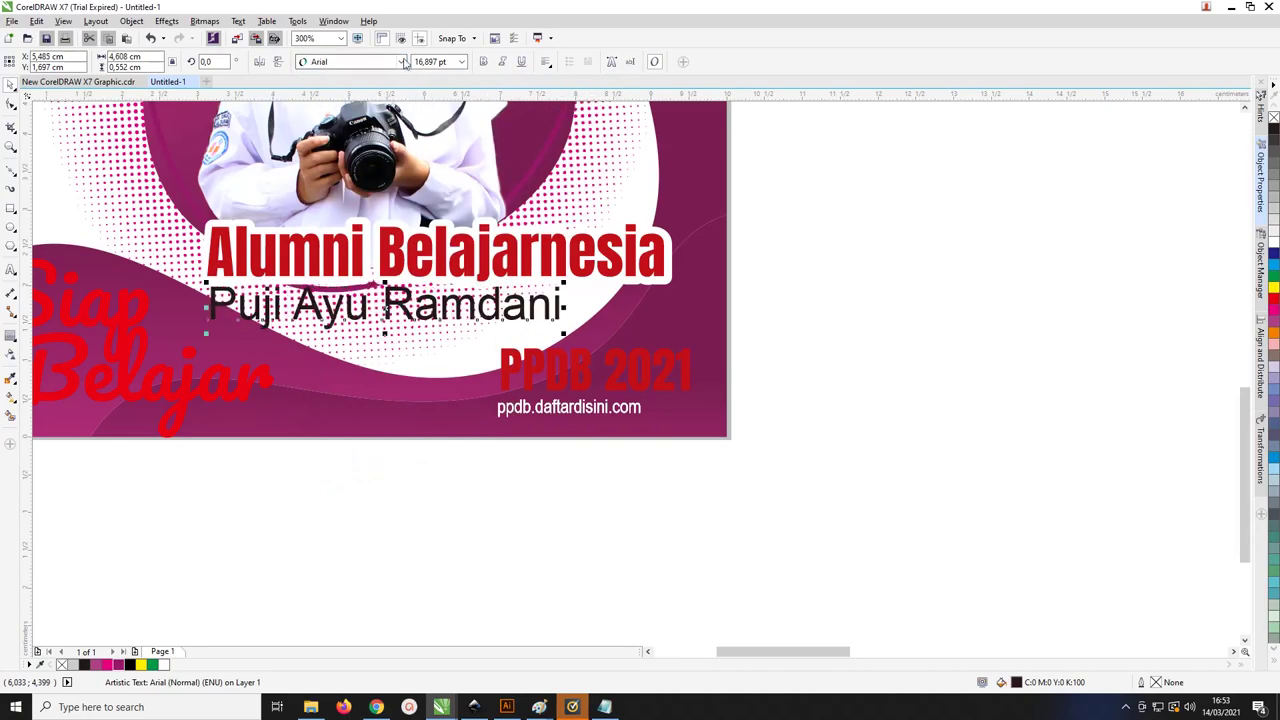
left_click(483, 61)
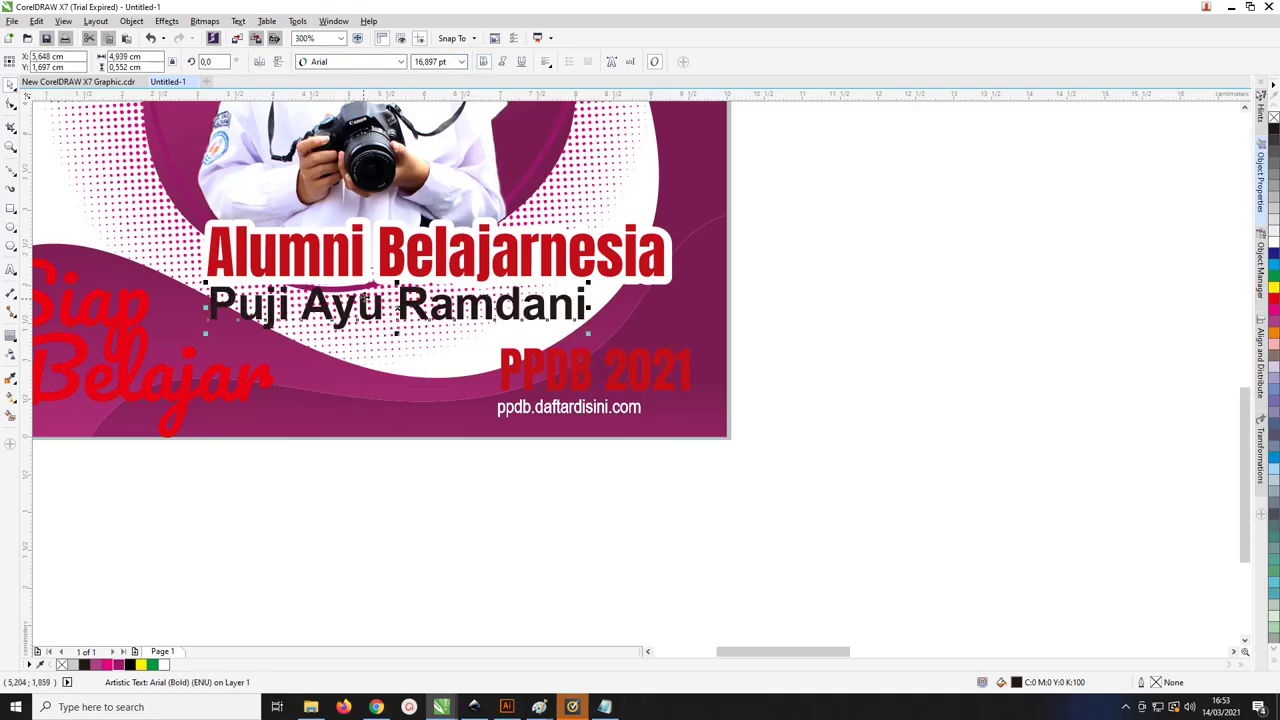
Remove the bold style from the middle word of the alumna's name
left_click(356, 308)
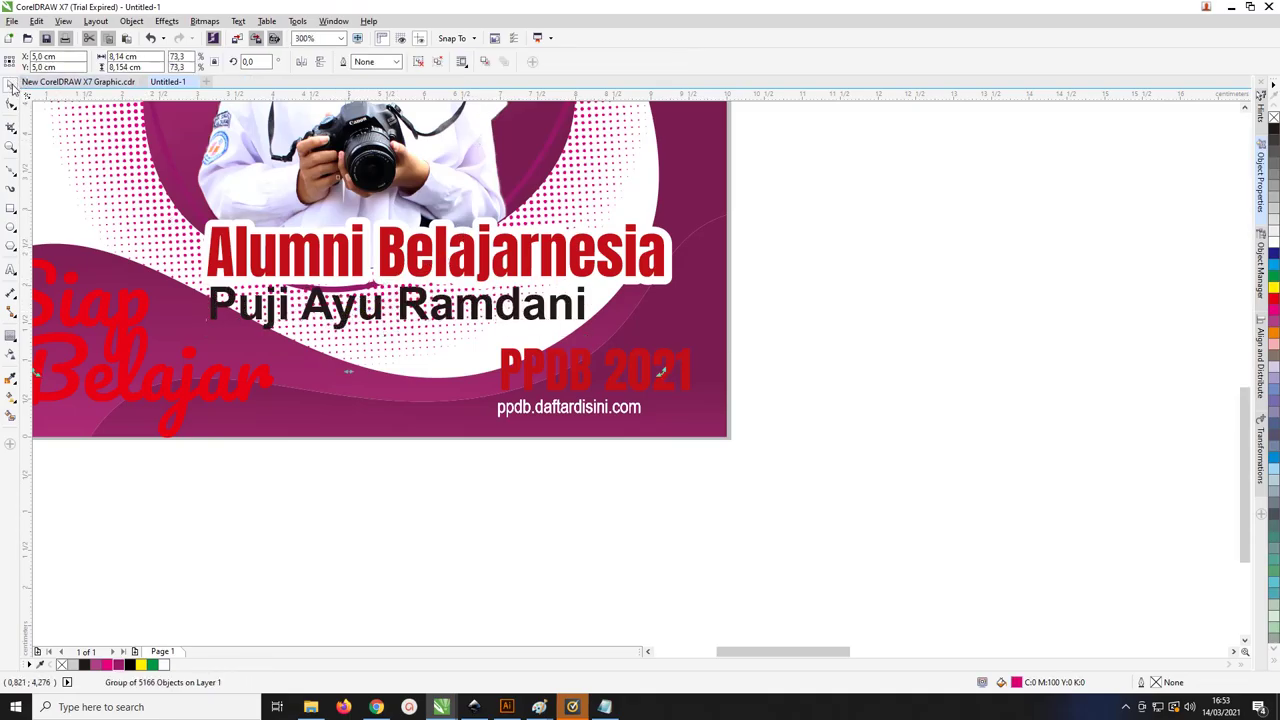
left_click(275, 472)
double_click(341, 307)
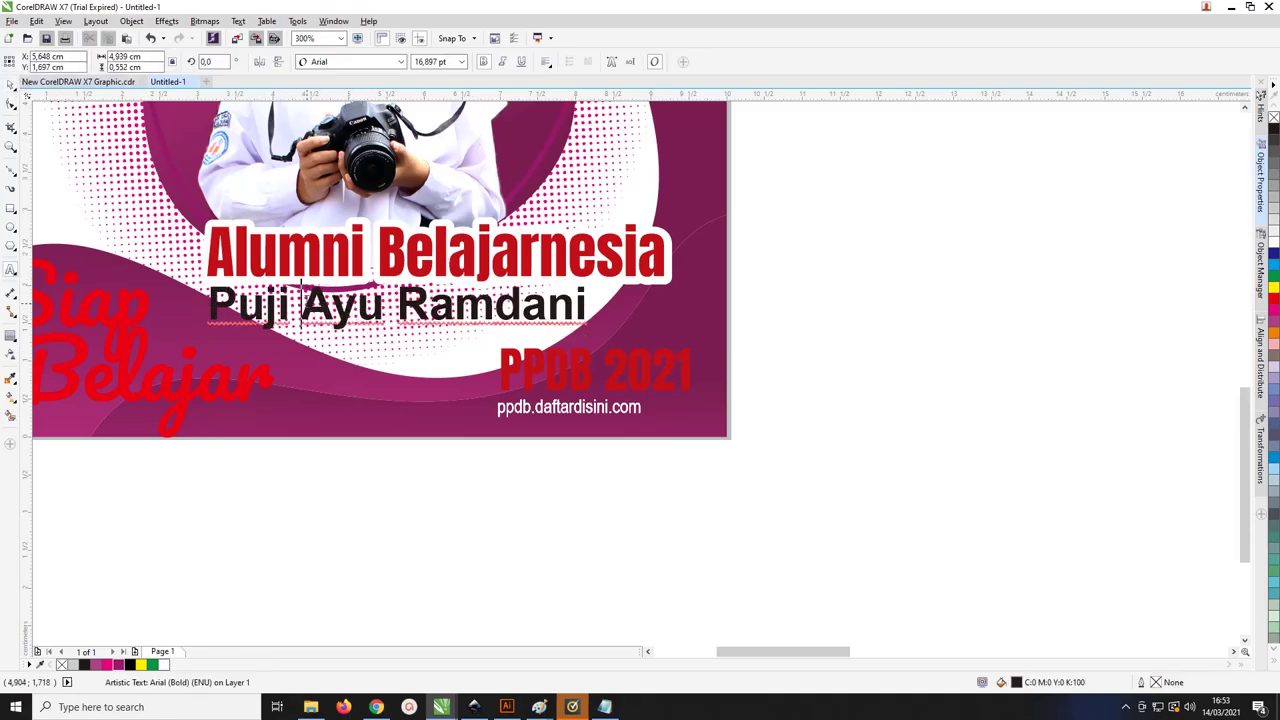
left_click_drag(303, 308, 377, 308)
left_click(483, 61)
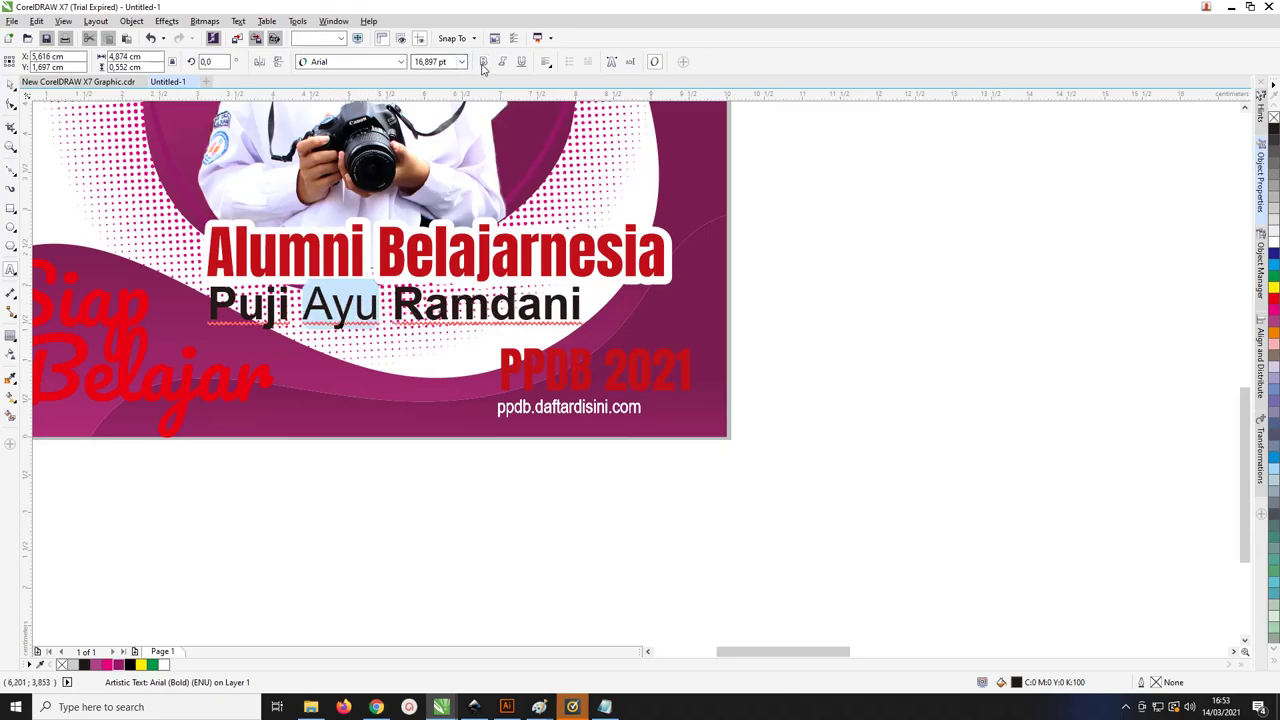
left_click(11, 86)
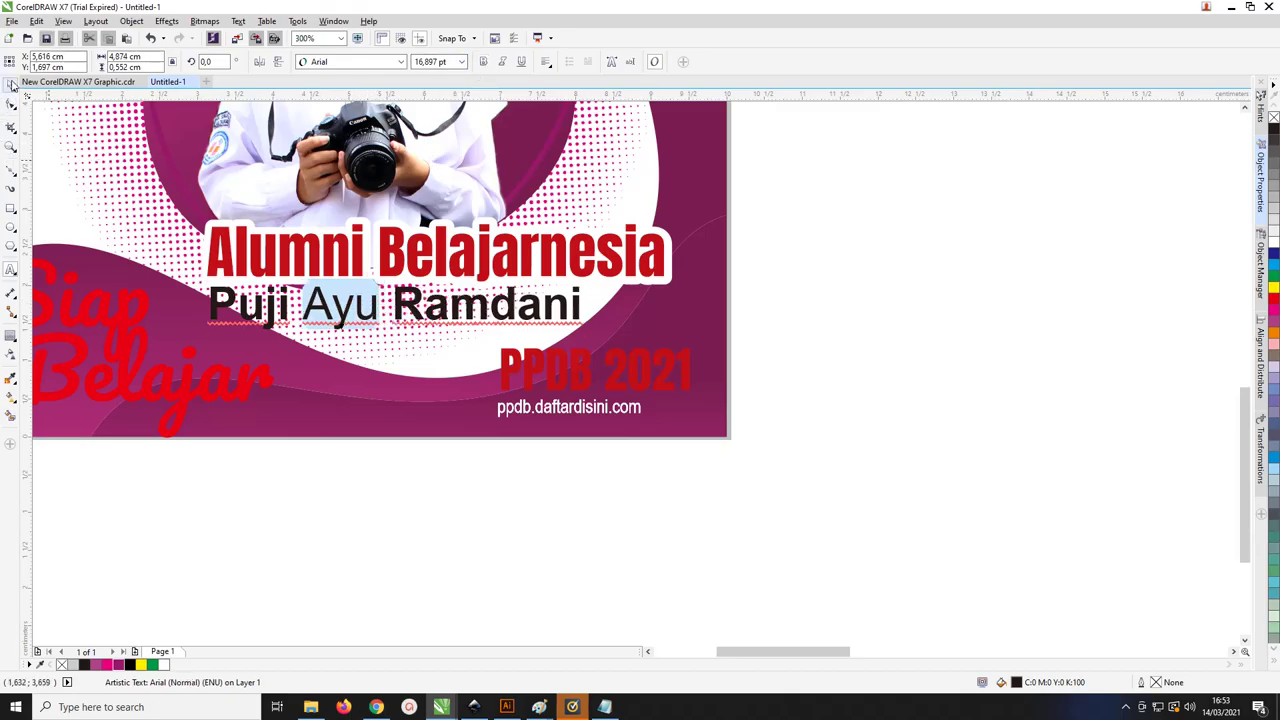
Add a one-step outside contour of 0.037 cm with white fill around the PPDB 2021 text
left_click(568, 375)
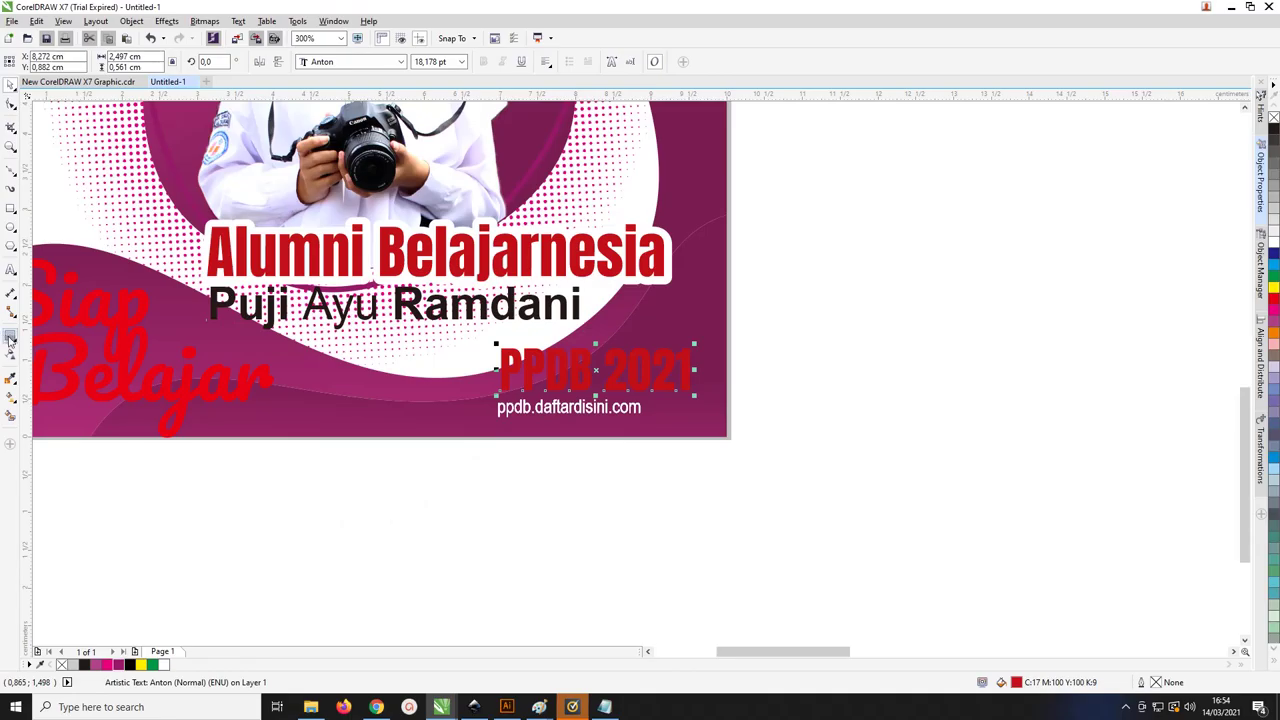
left_click(10, 340)
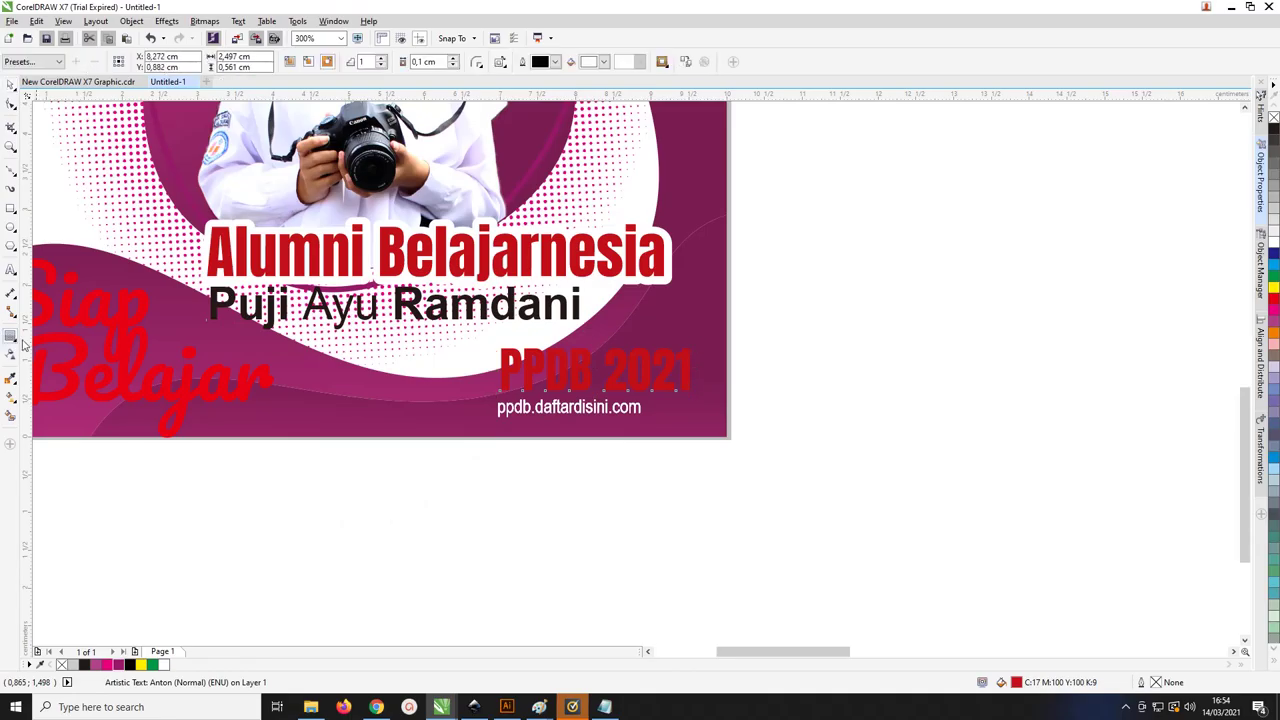
left_click(607, 62)
left_click(630, 82)
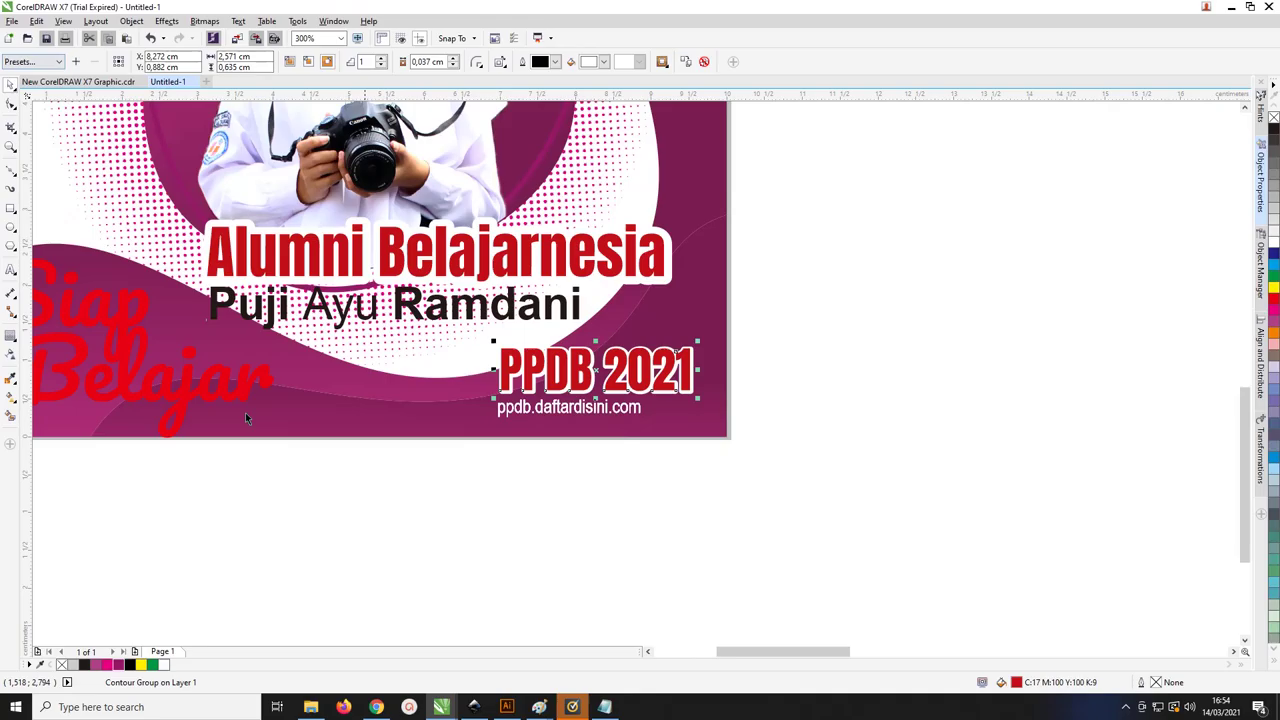
Try to set the ppdb.daftardisini.com text in Arial
left_click(543, 412)
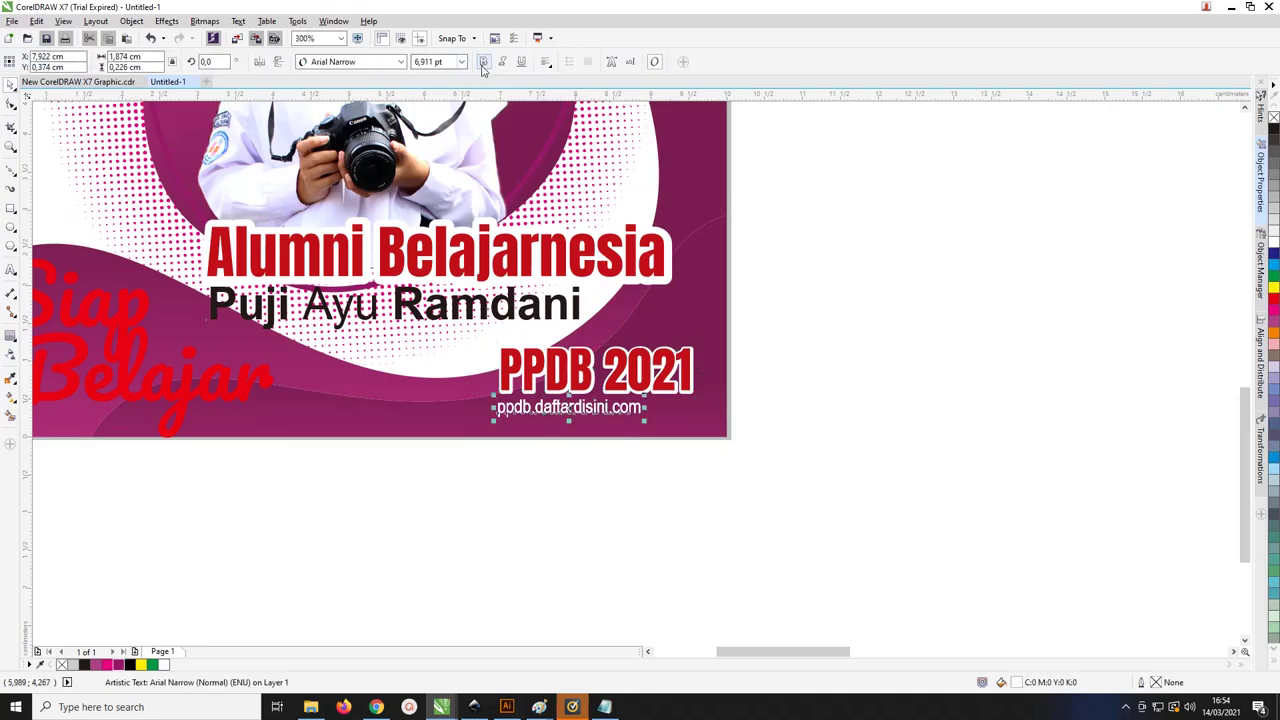
left_click(399, 62)
left_click(381, 94)
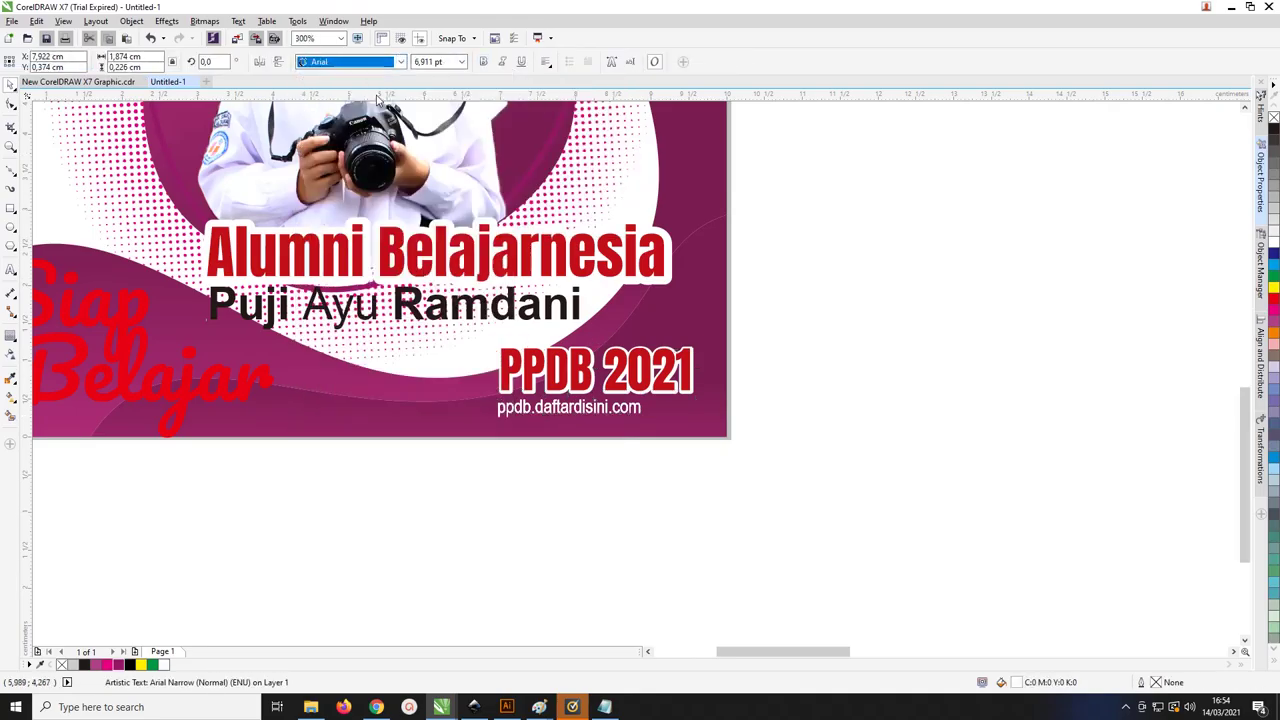
left_click_drag(621, 407, 566, 423)
key("Delete")
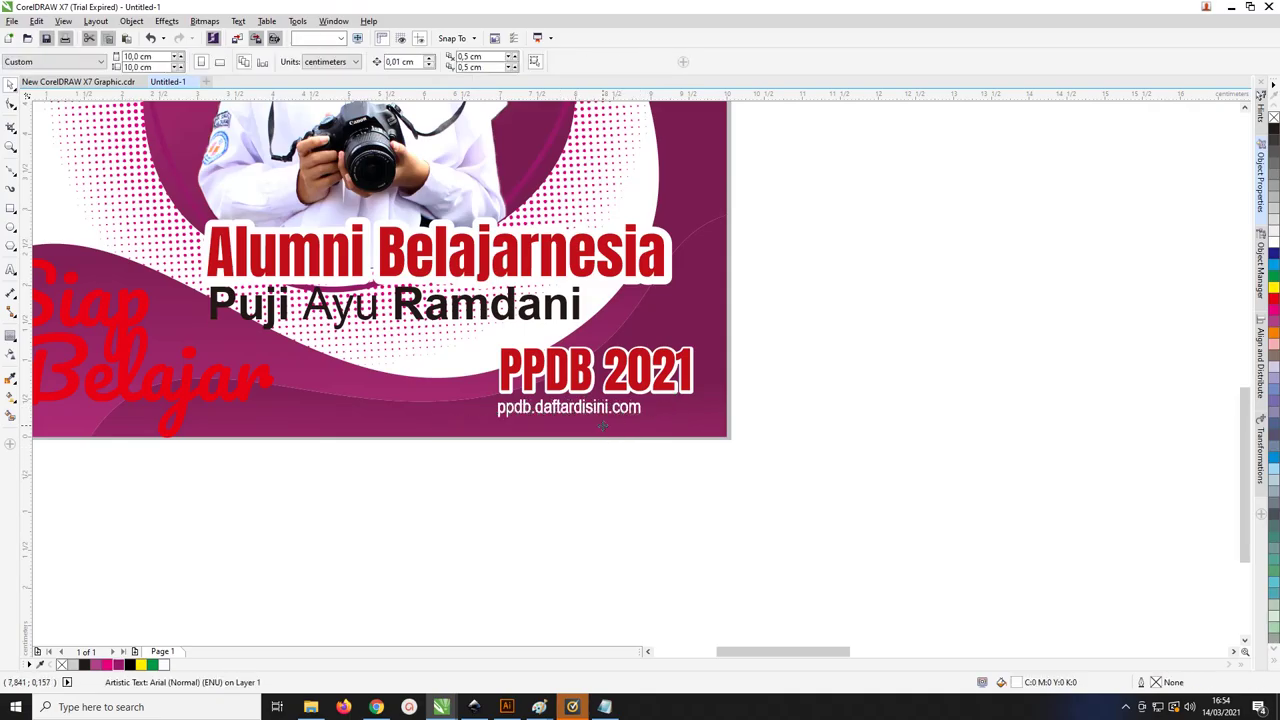
Change the font of the web address below PPDB 2021 to Arial
left_click(592, 410)
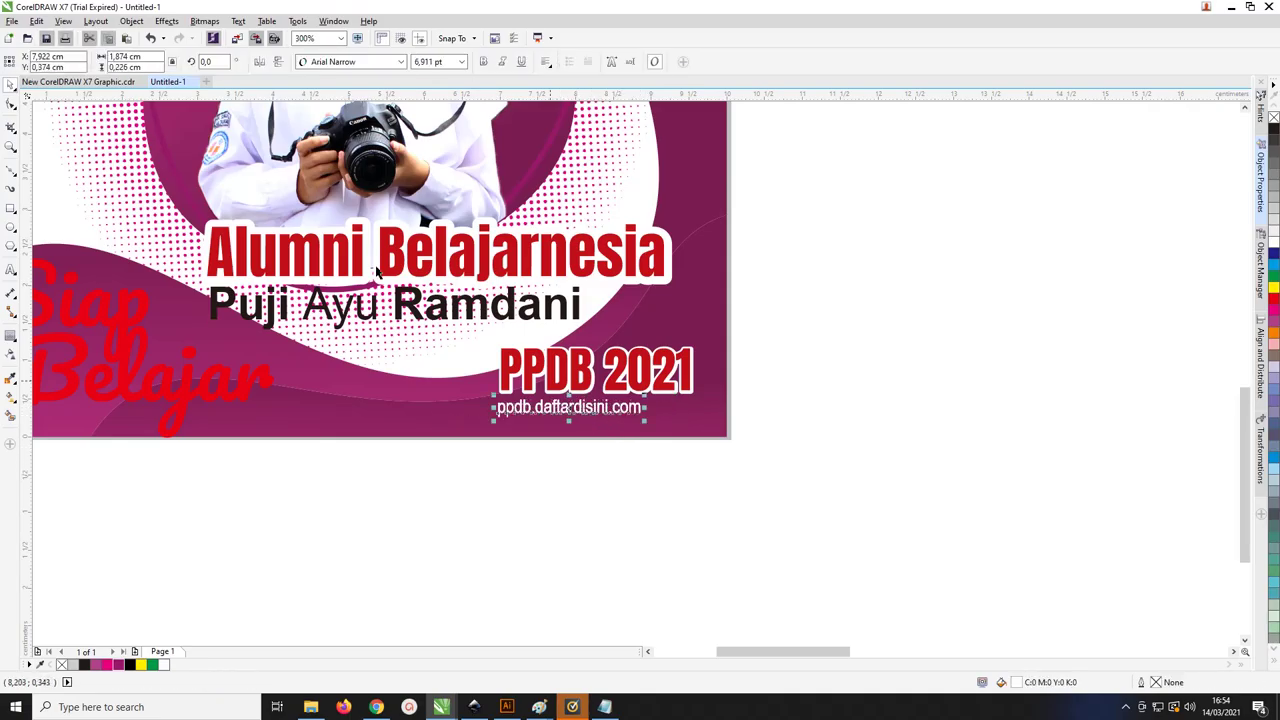
left_click(401, 62)
left_click(386, 95)
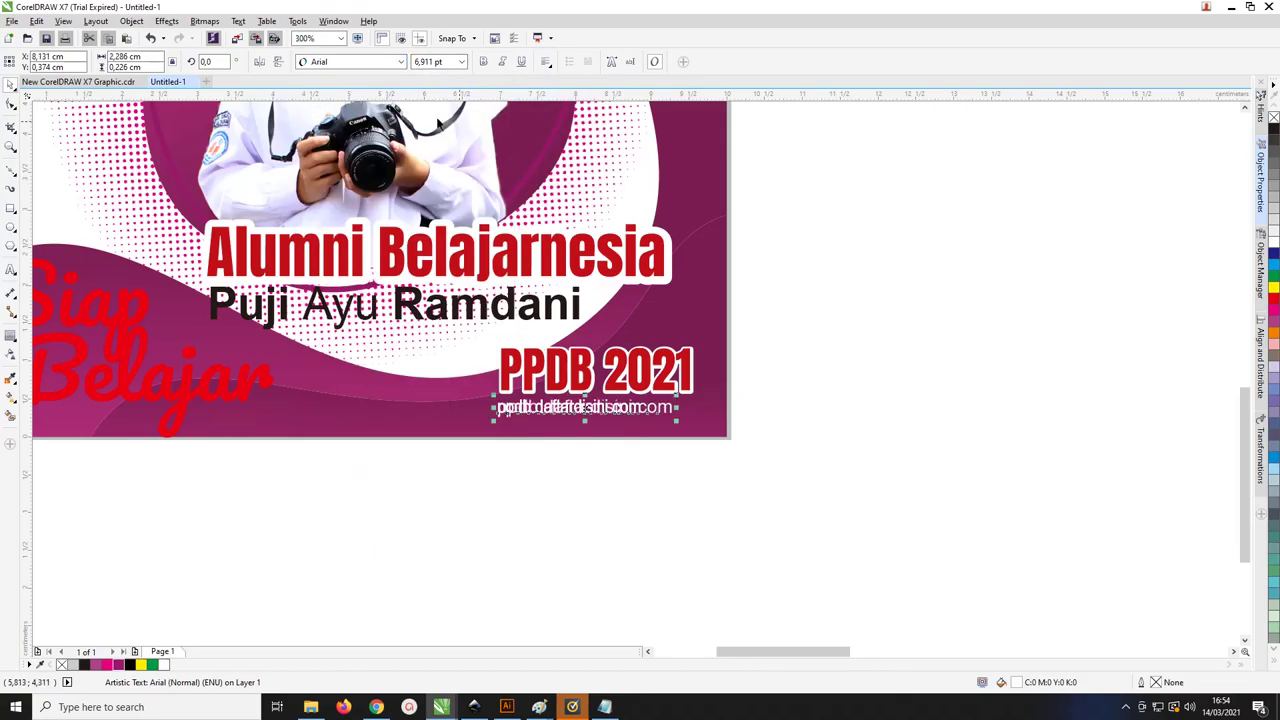
left_click_drag(663, 408, 741, 443)
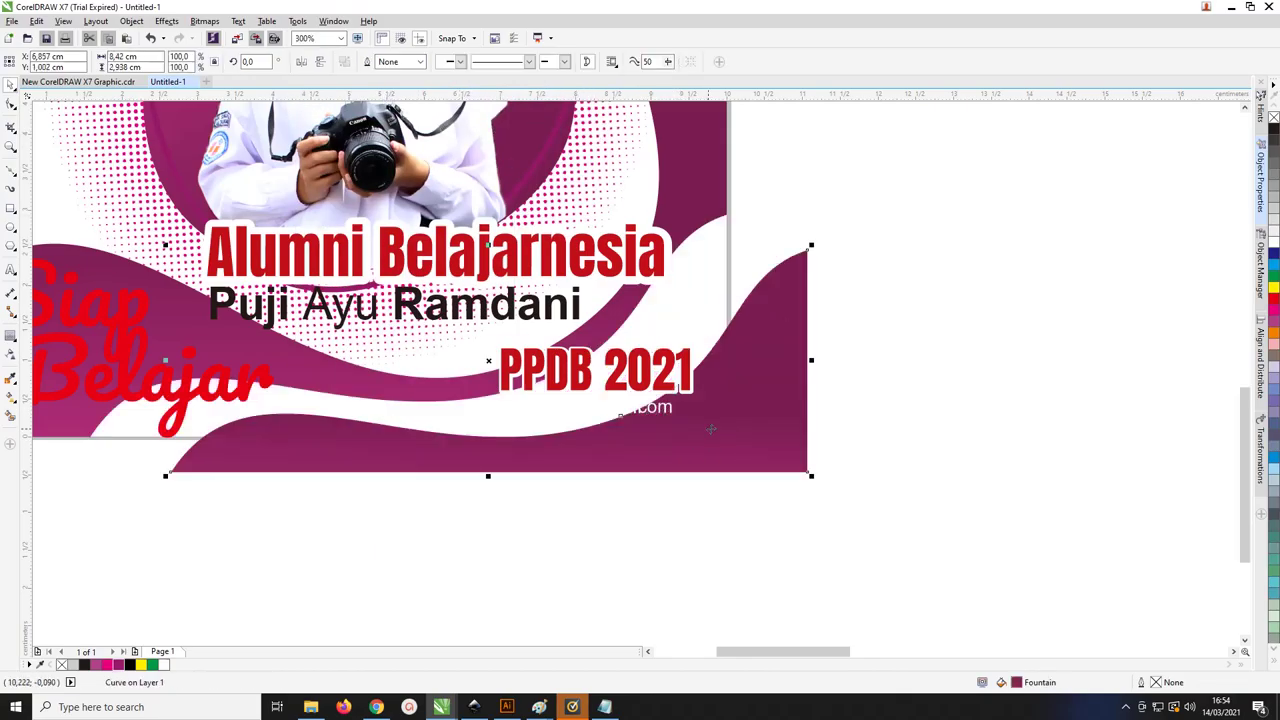
key("ctrl+z")
left_click(659, 410)
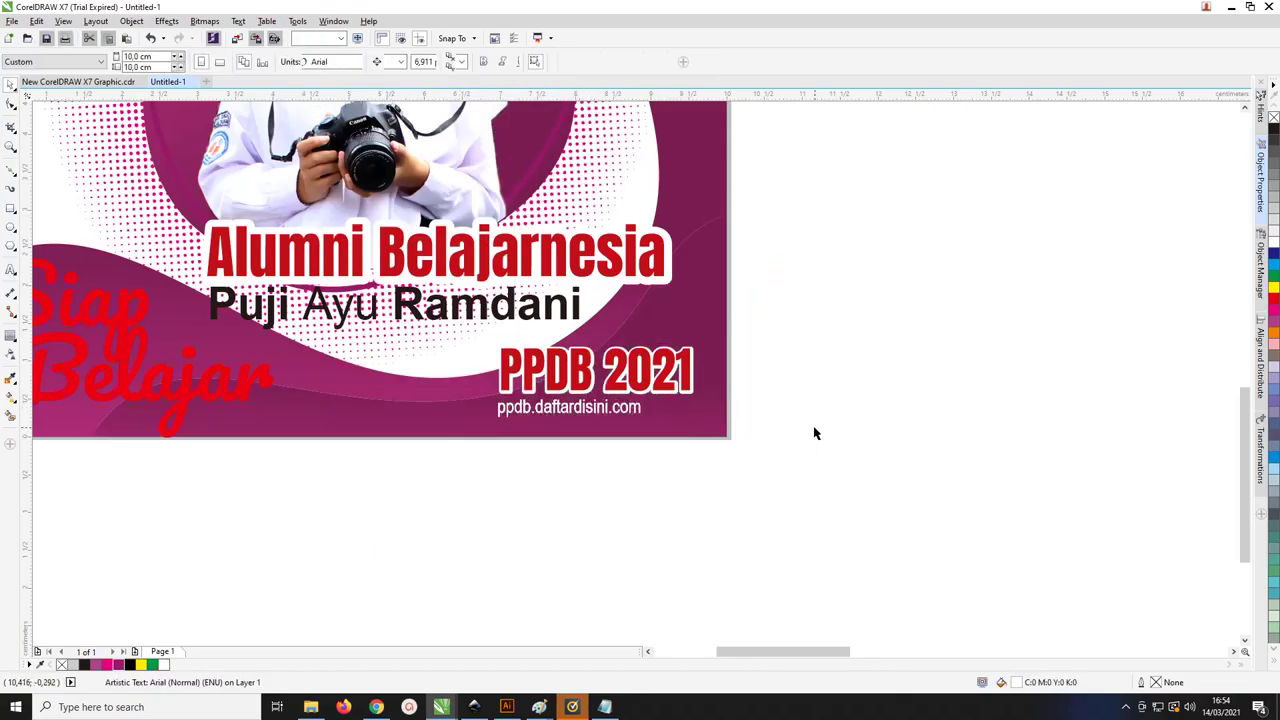
Delete the leftover Arial Narrow web address and place the Arial Bold version of ppdb.daftardisini.com directly under PPDB 2021
left_click_drag(792, 452, 416, 378)
key("Delete")
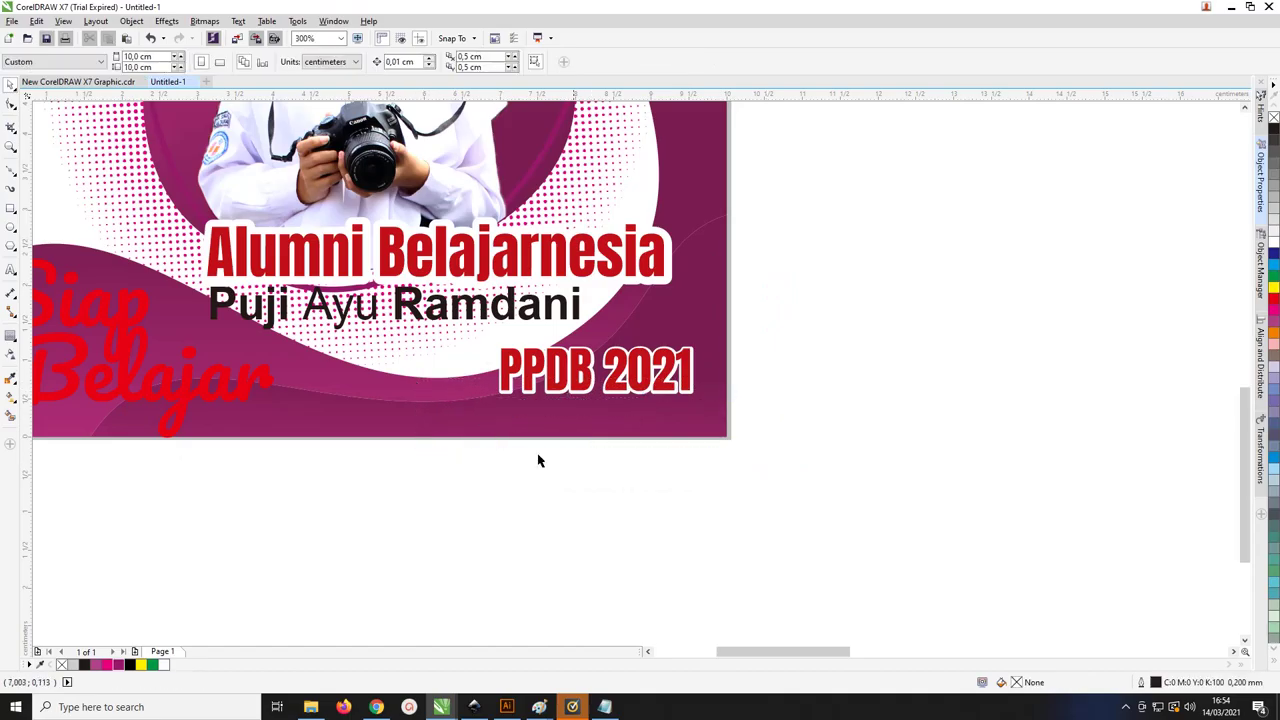
left_click_drag(858, 524, 459, 407)
left_click_drag(621, 490, 588, 410)
left_click(751, 286)
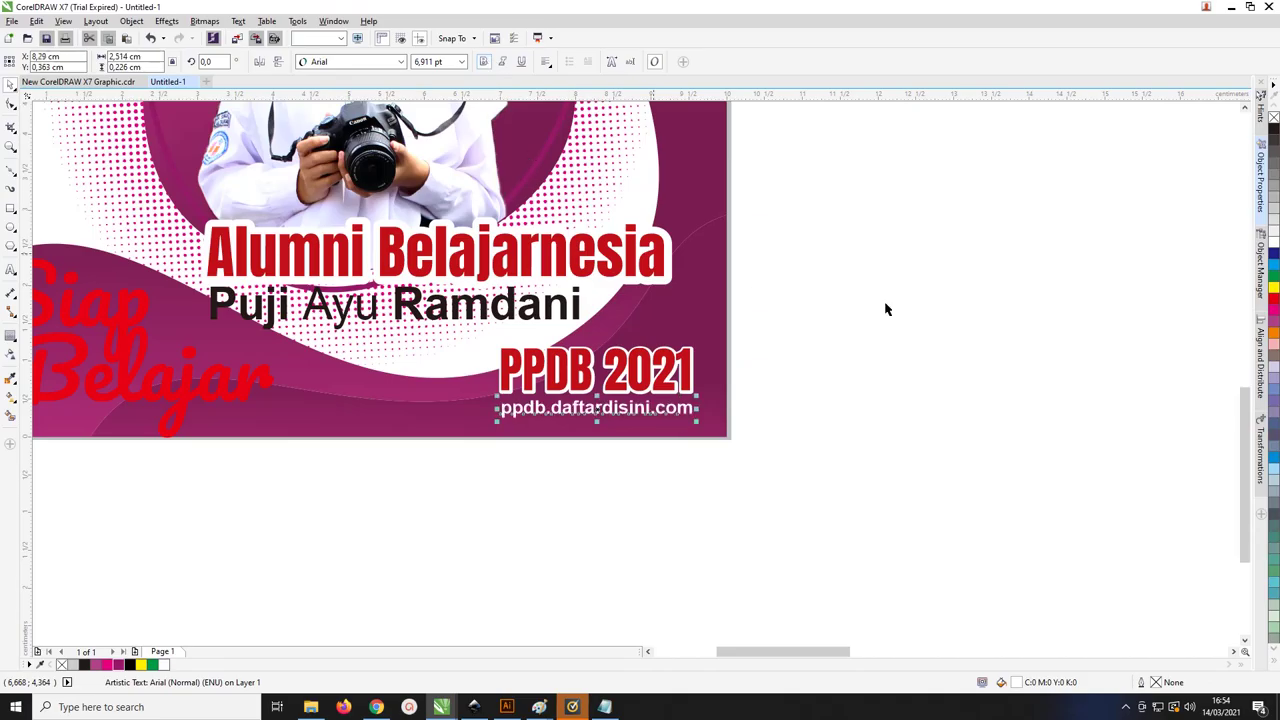
Add a one-step outside contour of about 0.094 cm with white fill around the Siap text
scroll(716, 311, "down", 2)
left_click(408, 311)
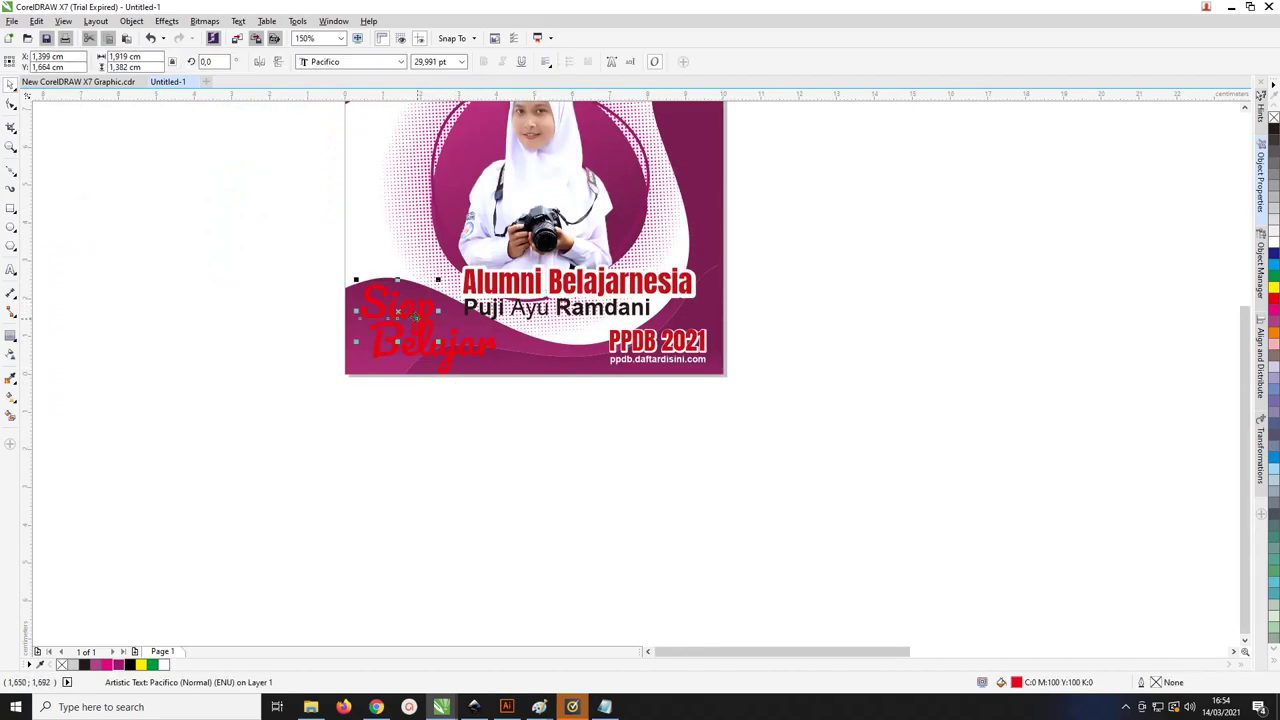
left_click(11, 335)
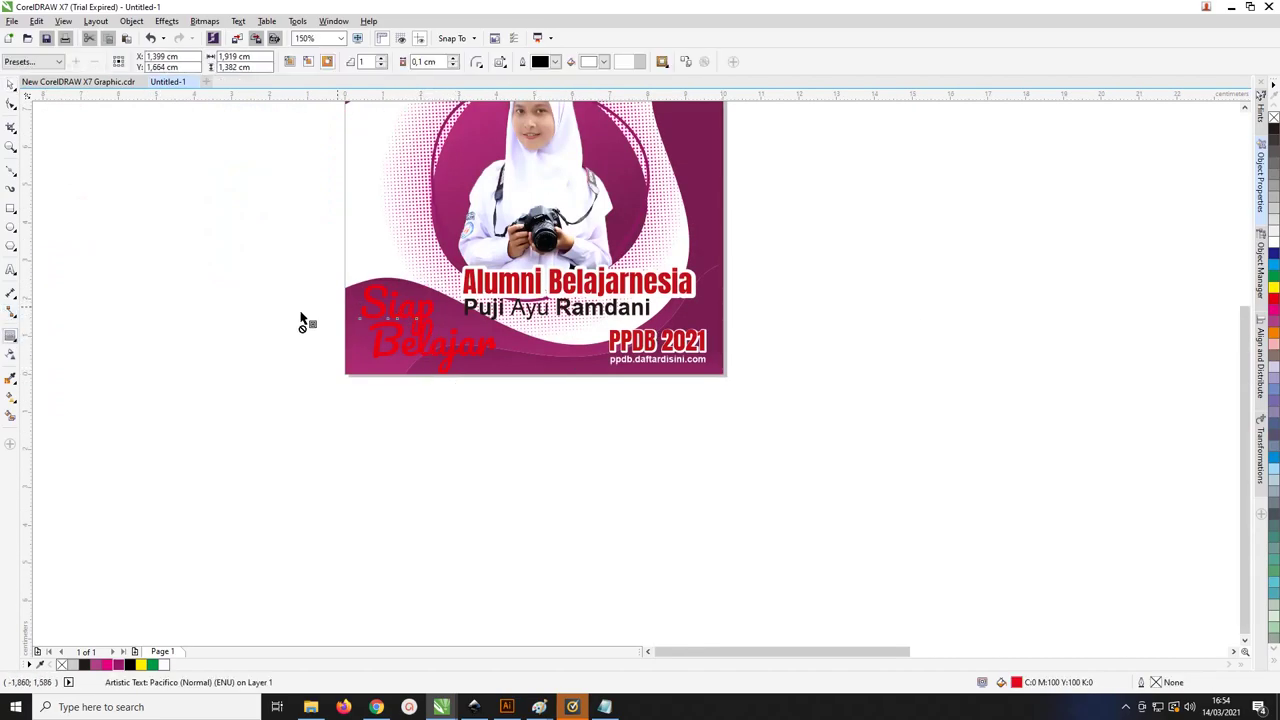
scroll(414, 320, "up", 2)
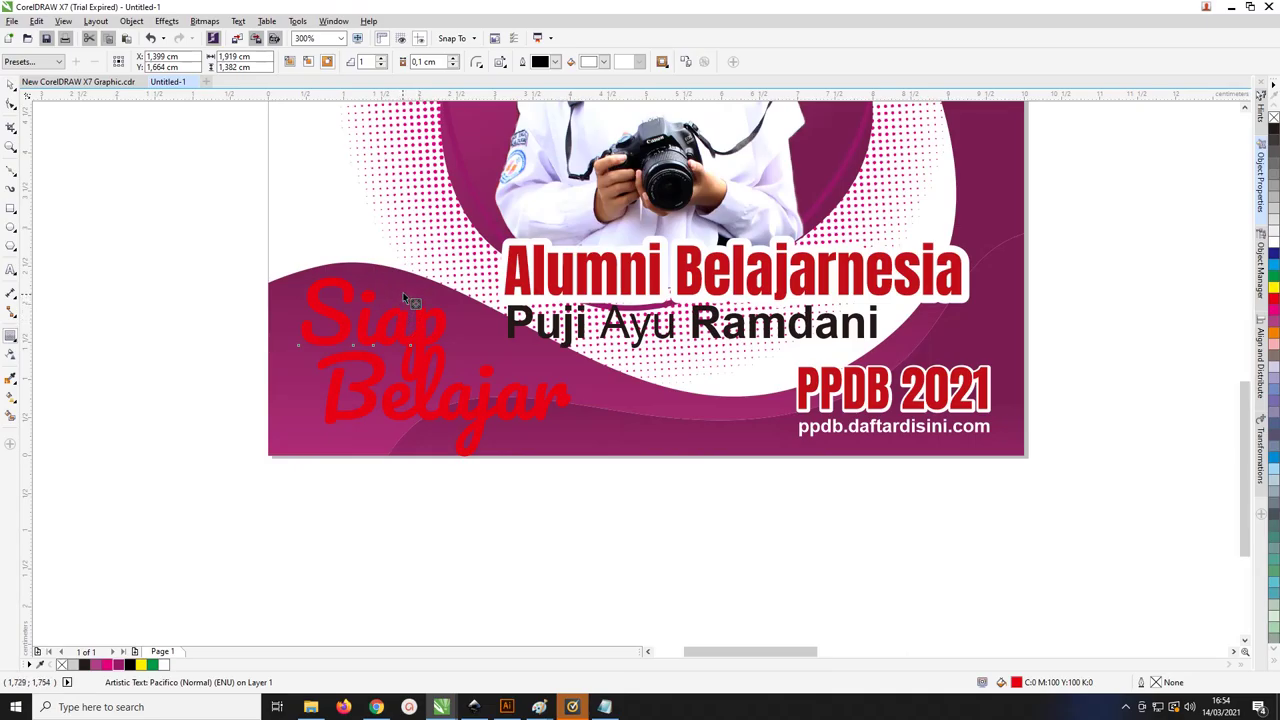
left_click_drag(403, 280, 402, 281)
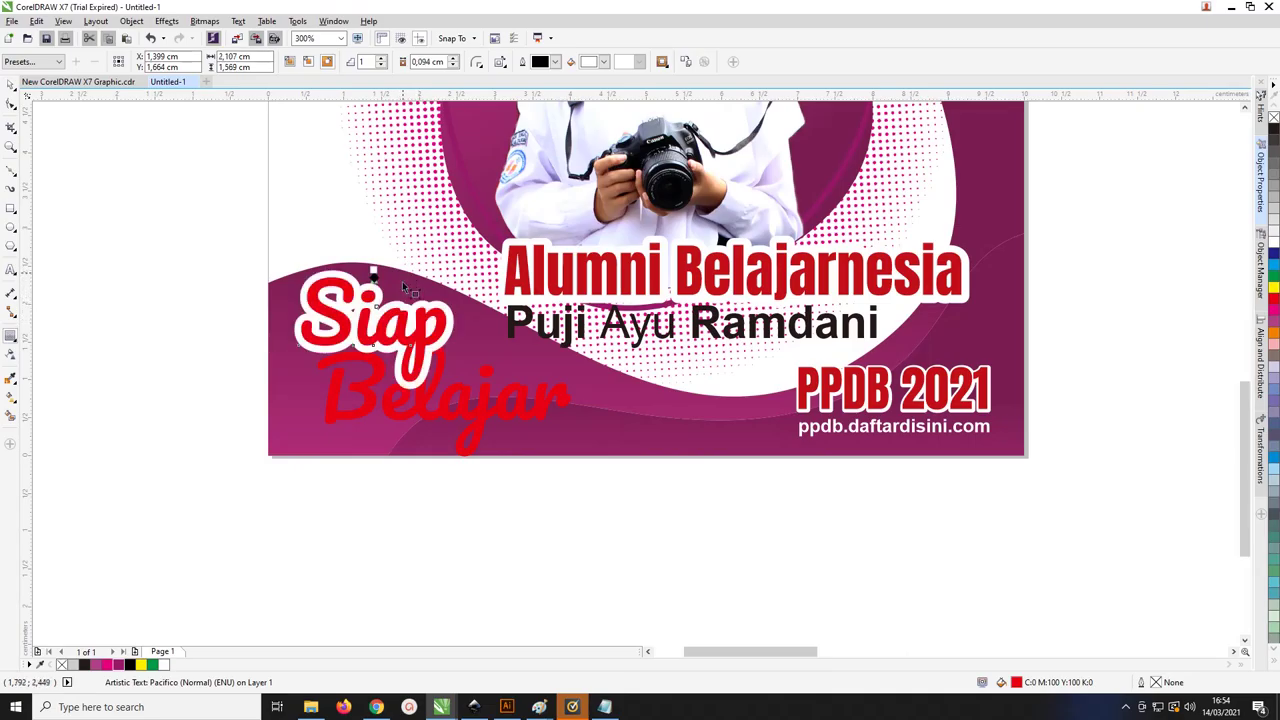
Add a one-step outside contour with white fill around the Belajar text
left_click(467, 402)
left_click_drag(466, 373, 457, 400)
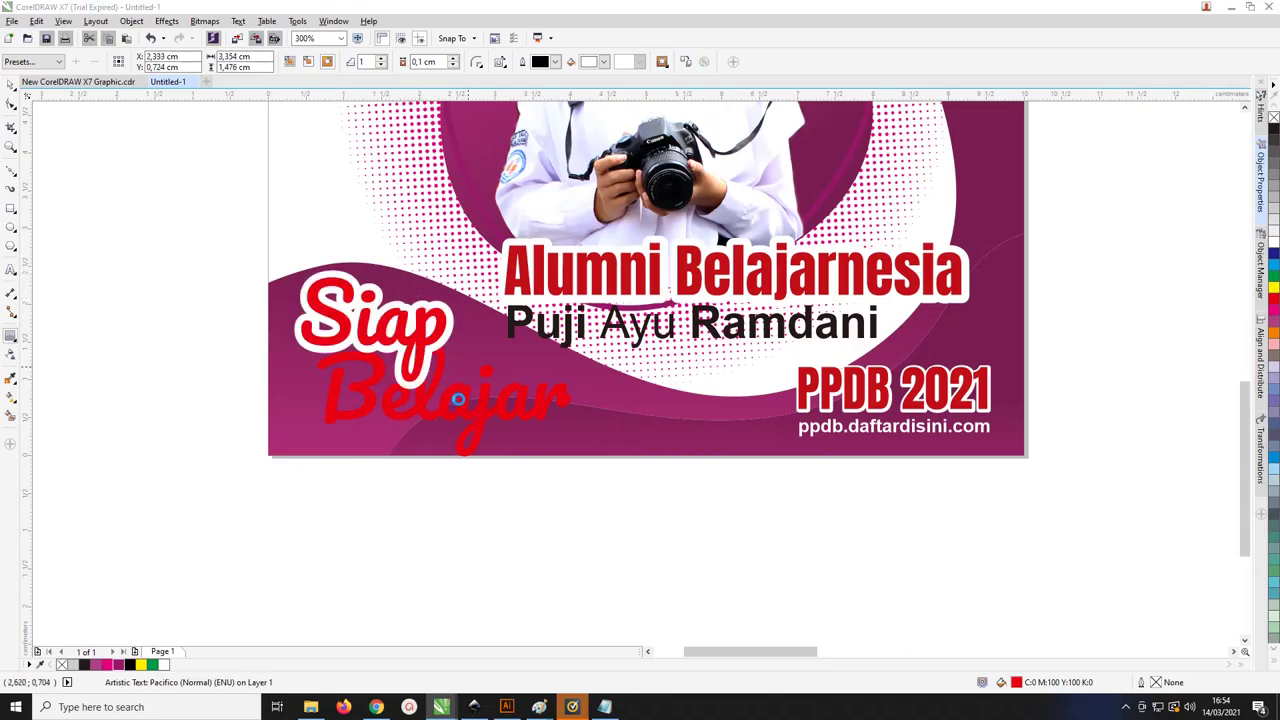
left_click(648, 378)
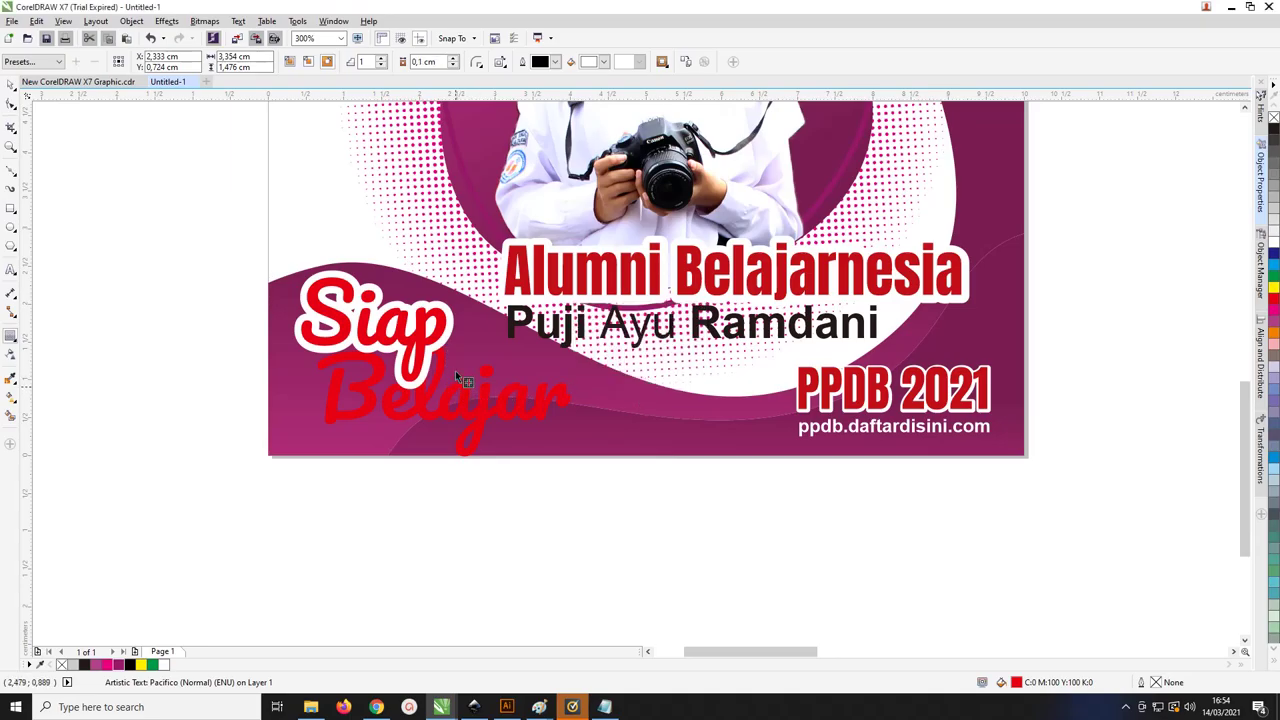
left_click_drag(457, 332, 415, 340)
Select the contoured Siap and Belajar texts together and move them slightly up and to the left
left_click(10, 85)
left_click(415, 510)
left_click(524, 410, "shift")
left_click_drag(524, 410, 519, 390)
Frame the whole page in the view to examine the overall layout
scroll(519, 434, "down", 1)
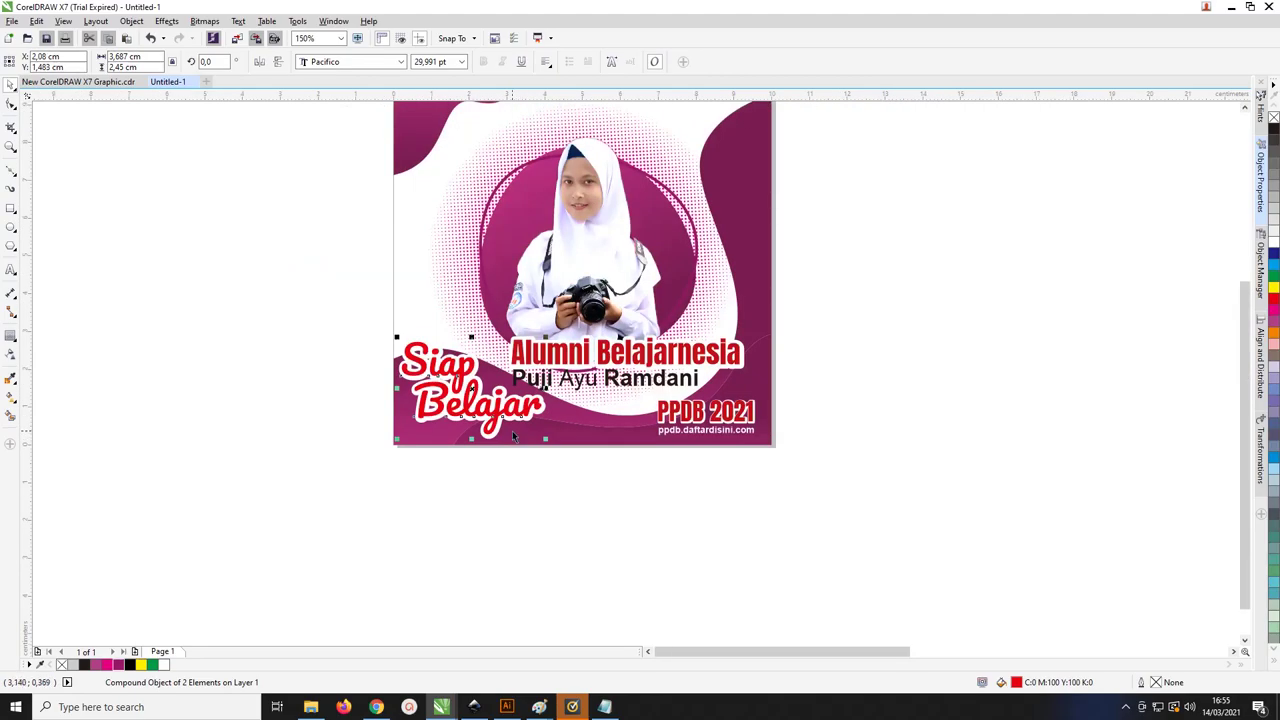
scroll(512, 430, "down", 1)
scroll(600, 412, "up", 1)
scroll(606, 420, "down", 1)
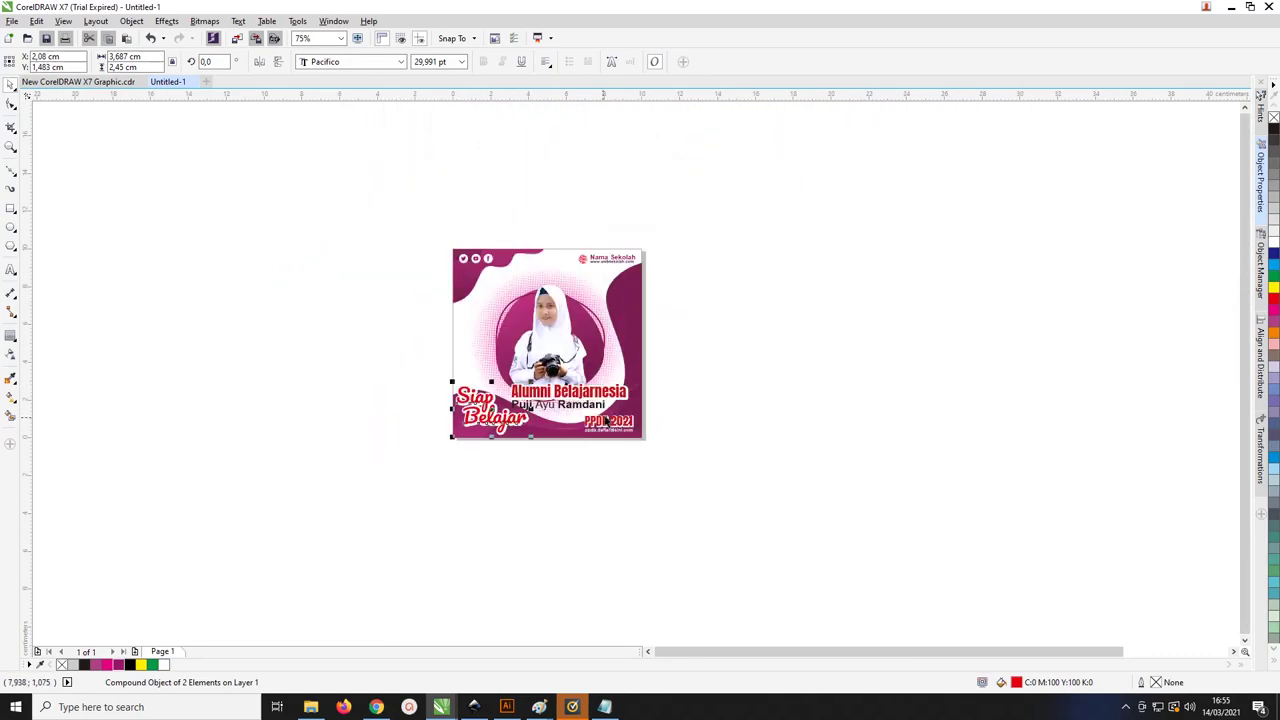
key("z")
left_click_drag(411, 229, 710, 469)
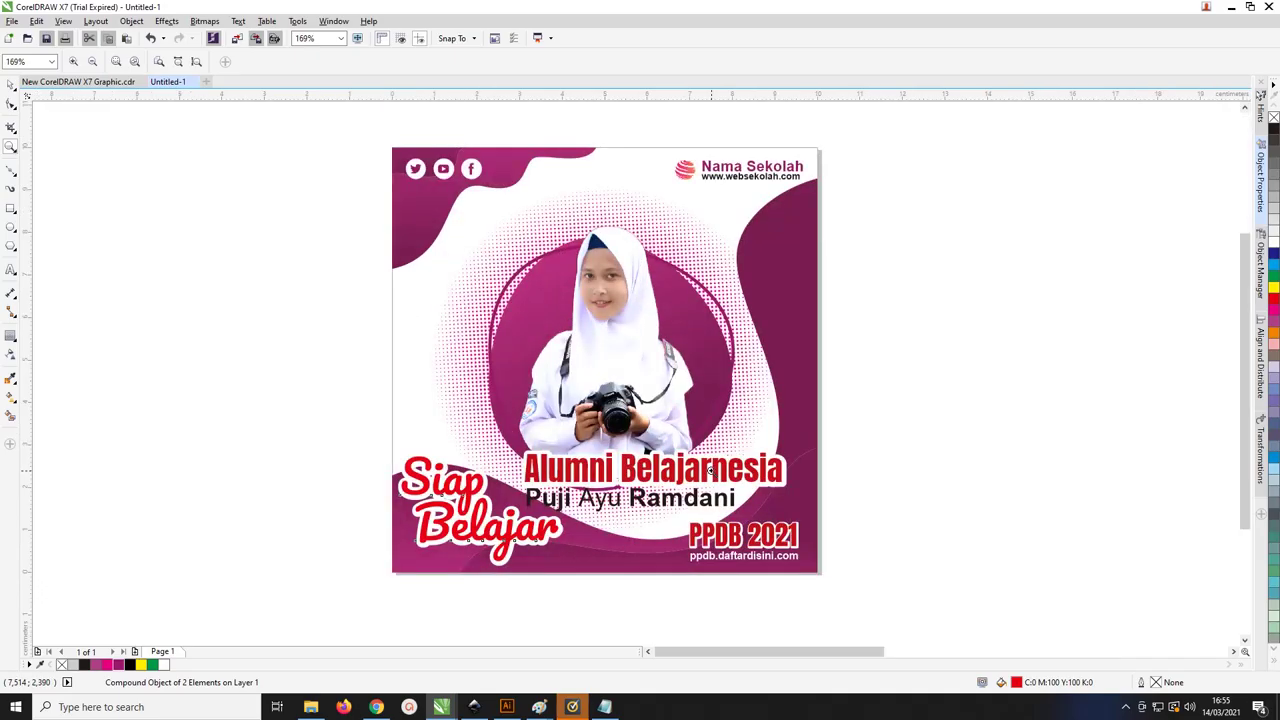